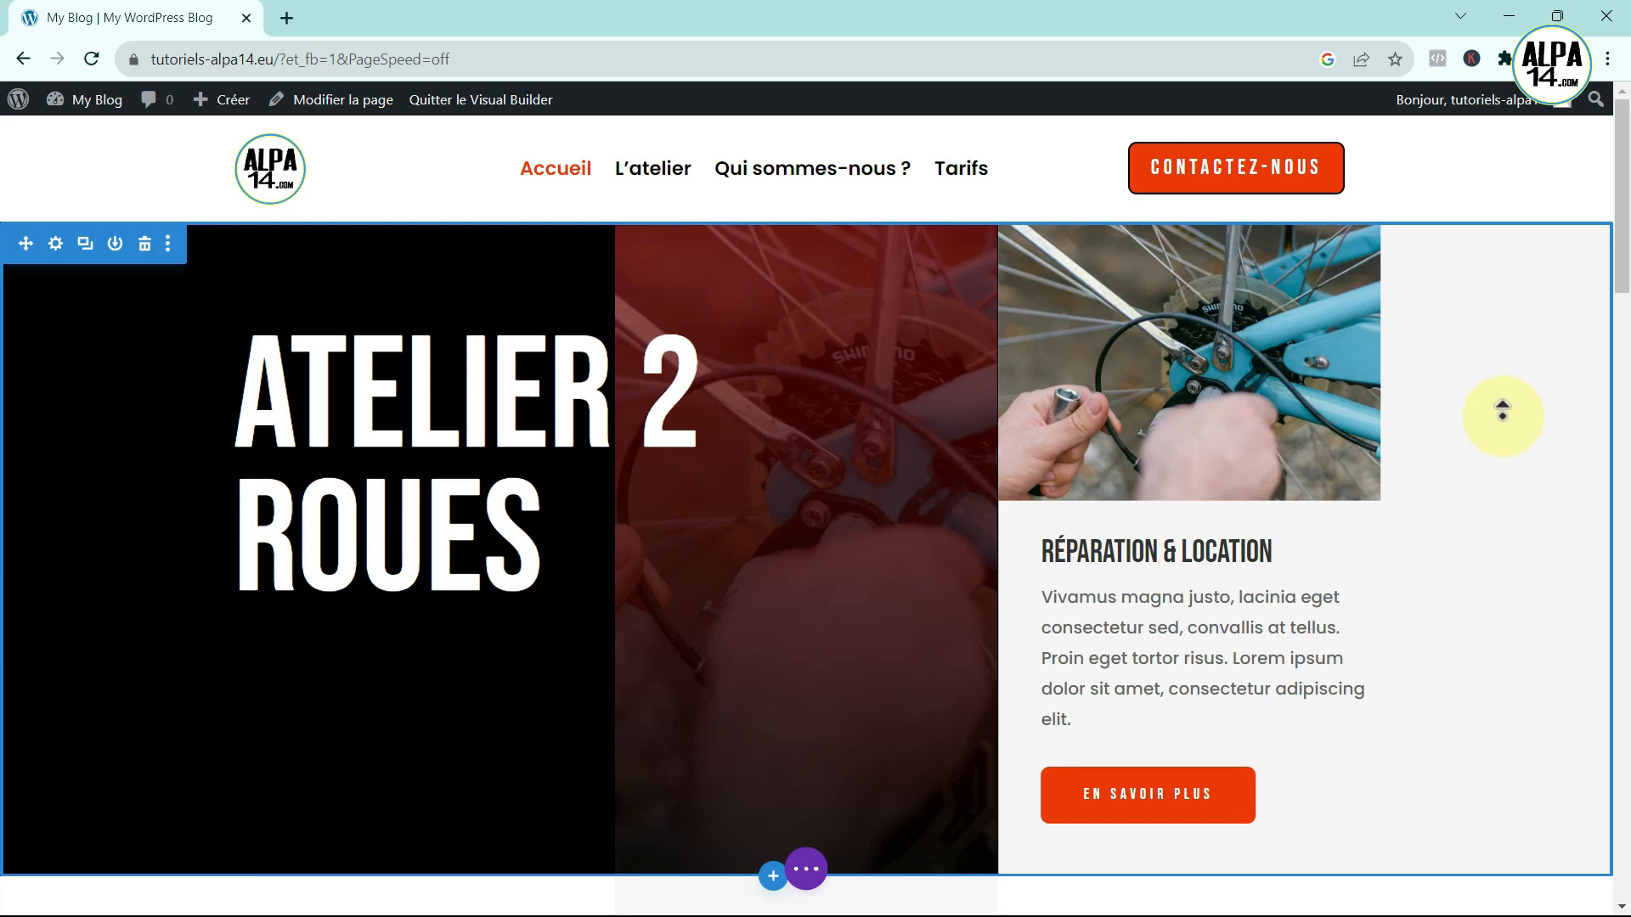
# - Add a normal section with a one-column row at the end of the page, just above the footer
pyautogui.scroll(-3, 1495, 510)
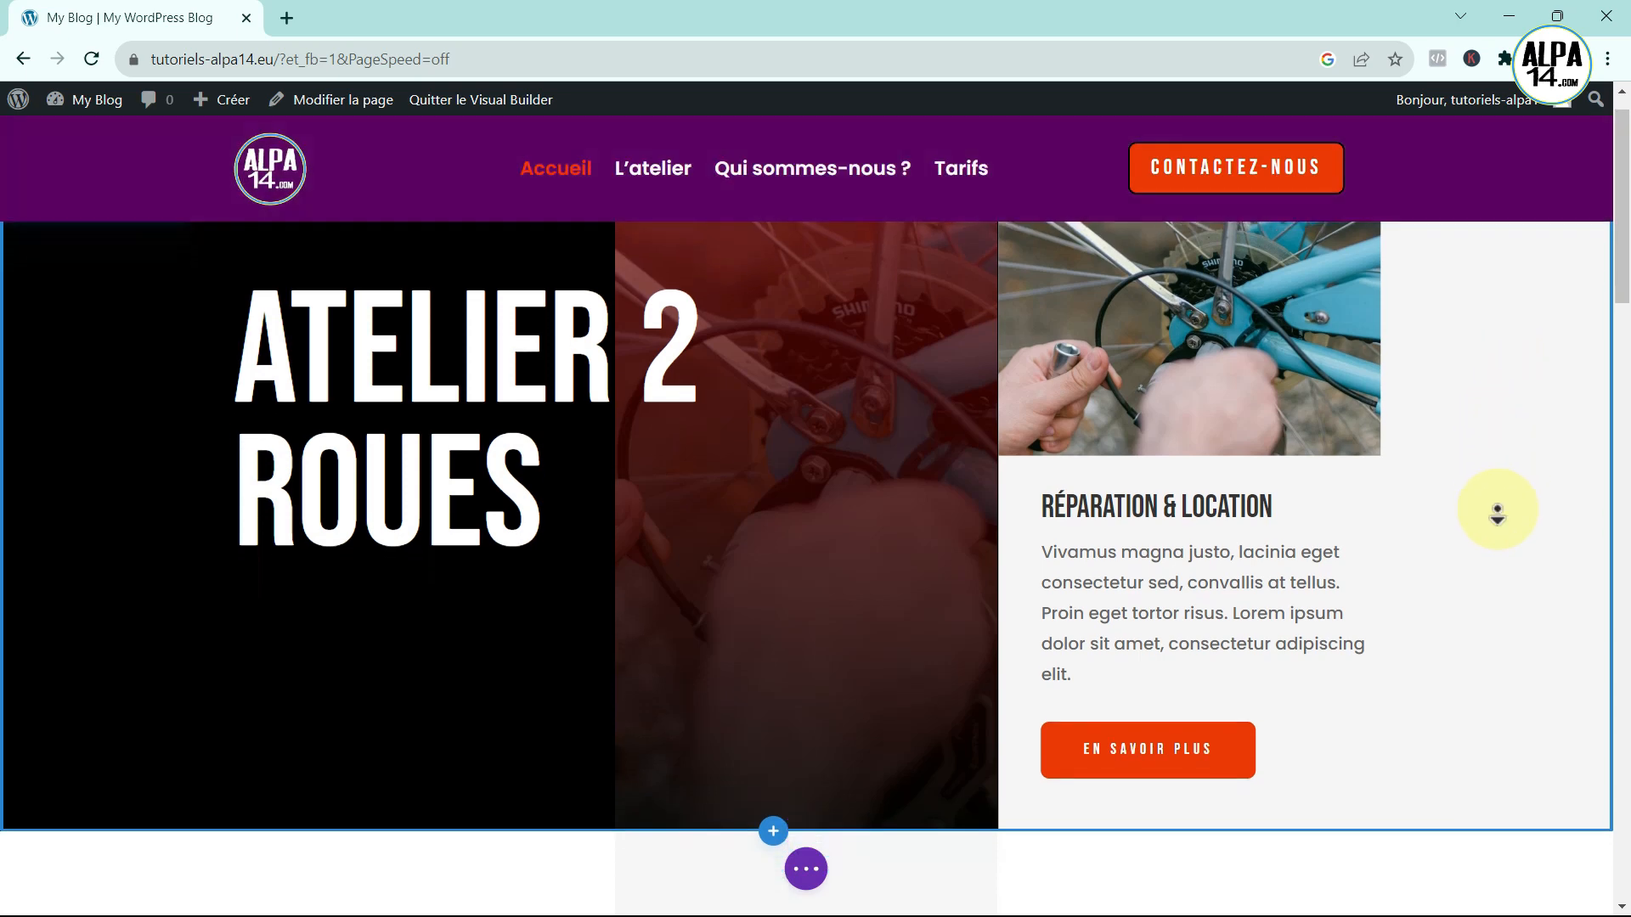
pyautogui.scroll(-8, 1493, 536)
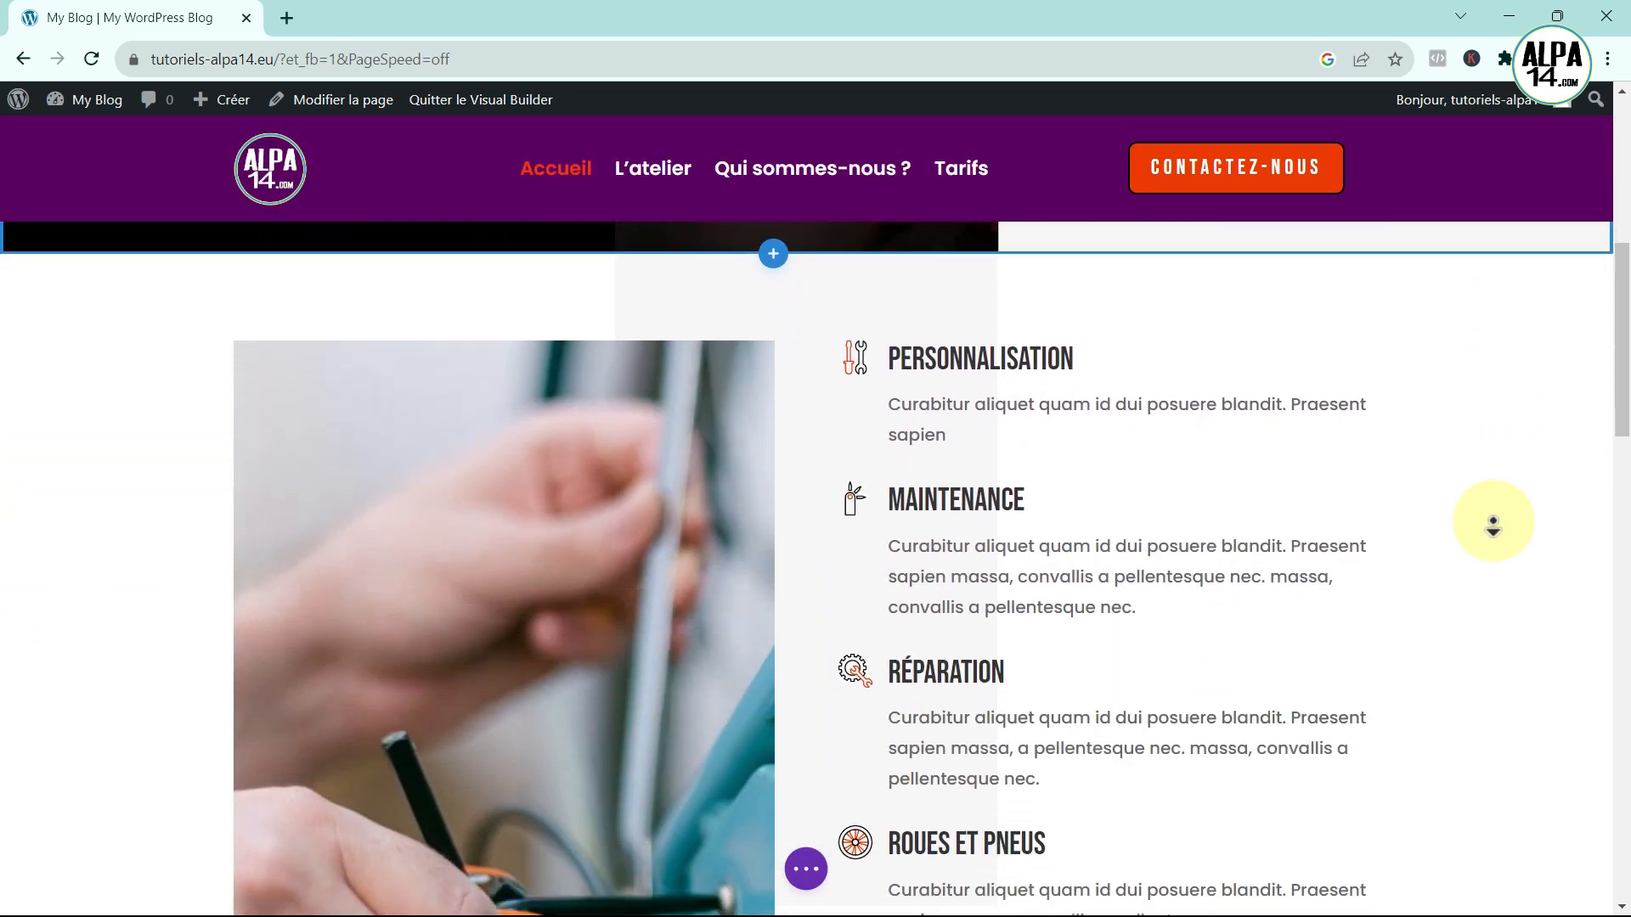
pyautogui.scroll(-7, 1495, 526)
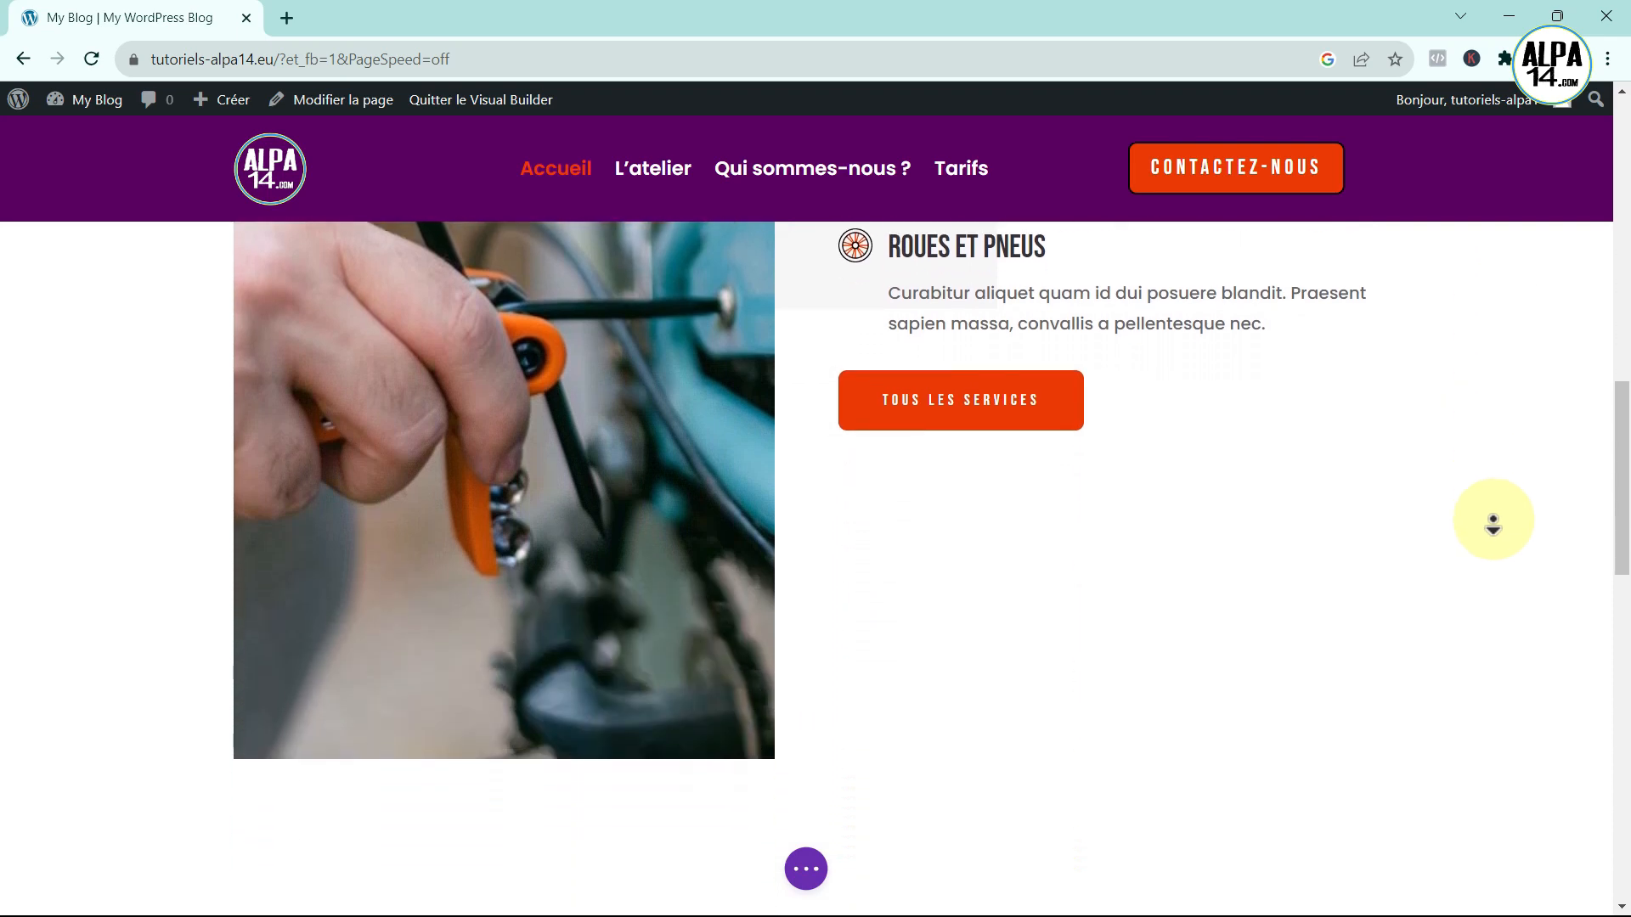
pyautogui.scroll(-7, 1493, 520)
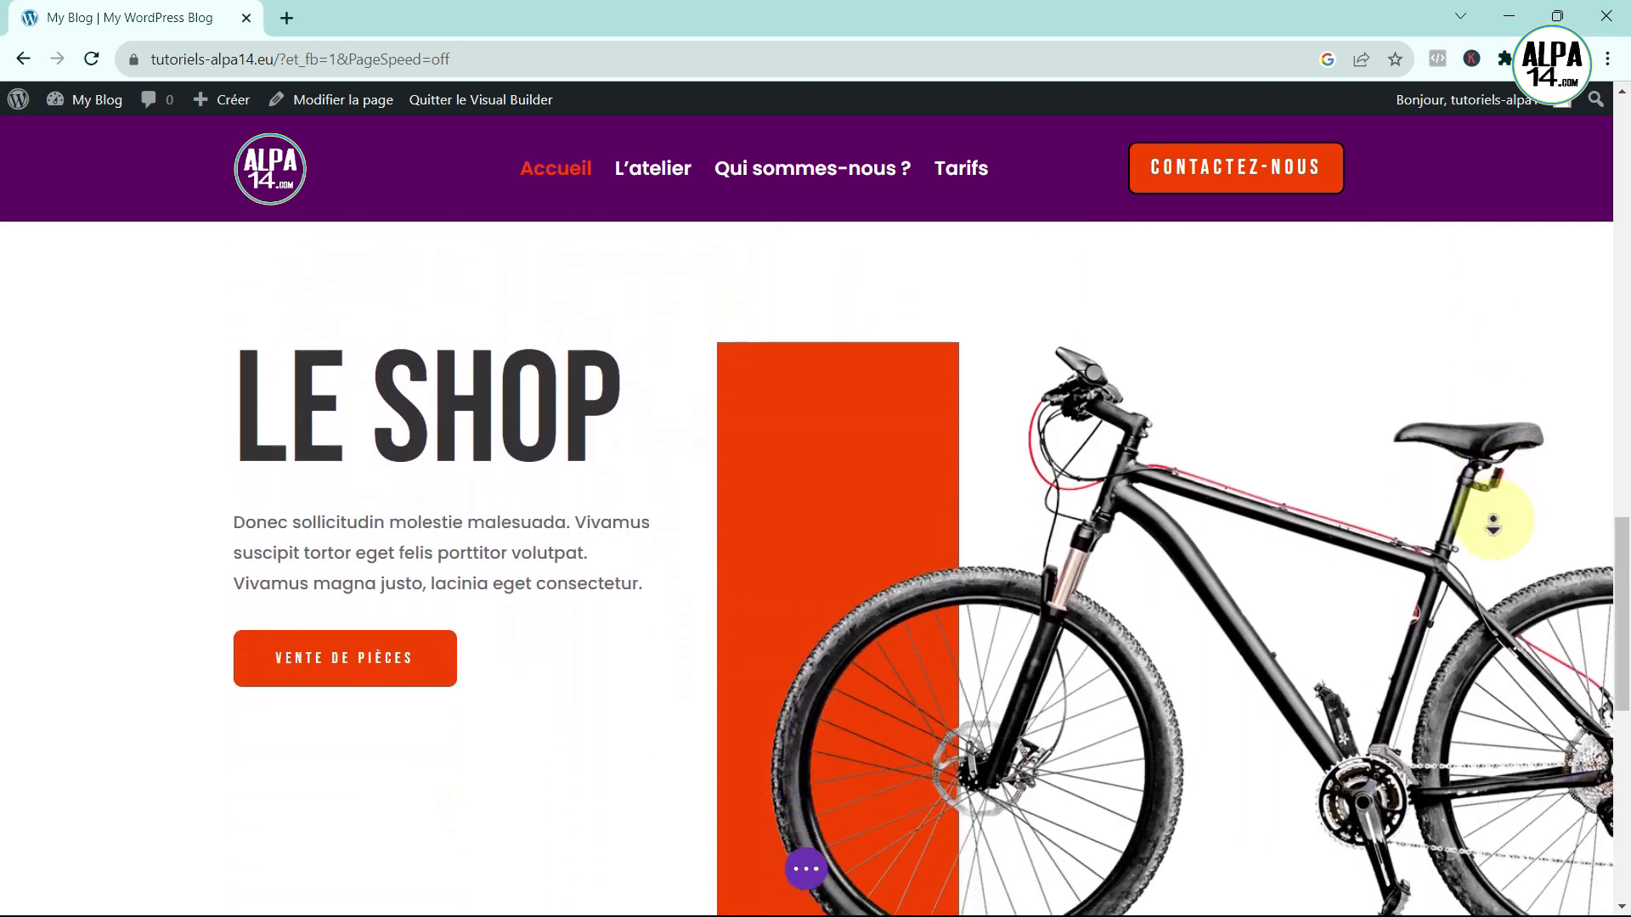
pyautogui.scroll(-6, 1493, 522)
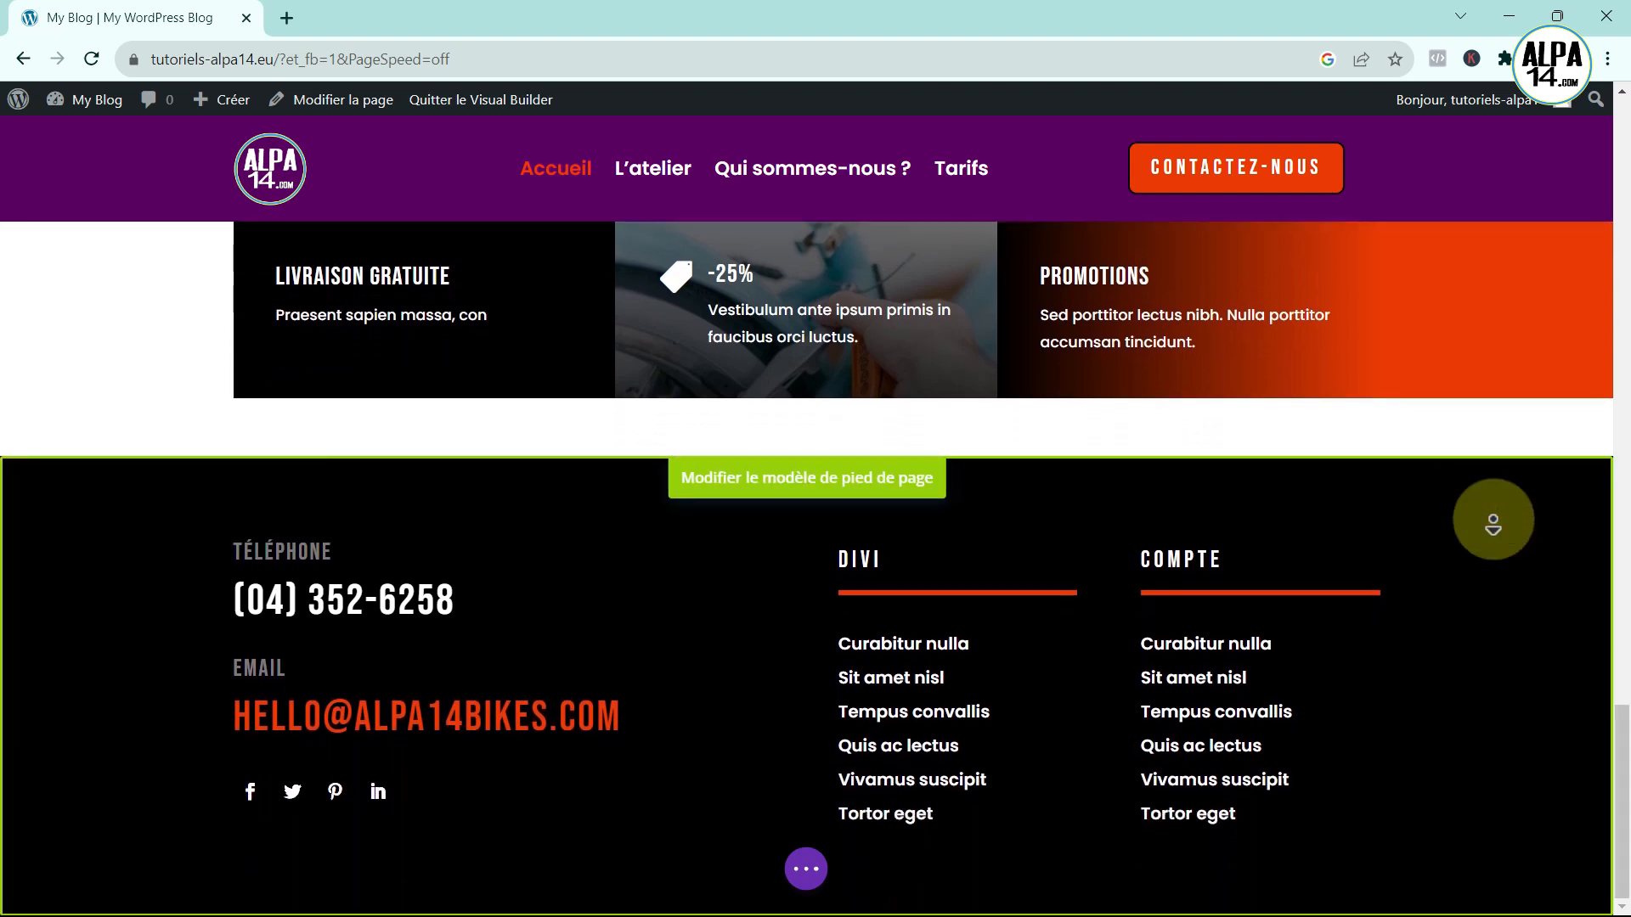
pyautogui.middleClick(1496, 520)
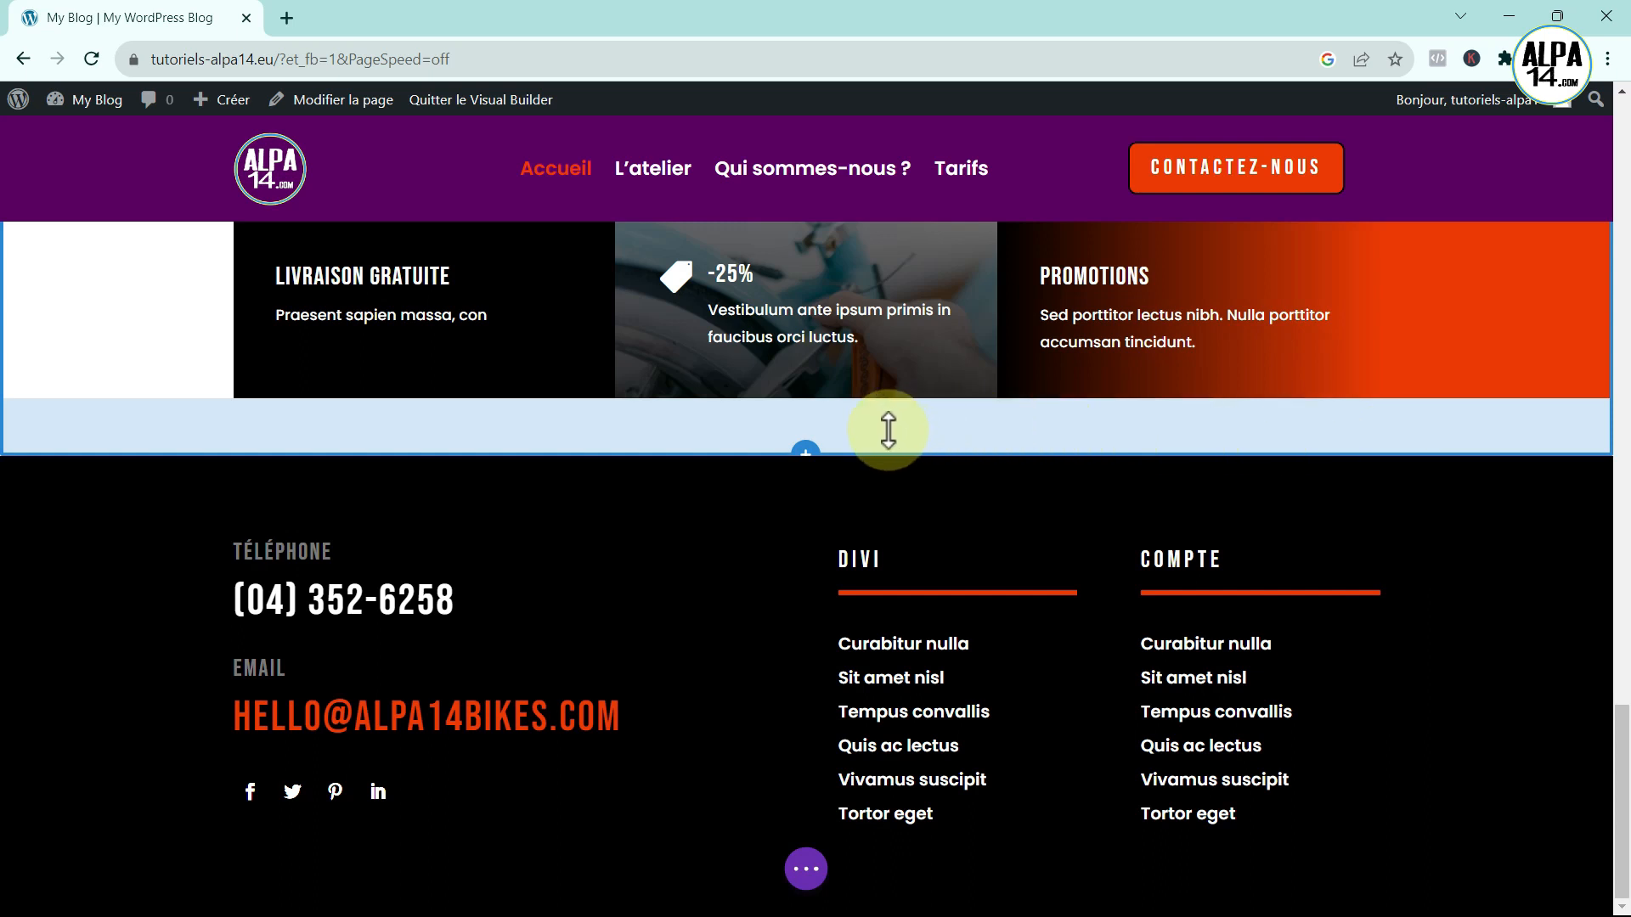
pyautogui.click(806, 452)
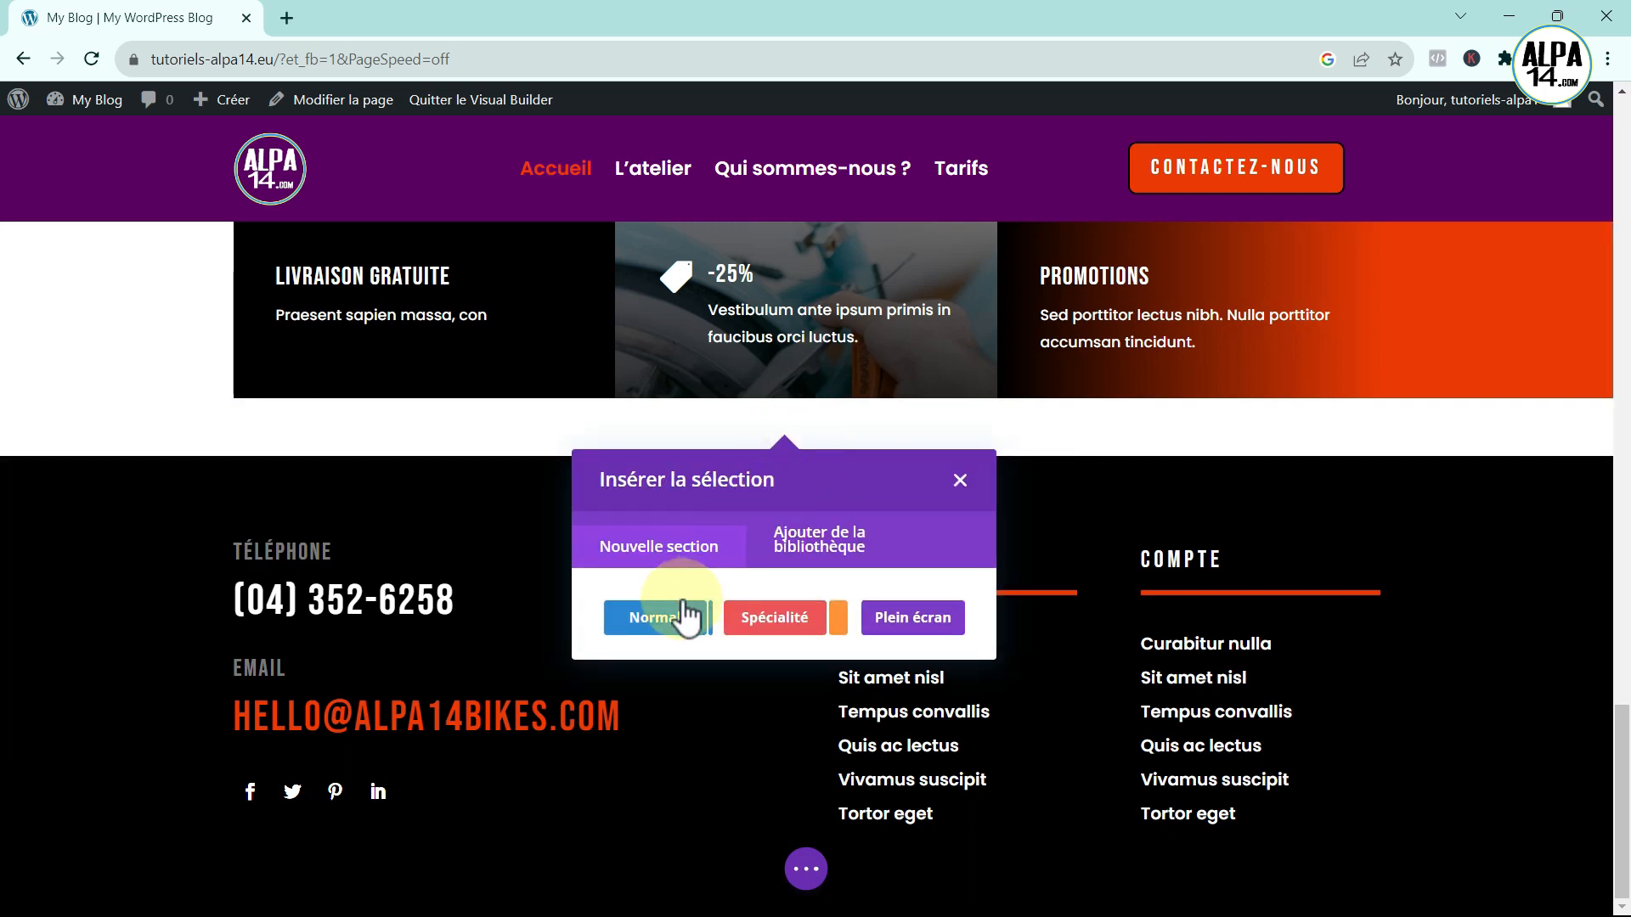
pyautogui.click(648, 618)
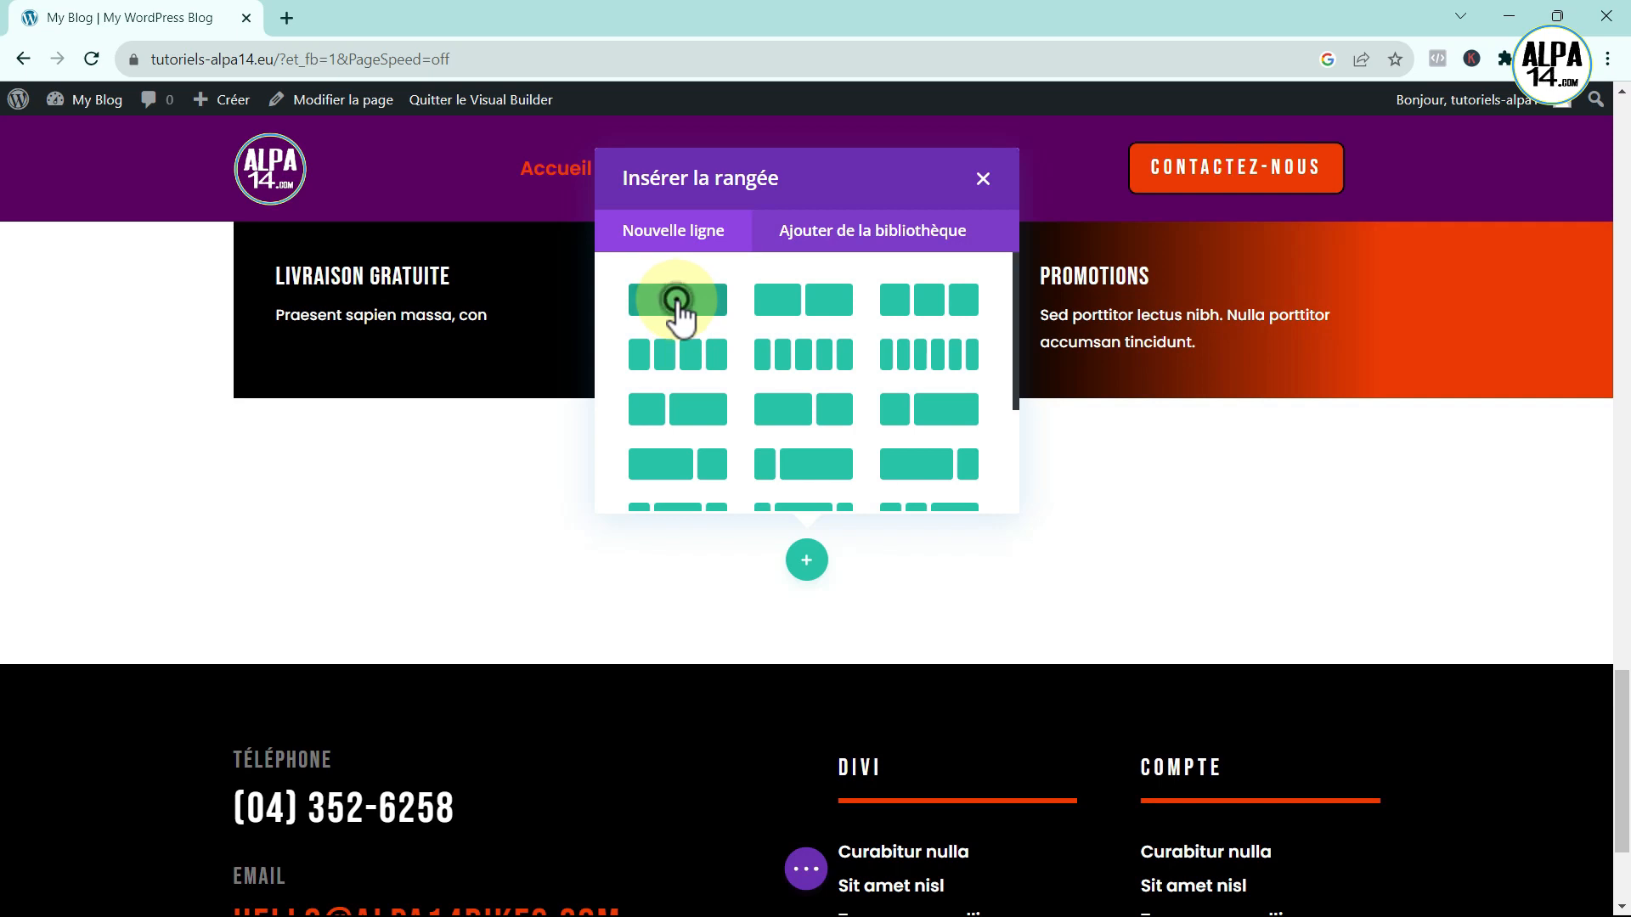
pyautogui.click(677, 303)
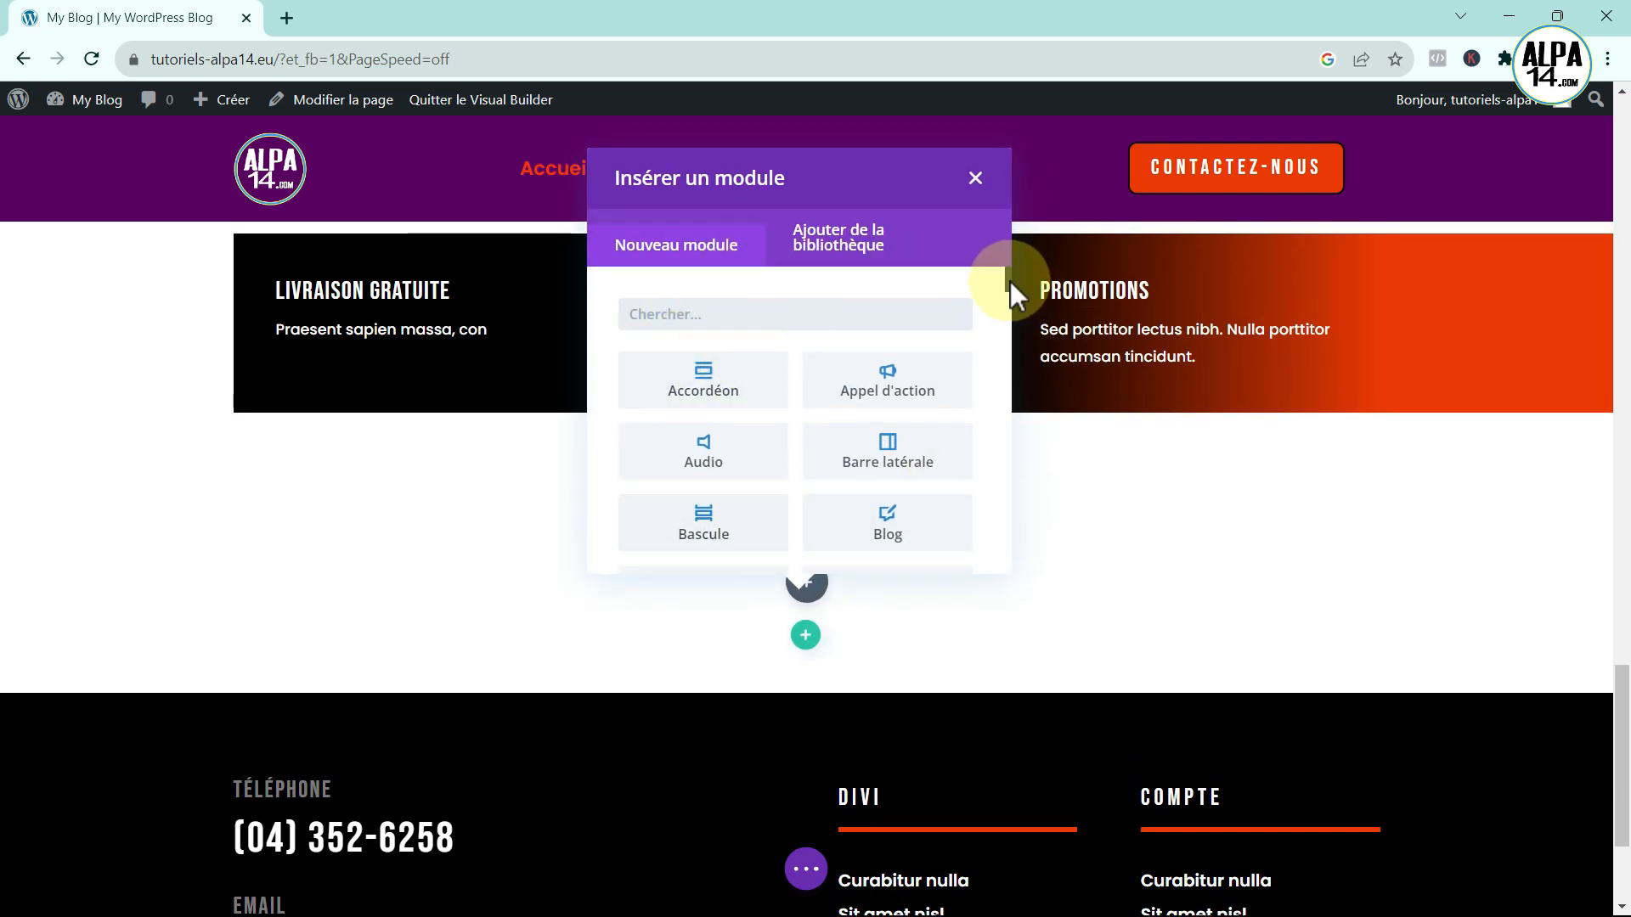
# - Search the modules for "card", insert a Supreme Card Carousel in the new row, and dock its settings beside the page
pyautogui.moveTo(1007, 277); pyautogui.dragTo(1014, 379)
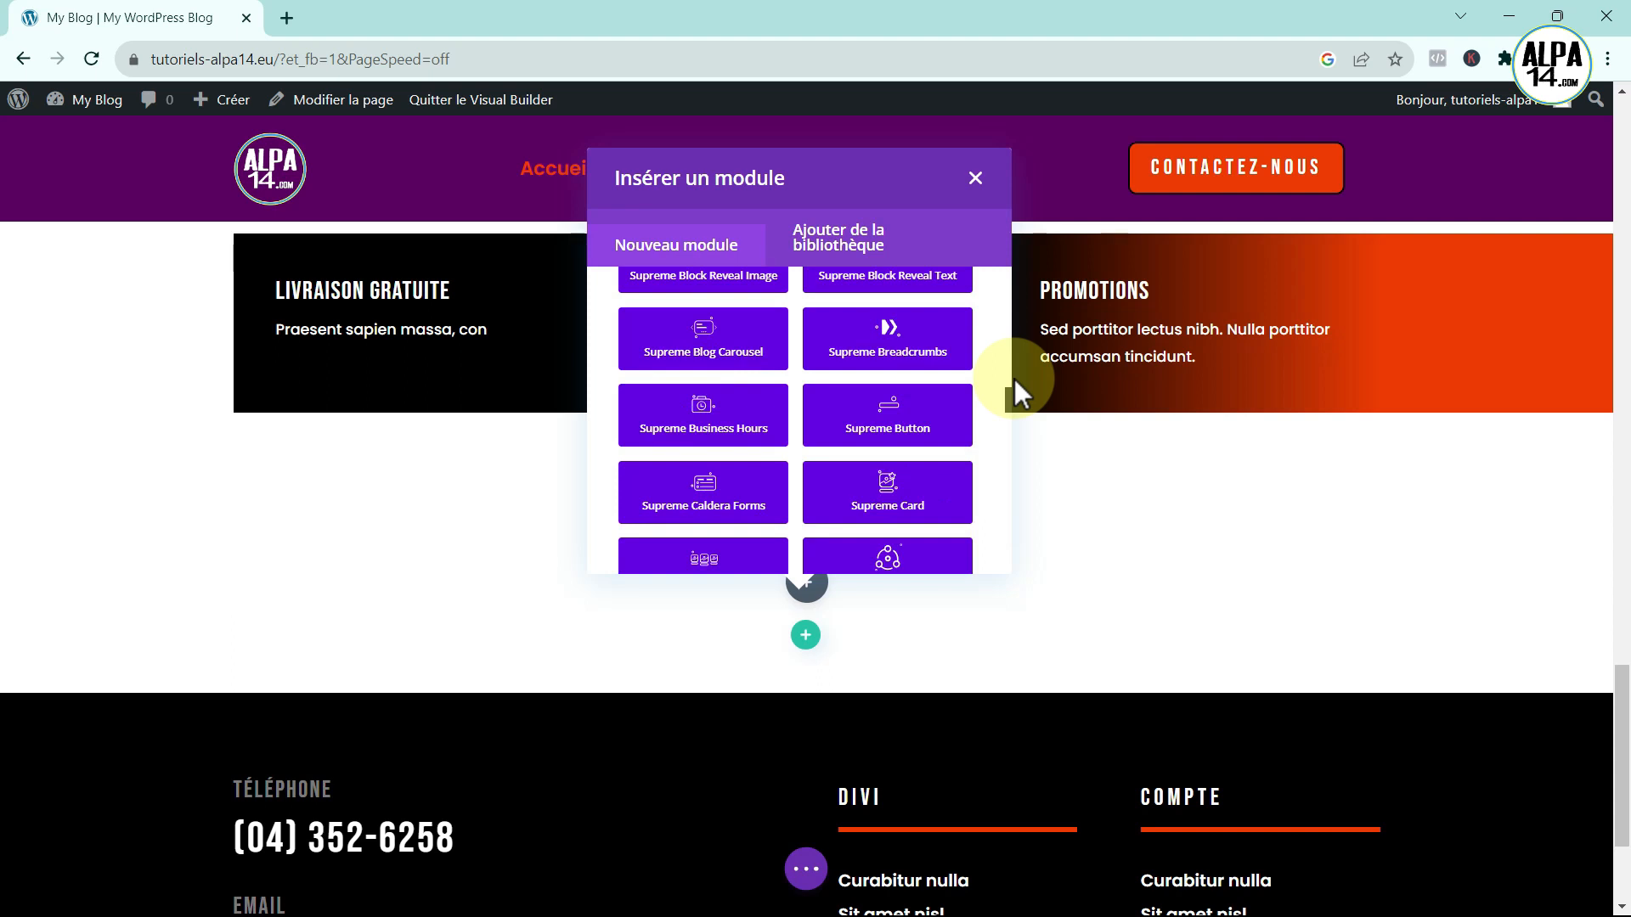
pyautogui.moveTo(1014, 379); pyautogui.dragTo(1017, 263)
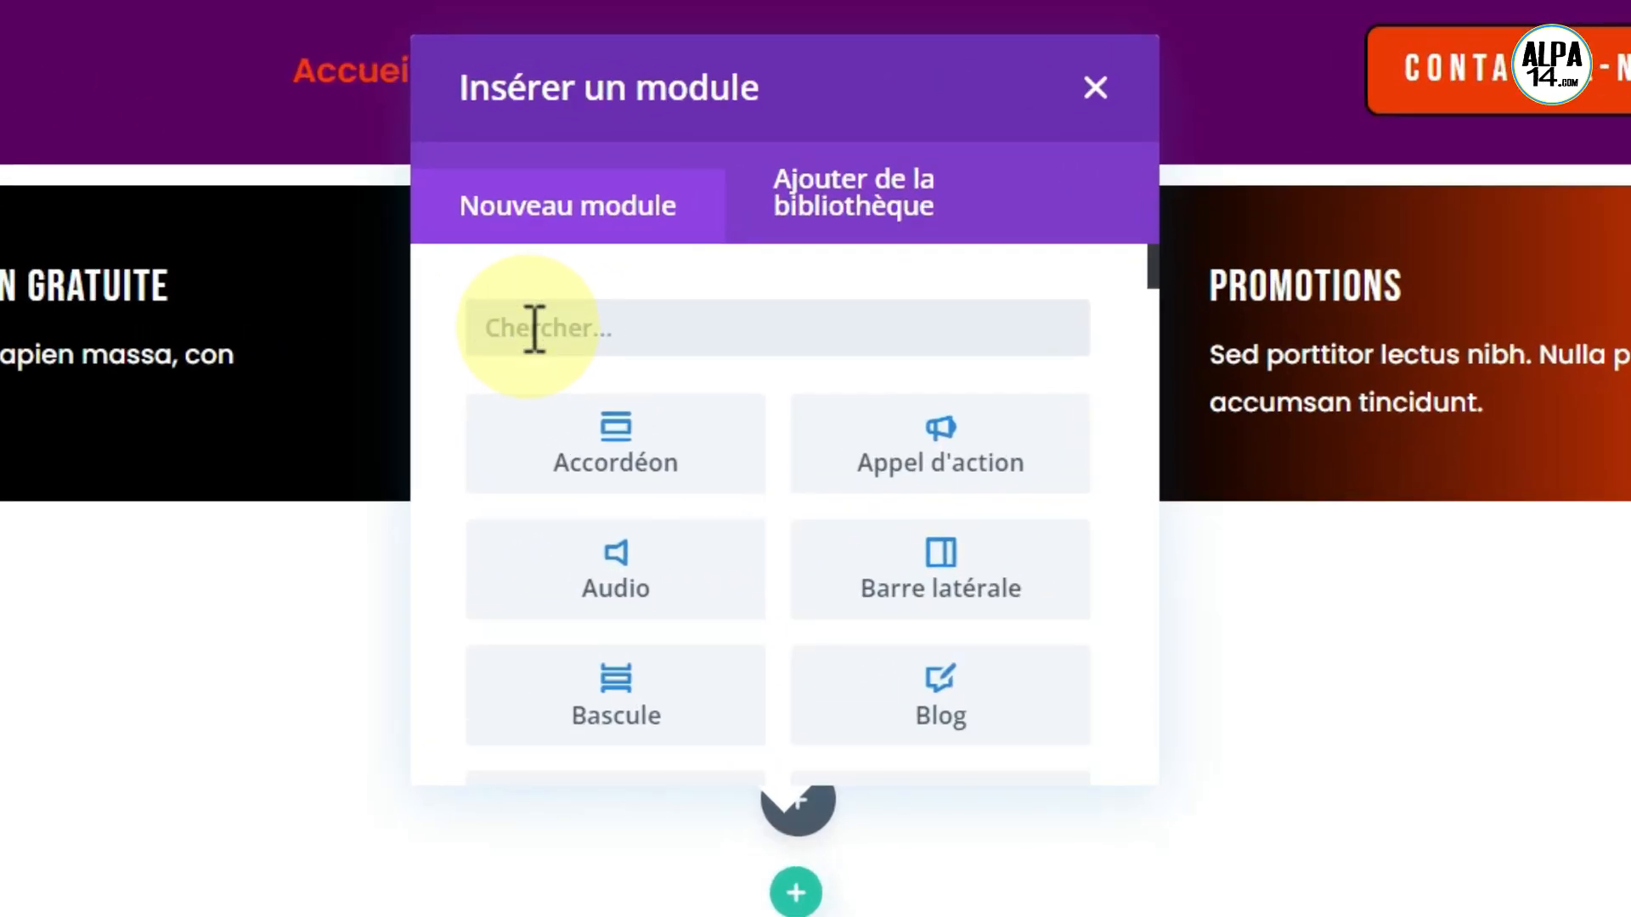
pyautogui.write('card')
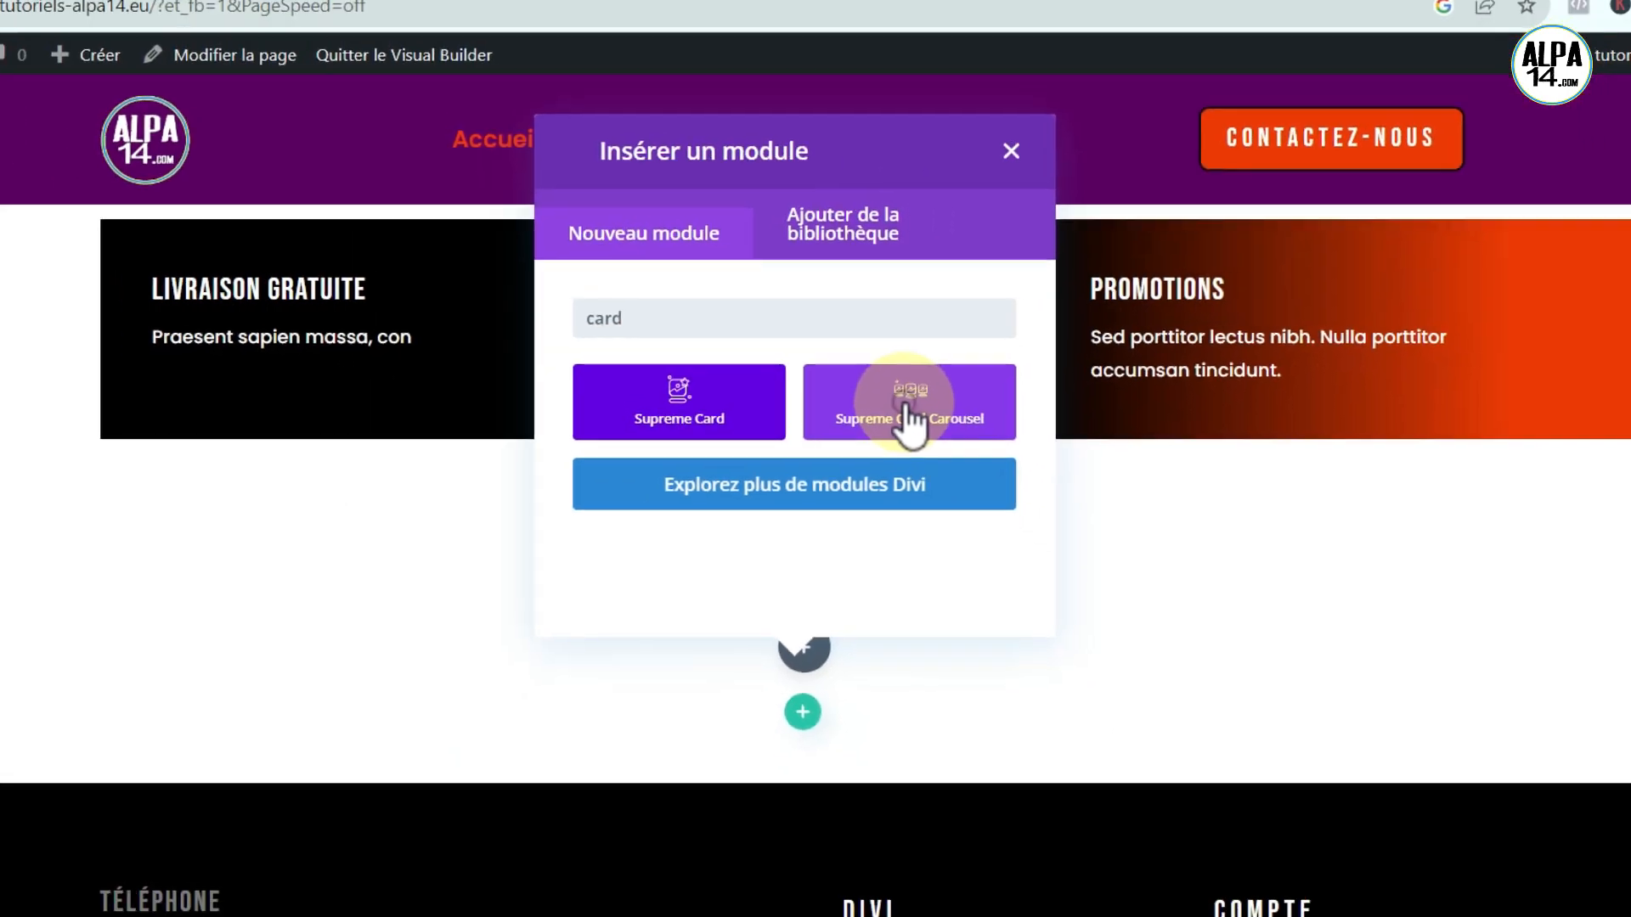
pyautogui.click(944, 452)
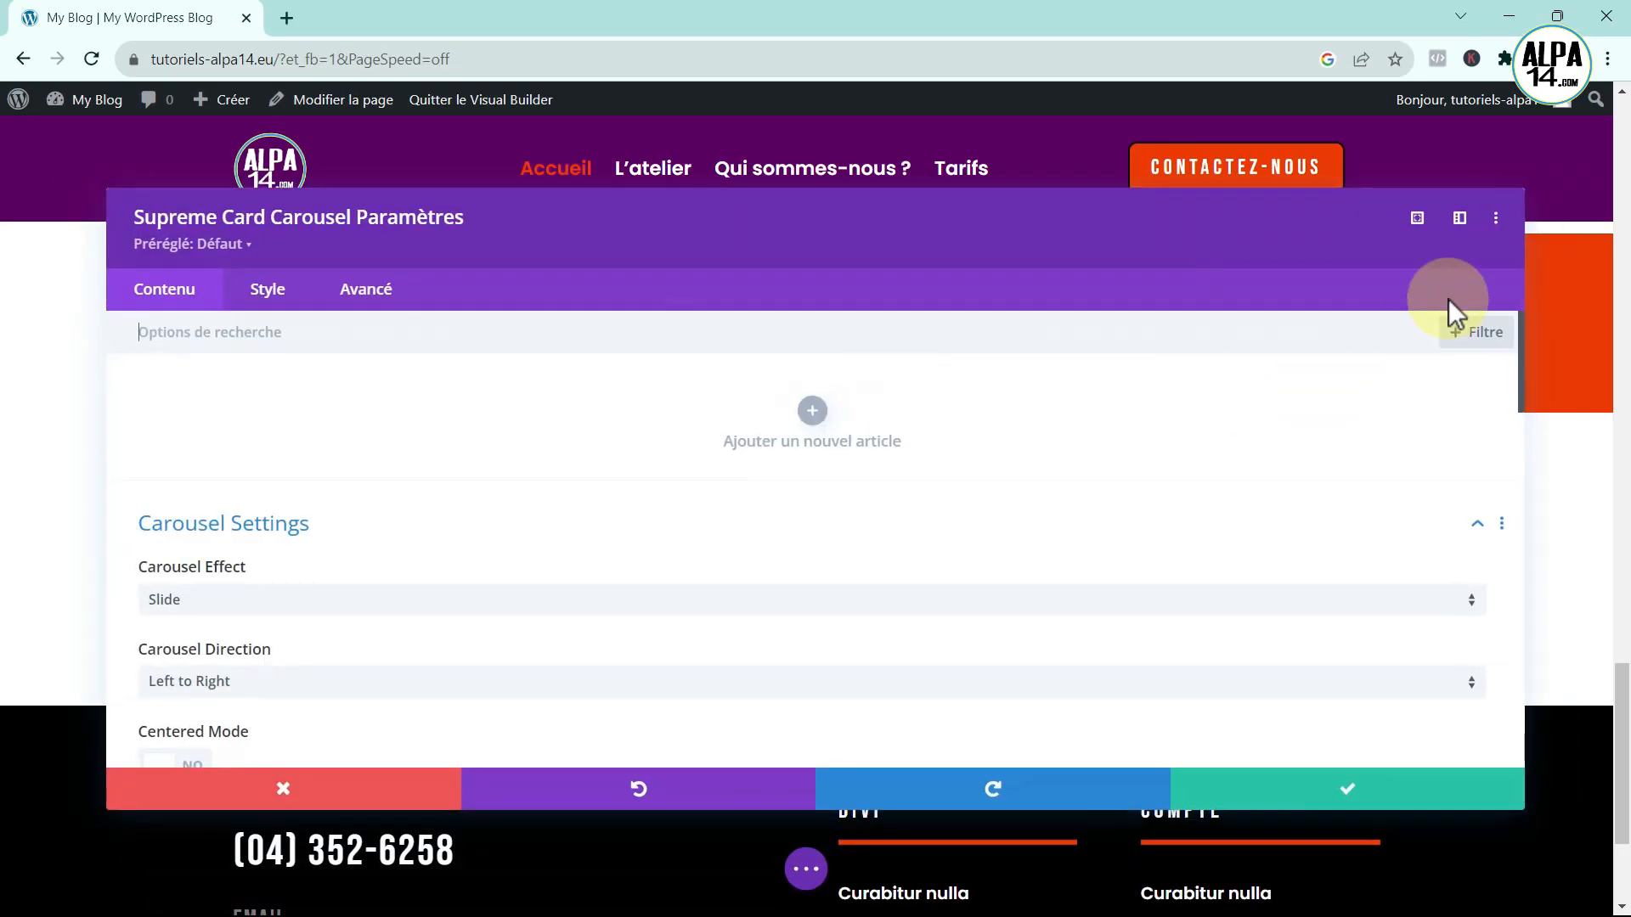
pyautogui.click(1461, 221)
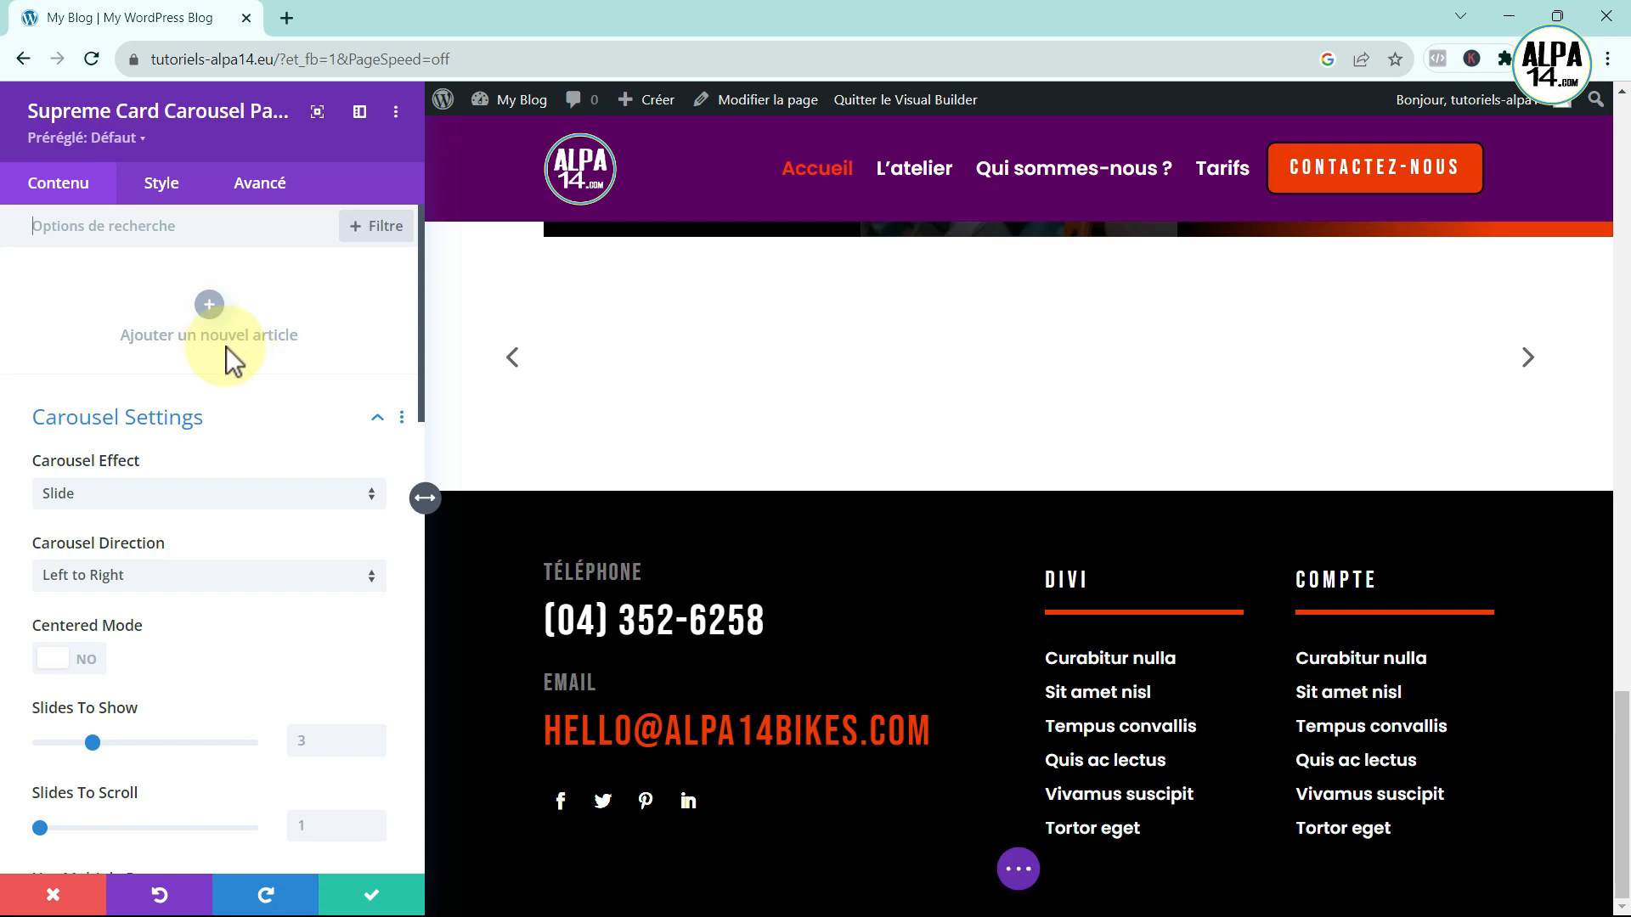
# - Add a first card item to the carousel and set its title to "Personnalisation"
pyautogui.click(212, 306)
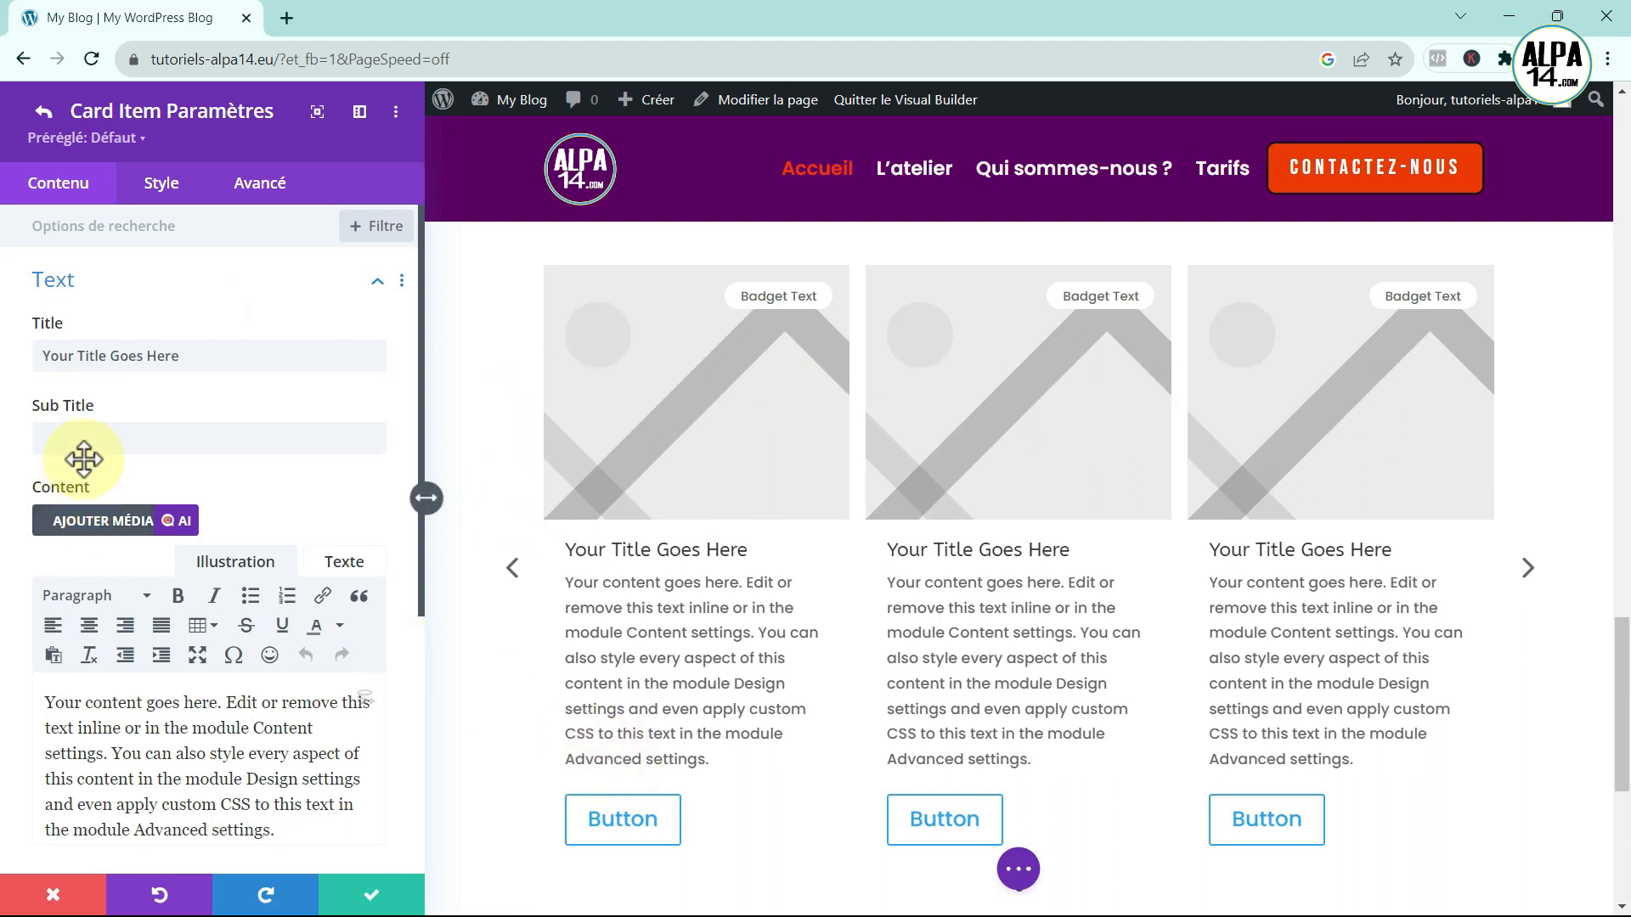
pyautogui.click(195, 360)
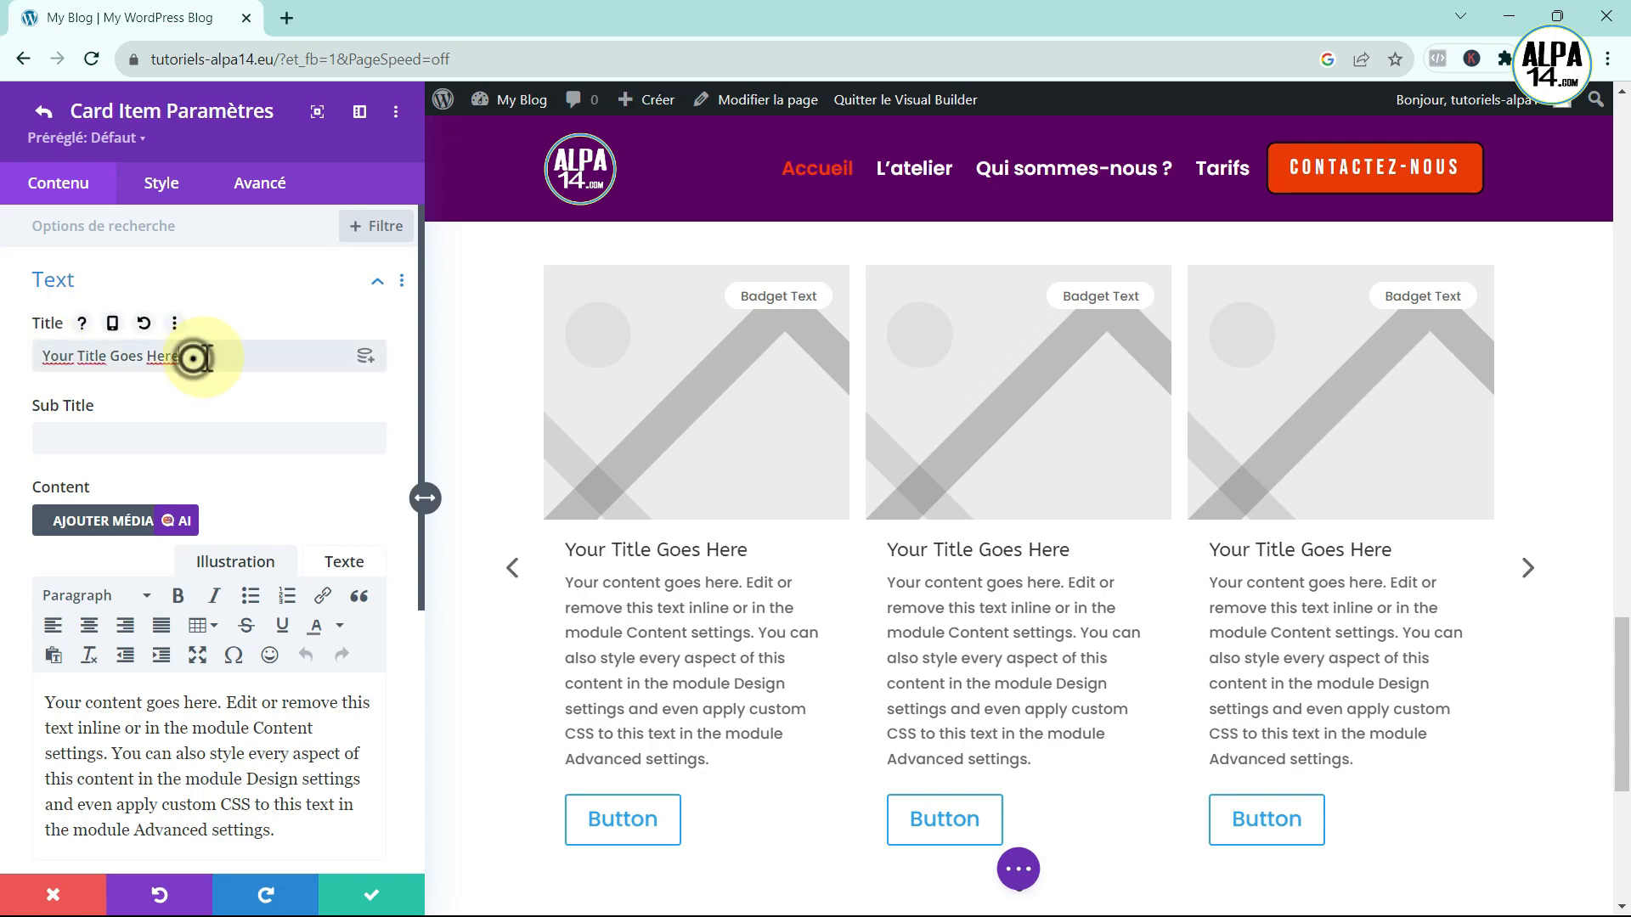
pyautogui.scroll(2, 1281, 503)
pyautogui.scroll(10, 1281, 502)
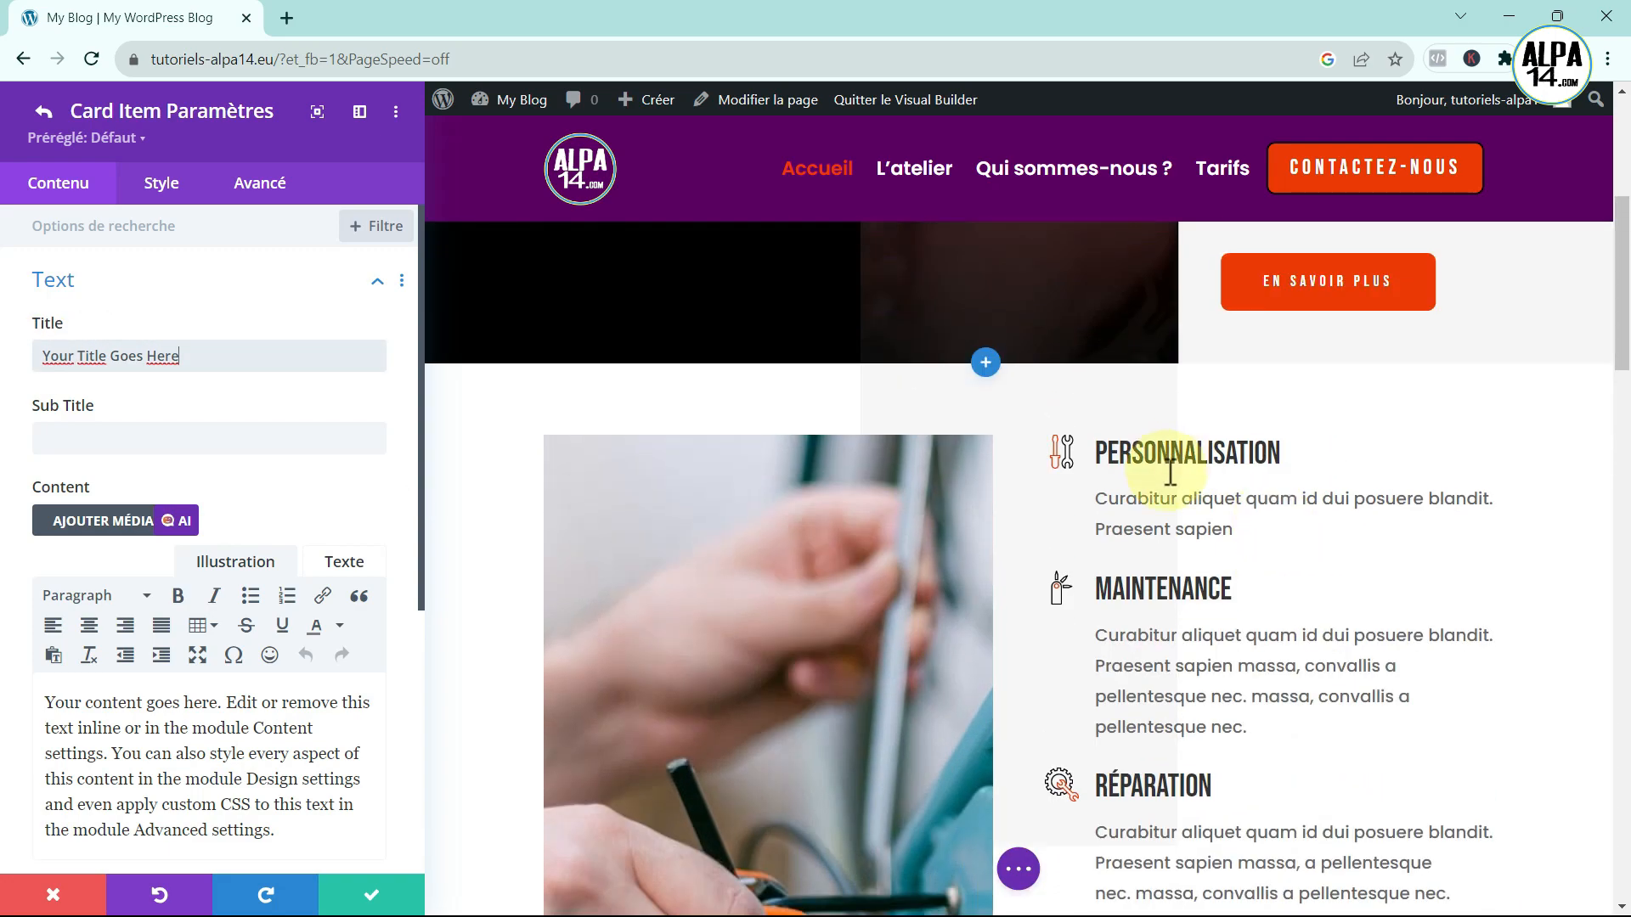
pyautogui.scroll(-2, 1077, 426)
pyautogui.scroll(-5, 909, 522)
pyautogui.scroll(-10, 909, 522)
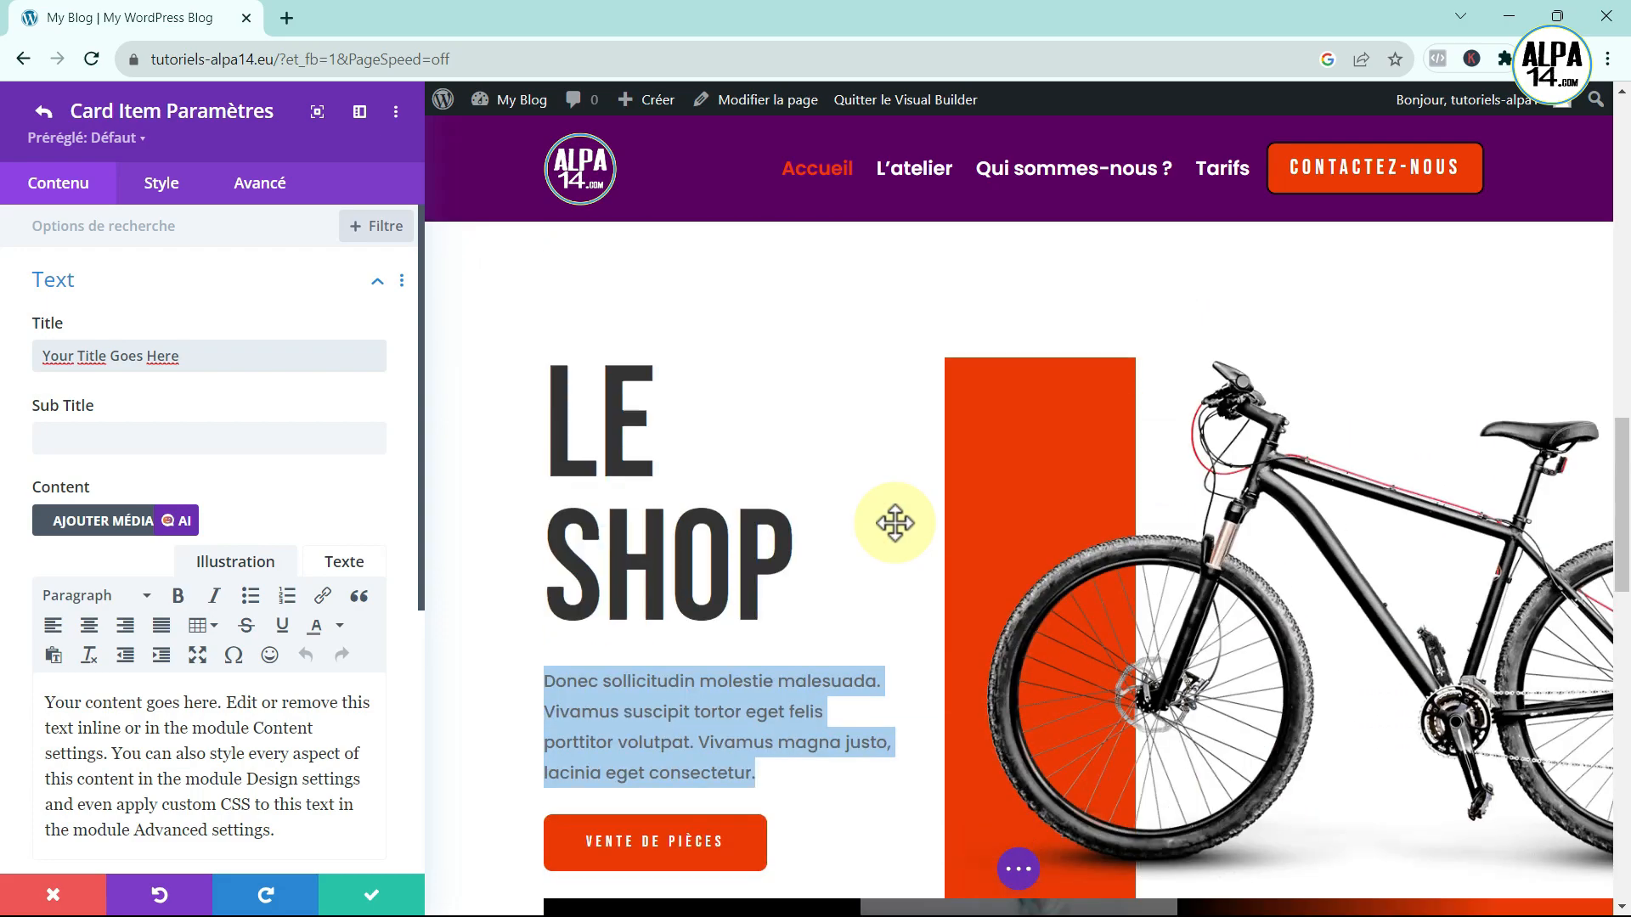
pyautogui.moveTo(213, 356); pyautogui.dragTo(1, 356)
pyautogui.write('Personnalisation')
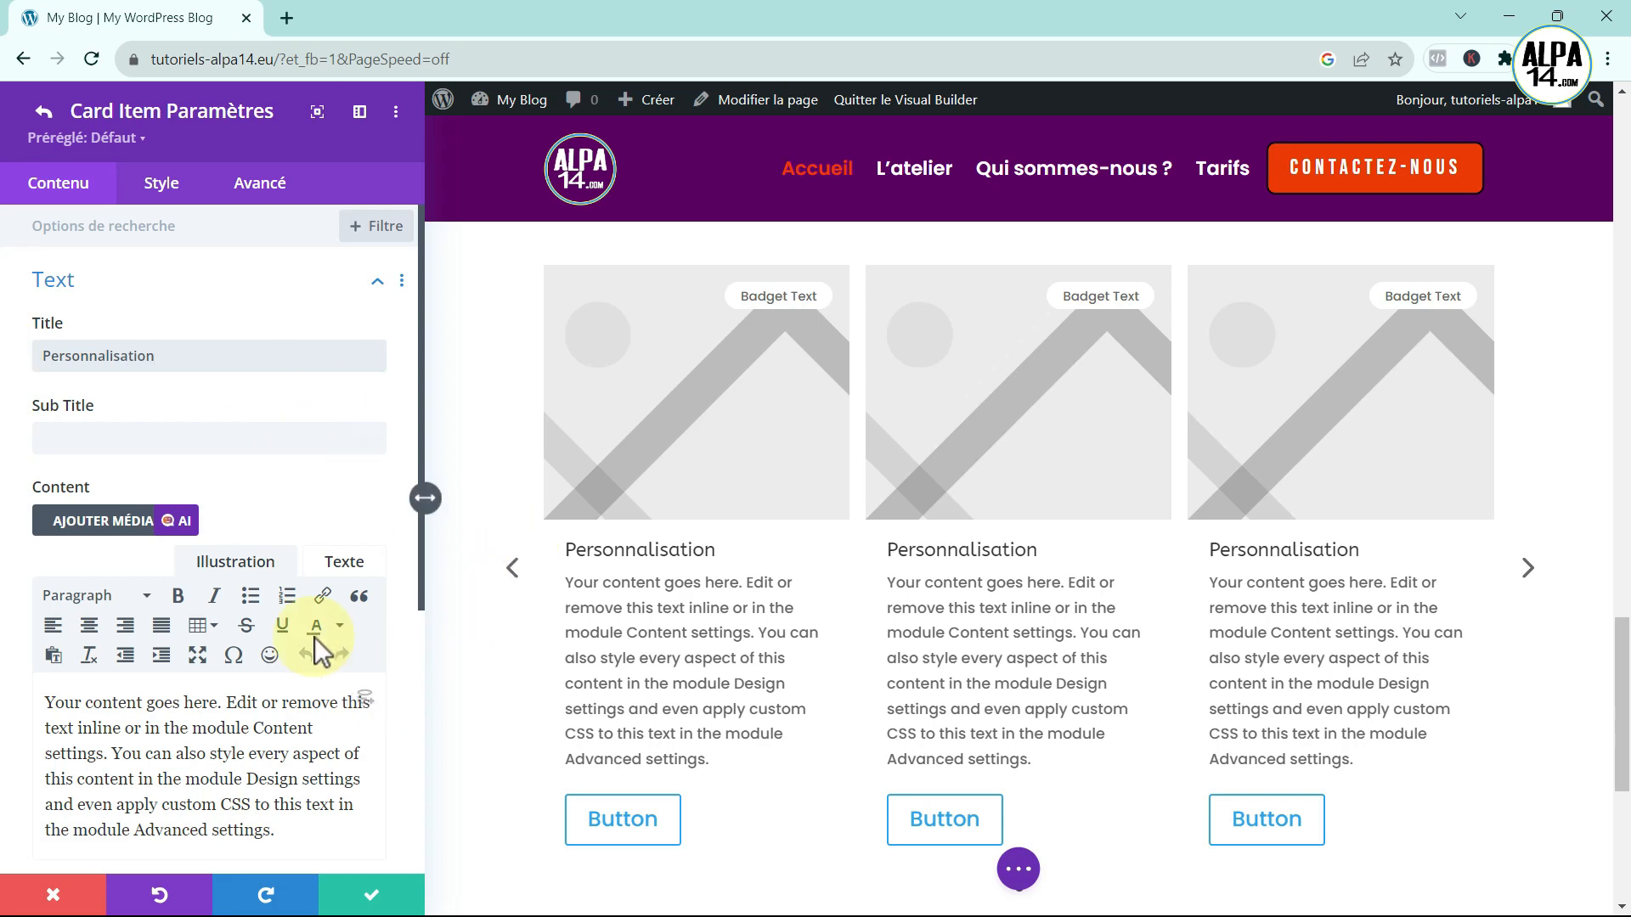
# - Replace the card's placeholder content with a copy of the "Donec sollicitudin molestie malesuada" paragraph from the Le Shop section
pyautogui.scroll(-1, 323, 654)
pyautogui.scroll(8, 762, 643)
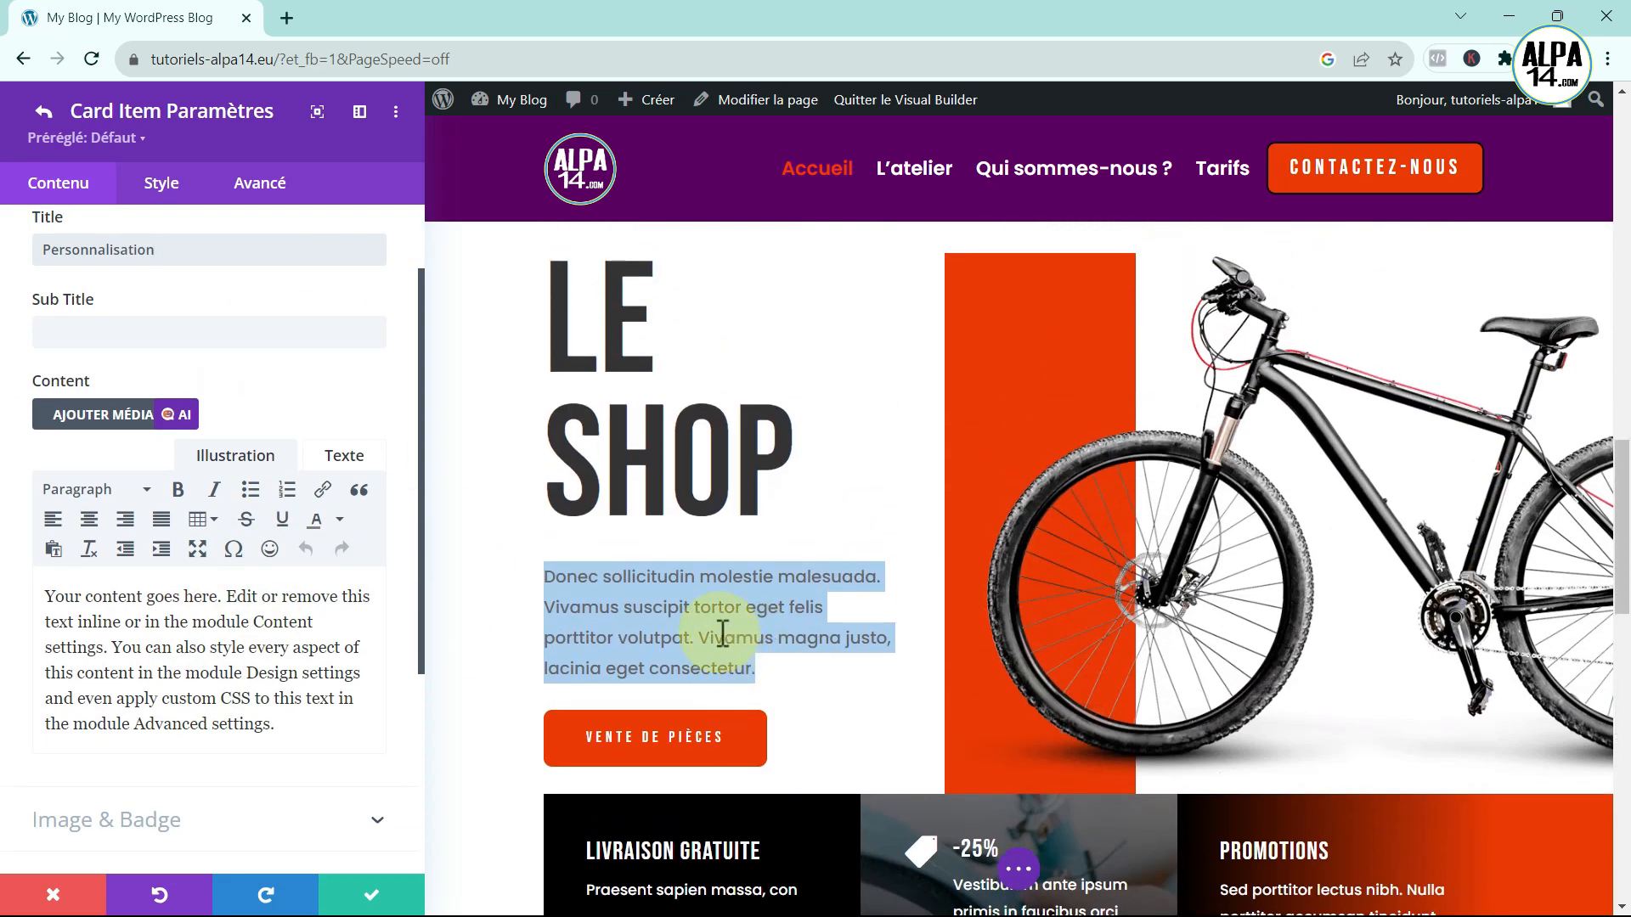
pyautogui.click(722, 633)
pyautogui.moveTo(747, 674); pyautogui.dragTo(530, 565)
pyautogui.hotkey('ctrl', 'c')
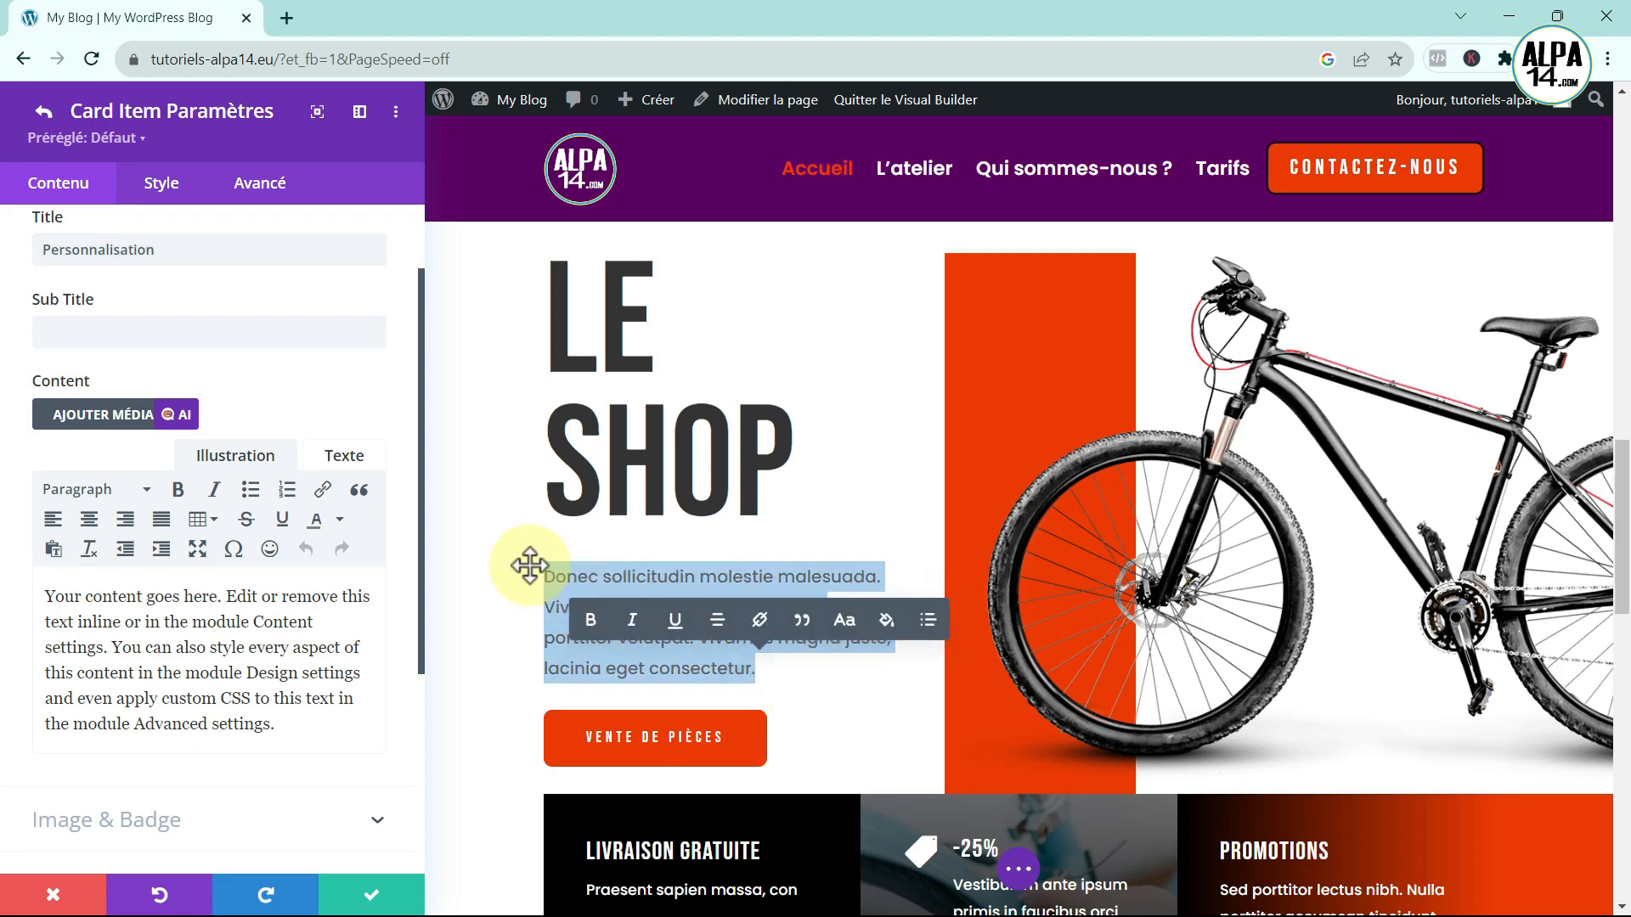
pyautogui.moveTo(284, 726); pyautogui.dragTo(29, 590)
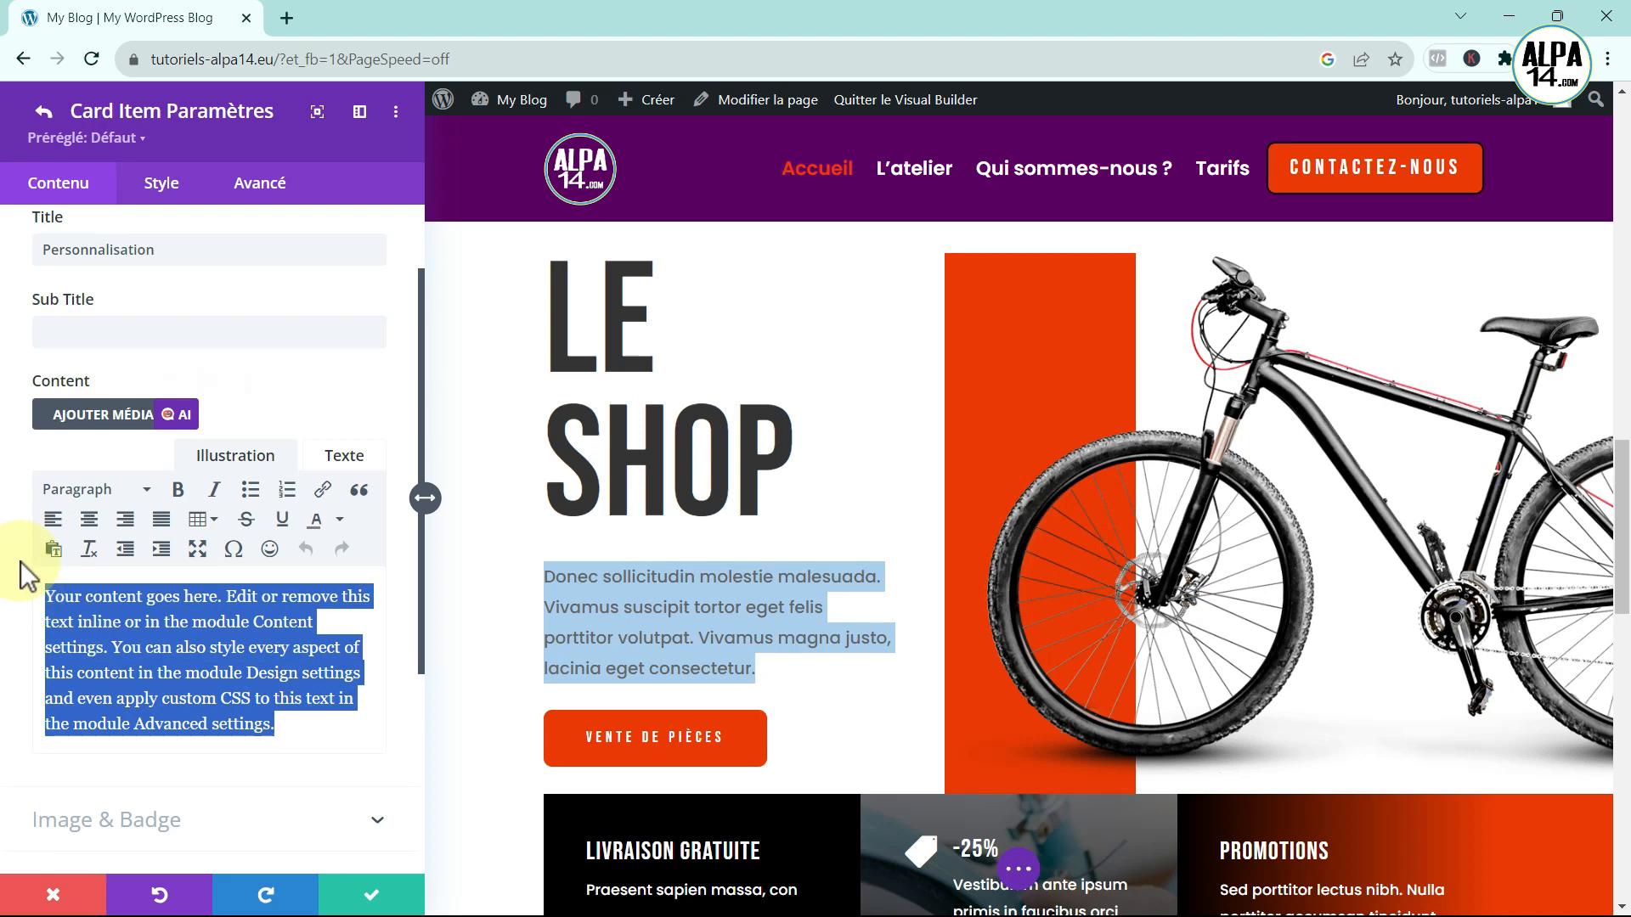
pyautogui.hotkey('ctrl', 'v')
pyautogui.scroll(-1, 829, 633)
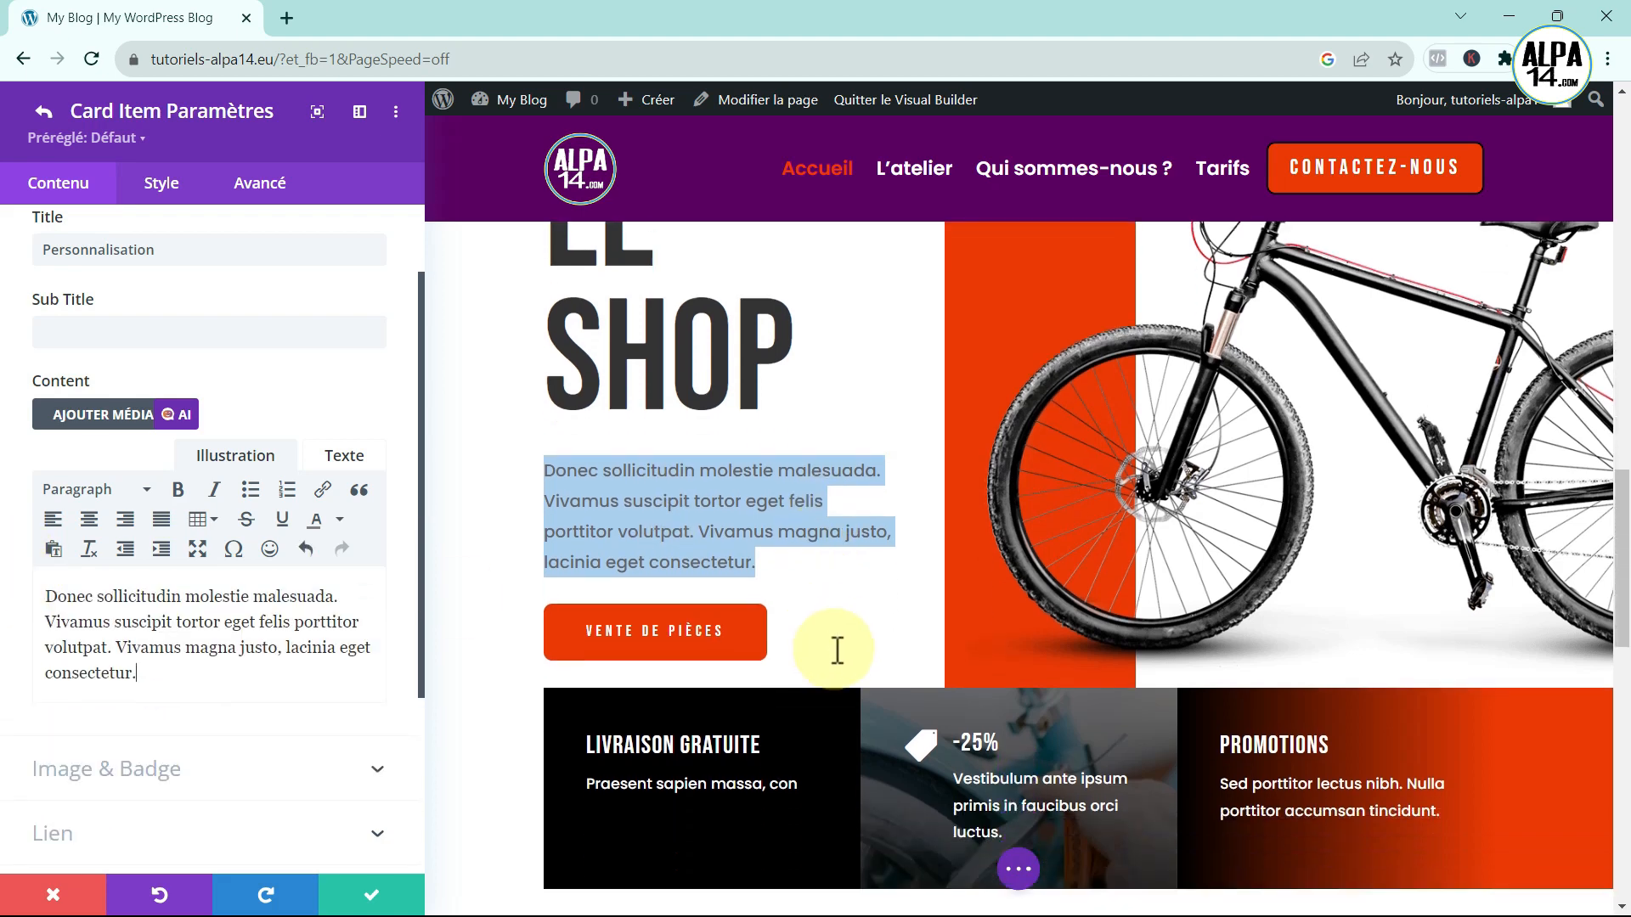
pyautogui.click(830, 575)
pyautogui.scroll(-9, 830, 575)
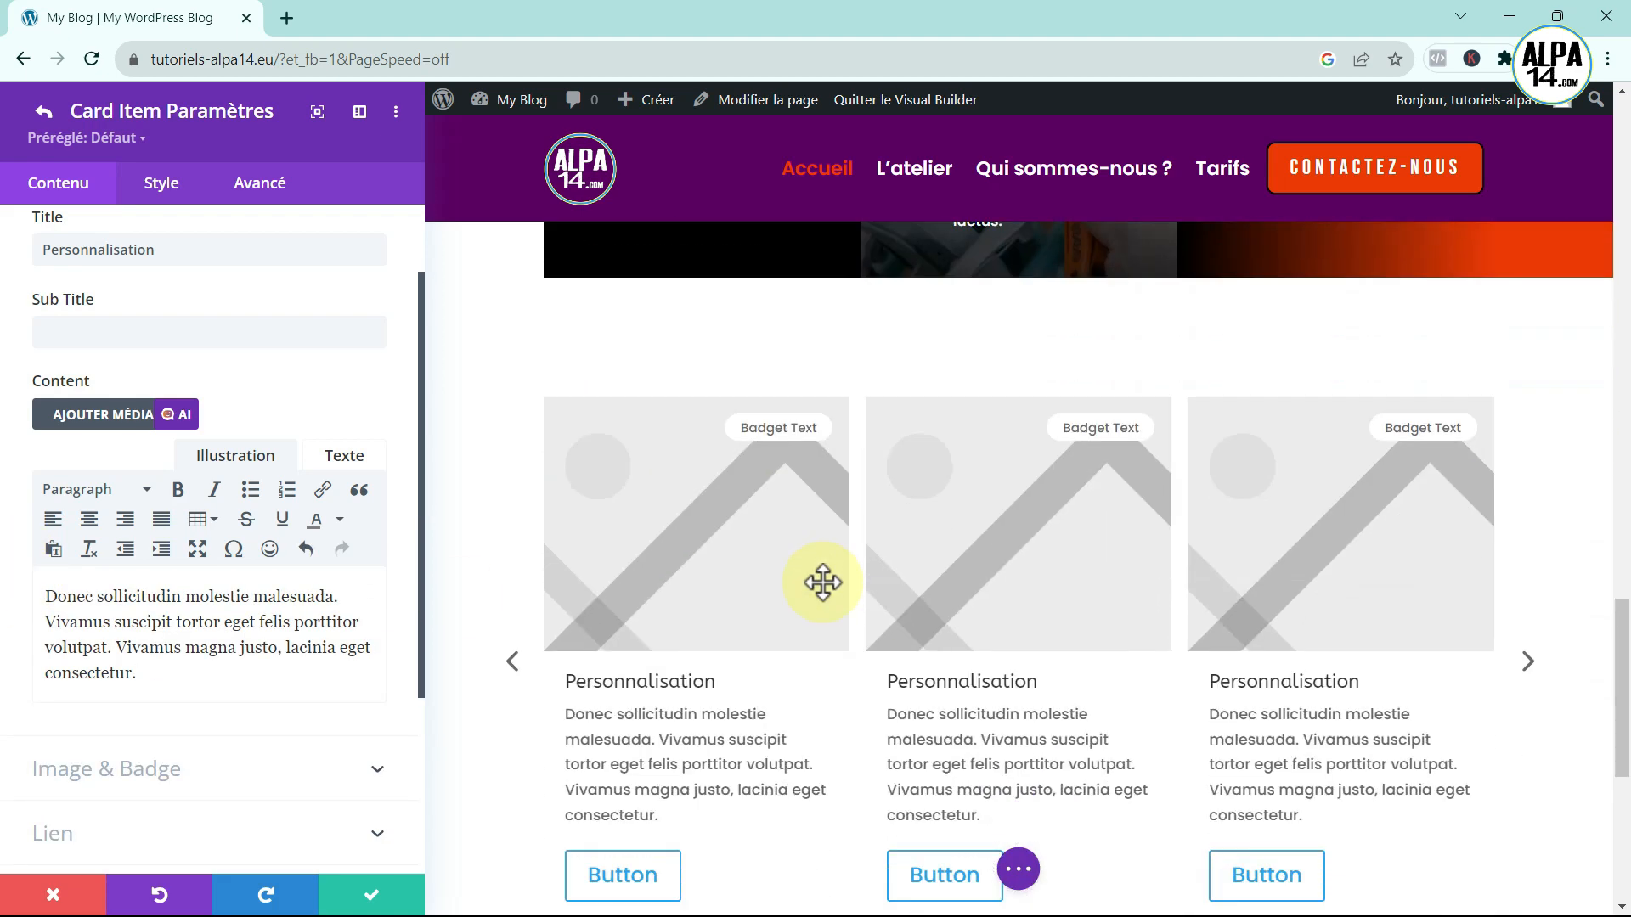
# - Set the card's image to the blue bicycle picture v3.webp from the media library
pyautogui.scroll(-1, 280, 671)
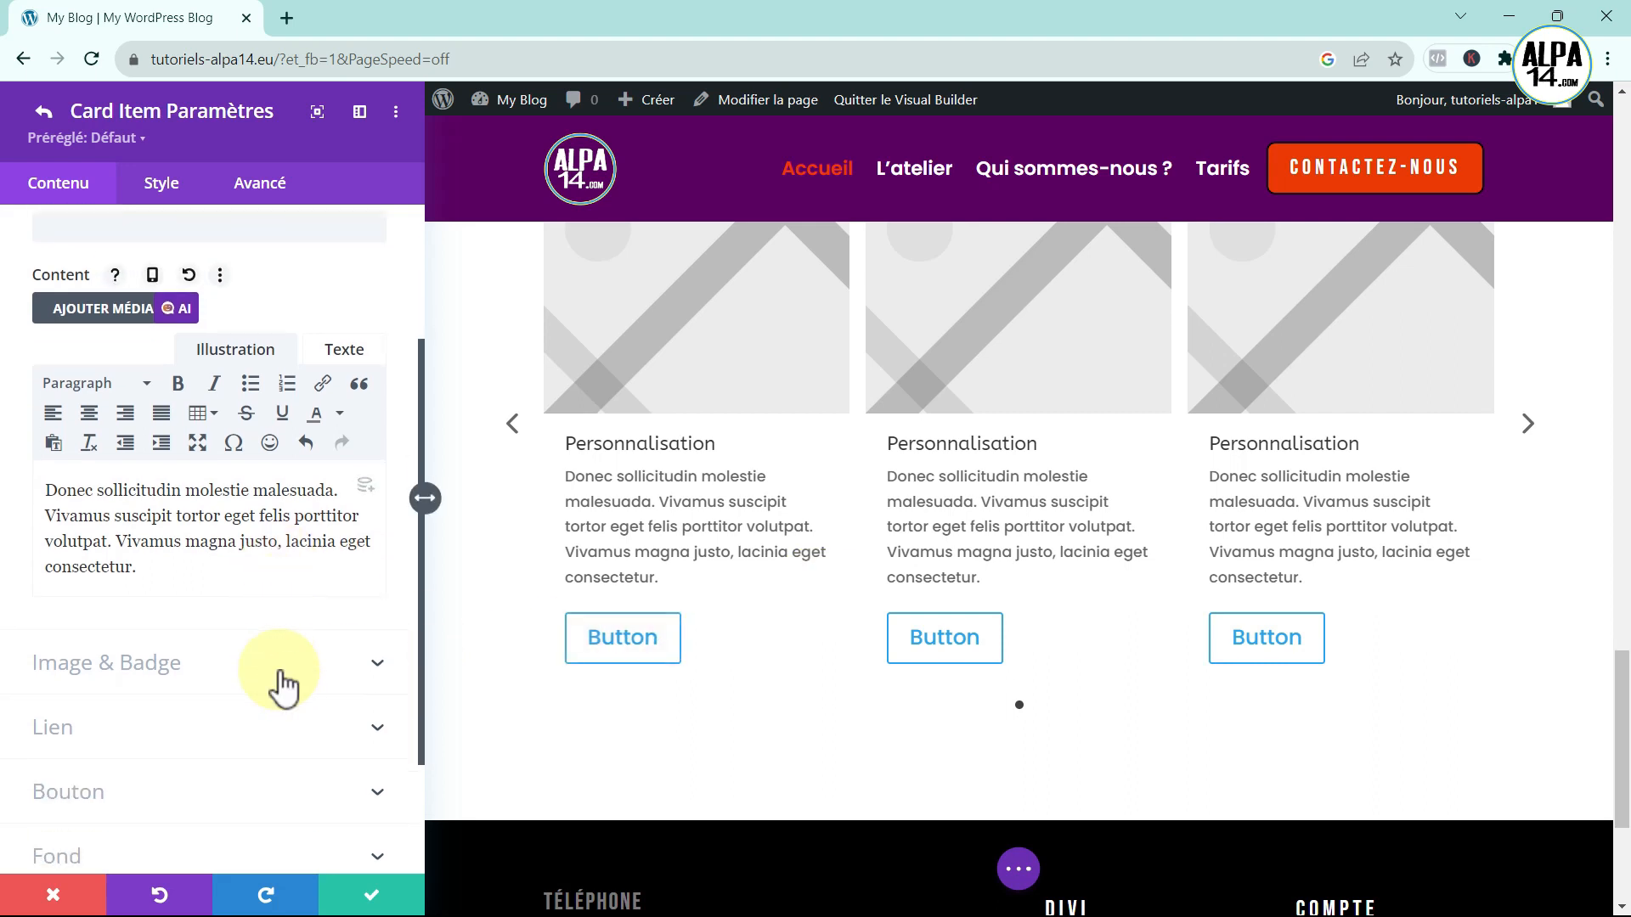
pyautogui.scroll(1, 561, 620)
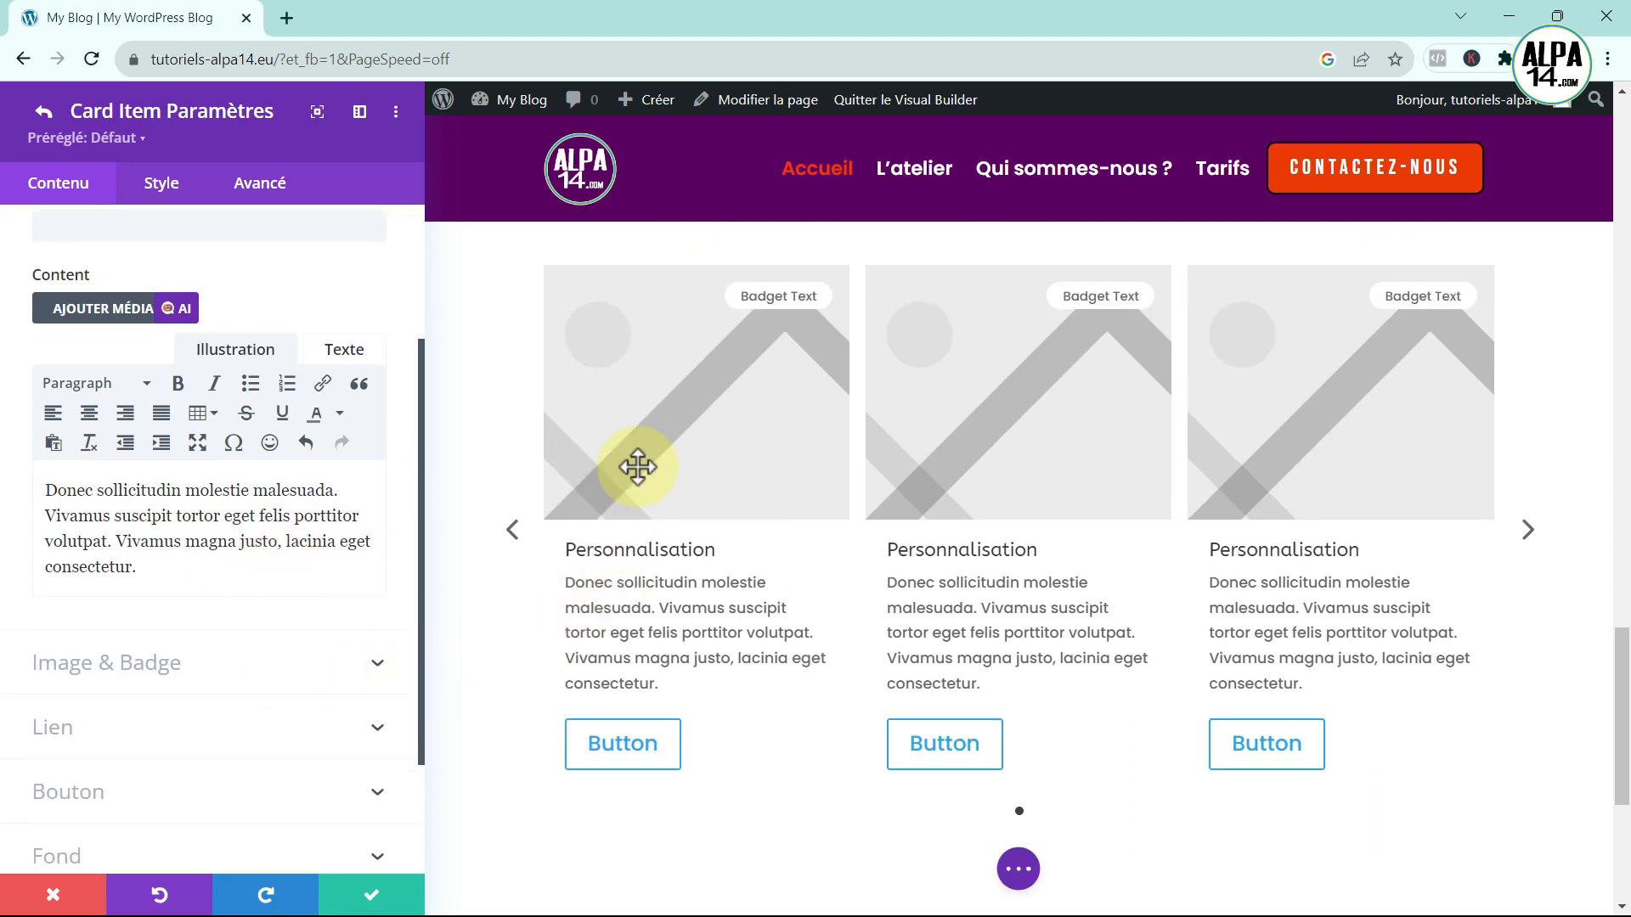
pyautogui.click(218, 670)
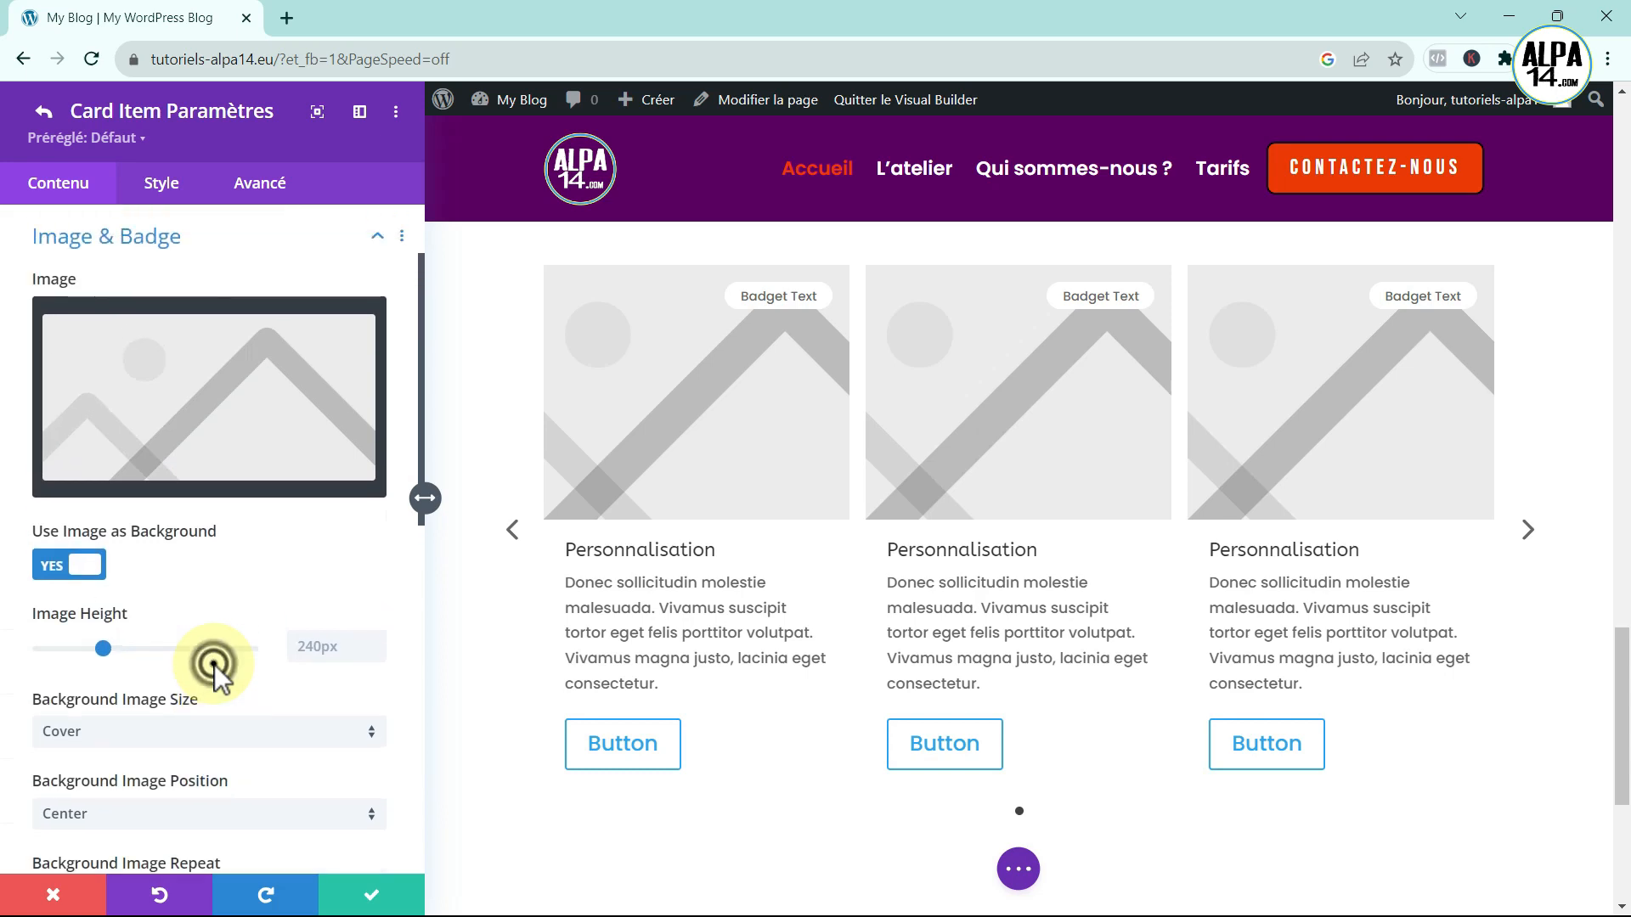
pyautogui.click(175, 385)
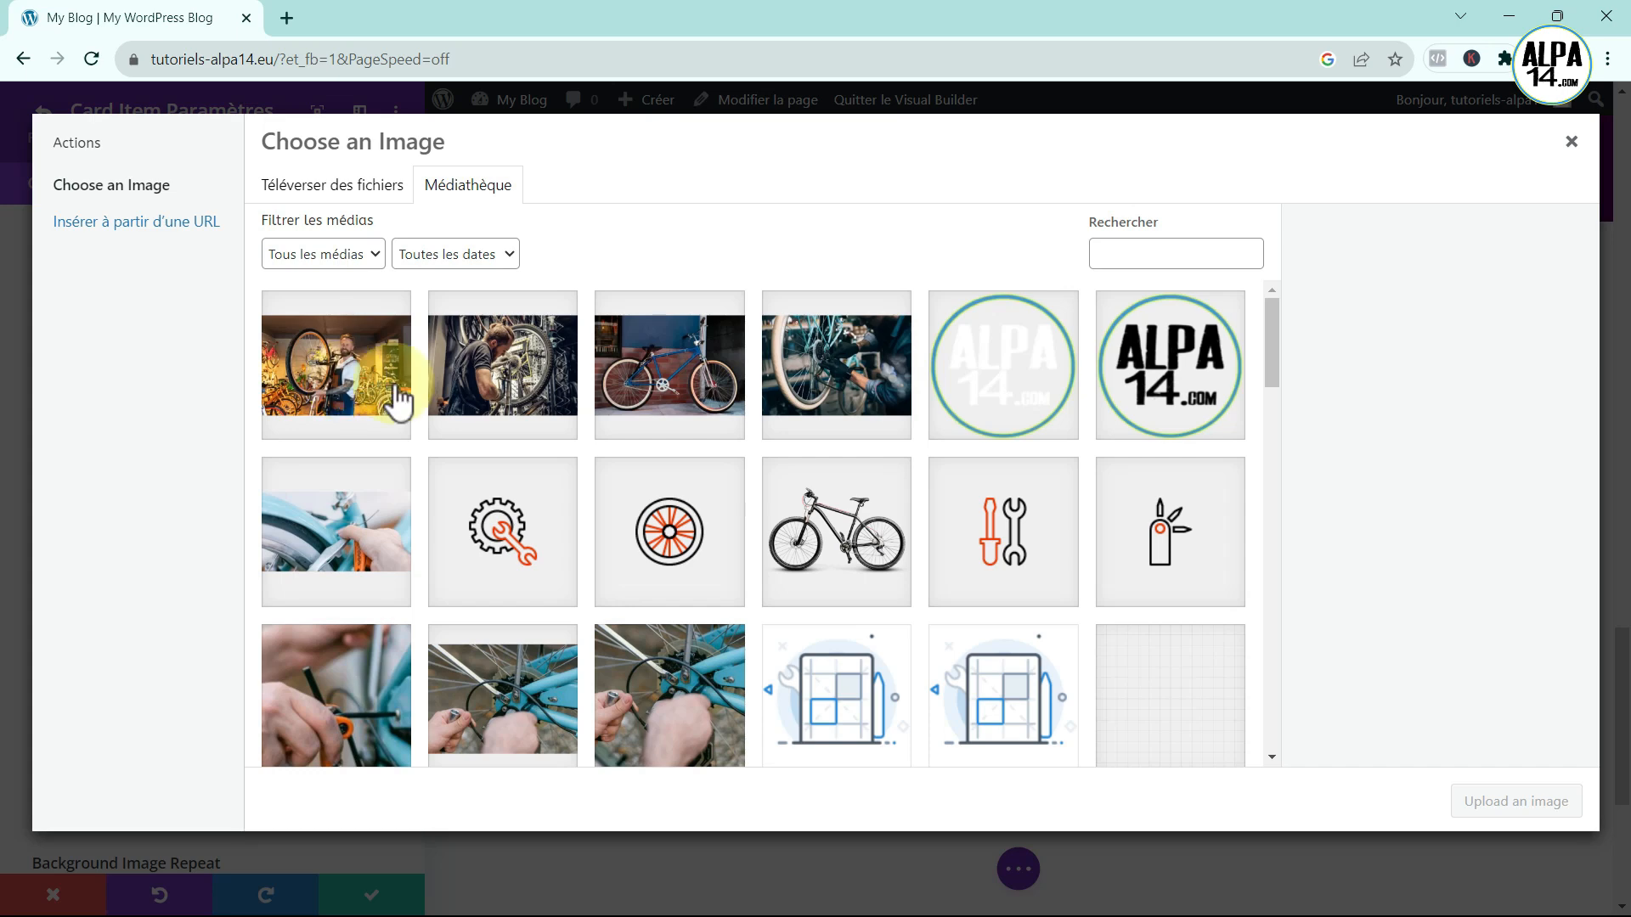
pyautogui.click(695, 384)
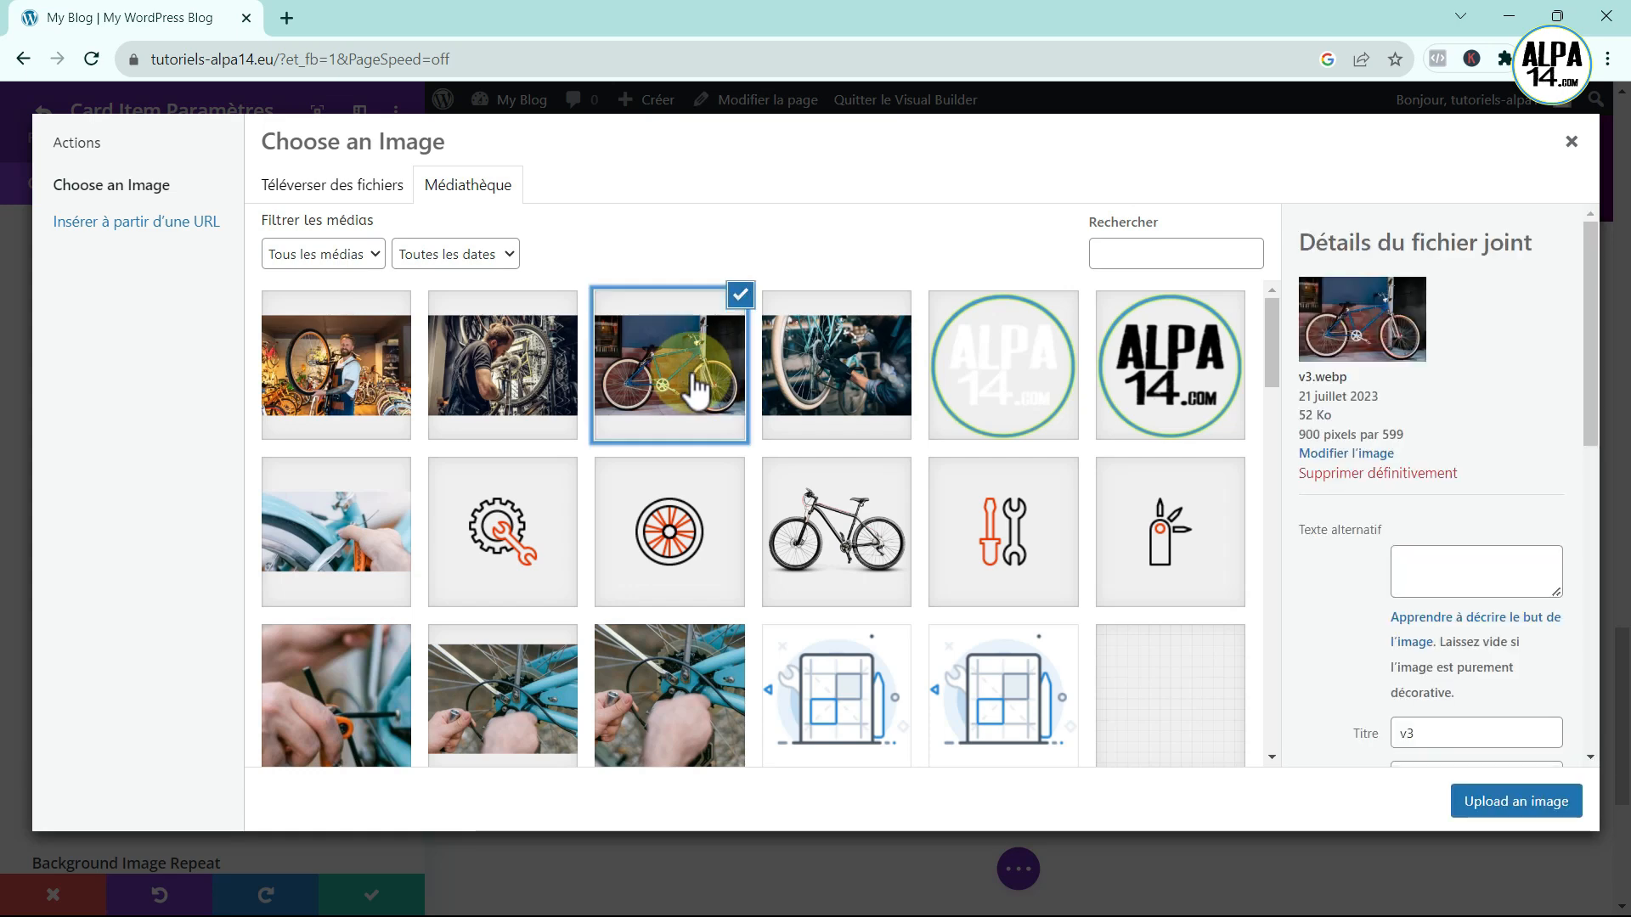
pyautogui.click(1528, 801)
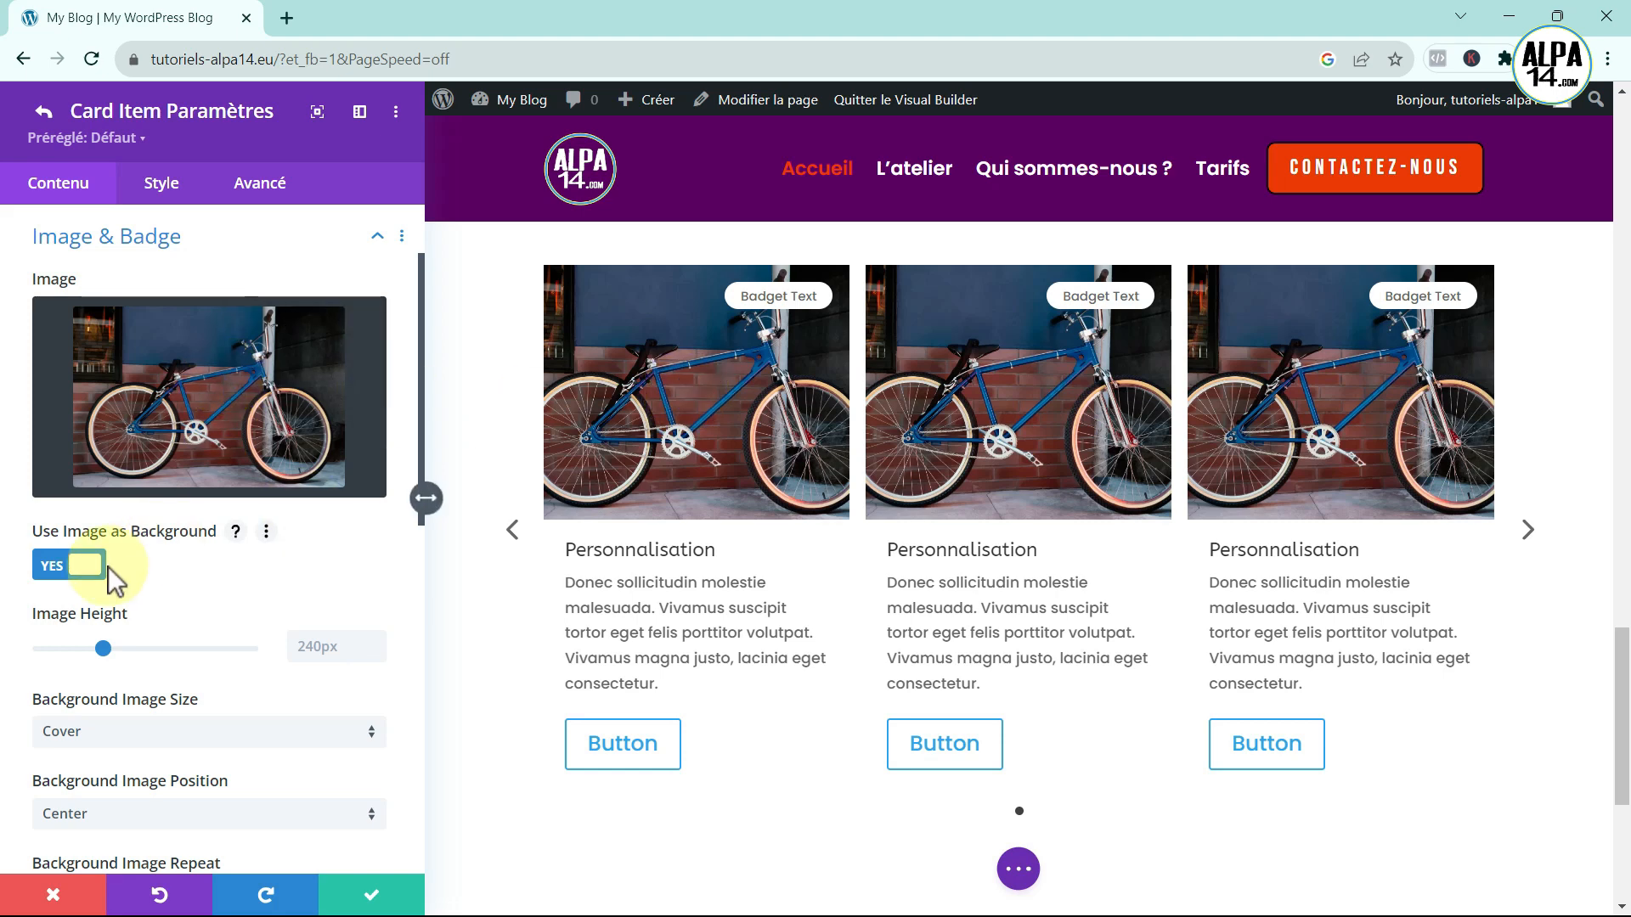
# - Switch Use Image as Background off and back on for the card, and set its Background Image Size to Fit
pyautogui.click(52, 565)
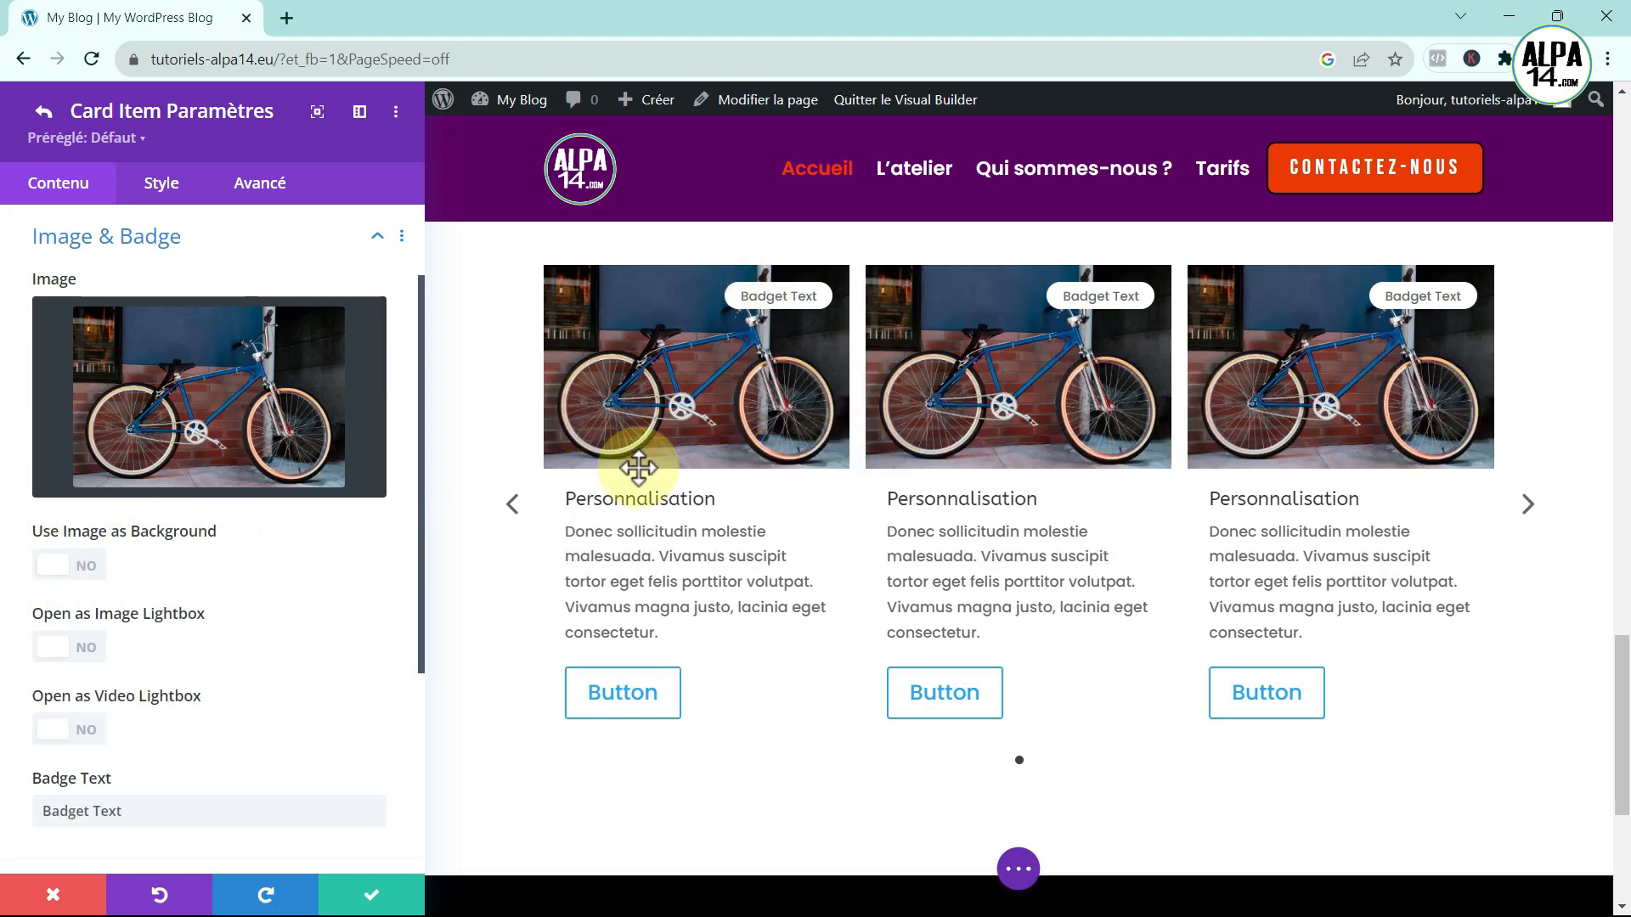
pyautogui.click(90, 567)
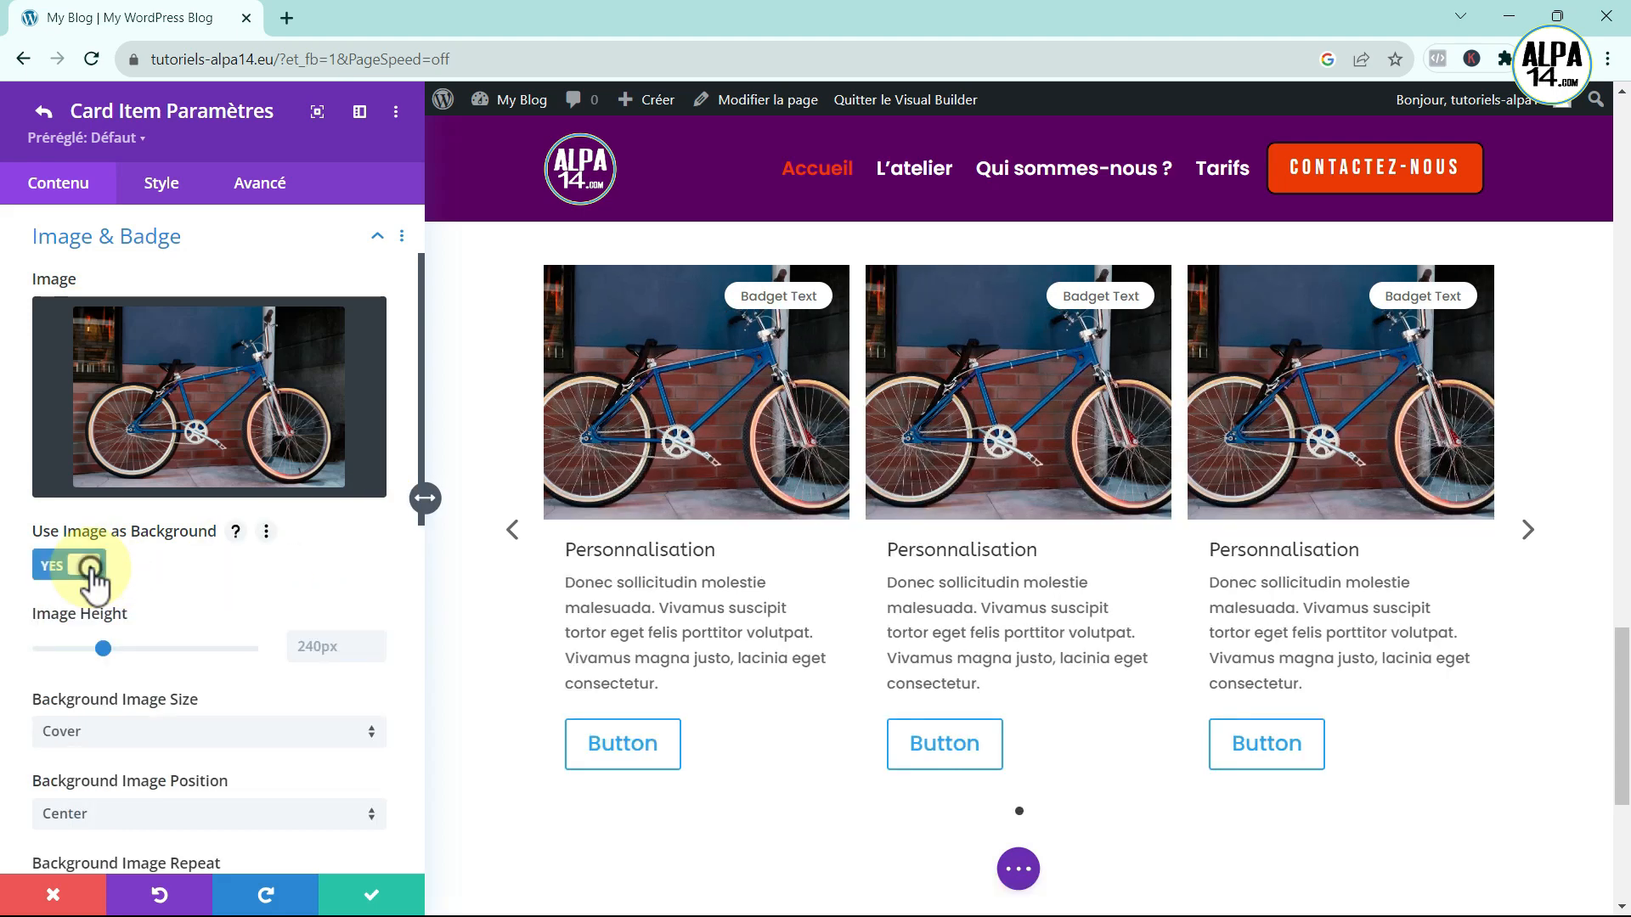
pyautogui.scroll(-1, 233, 571)
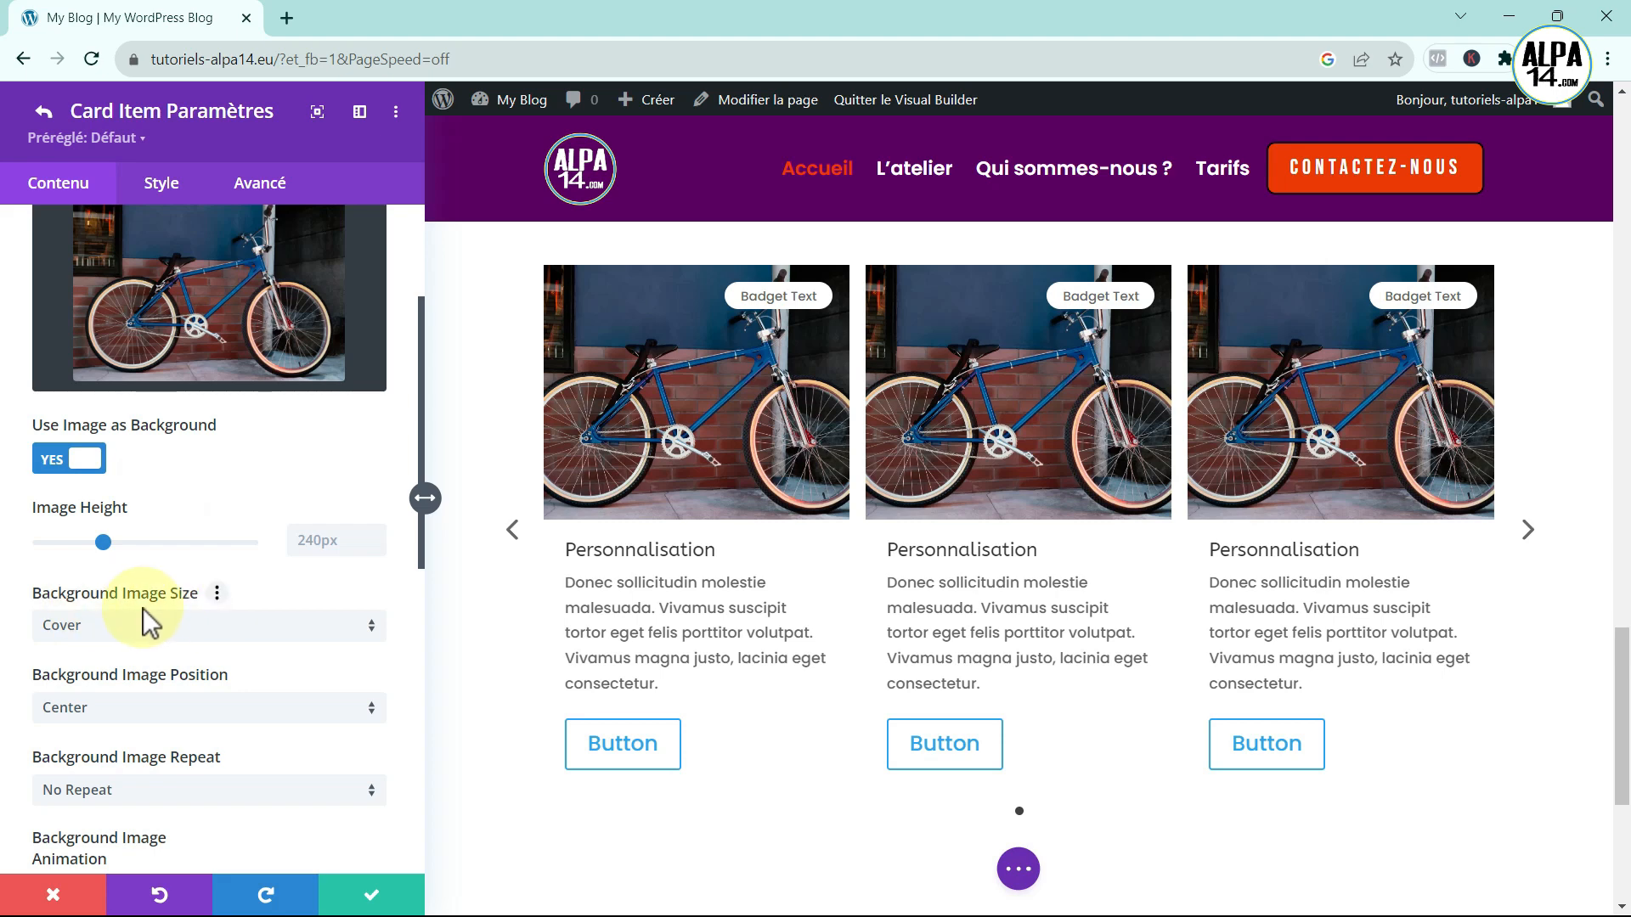
pyautogui.click(353, 638)
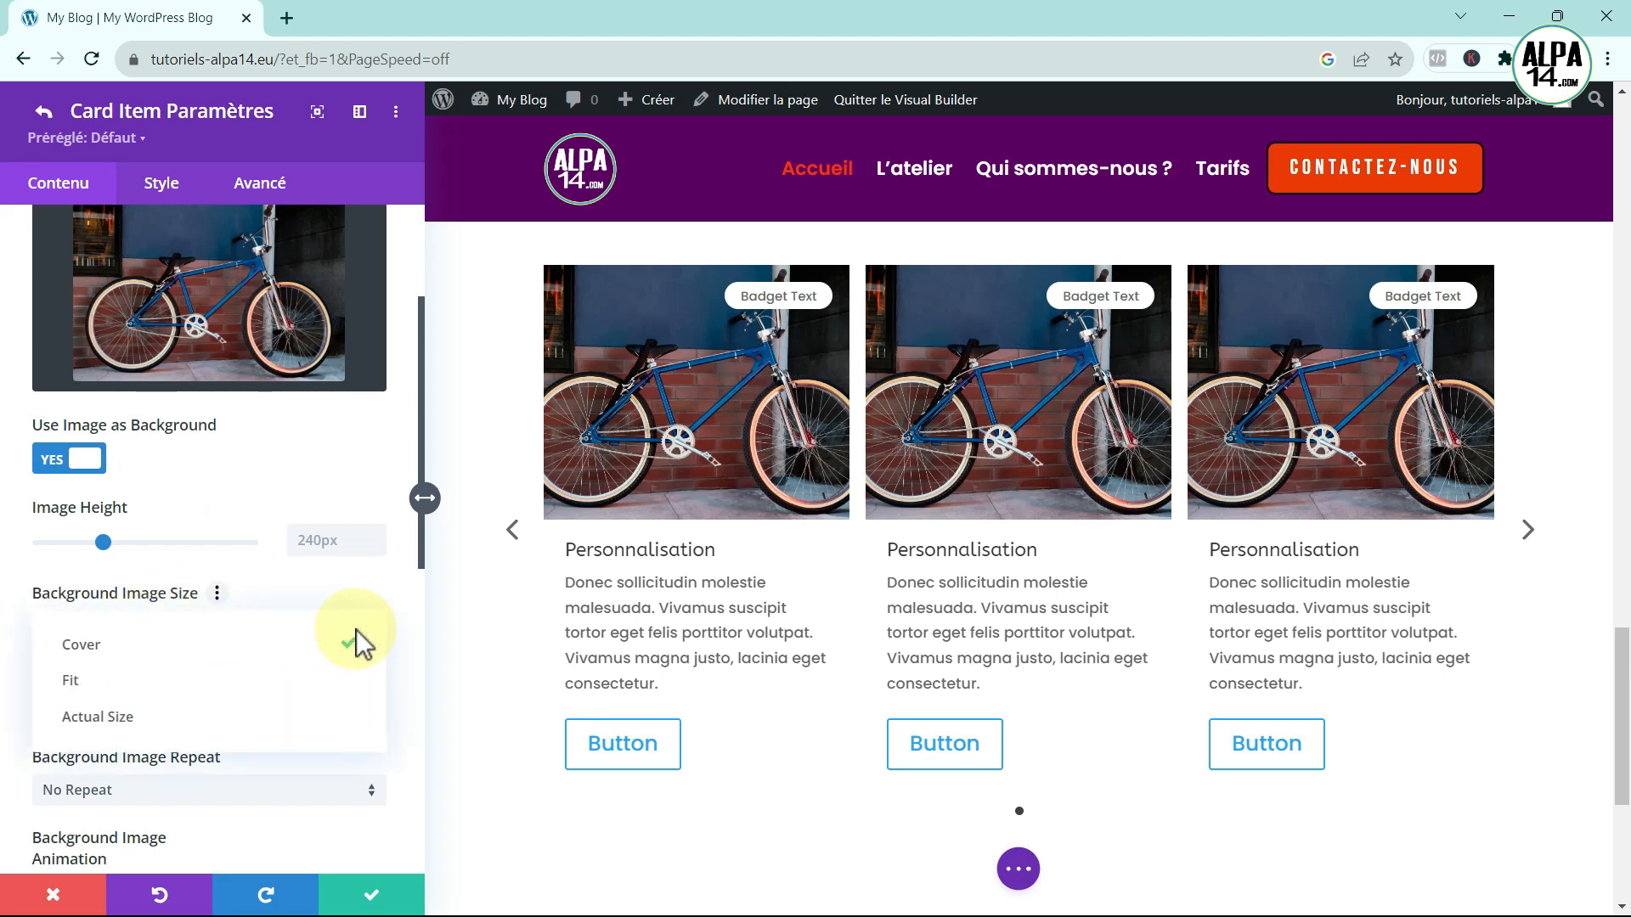
pyautogui.click(221, 679)
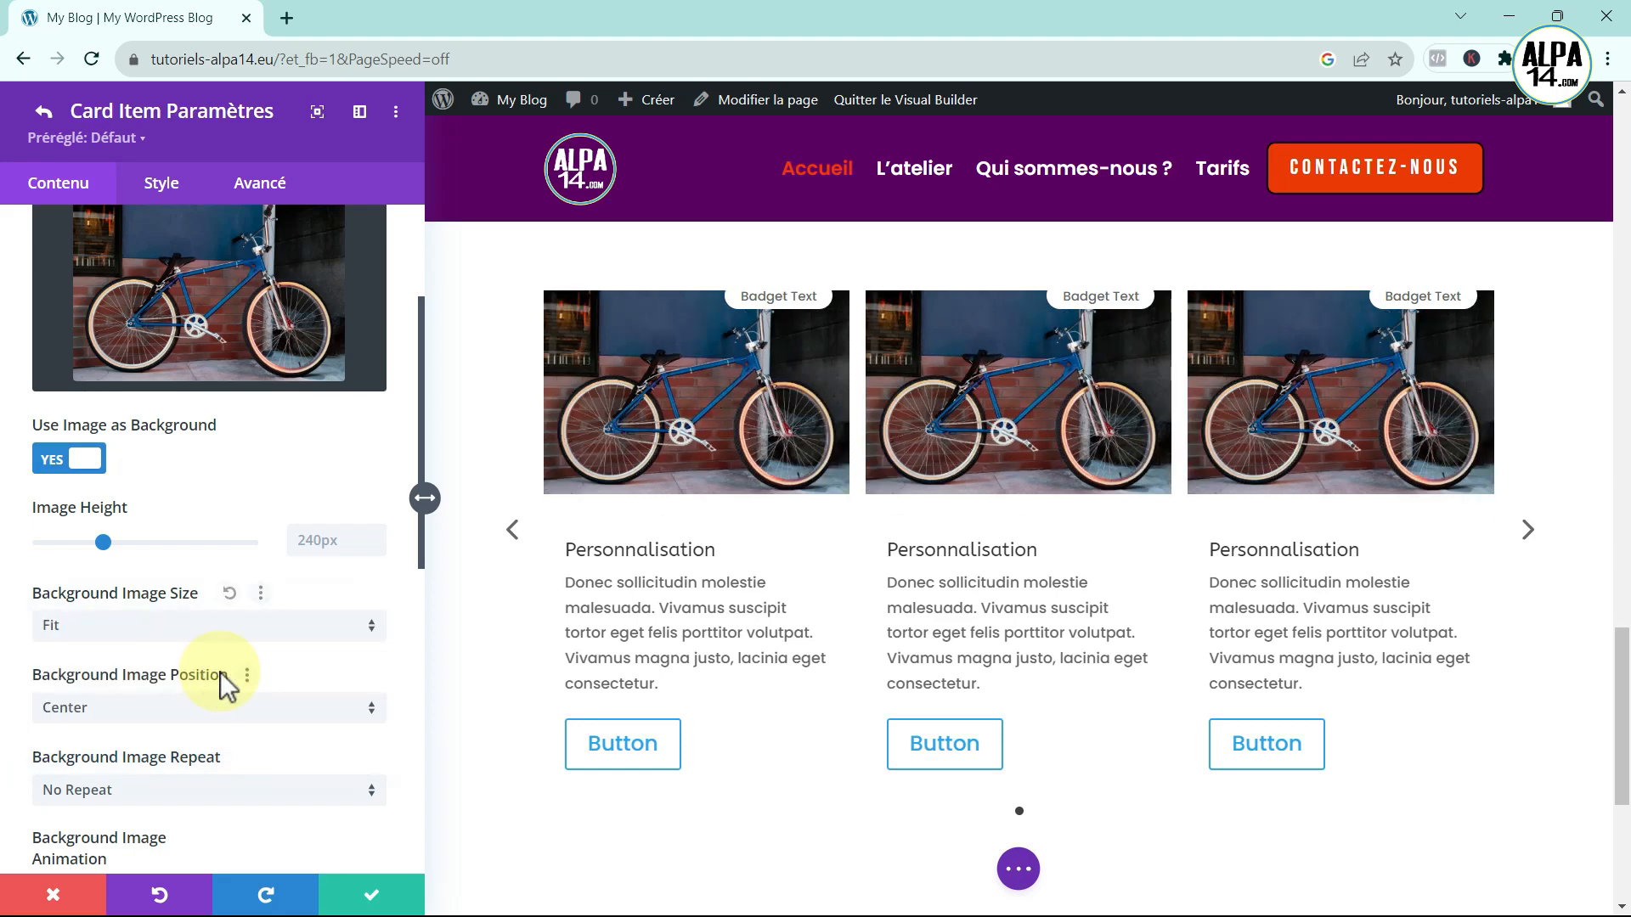
# - Set the card's Background Image Size to Cover and select Center as its Background Image Position
pyautogui.click(371, 627)
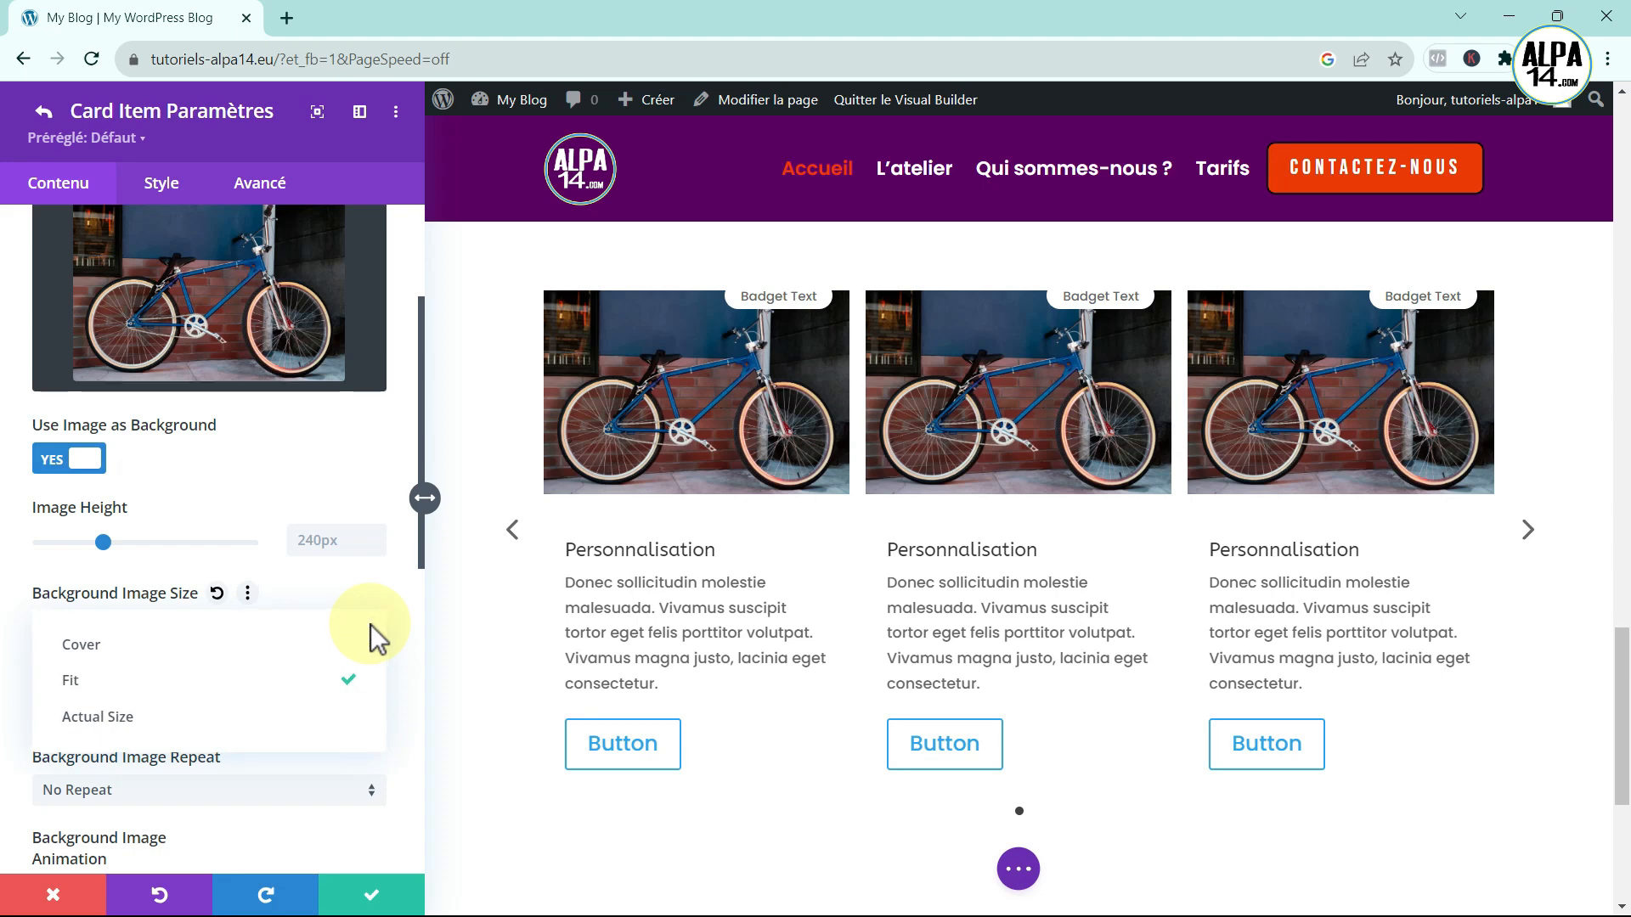
pyautogui.click(174, 650)
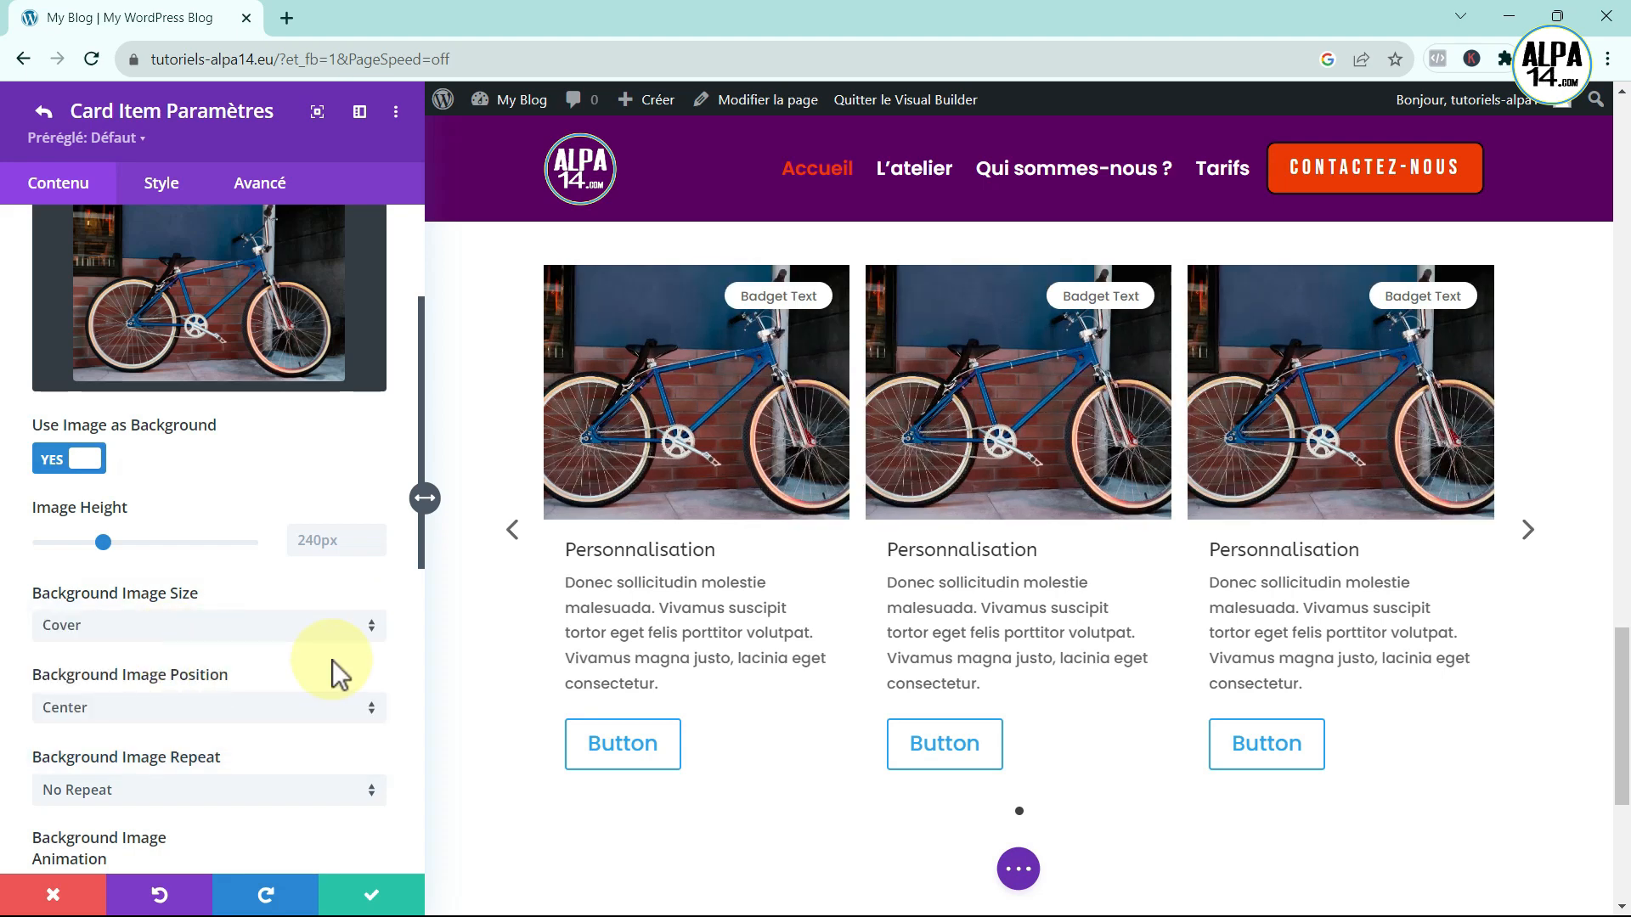
pyautogui.scroll(-1, 333, 660)
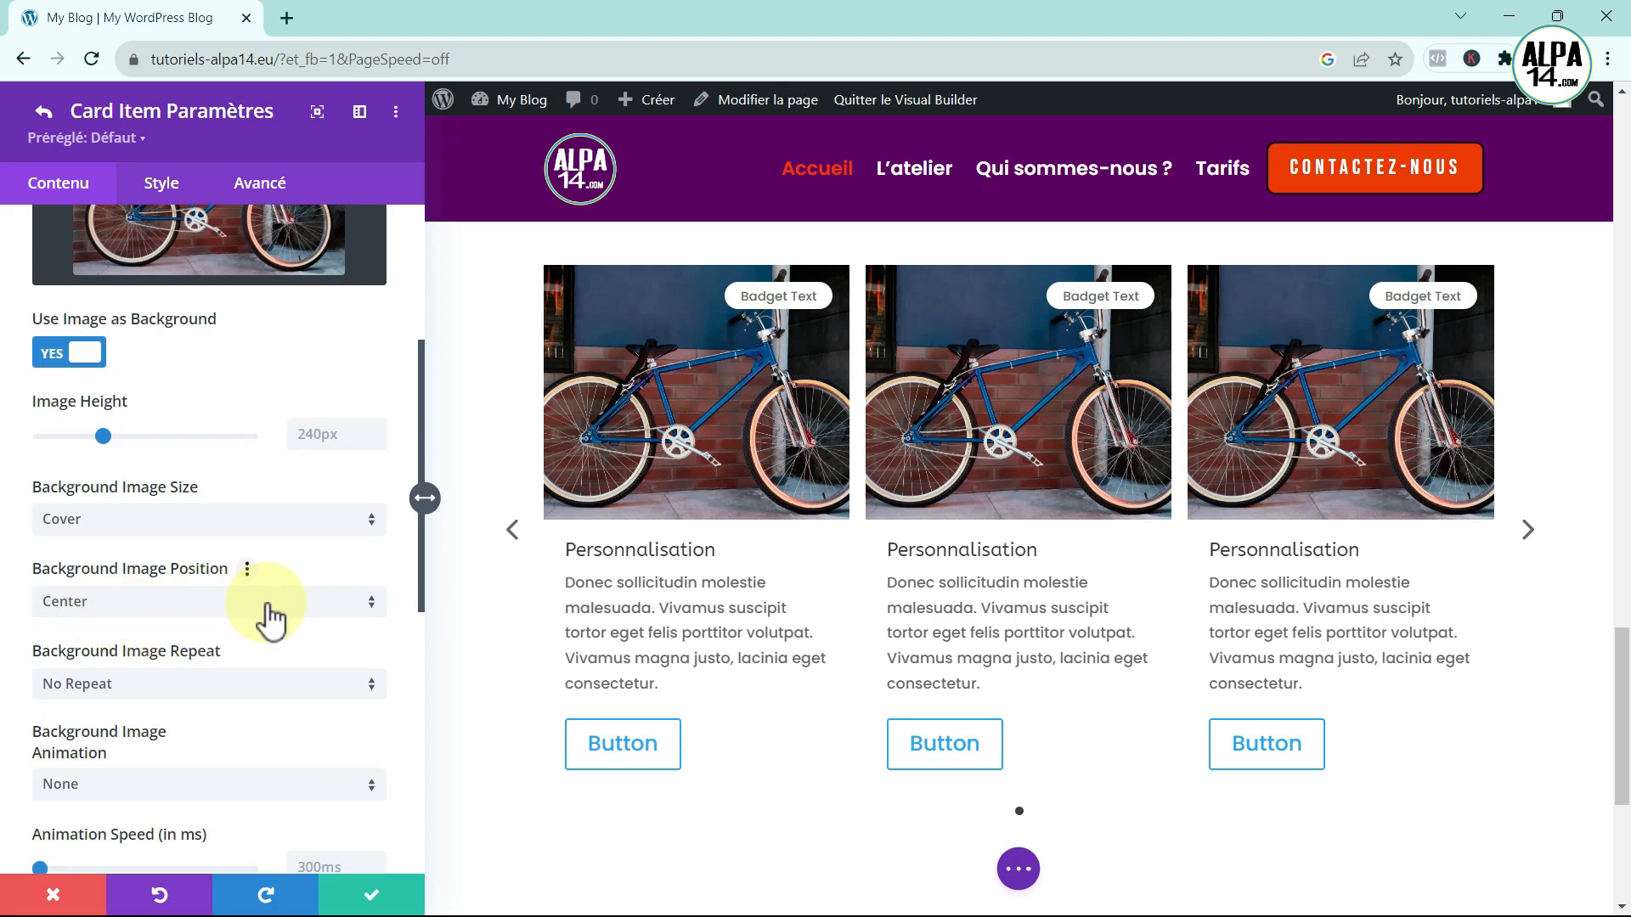
pyautogui.click(373, 603)
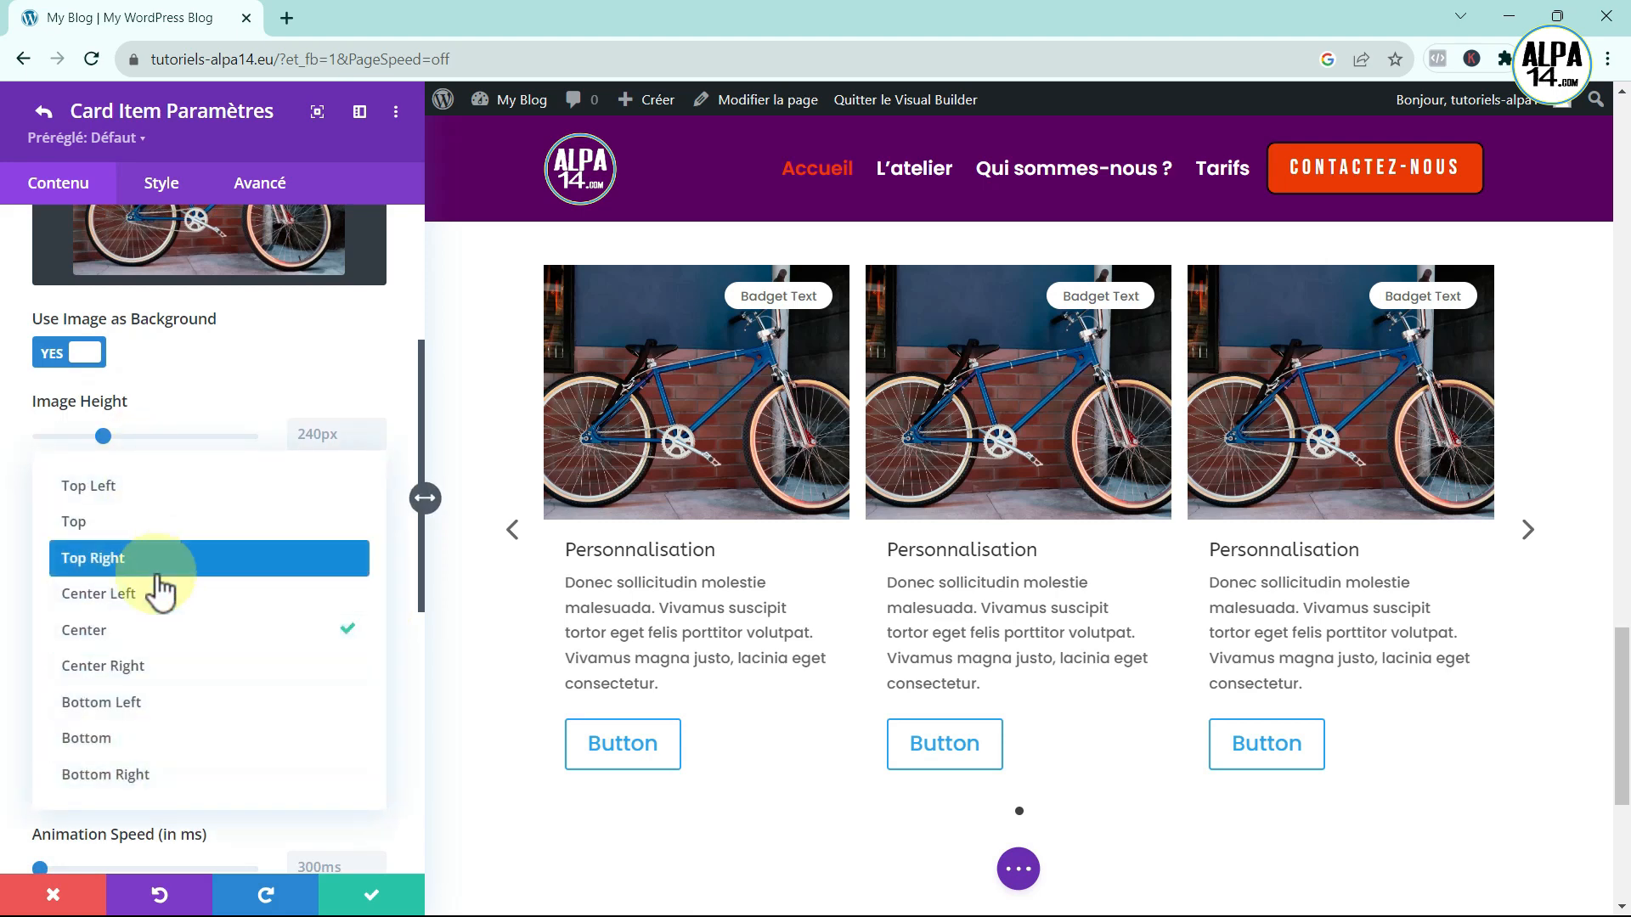
pyautogui.click(155, 626)
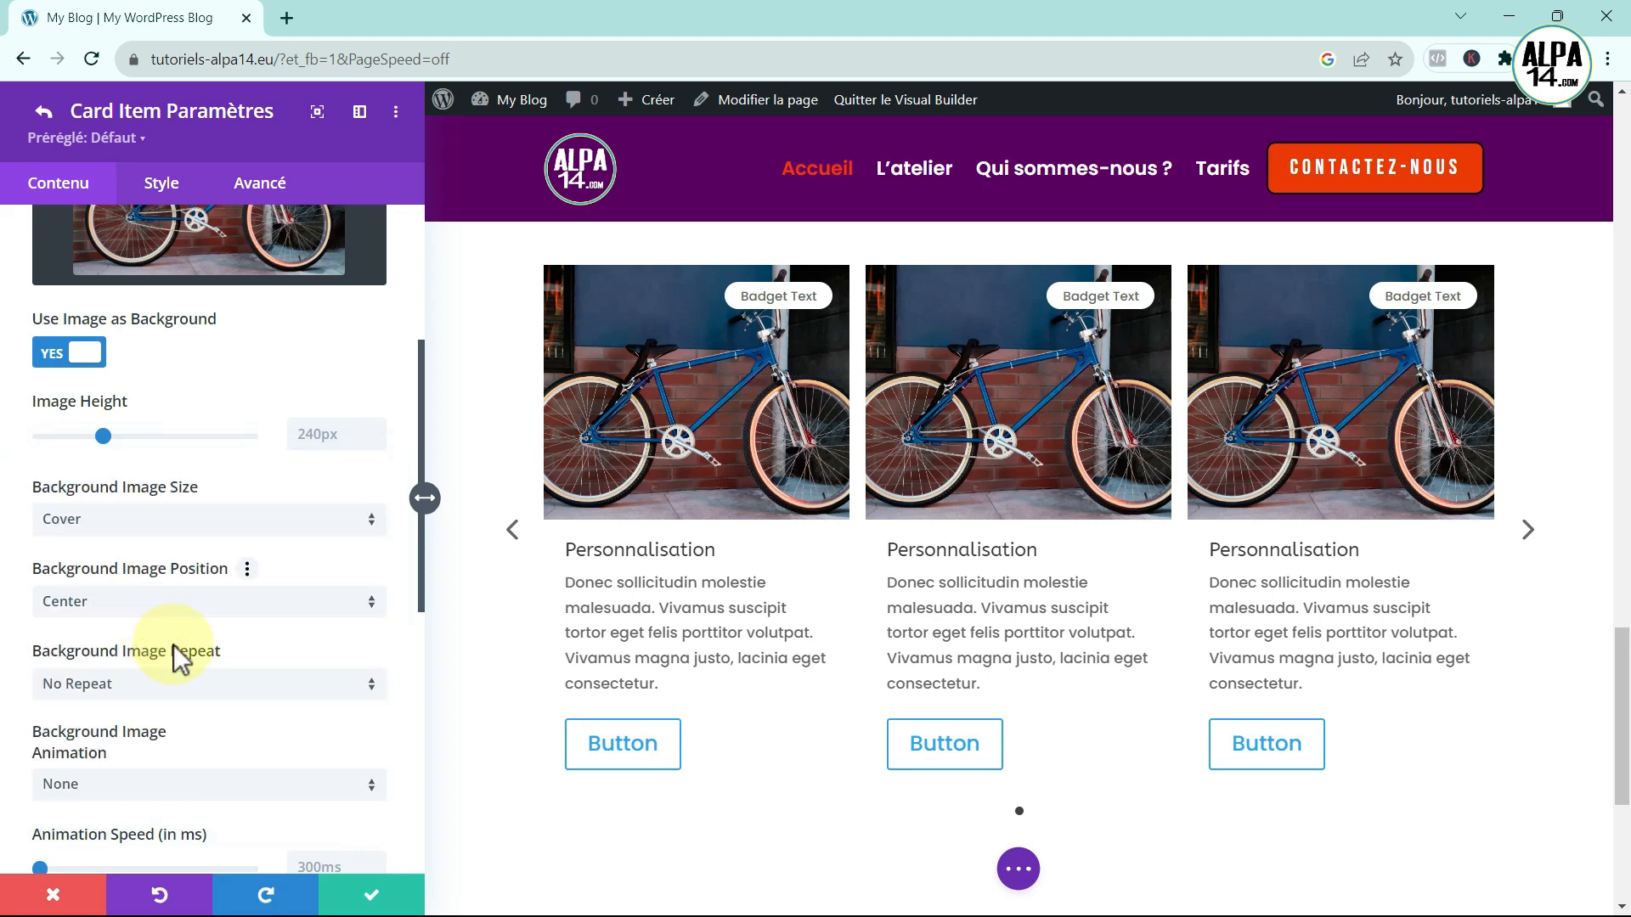
# - Set the card's Background Image Animation to Zoom In
pyautogui.scroll(-1, 182, 705)
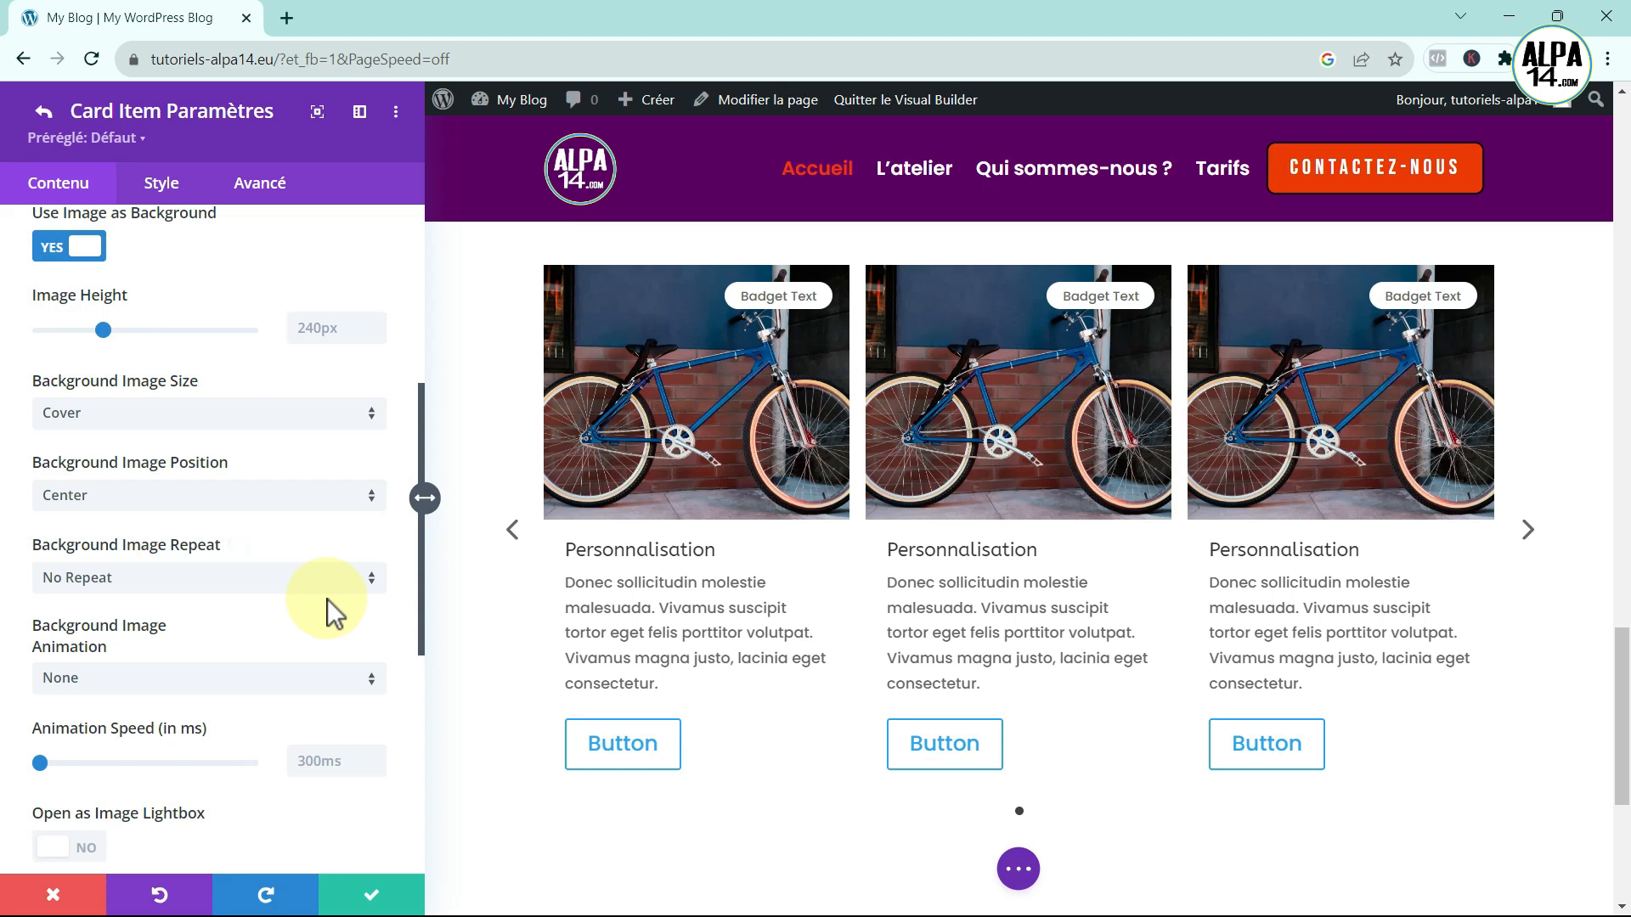
pyautogui.scroll(-1, 328, 601)
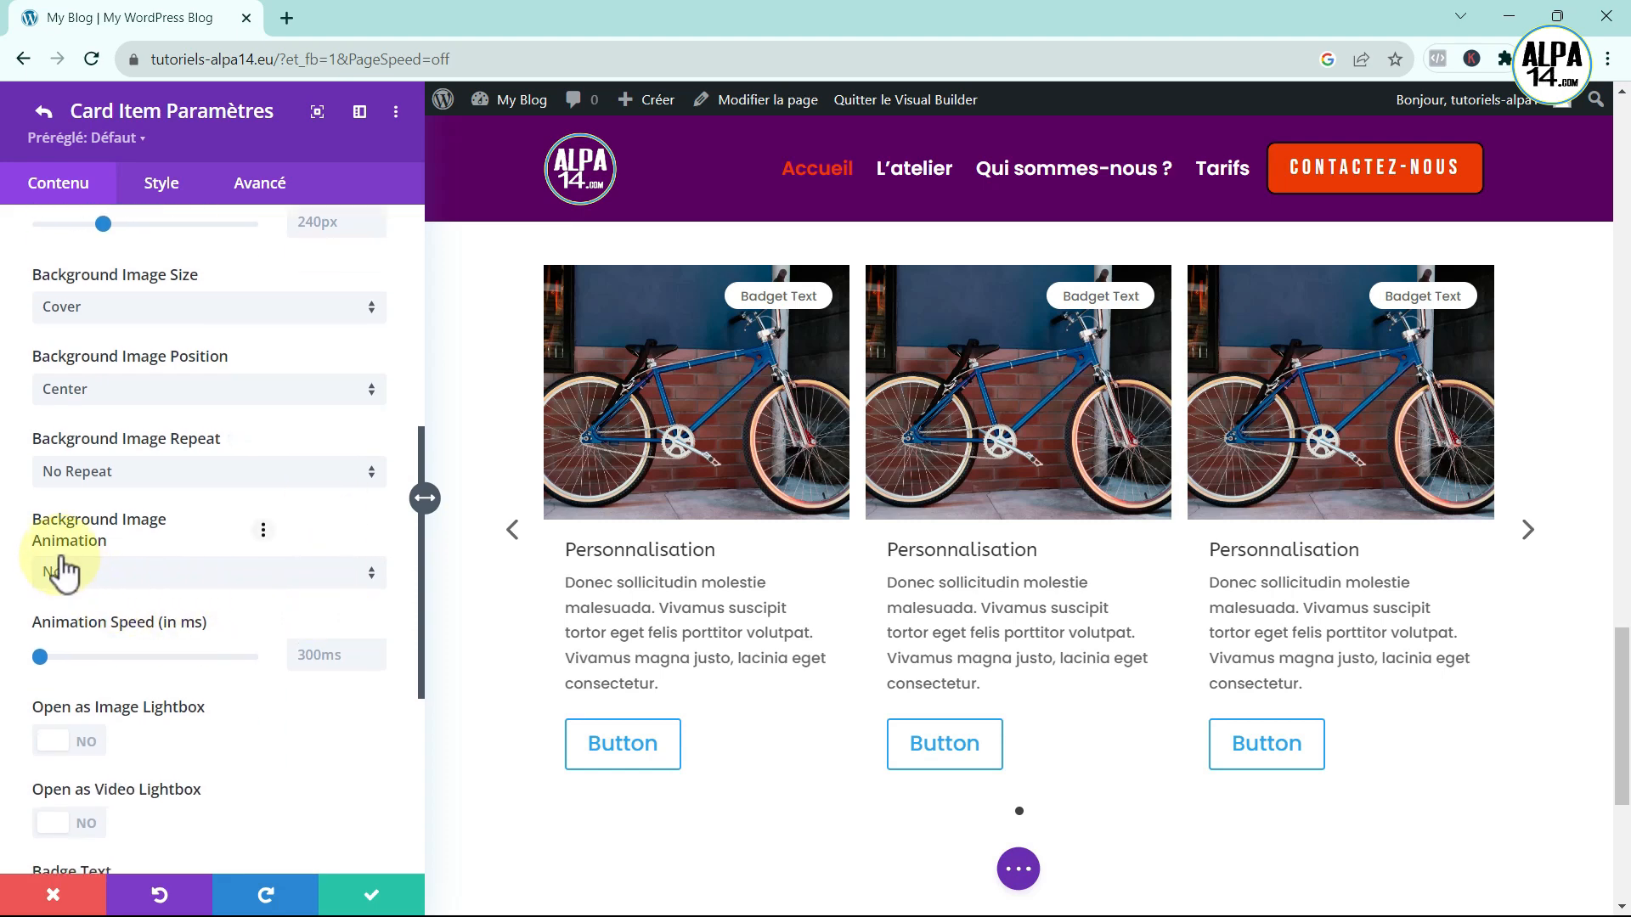
pyautogui.click(369, 571)
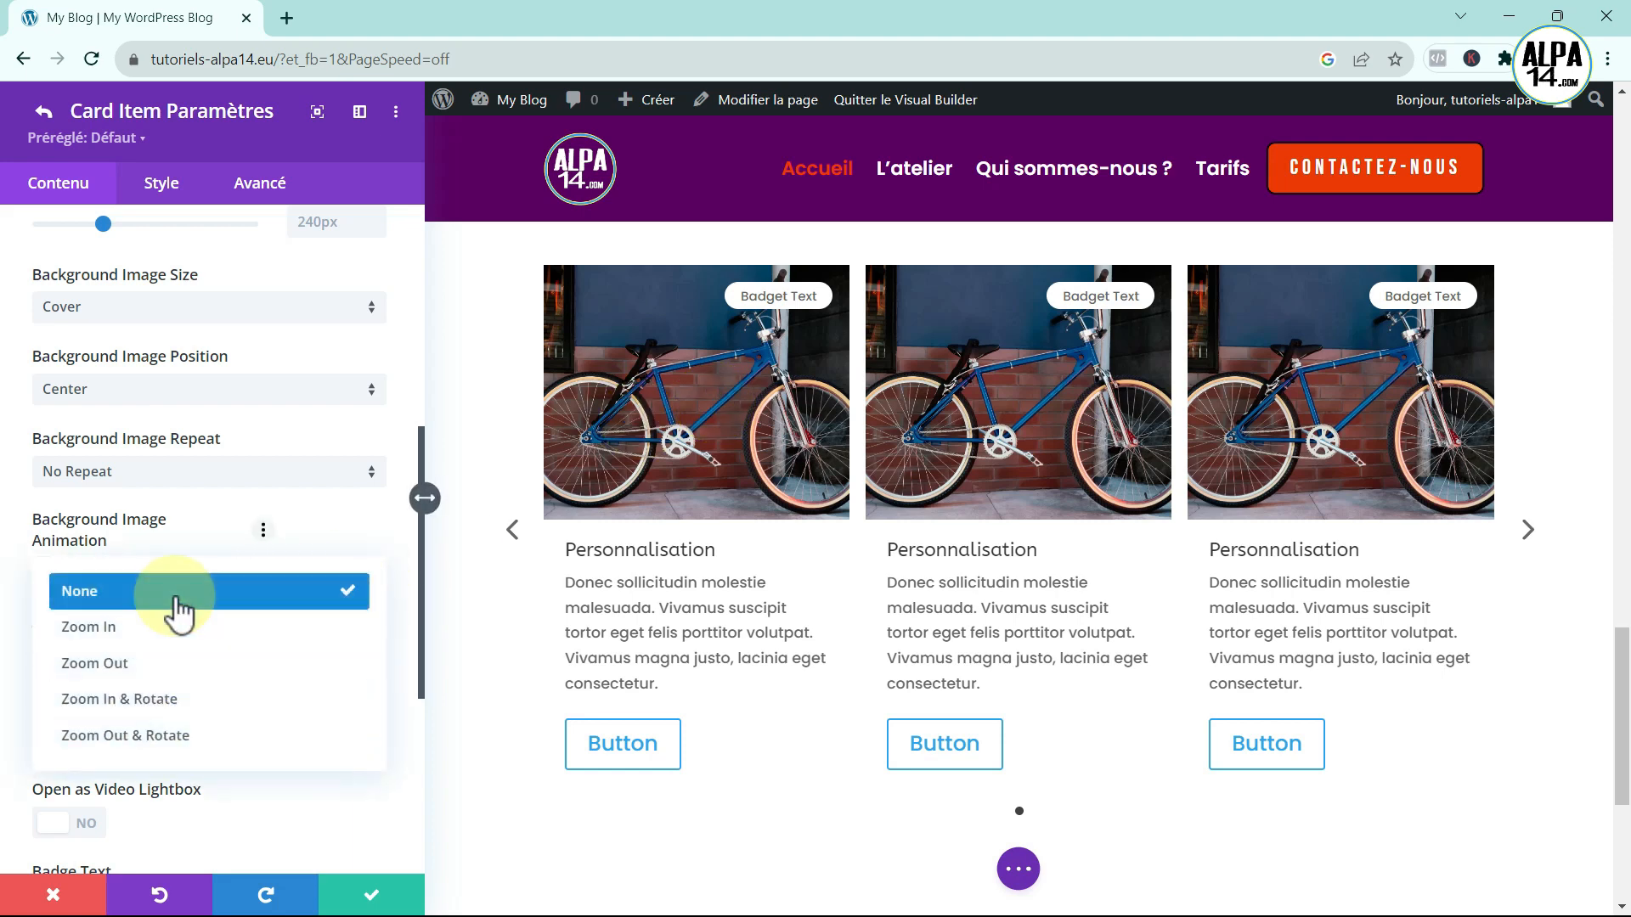
pyautogui.click(174, 628)
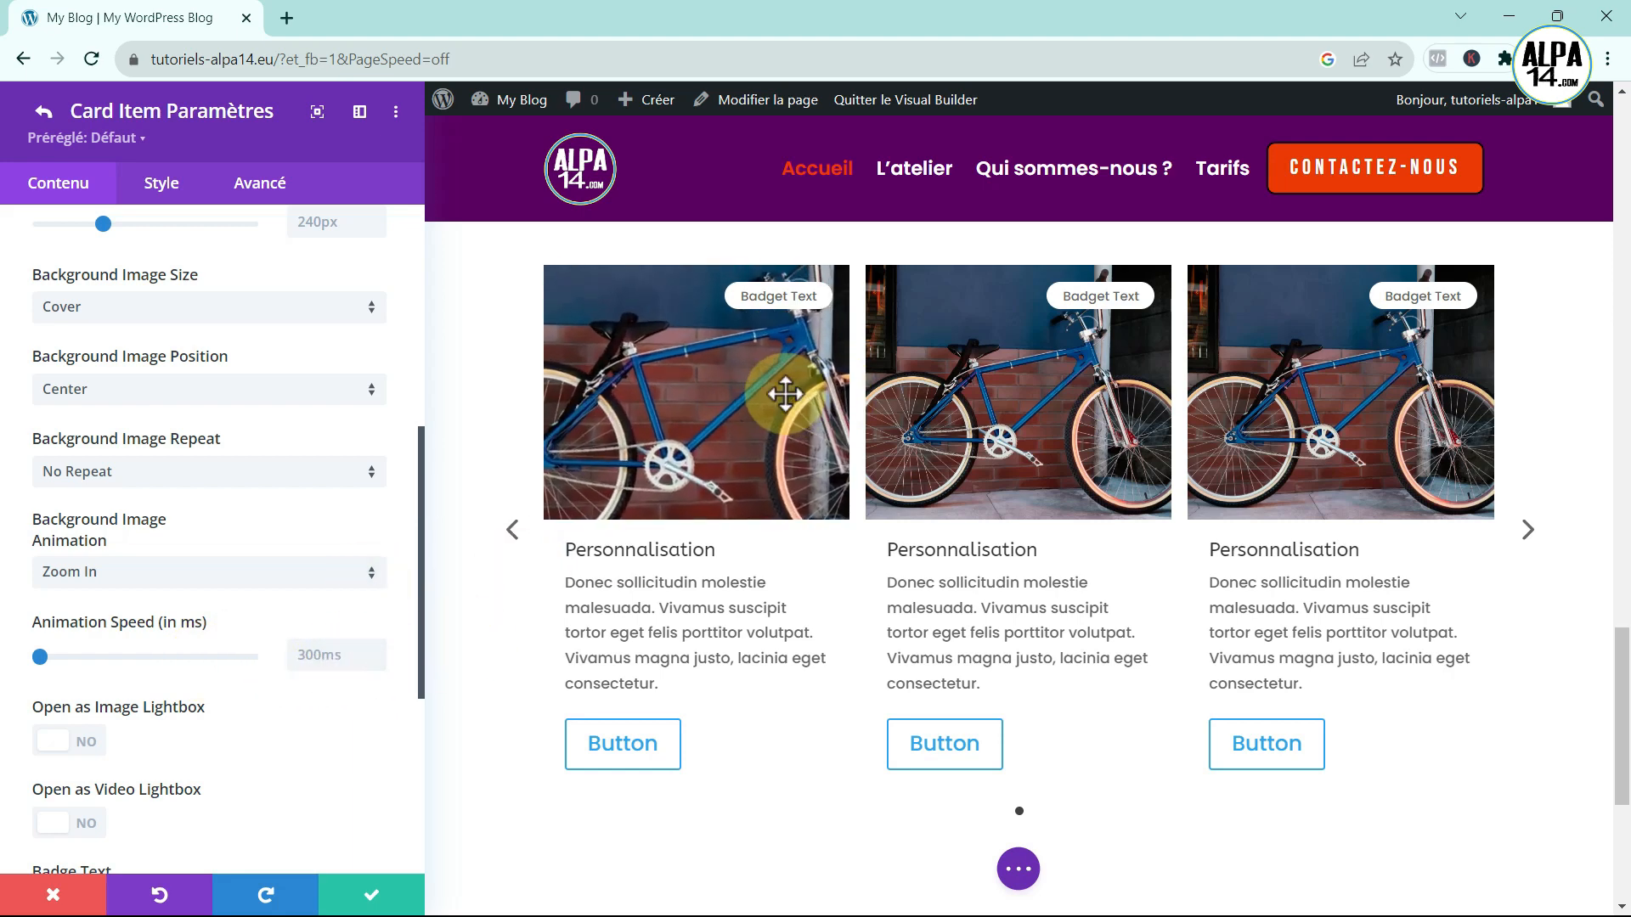
# - Clear the card's placeholder Badge Text and close the Image & Badge settings
pyautogui.scroll(-3, 260, 645)
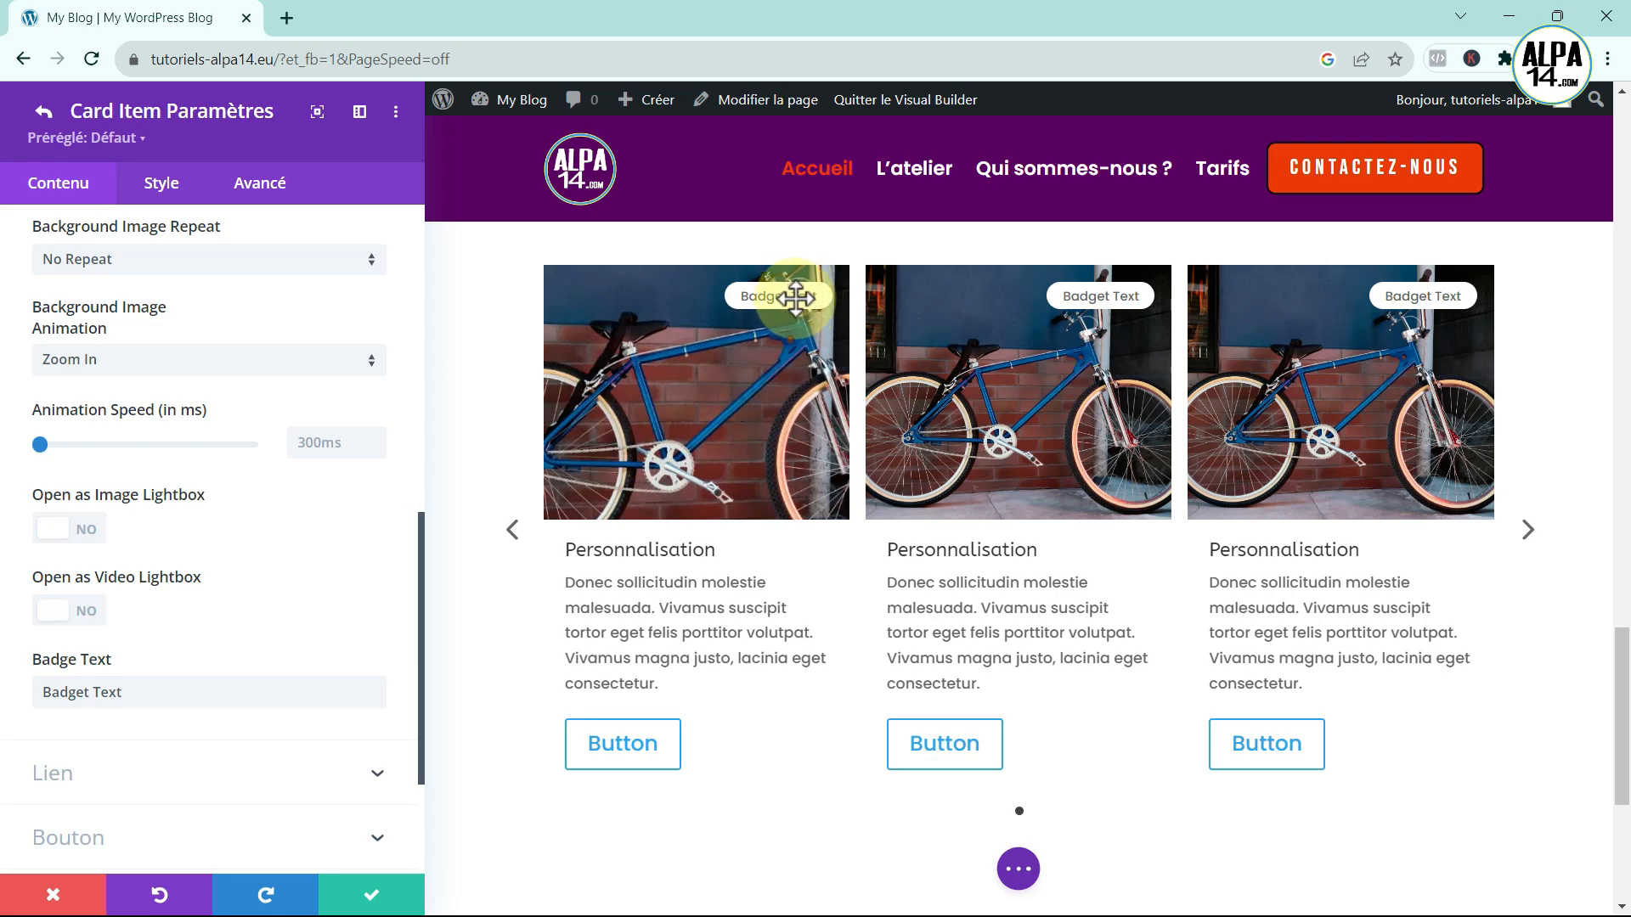
pyautogui.tripleClick(159, 692)
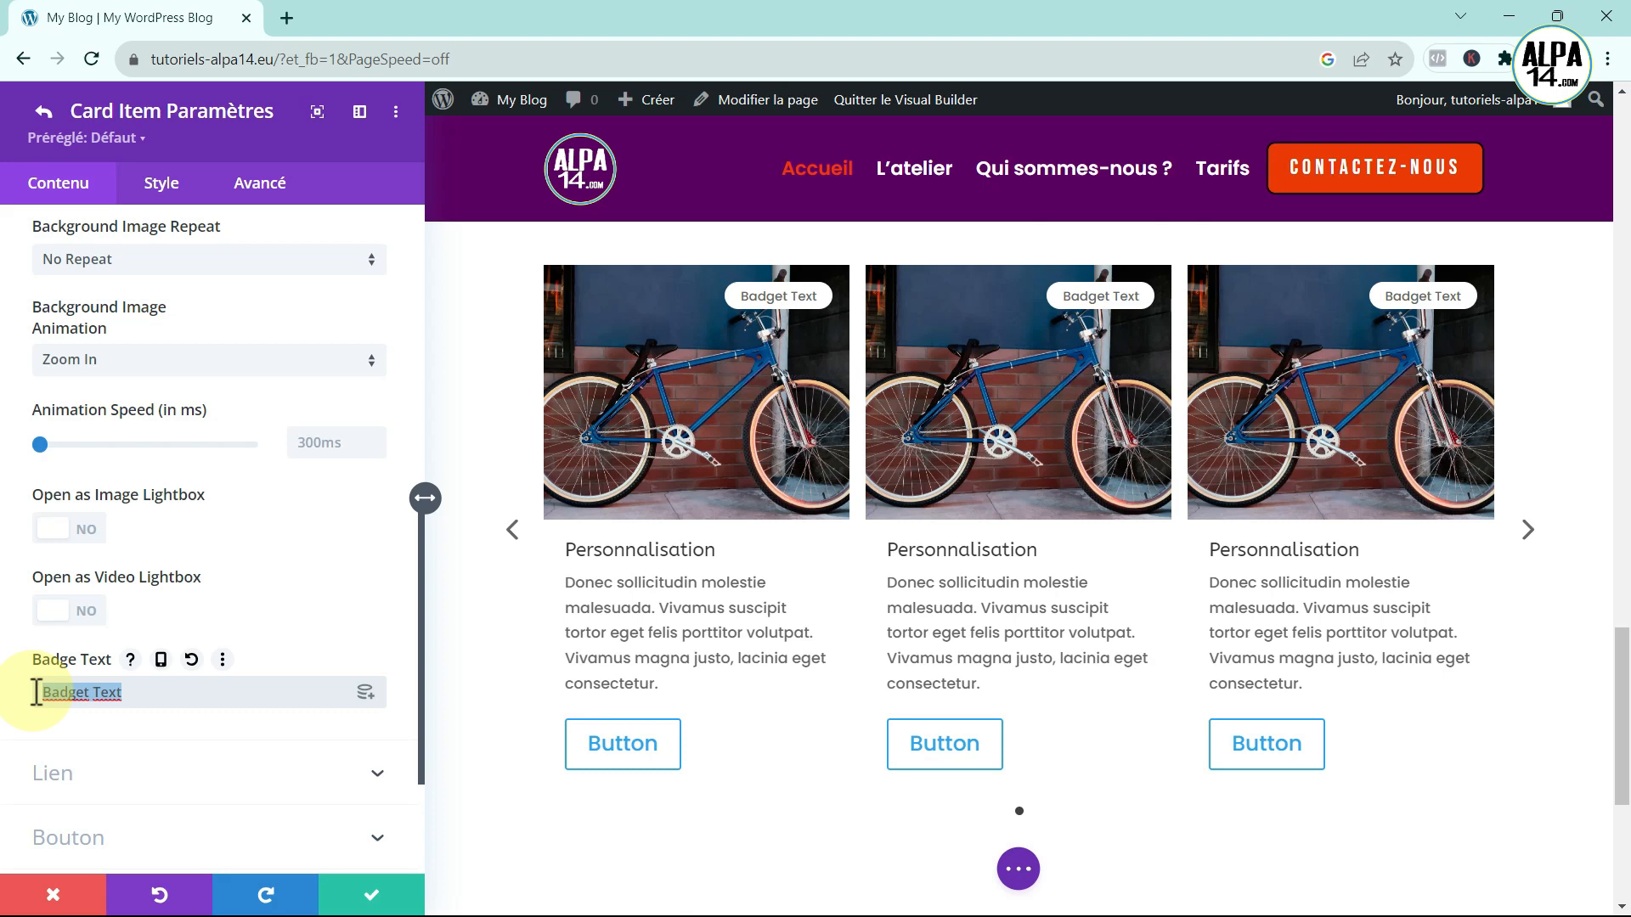
pyautogui.press('BackSpace')
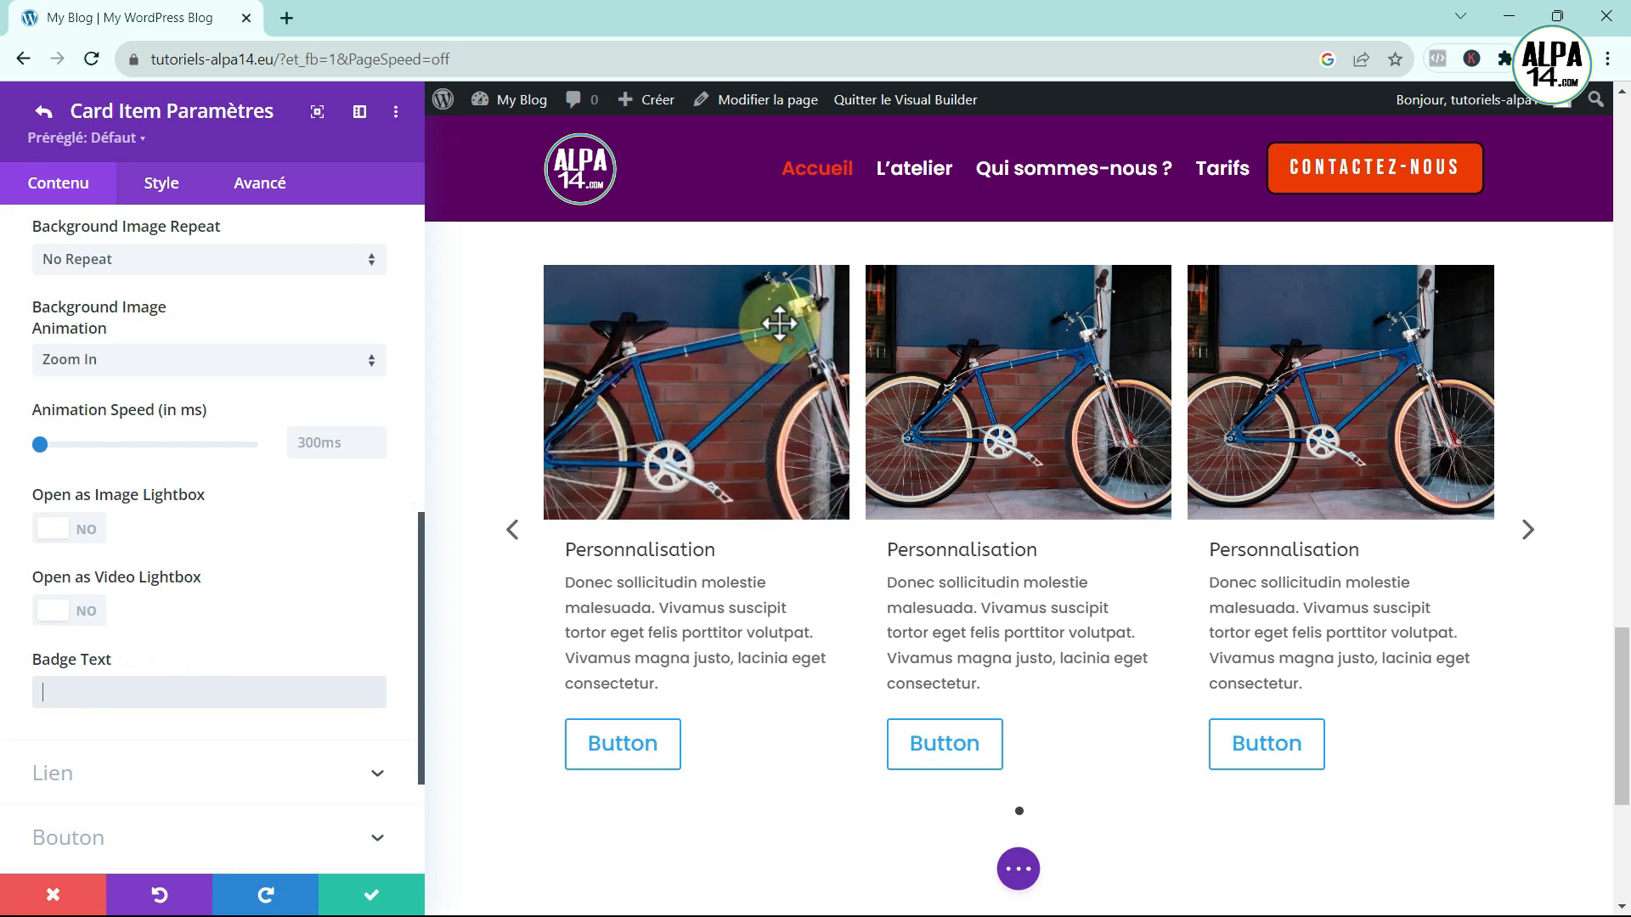
pyautogui.scroll(6, 329, 558)
pyautogui.scroll(2, 320, 553)
pyautogui.click(381, 367)
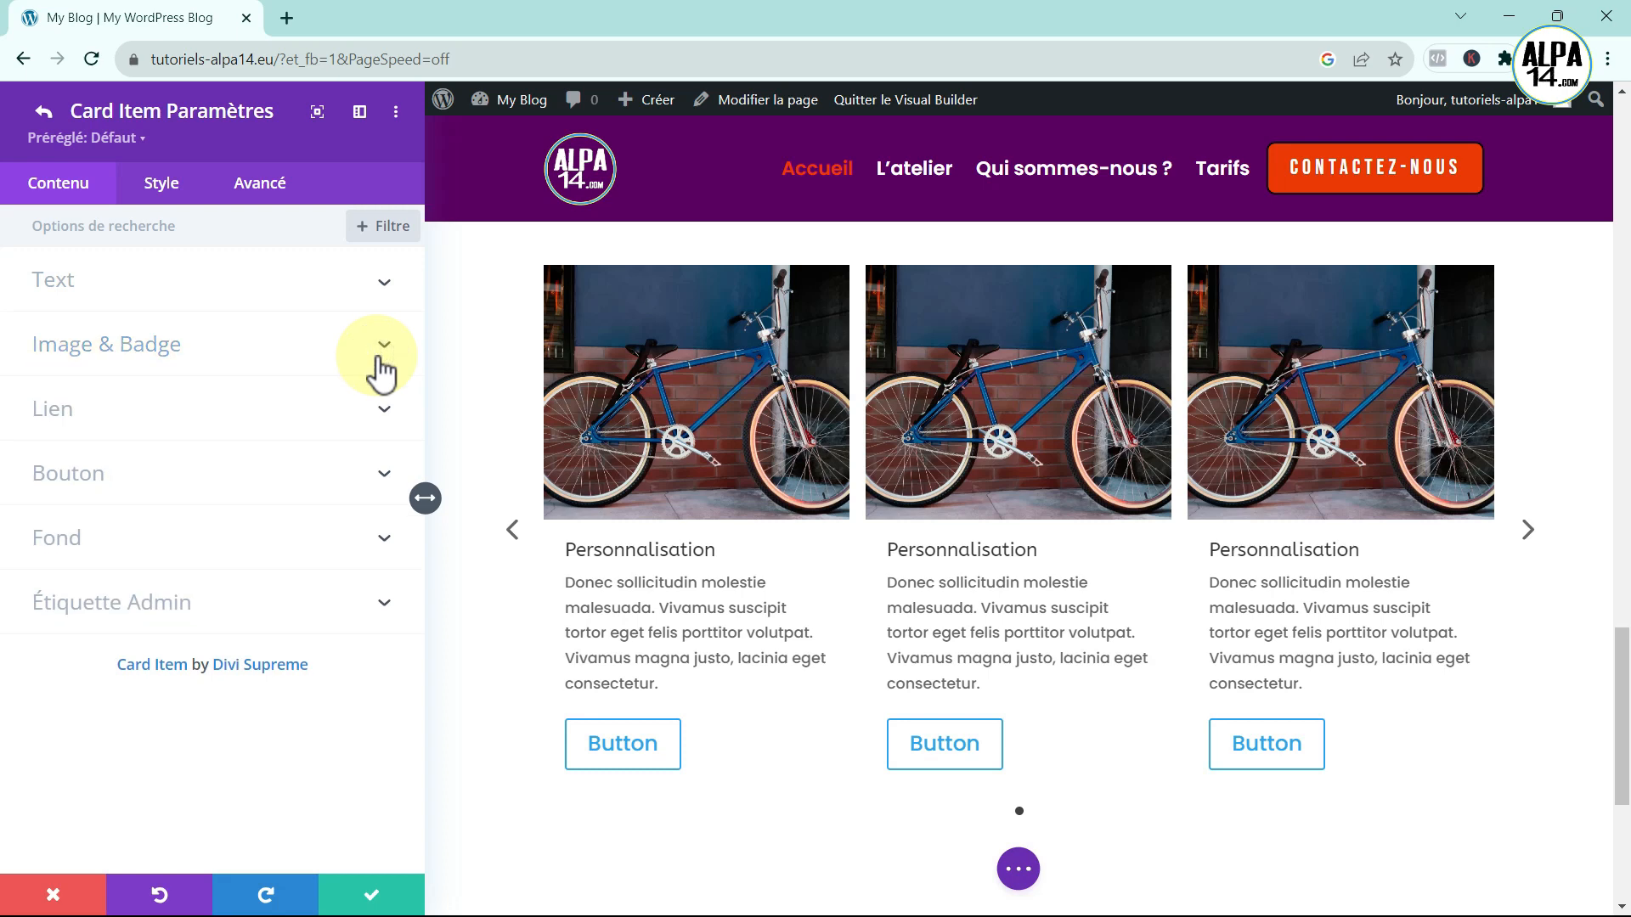
# - Set the card's Button Text to "En savoir plus" and close the button settings
pyautogui.click(131, 463)
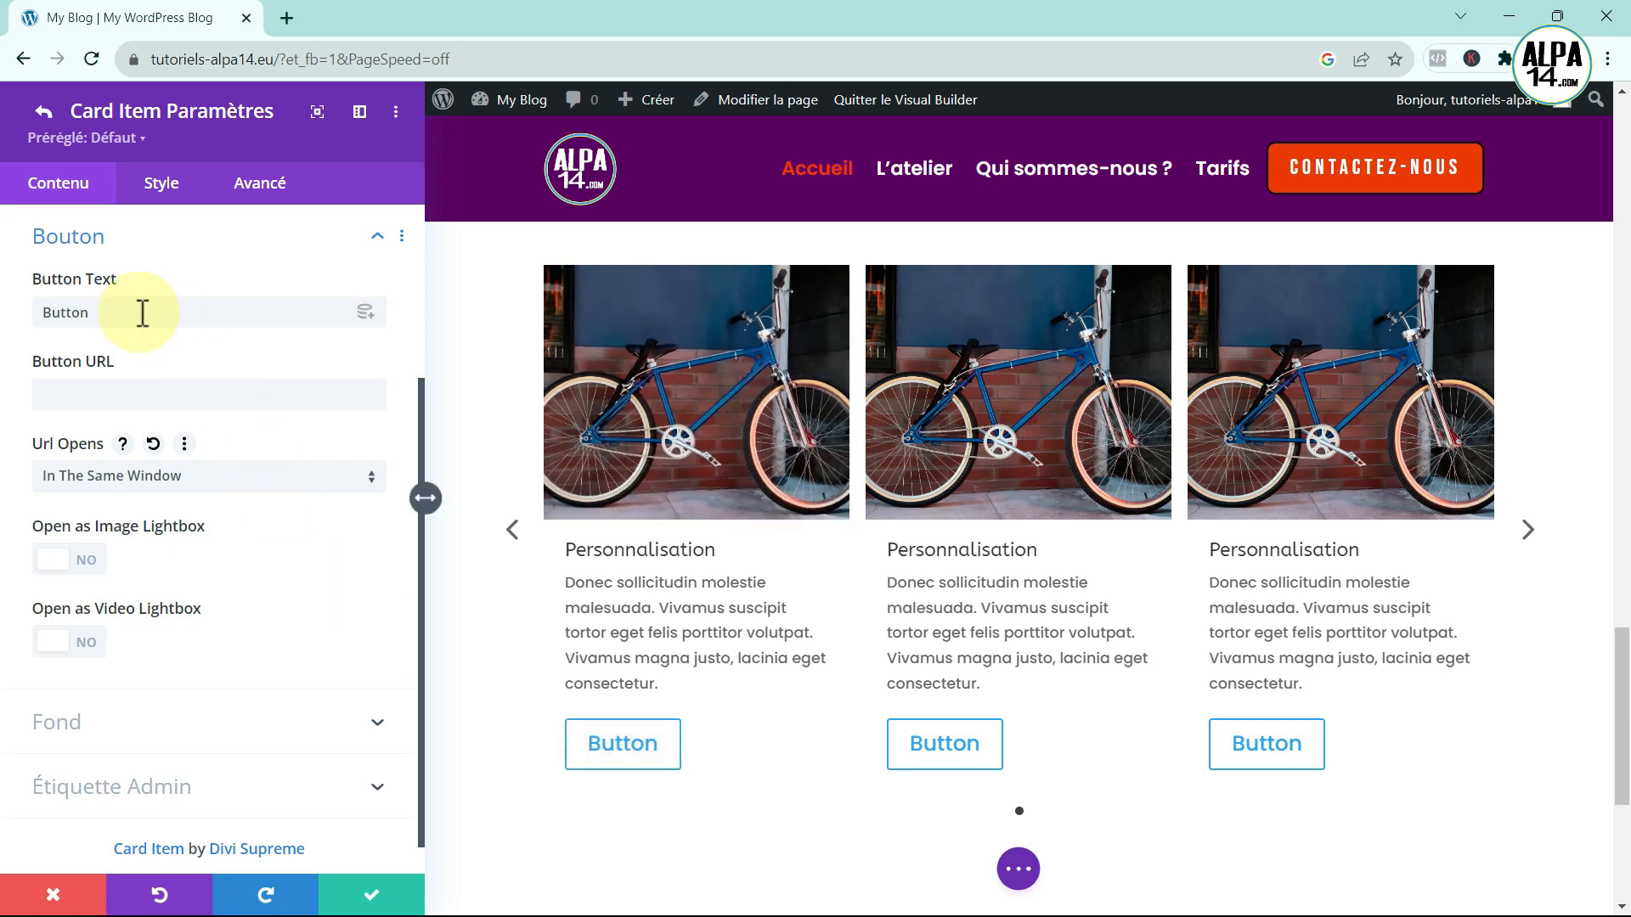
pyautogui.moveTo(106, 313); pyautogui.dragTo(9, 327)
pyautogui.press('BackSpace')
pyautogui.write('En sav')
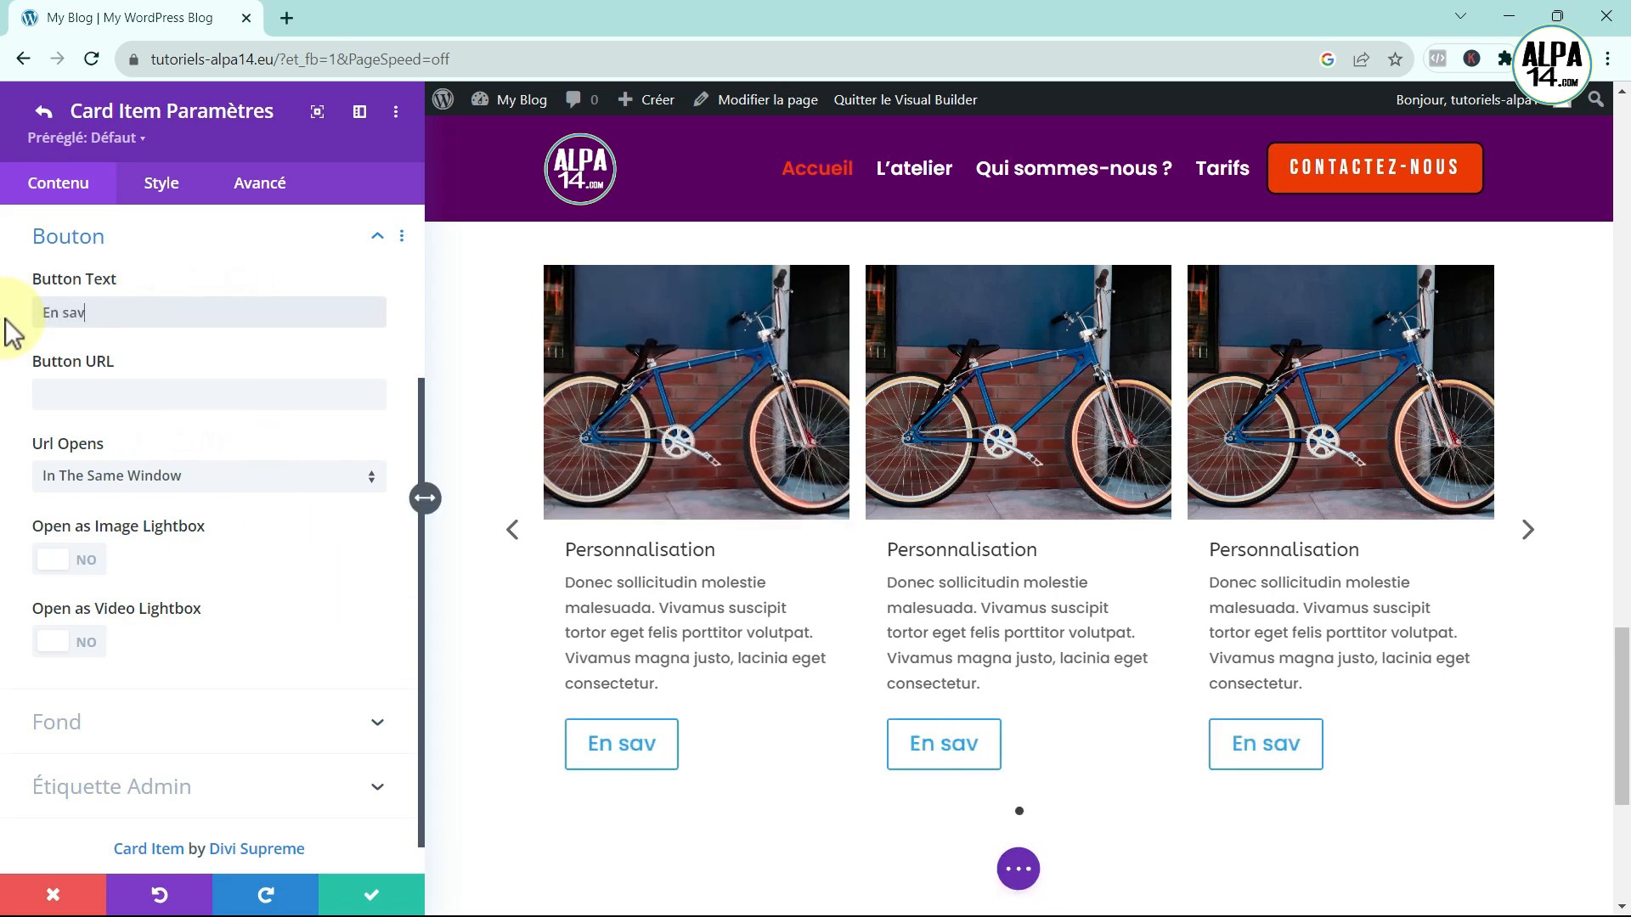
pyautogui.write('oir plus')
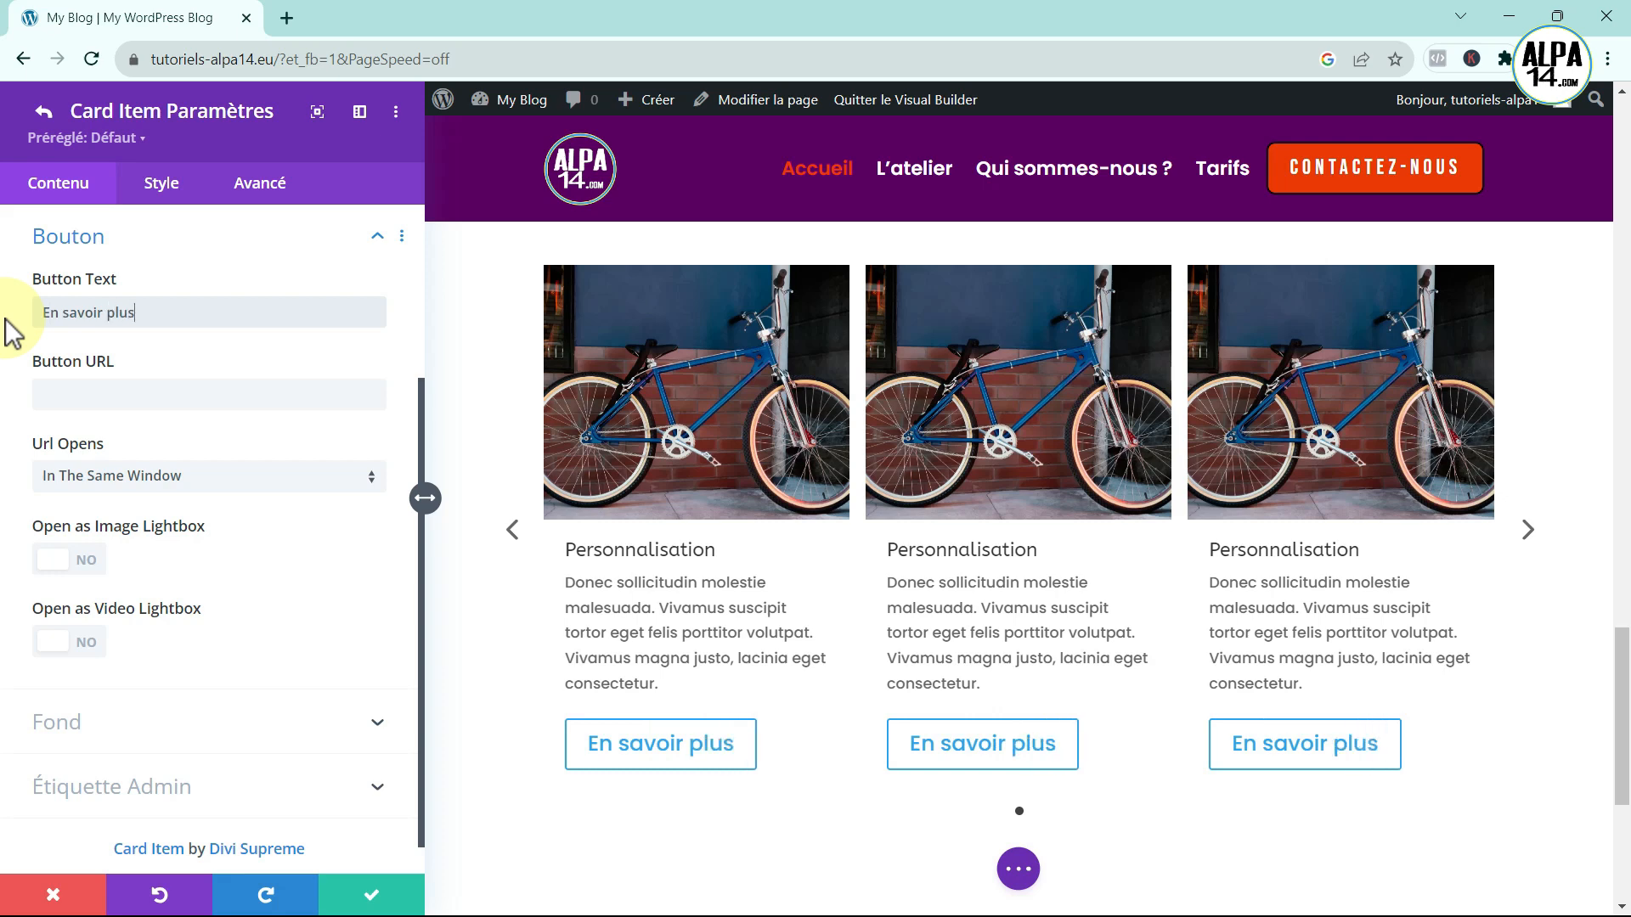
pyautogui.click(65, 399)
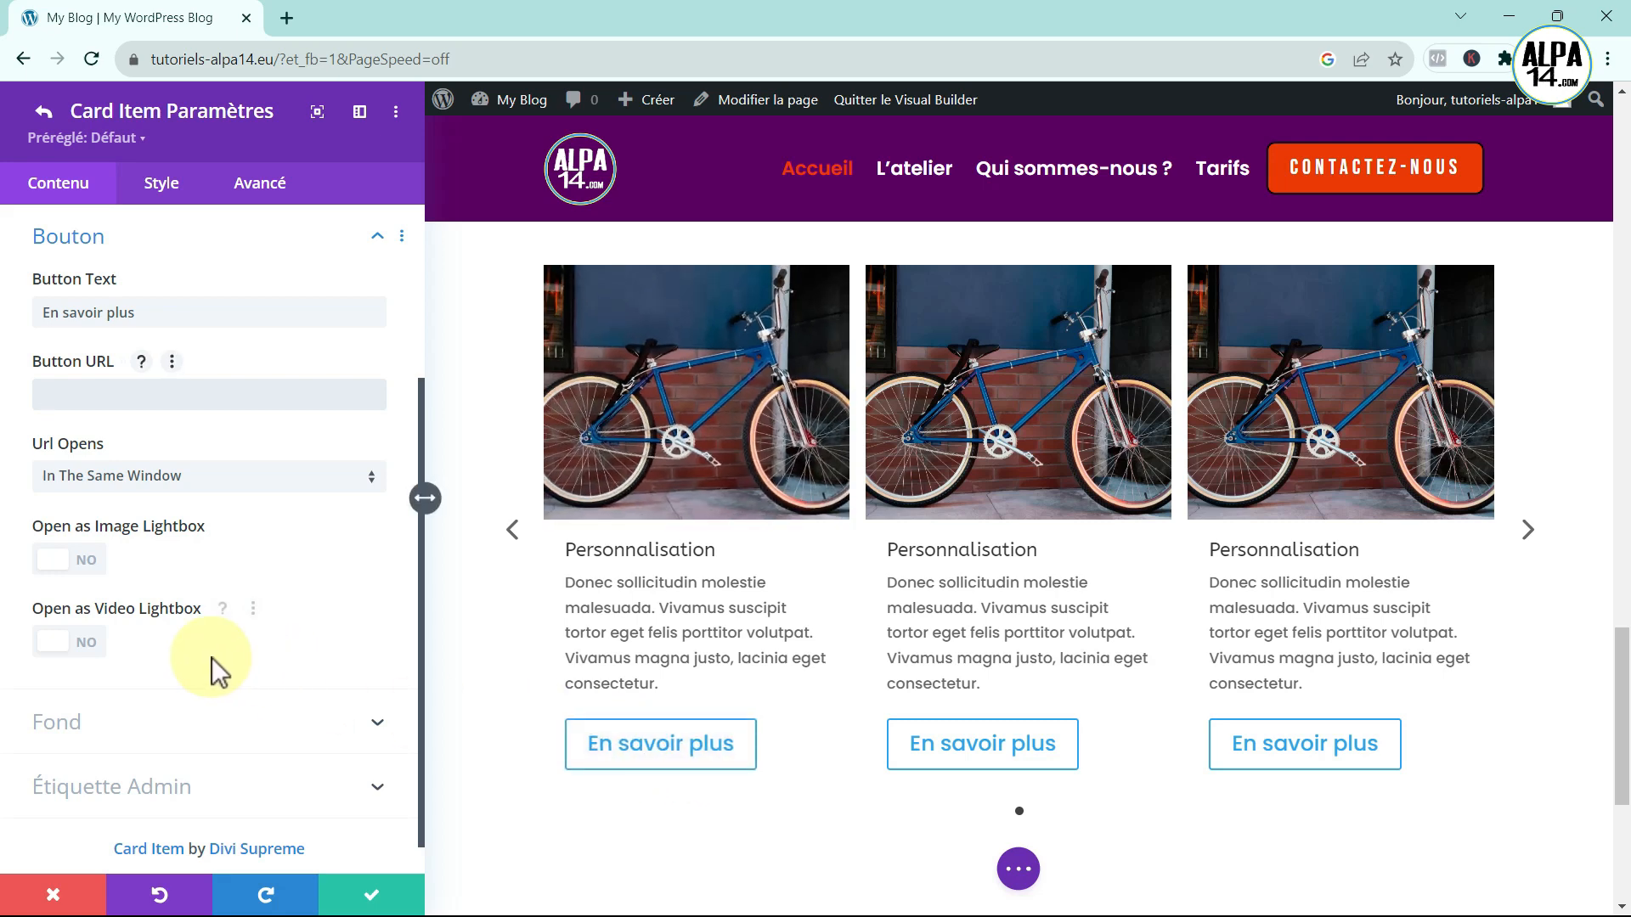
pyautogui.scroll(3, 303, 655)
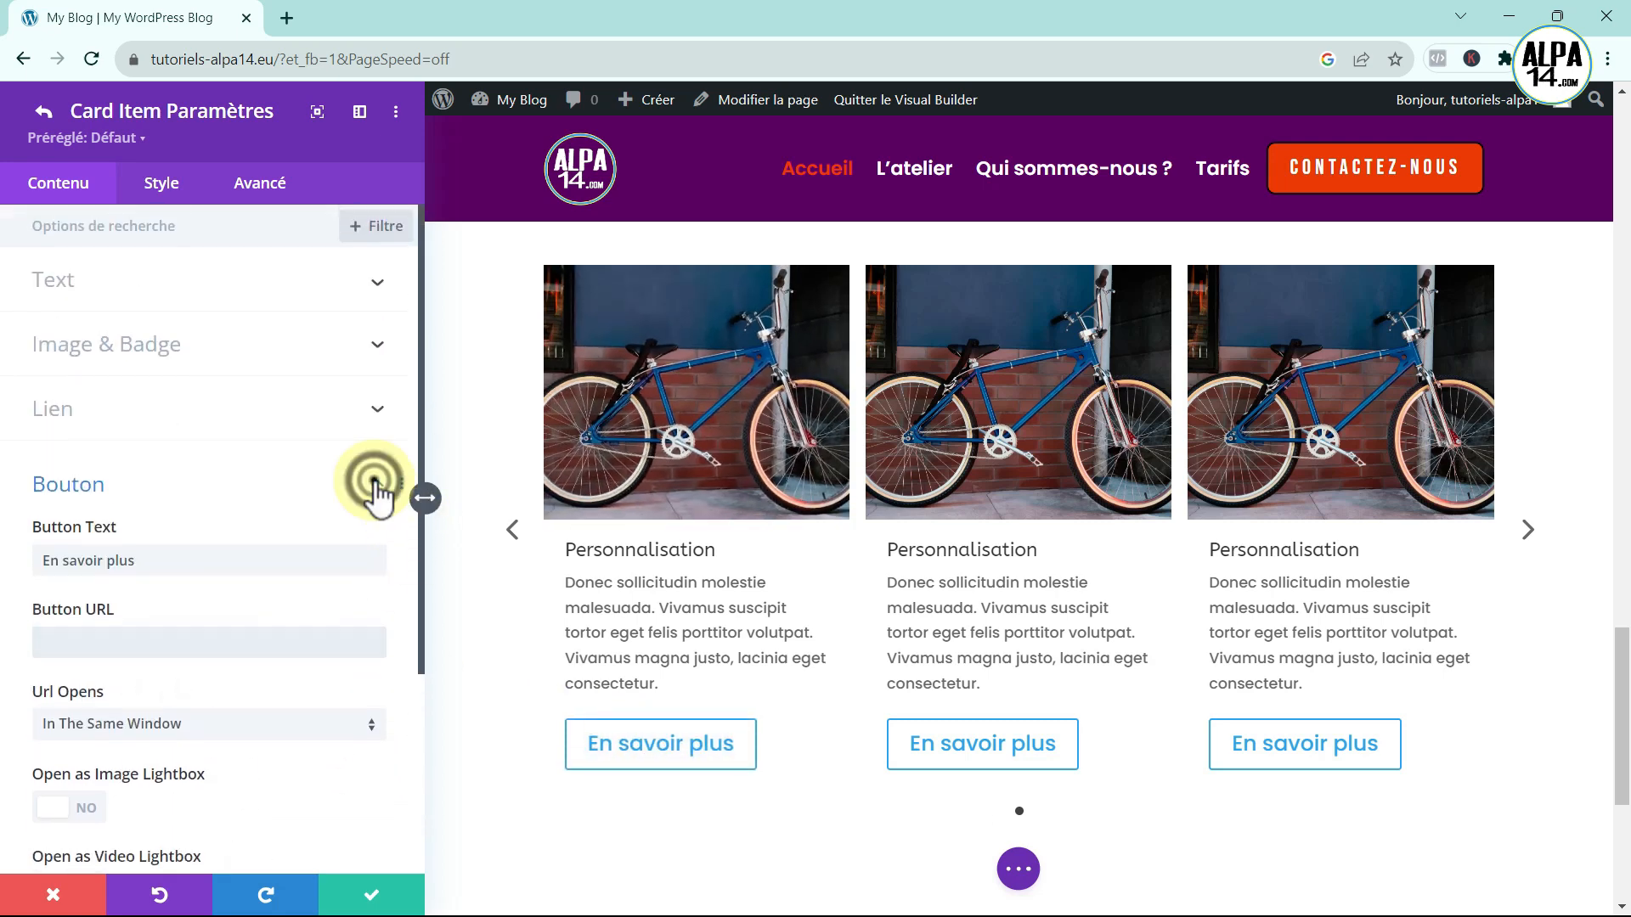
pyautogui.click(378, 491)
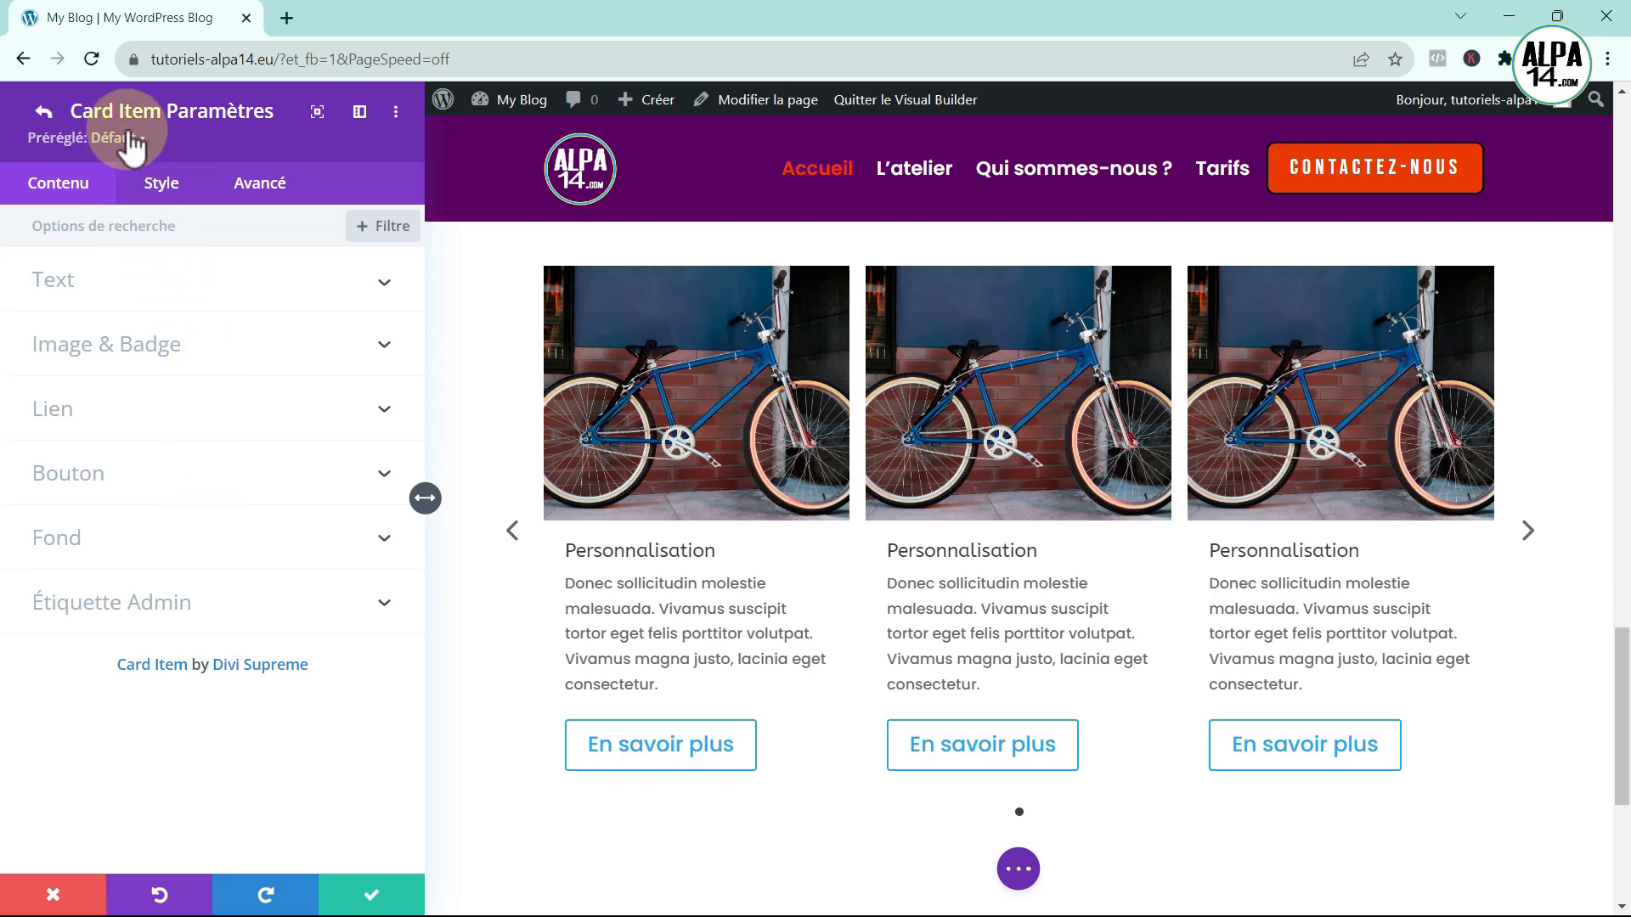
# - Leave the card item and open the style settings of the whole Supreme Card Carousel
pyautogui.click(159, 189)
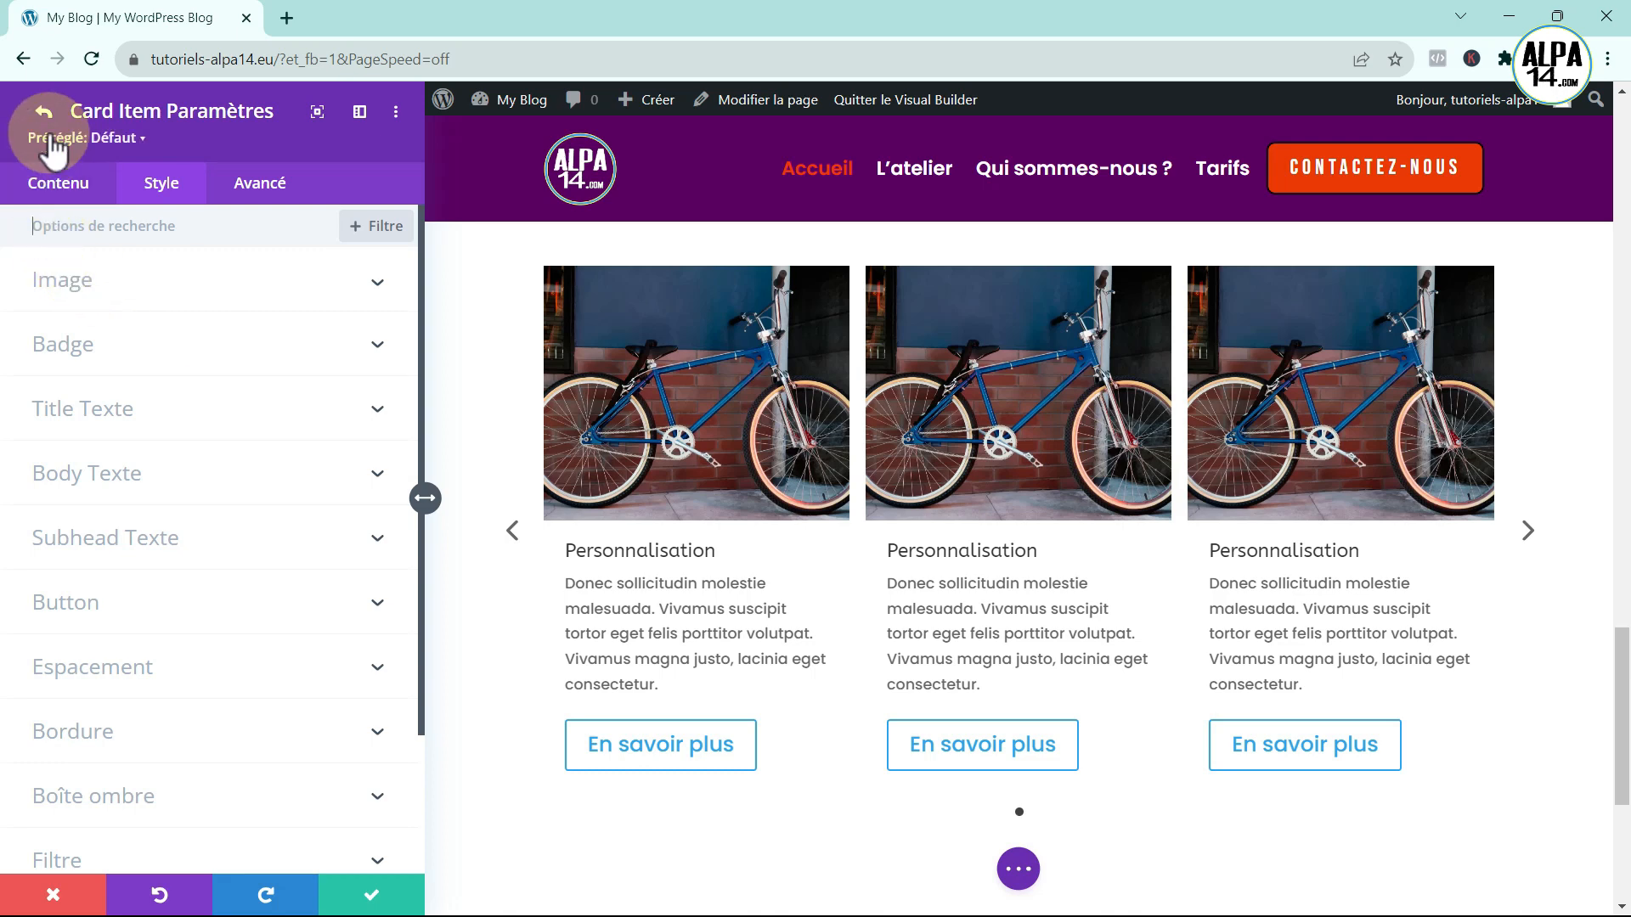
pyautogui.click(42, 113)
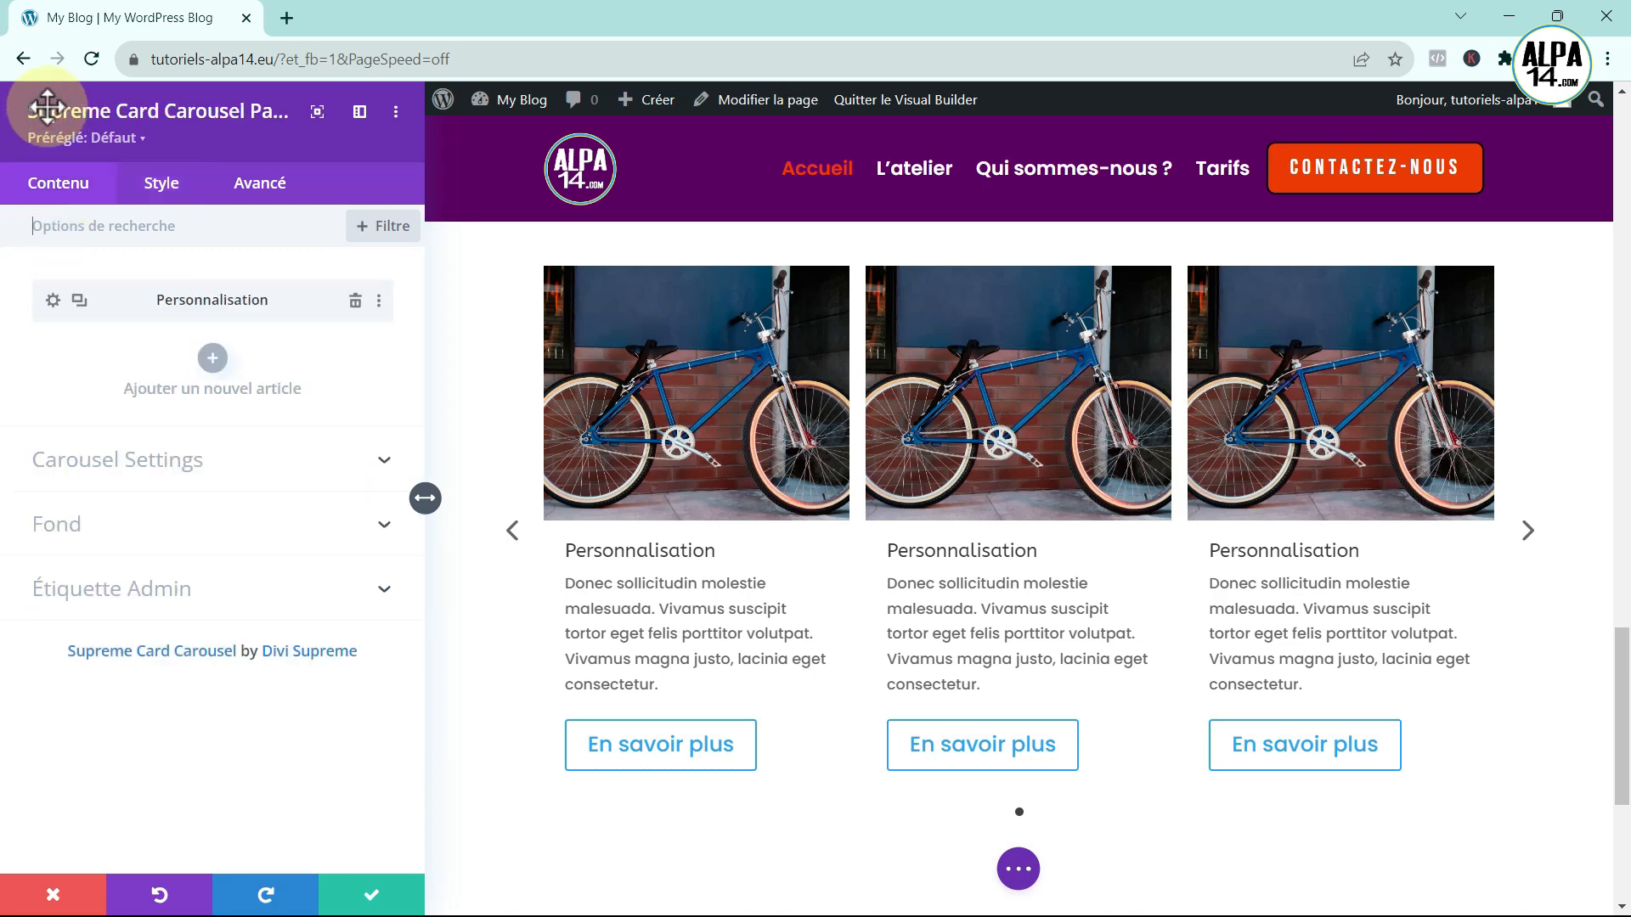
pyautogui.click(155, 191)
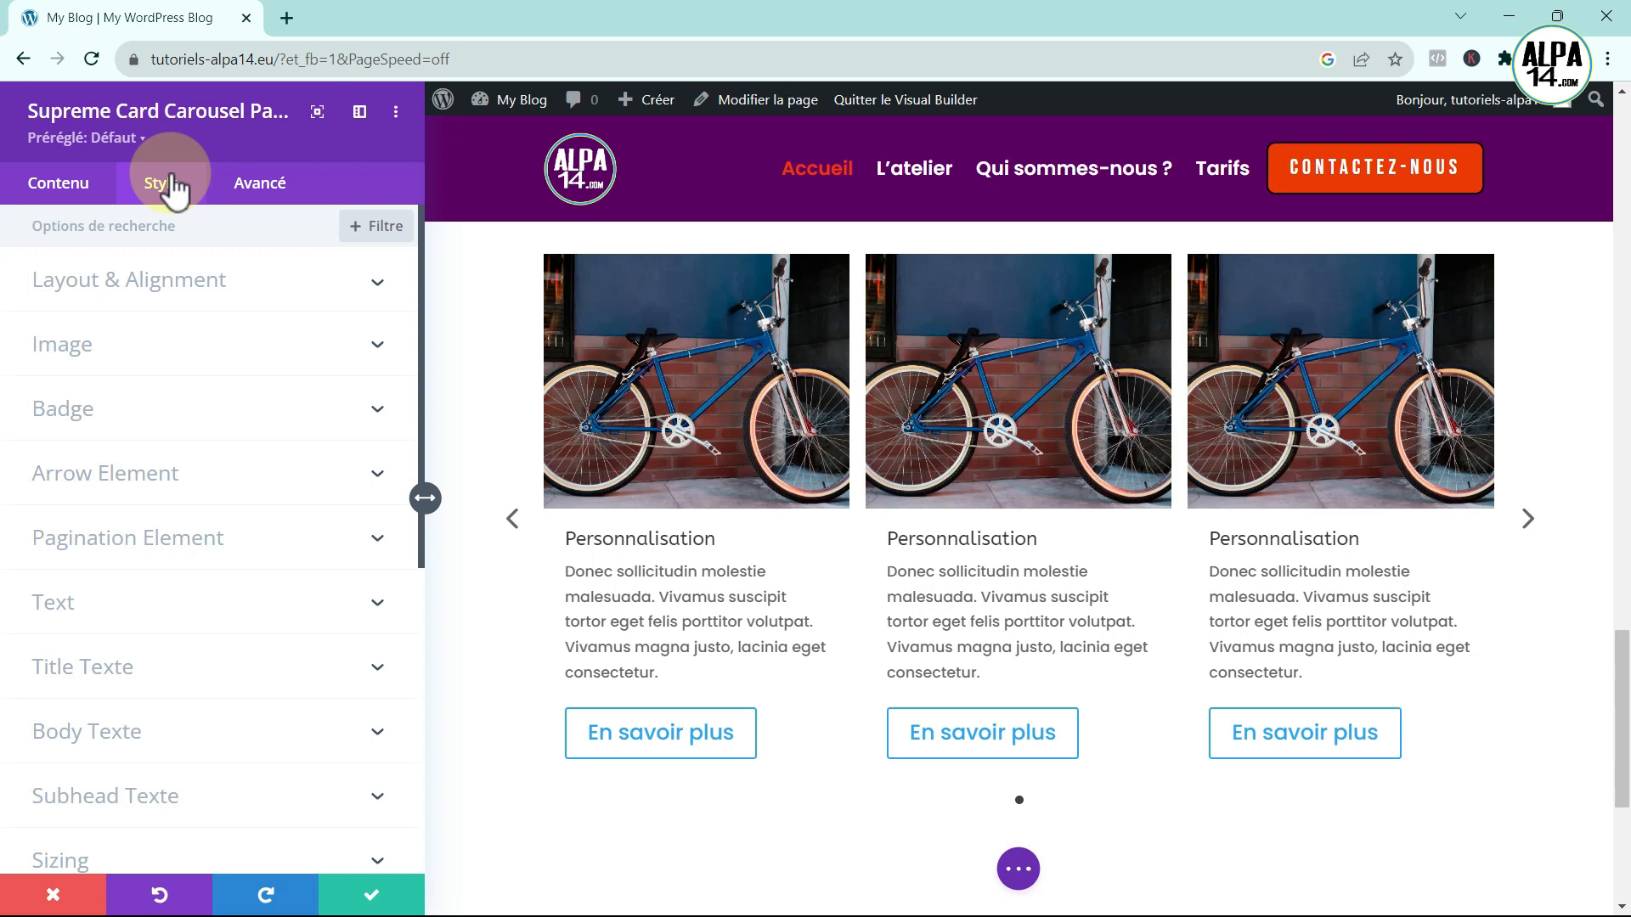
# - Try the Inline layout on the carousel's cards and set the layout back to Stacked
pyautogui.click(353, 284)
pyautogui.click(352, 361)
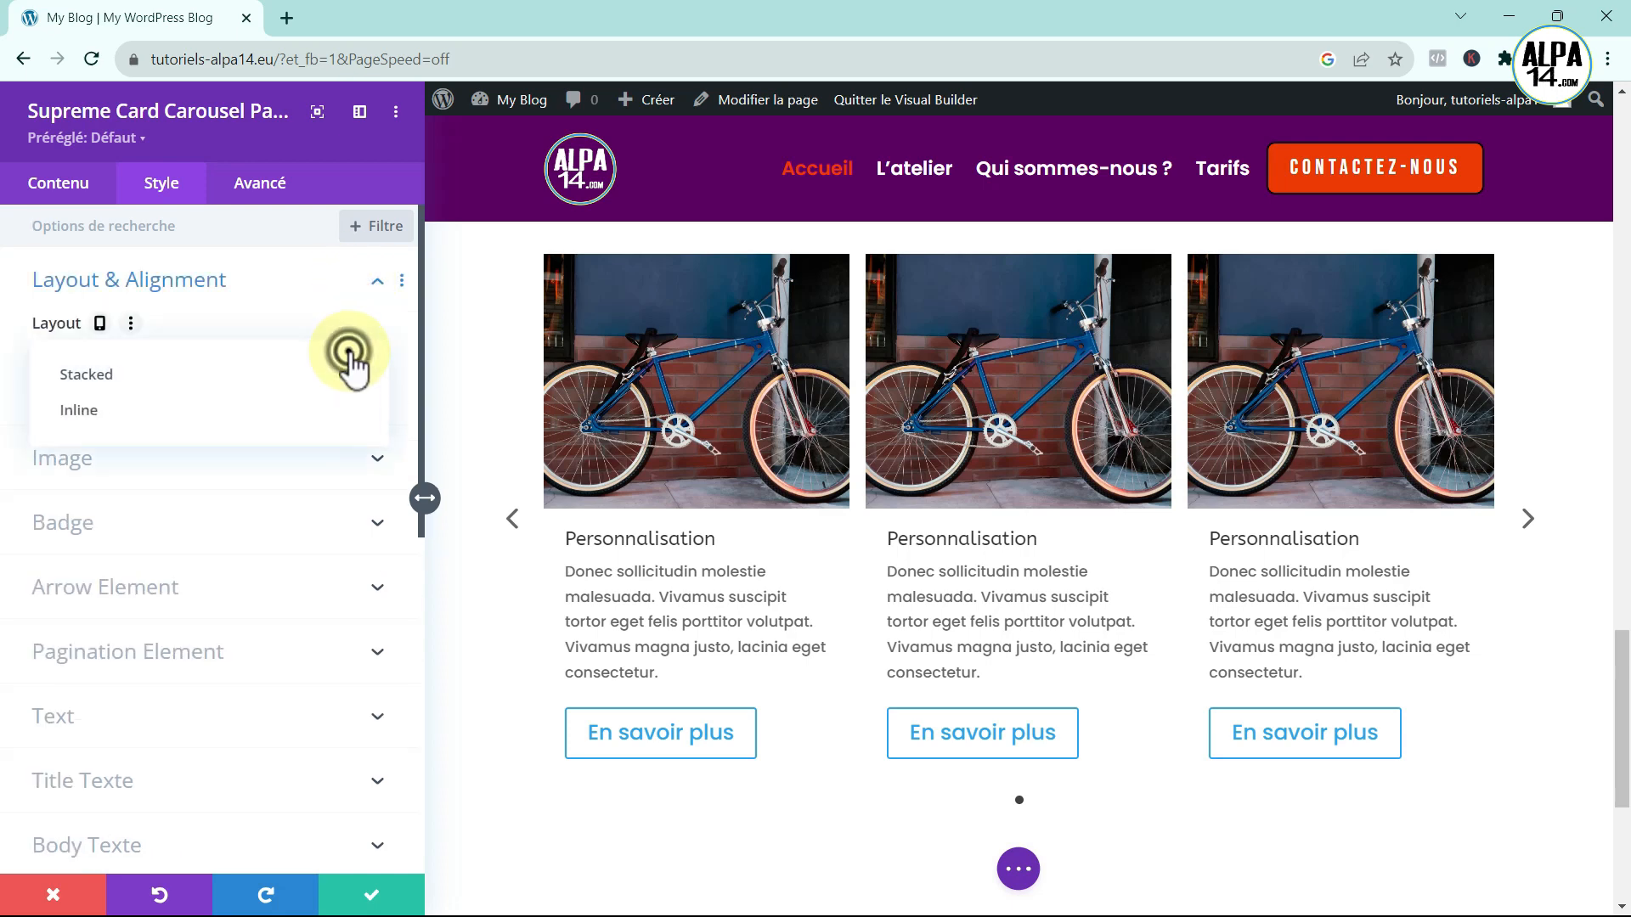
pyautogui.click(206, 414)
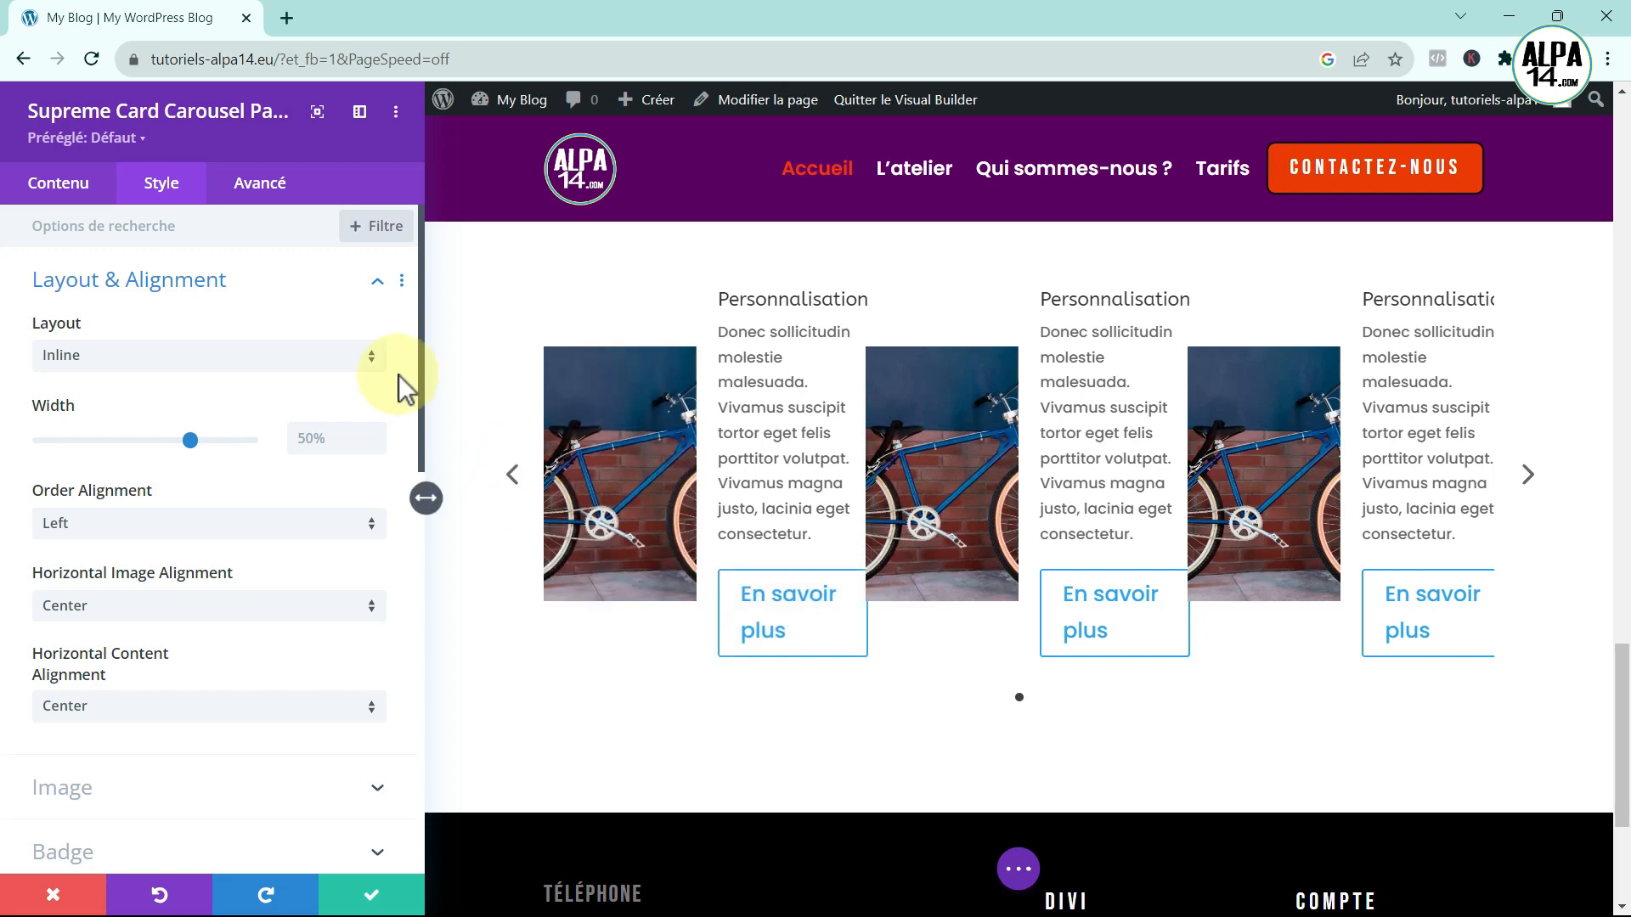
pyautogui.click(373, 357)
pyautogui.click(262, 371)
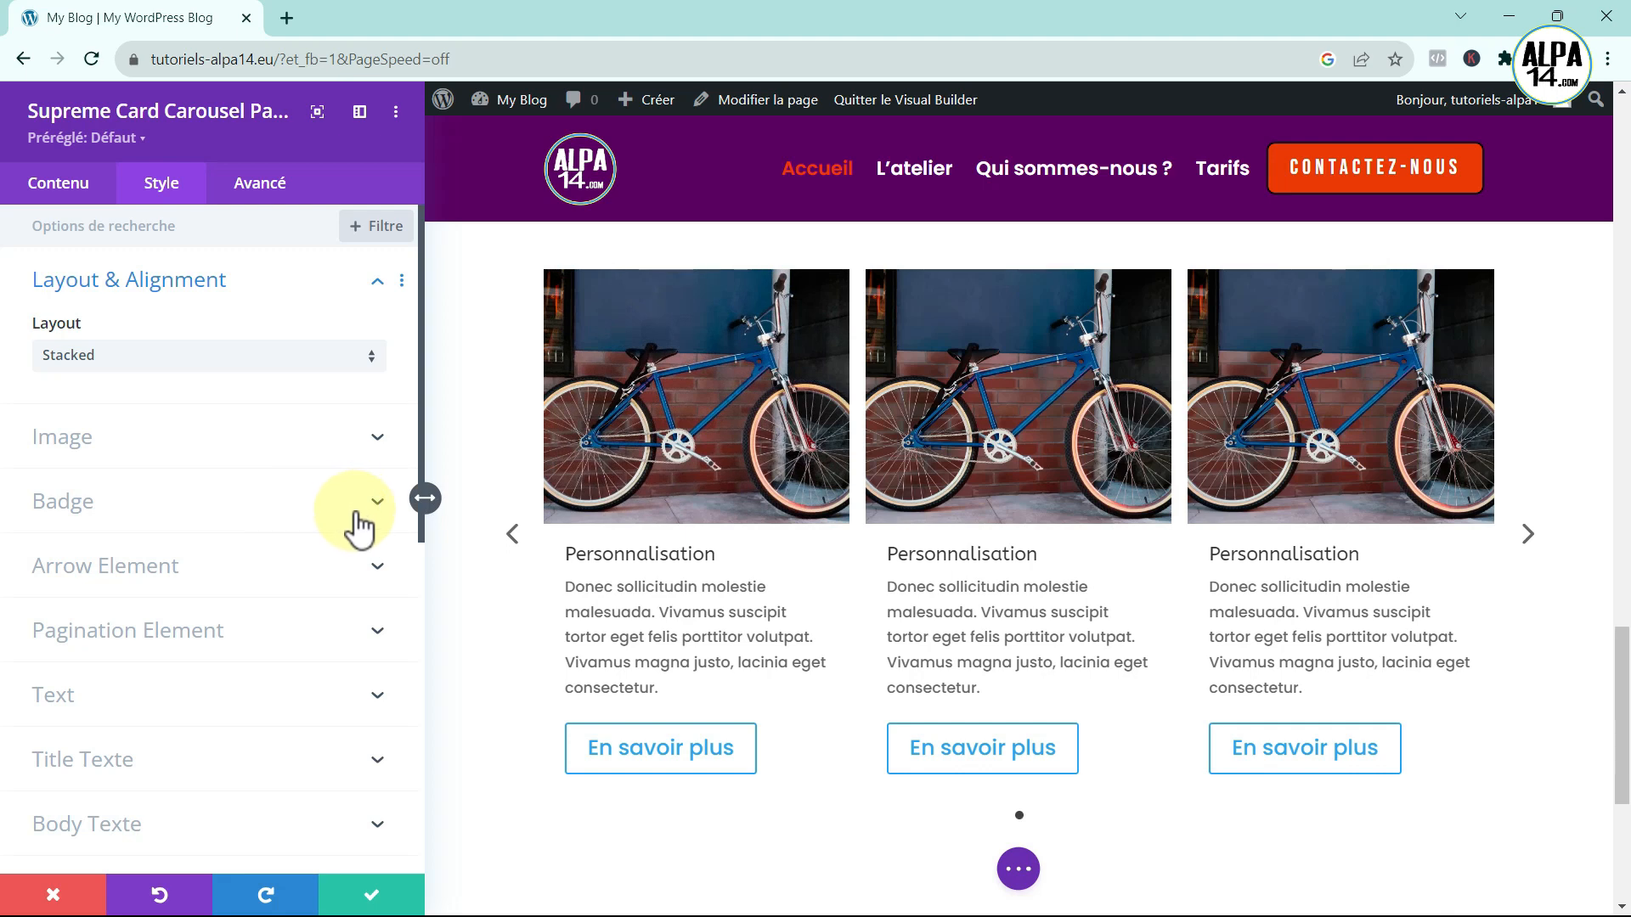
# - Set the carousel's title font to Bebas Neue and centre the title text
pyautogui.scroll(-2, 358, 527)
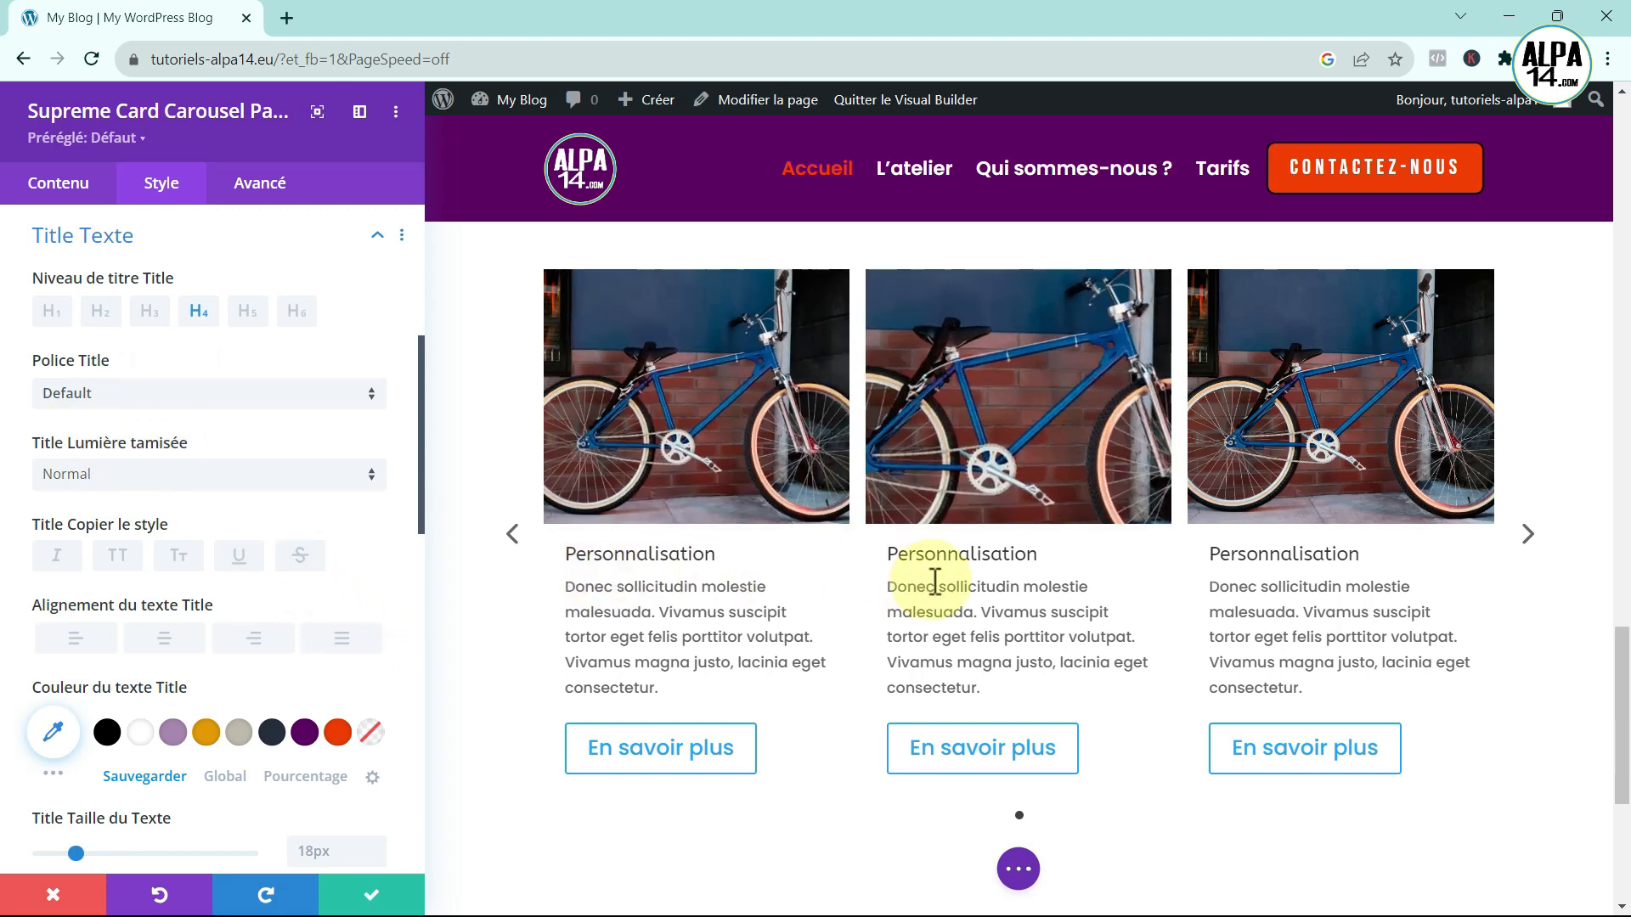
pyautogui.scroll(7, 925, 583)
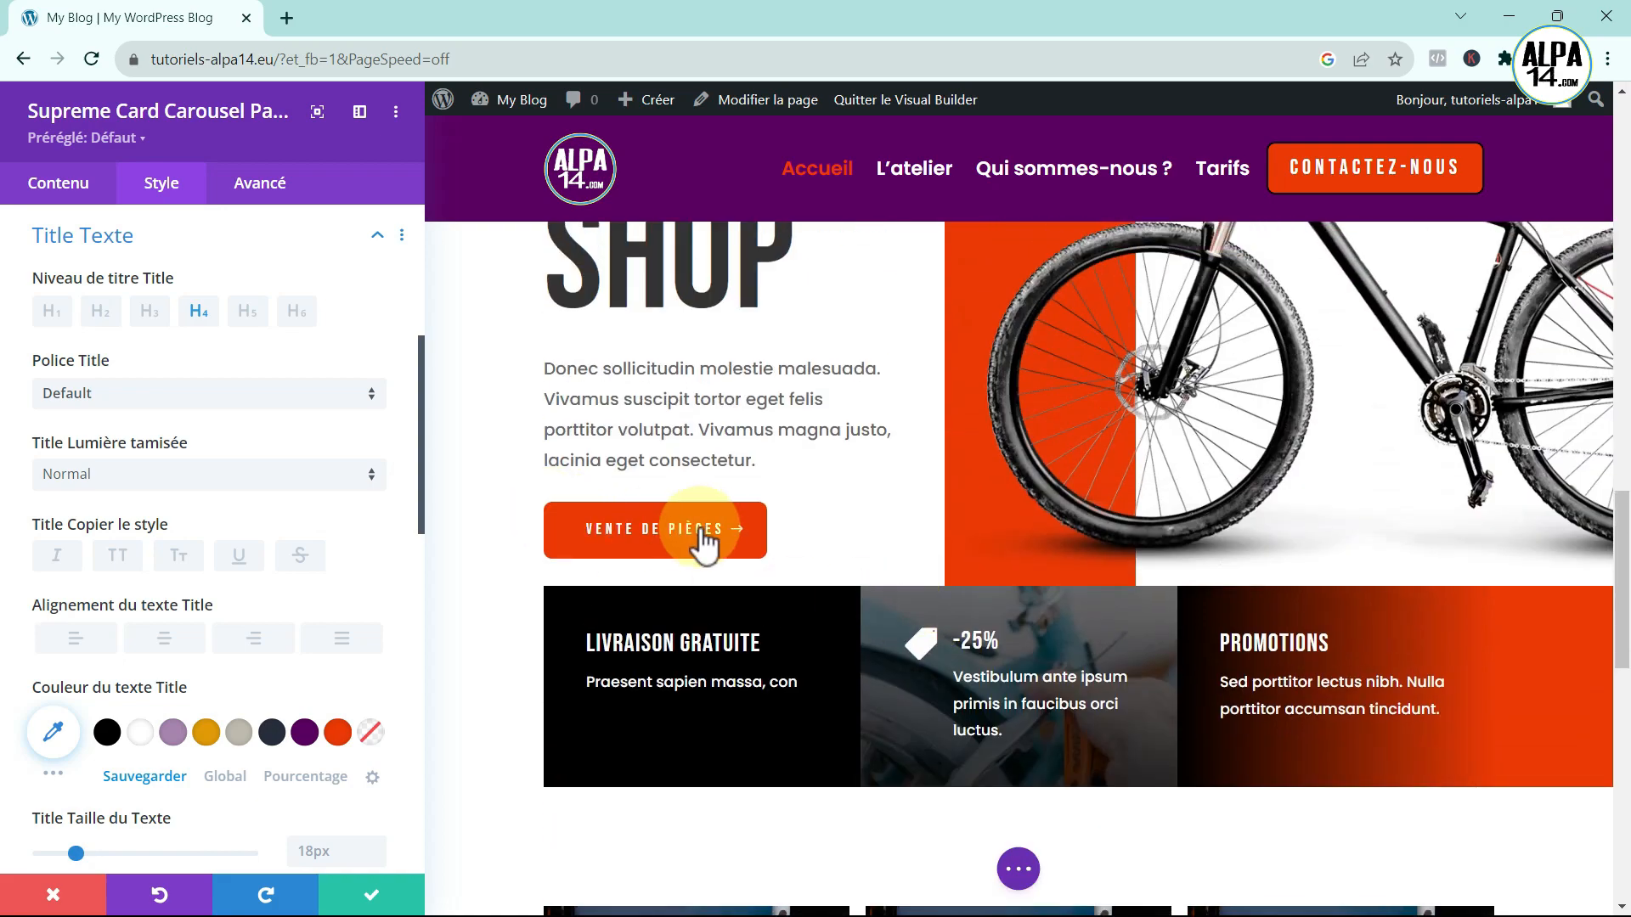
pyautogui.scroll(-7, 849, 589)
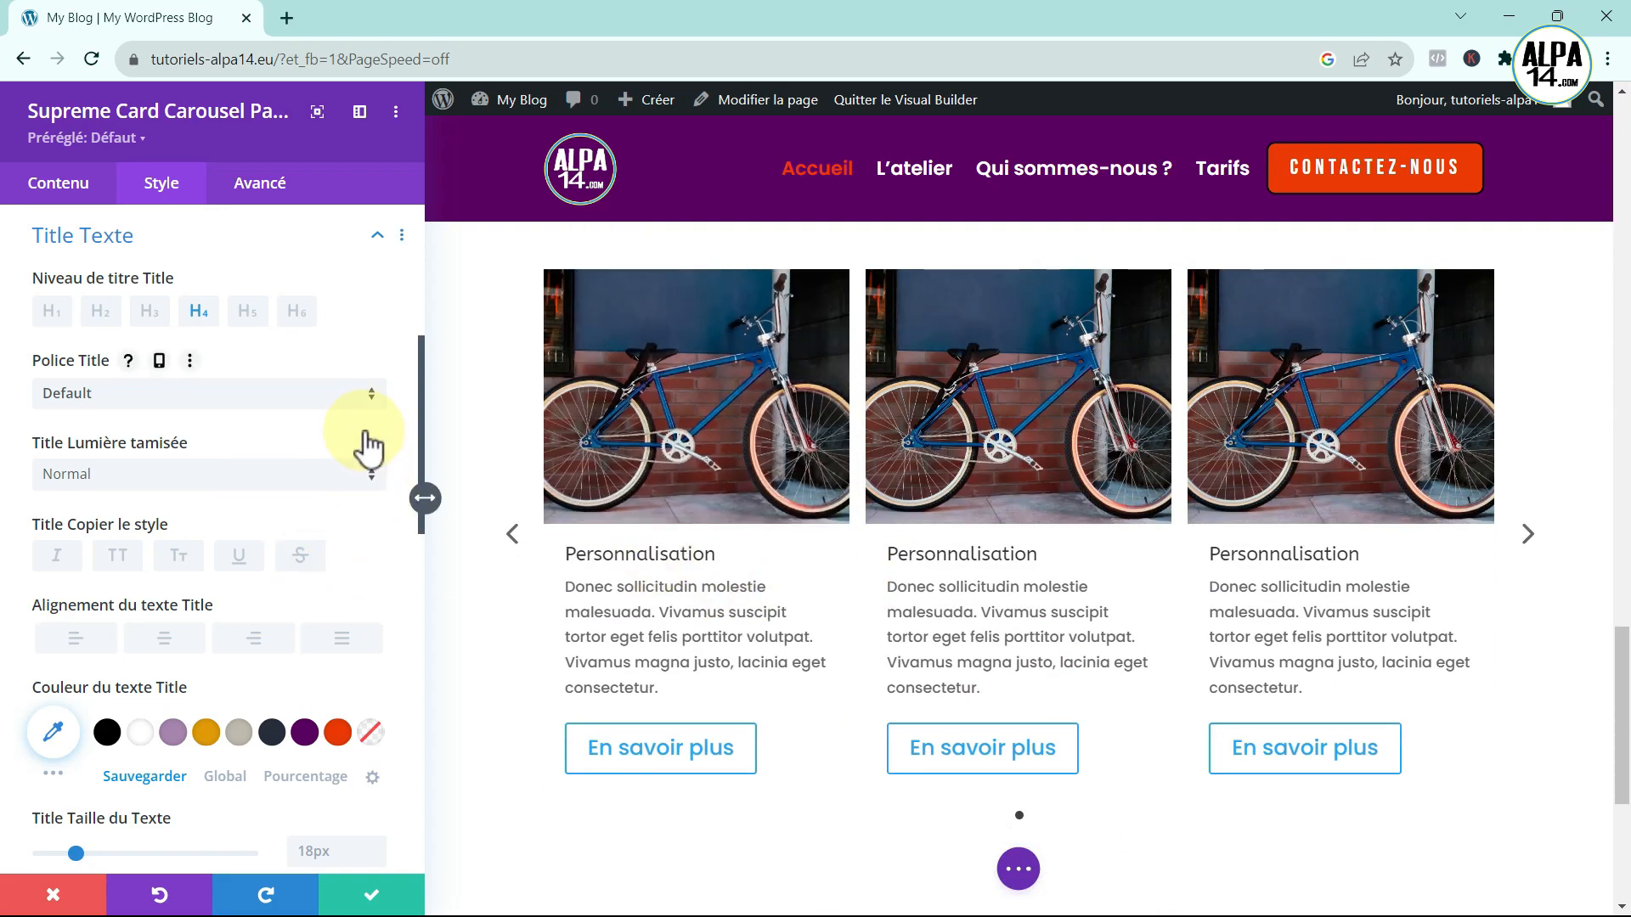
pyautogui.click(367, 393)
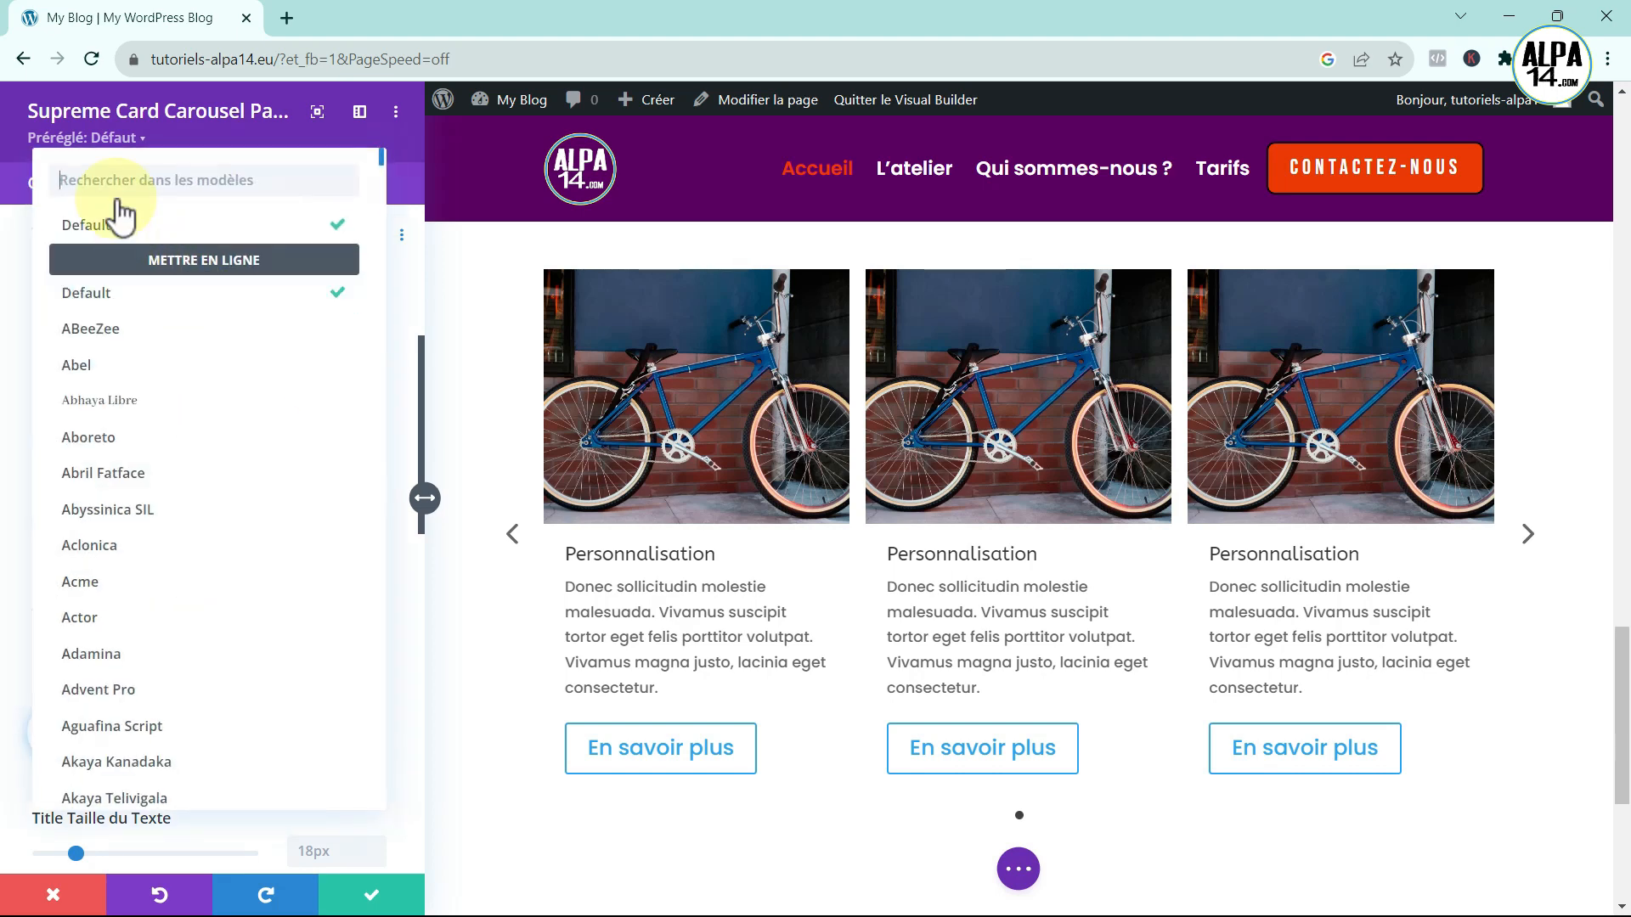
pyautogui.write('Be')
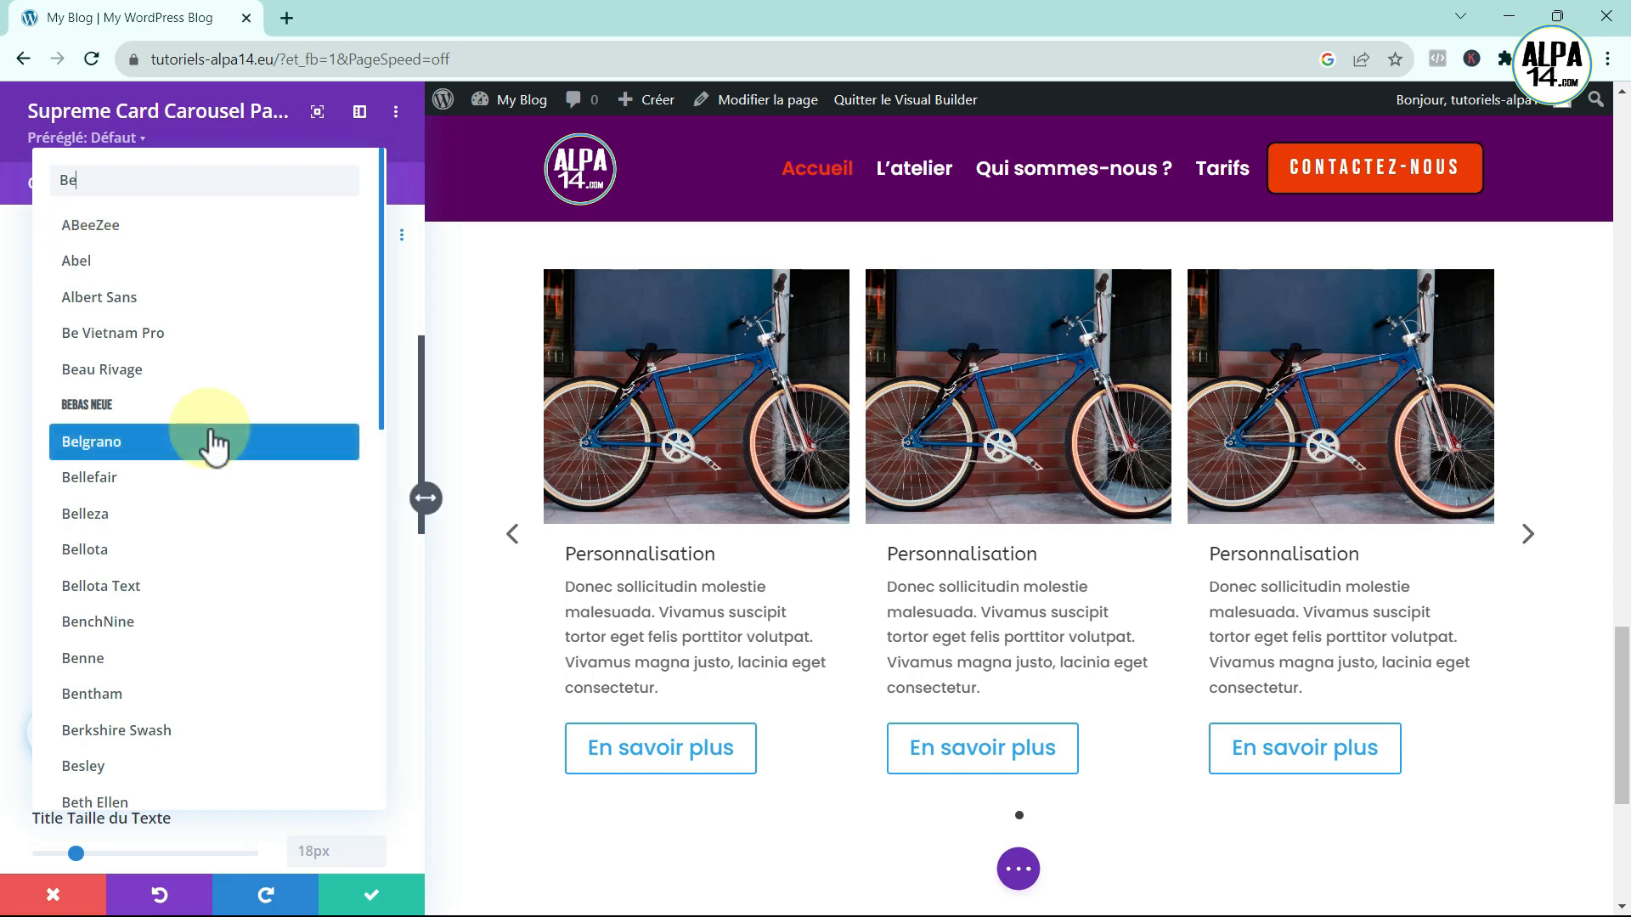
pyautogui.click(97, 406)
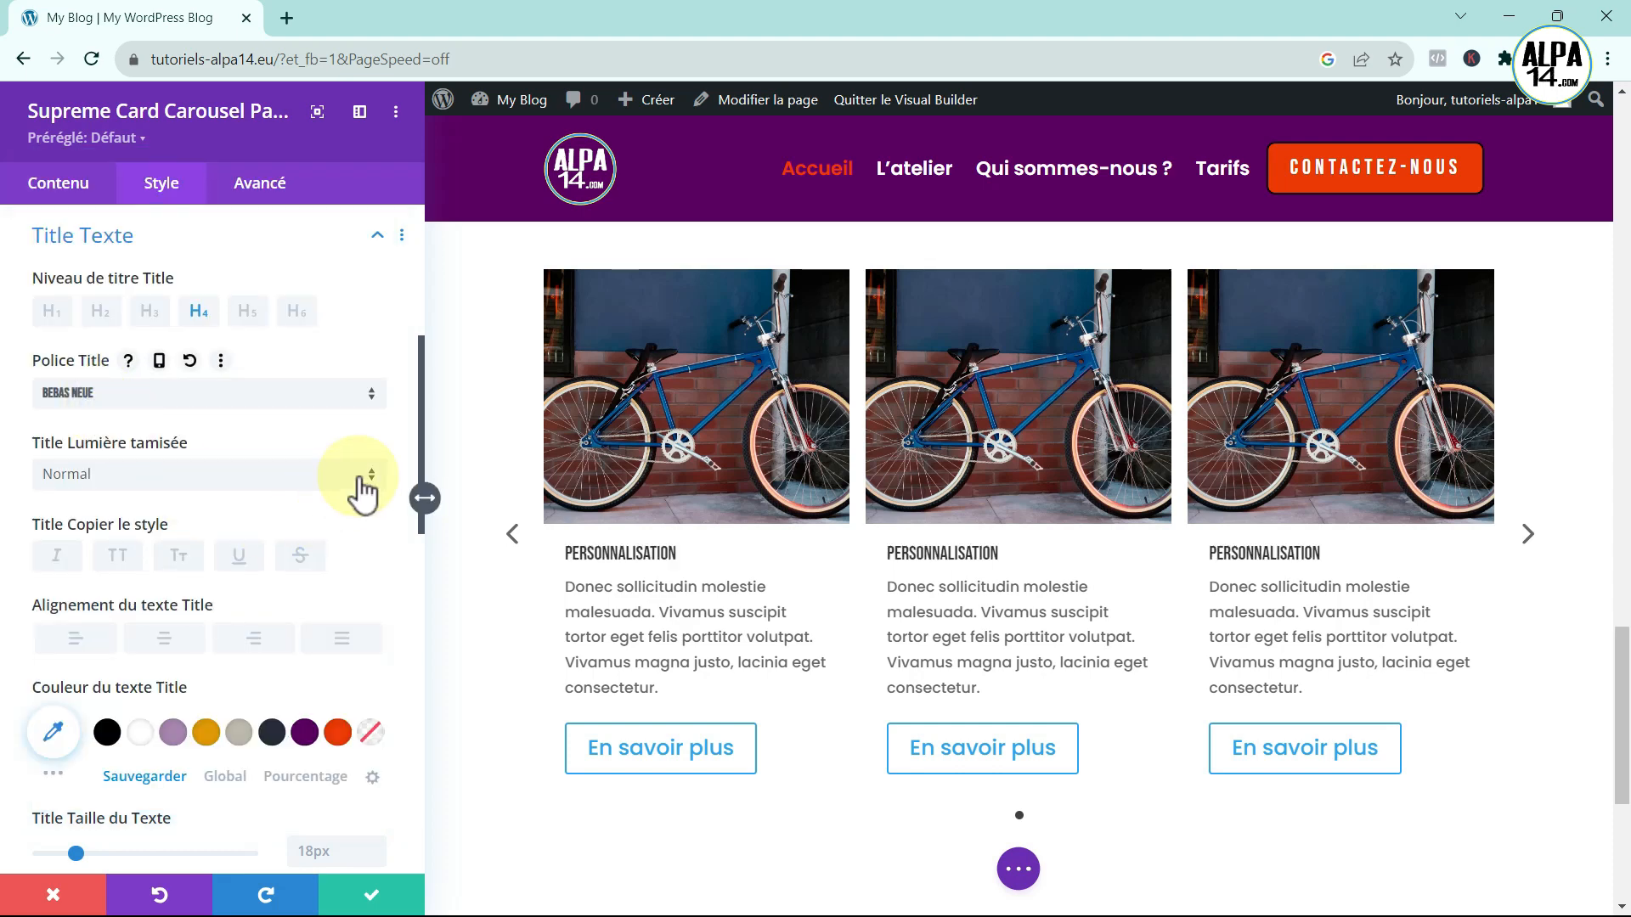
pyautogui.click(164, 639)
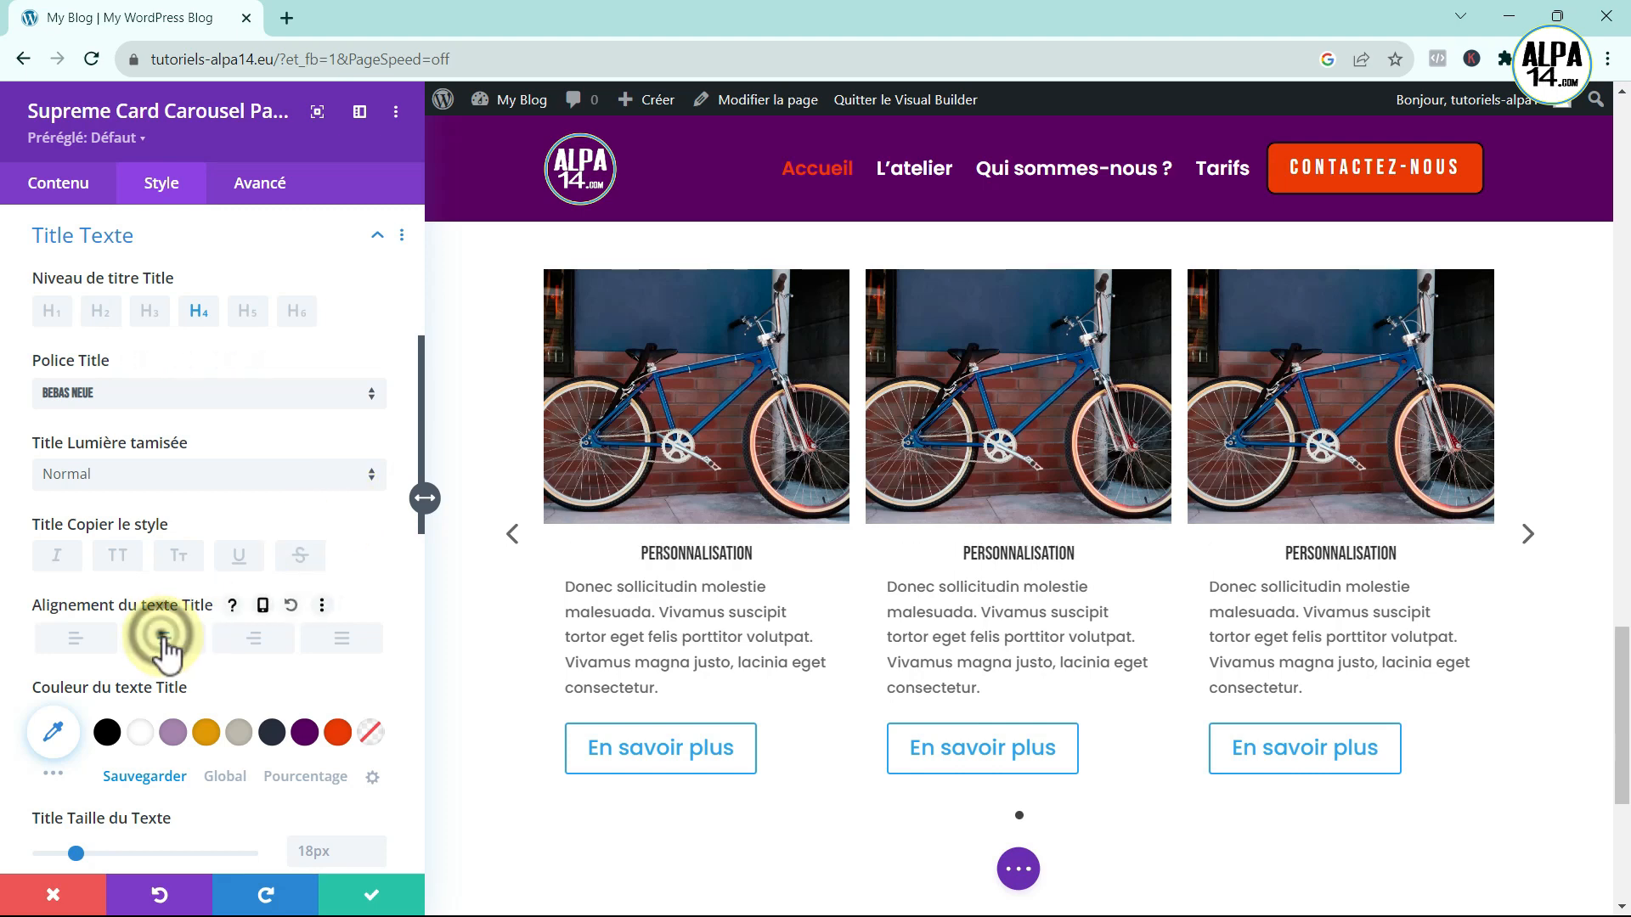
# - Set the carousel's title text size to 24px
pyautogui.scroll(-2, 367, 672)
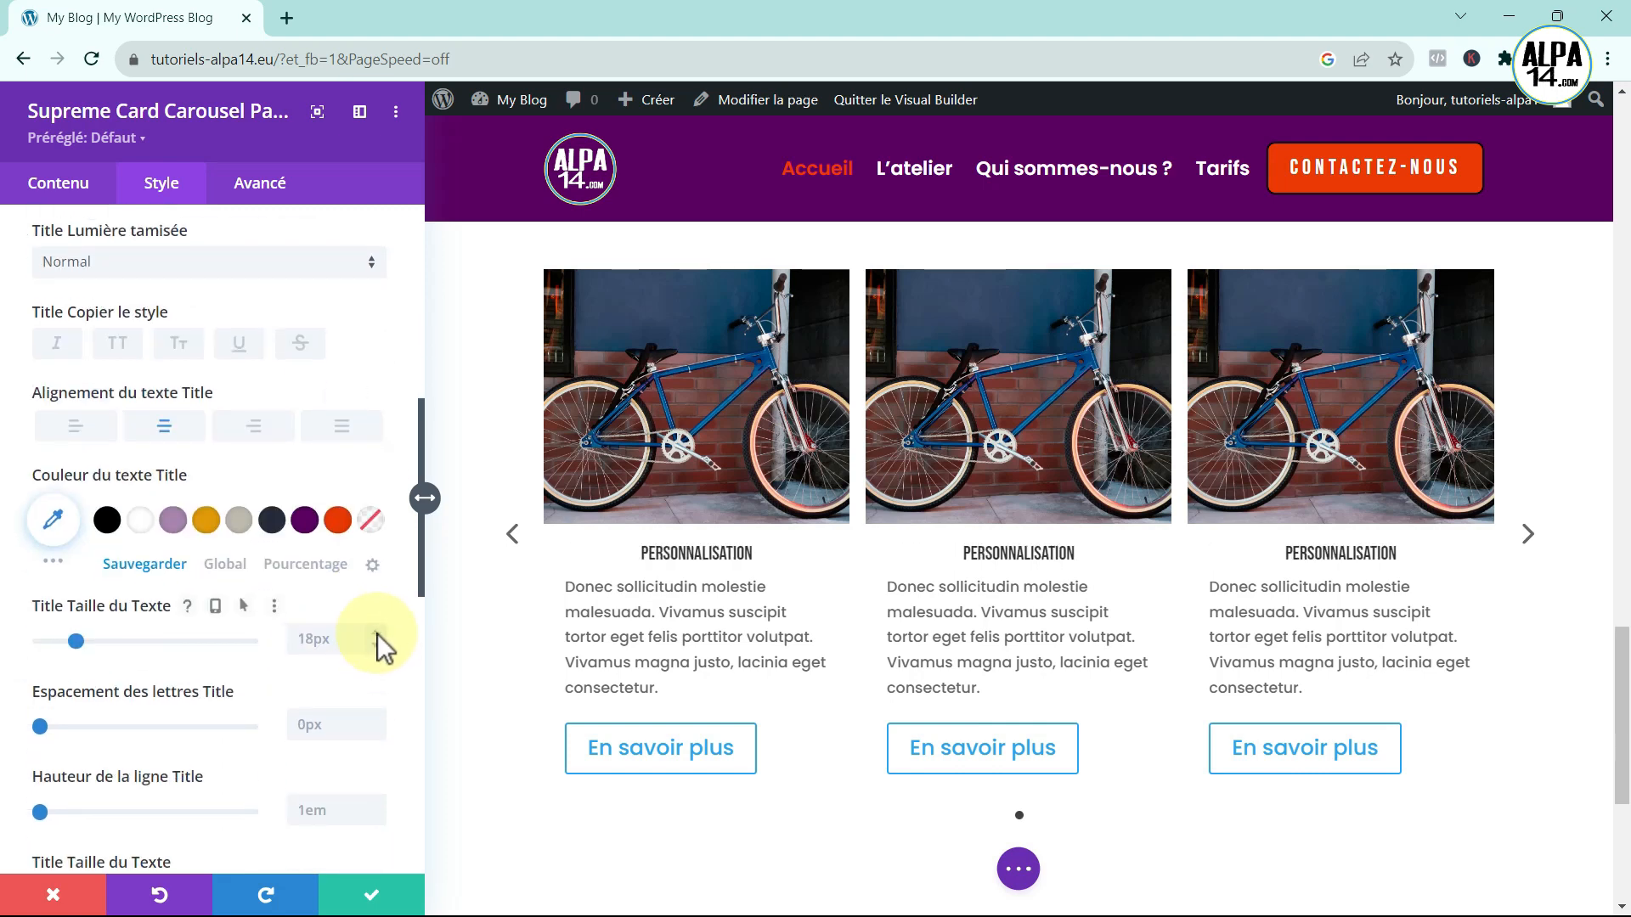
pyautogui.click(378, 634)
pyautogui.click(377, 633)
pyautogui.click(377, 633)
pyautogui.click(378, 633)
pyautogui.click(377, 634)
pyautogui.click(377, 634)
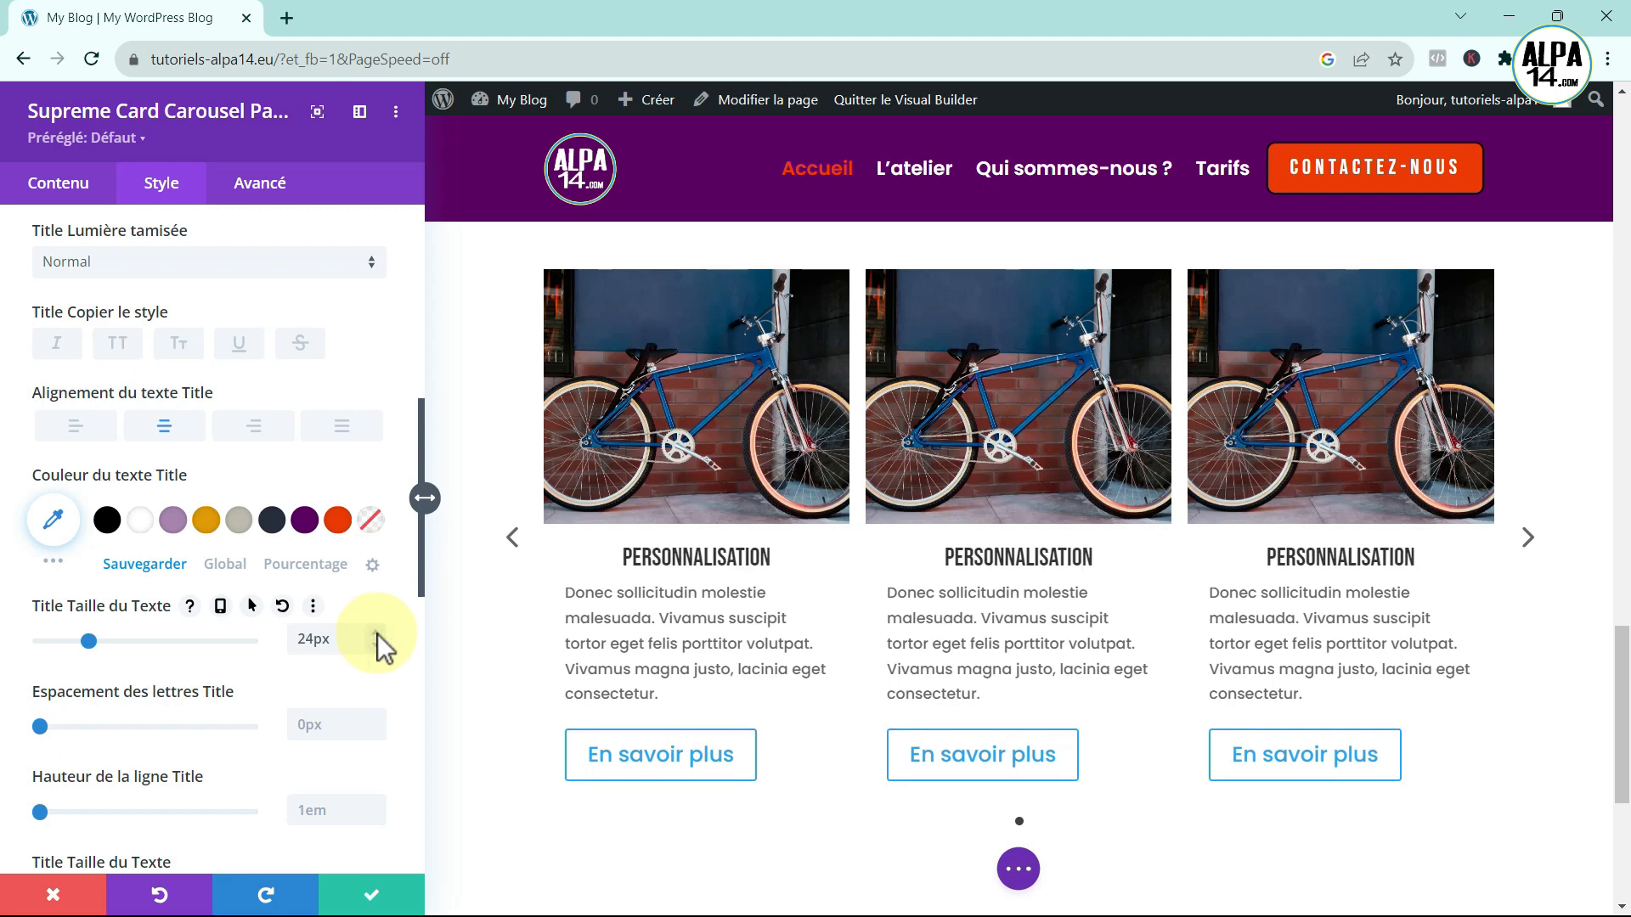
pyautogui.scroll(5, 384, 544)
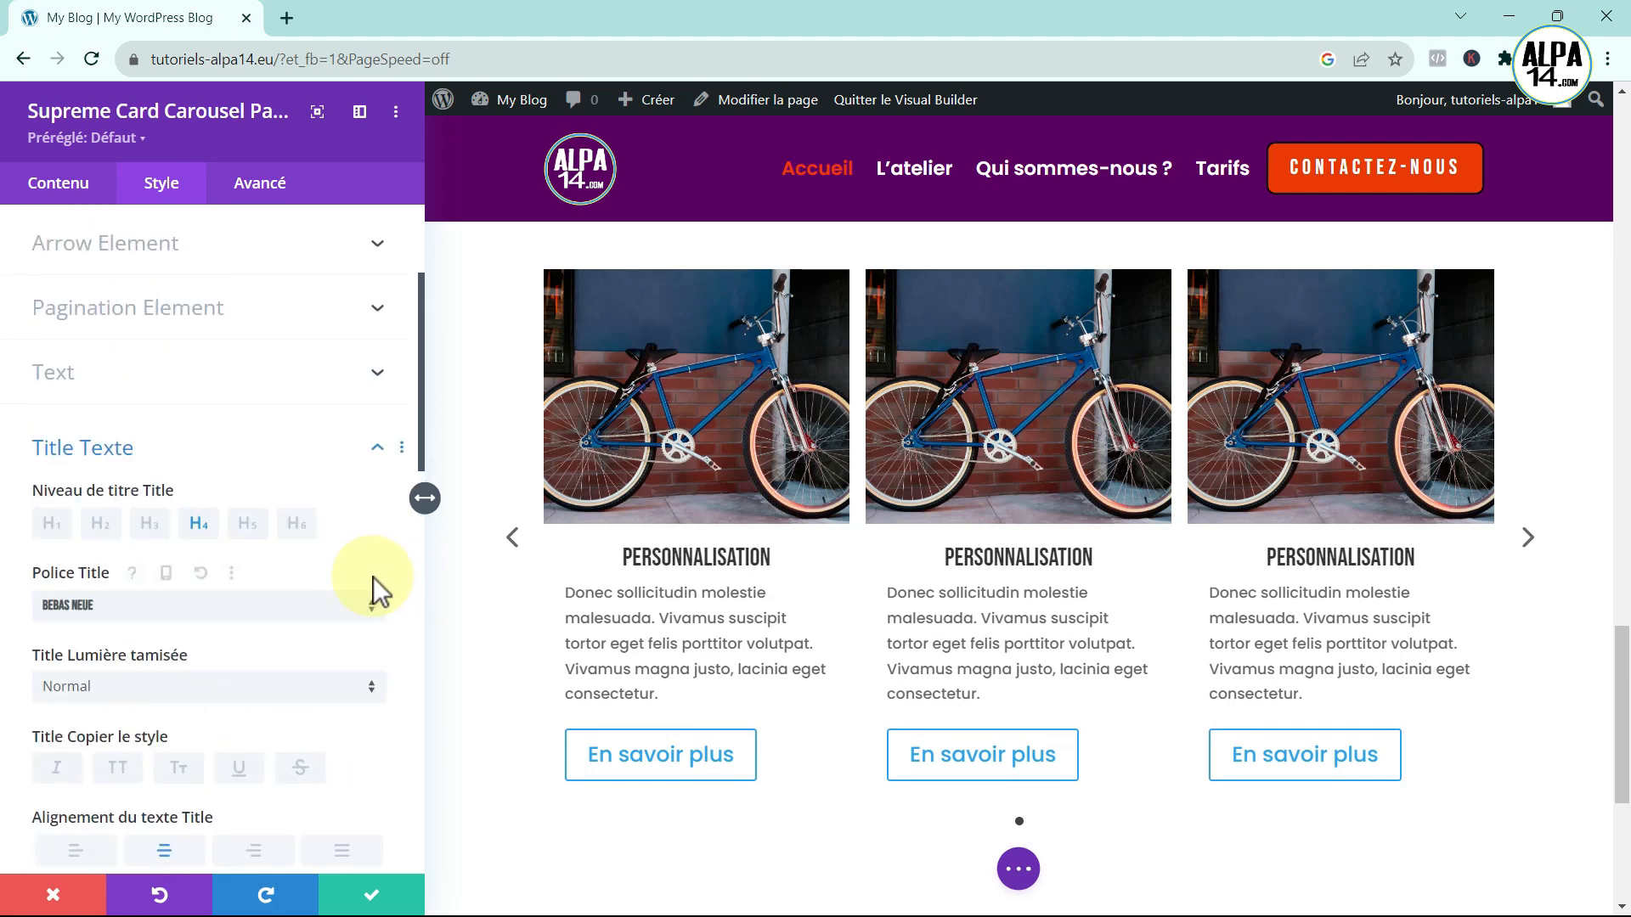
# - Enable custom button styles for the carousel, with white (#ffffff) text and the palette's orange-red as button background
pyautogui.click(379, 450)
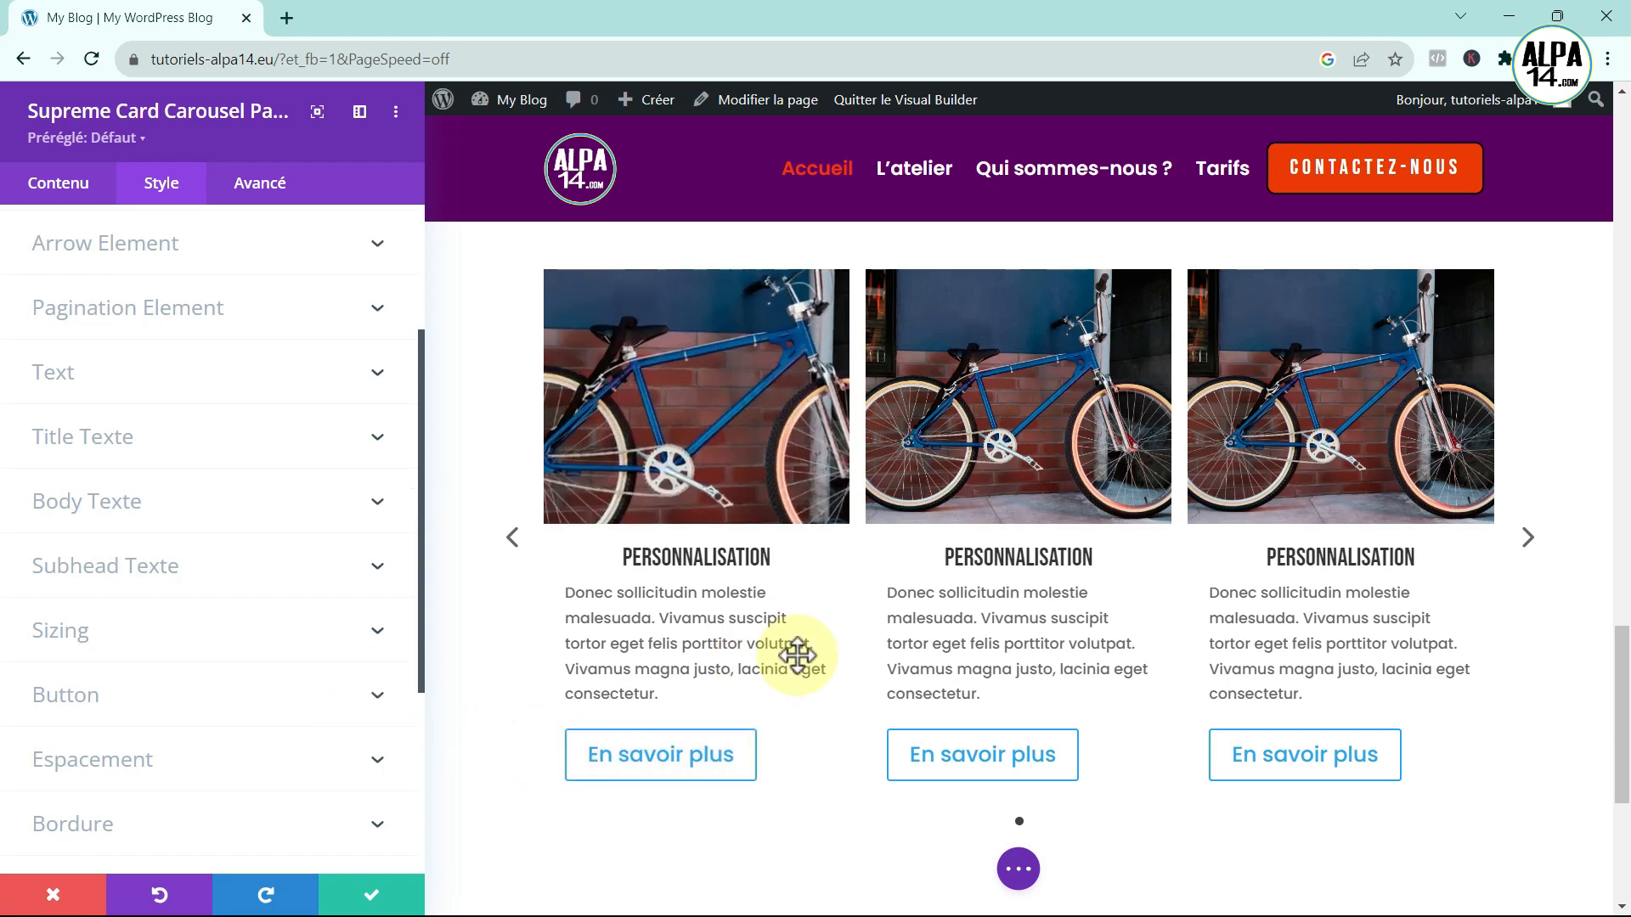
pyautogui.scroll(7, 793, 655)
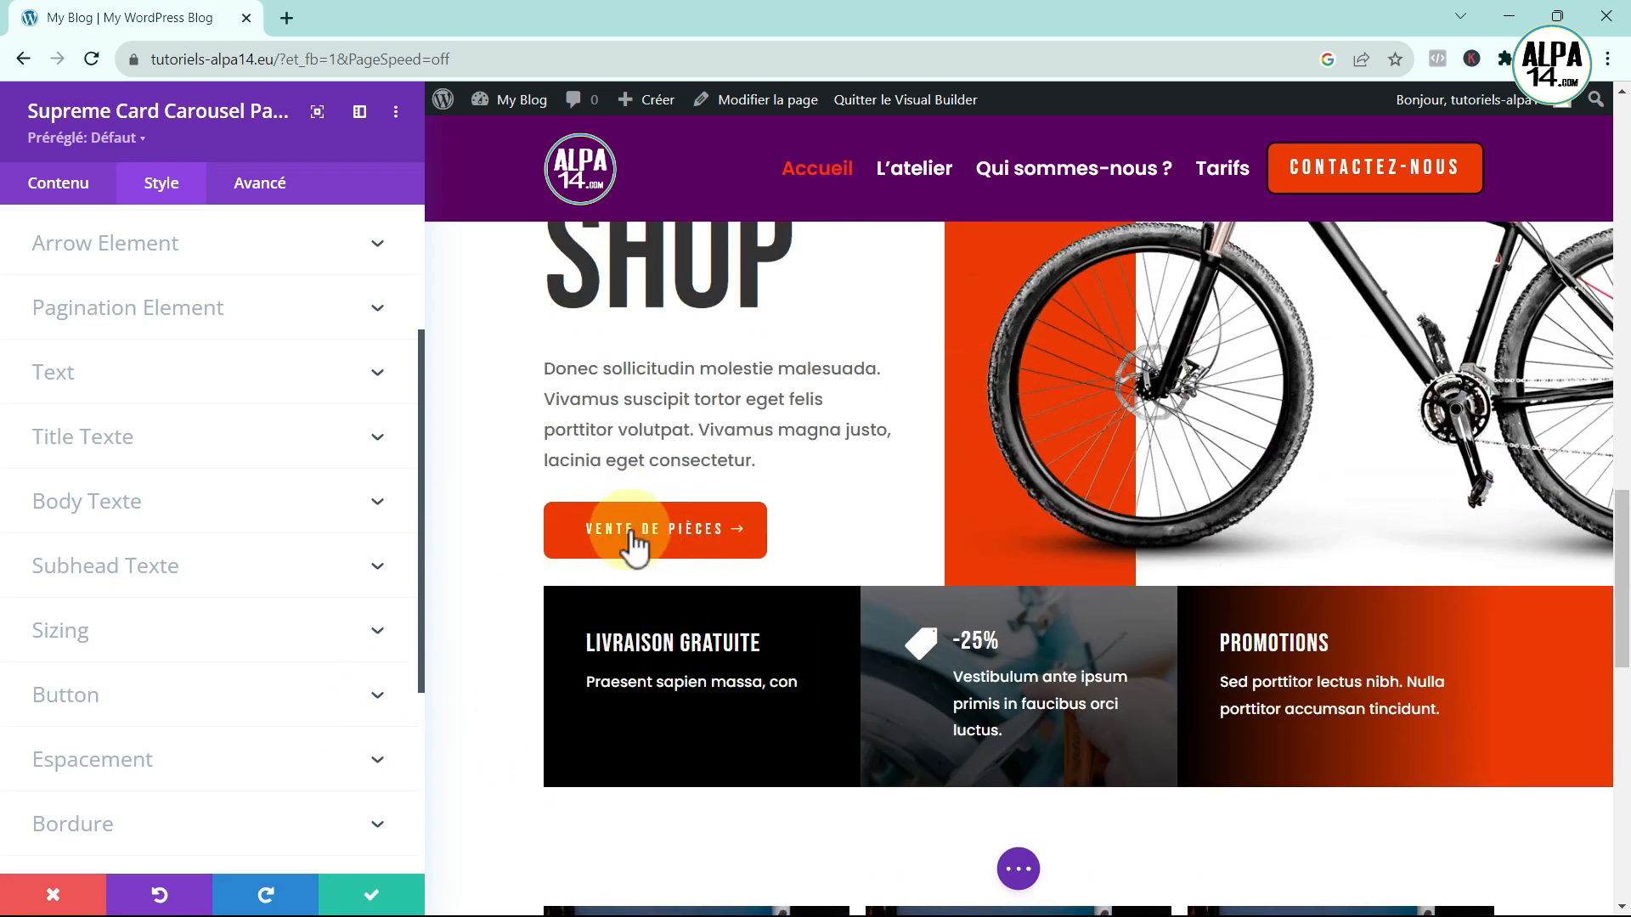
pyautogui.scroll(-7, 691, 691)
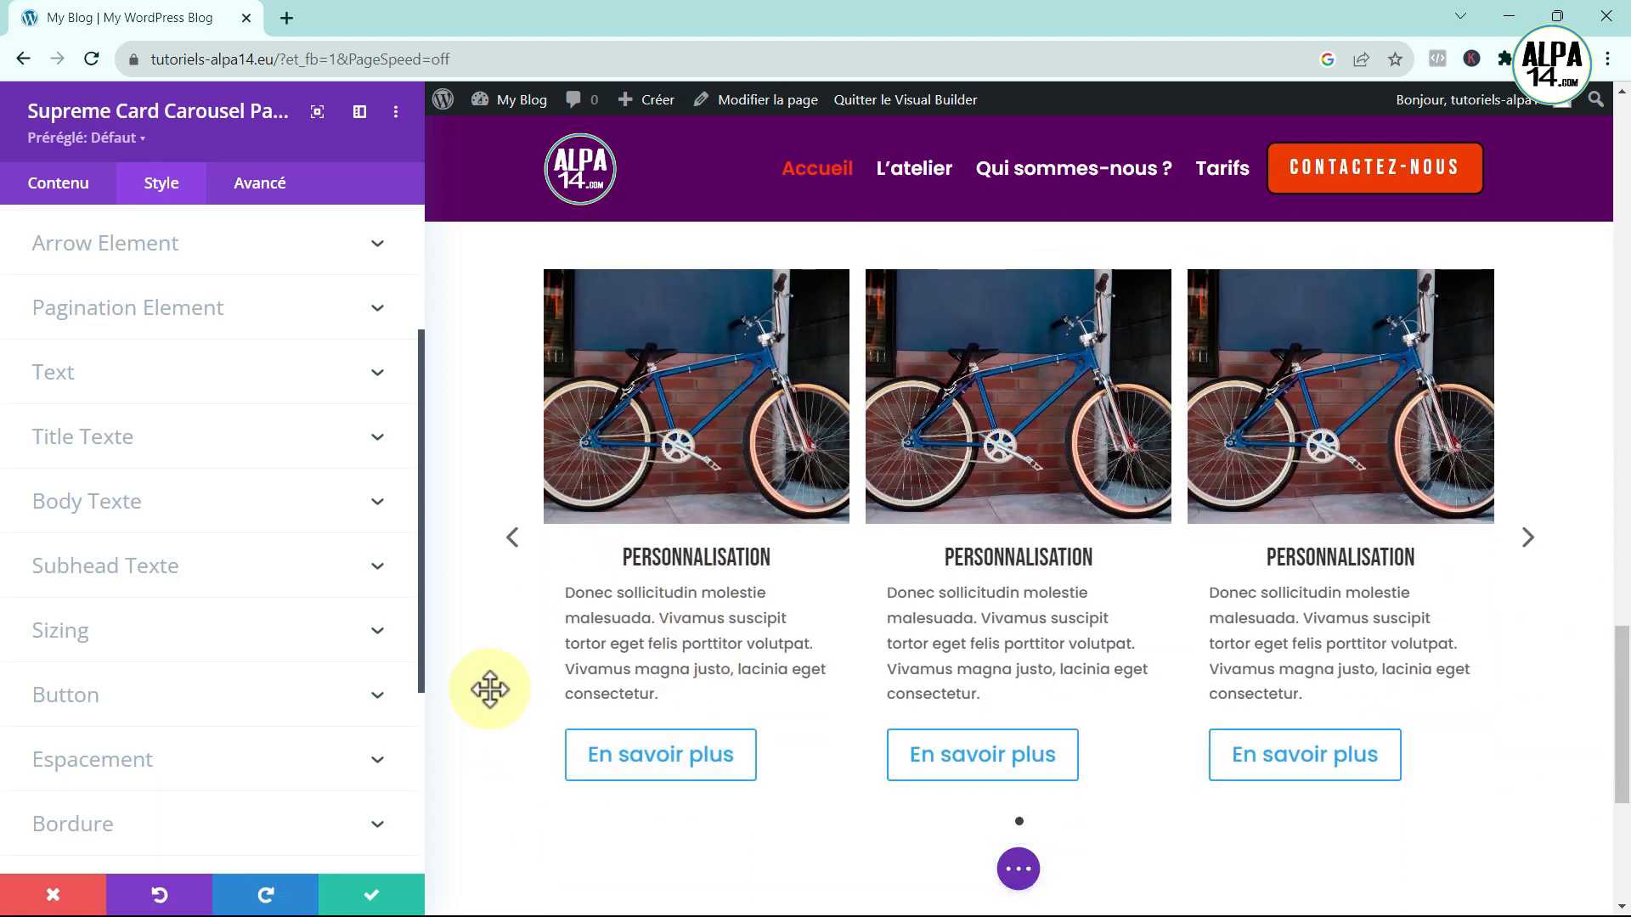
pyautogui.click(358, 696)
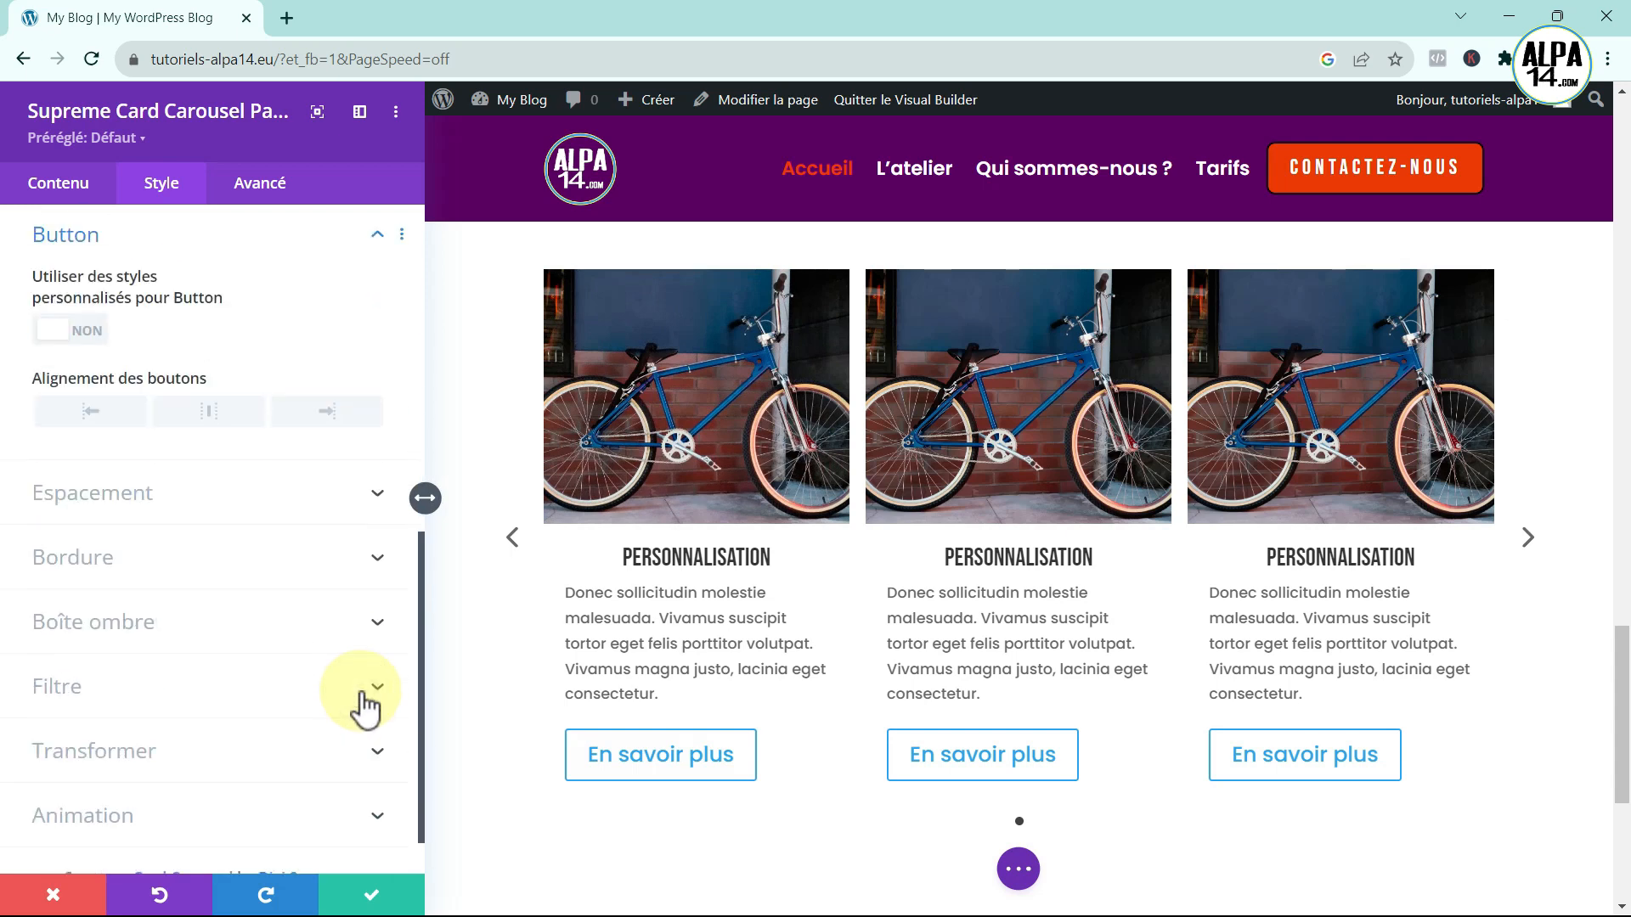
pyautogui.click(91, 331)
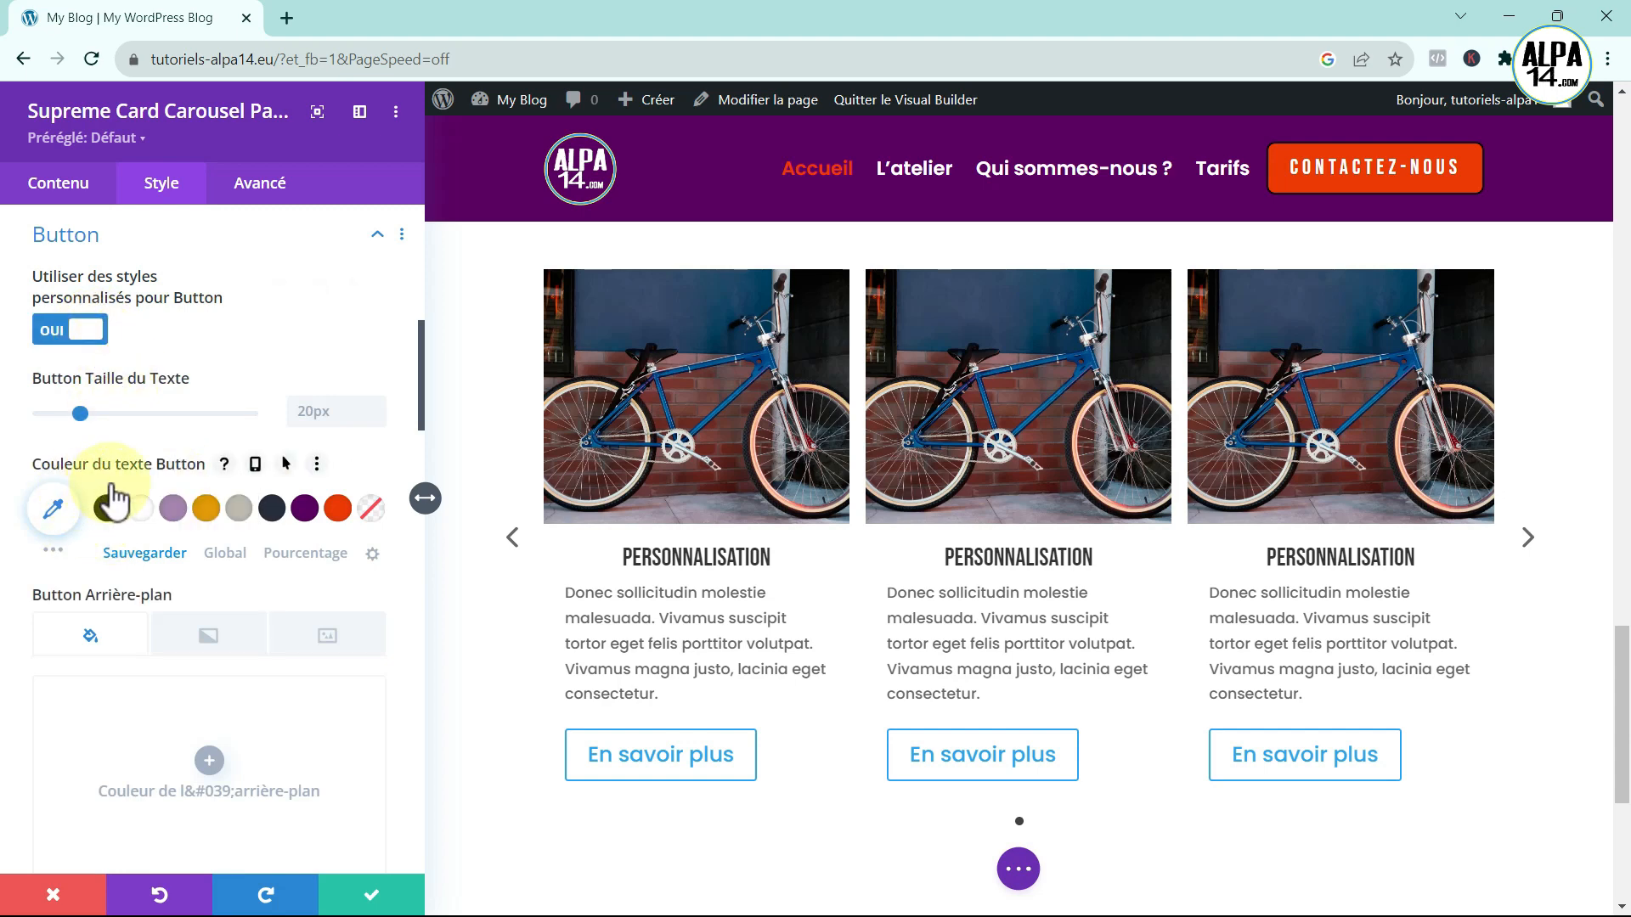
pyautogui.click(141, 512)
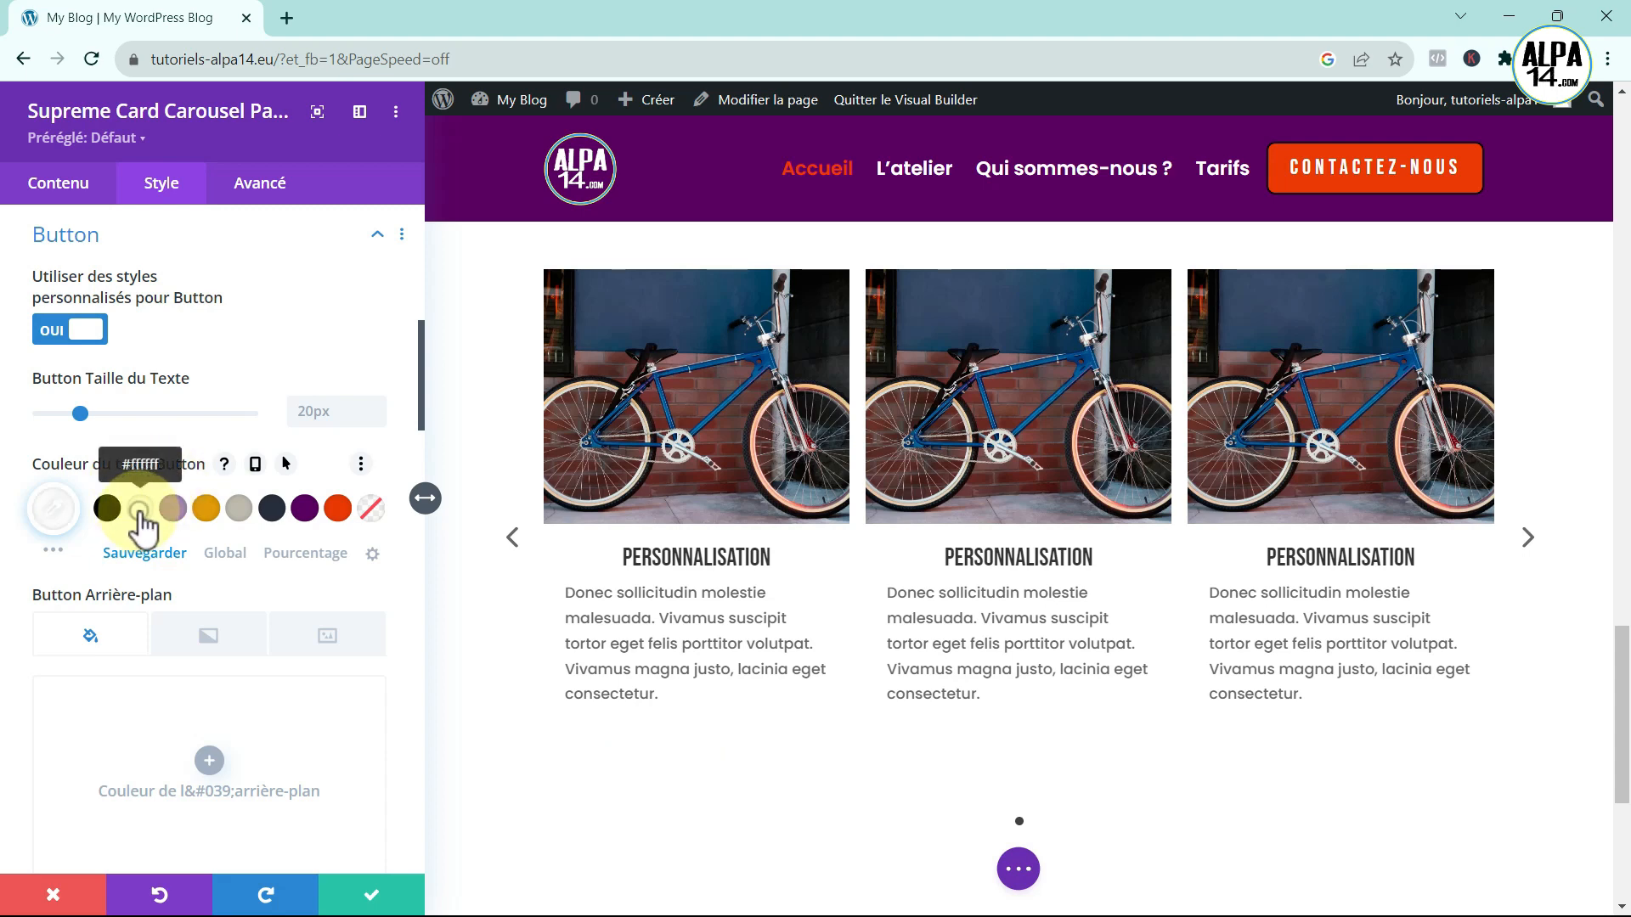
pyautogui.scroll(-3, 289, 578)
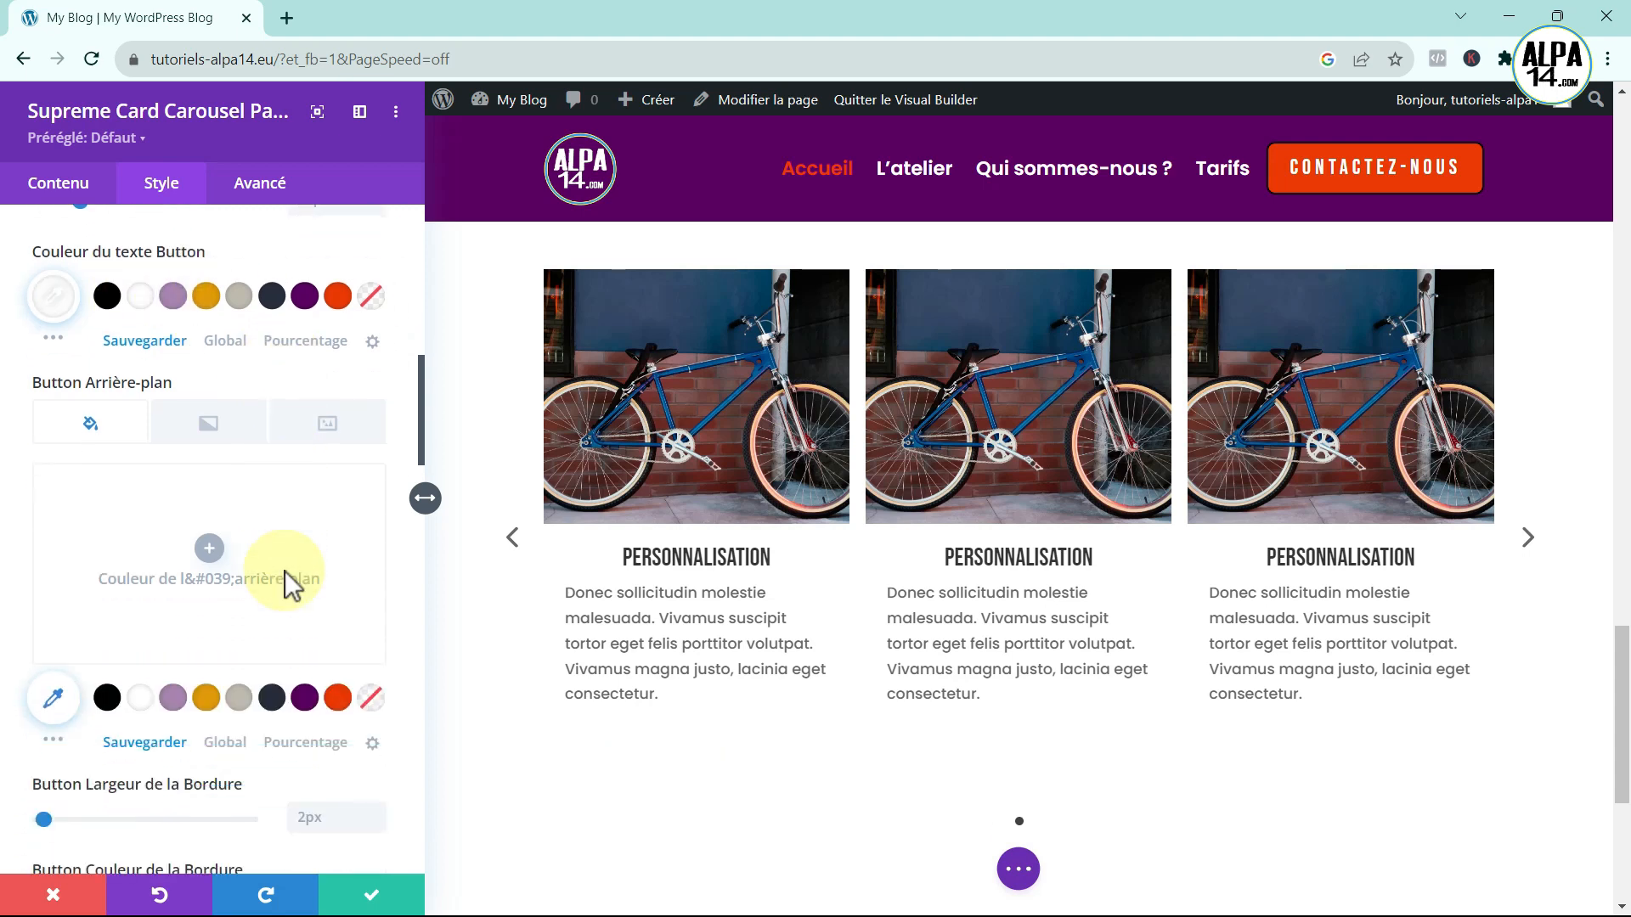
pyautogui.click(337, 698)
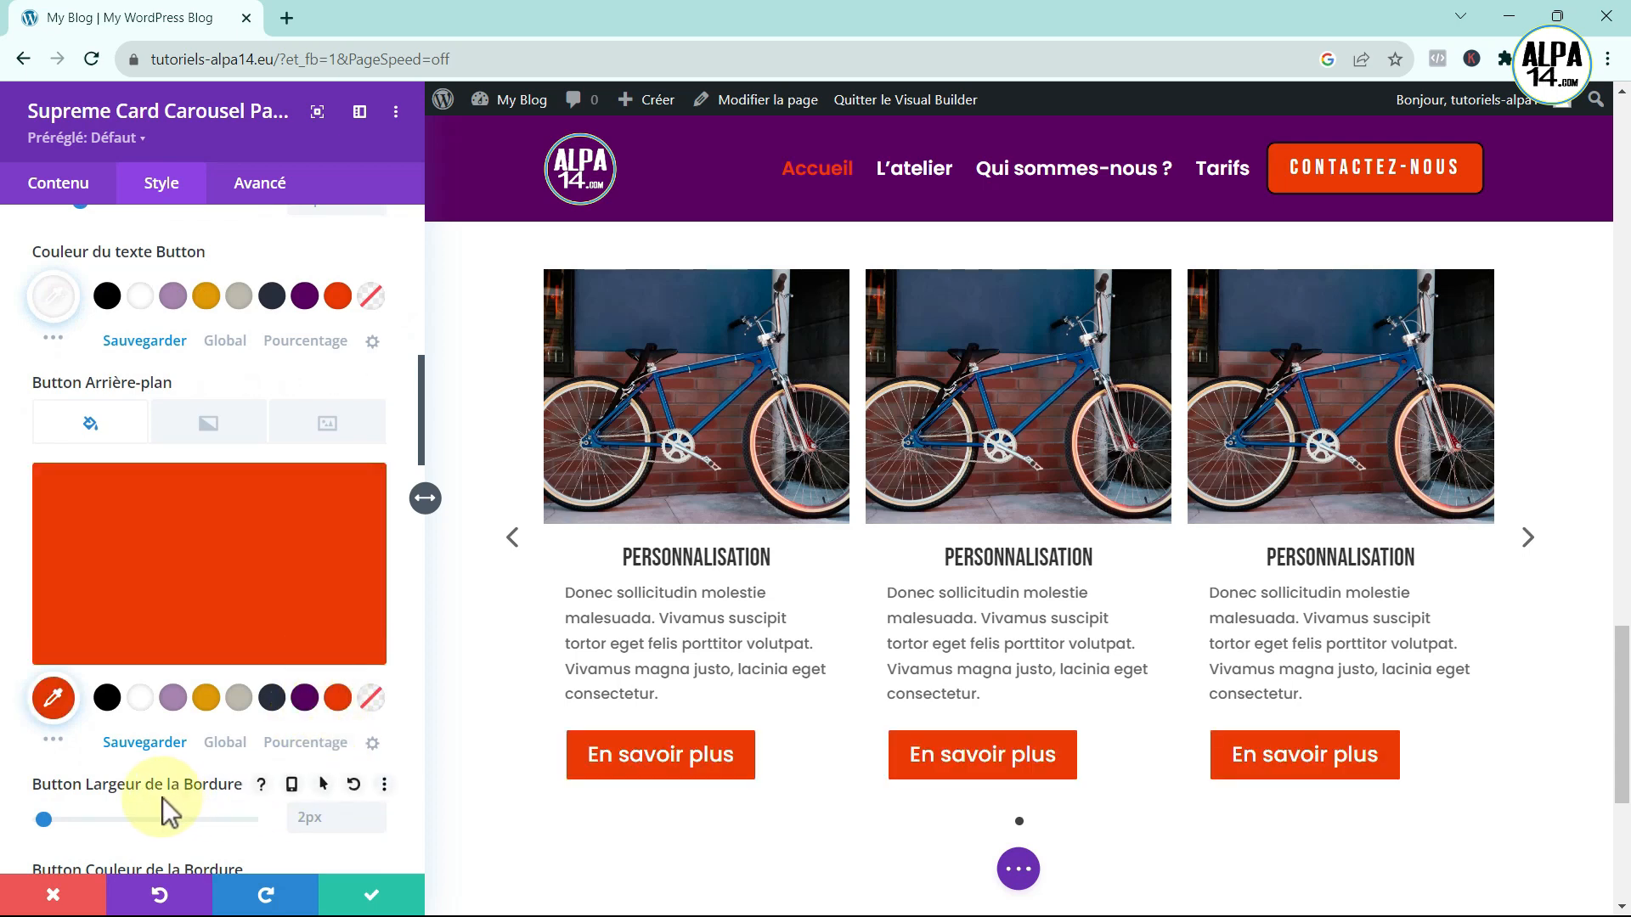
# - Round the carousel buttons' corners with a border radius of 8px, comparing them with the page's existing VENTE DE PIÈCES button
pyautogui.scroll(-1, 165, 807)
pyautogui.scroll(-2, 168, 803)
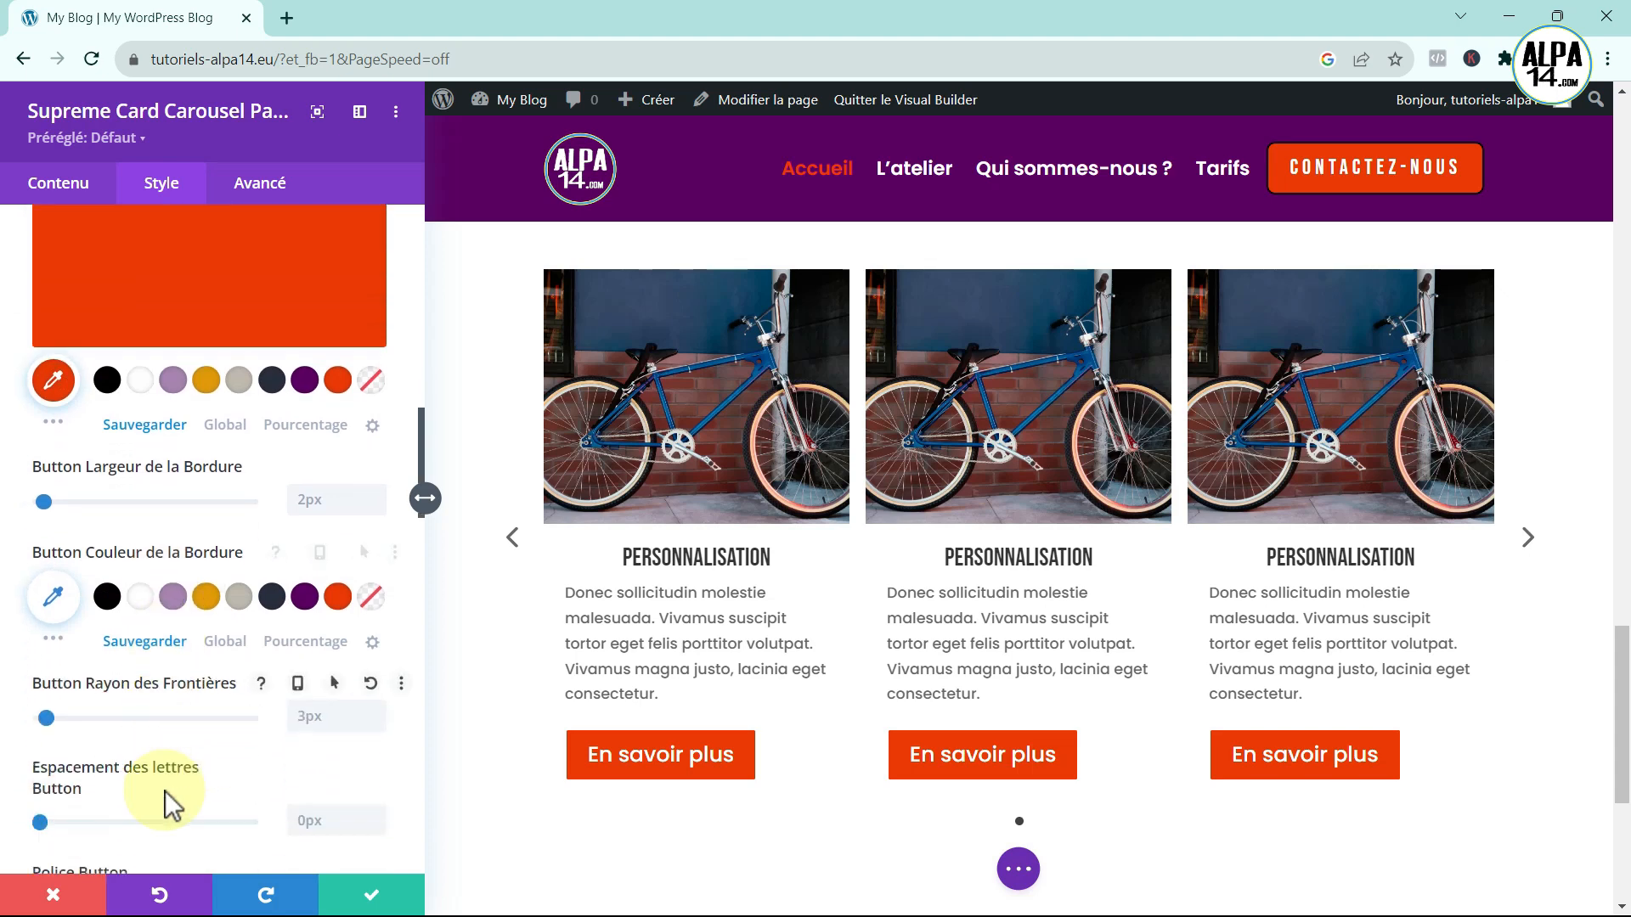
pyautogui.click(377, 712)
pyautogui.click(377, 712)
pyautogui.click(377, 712)
pyautogui.click(377, 712)
pyautogui.scroll(5, 600, 674)
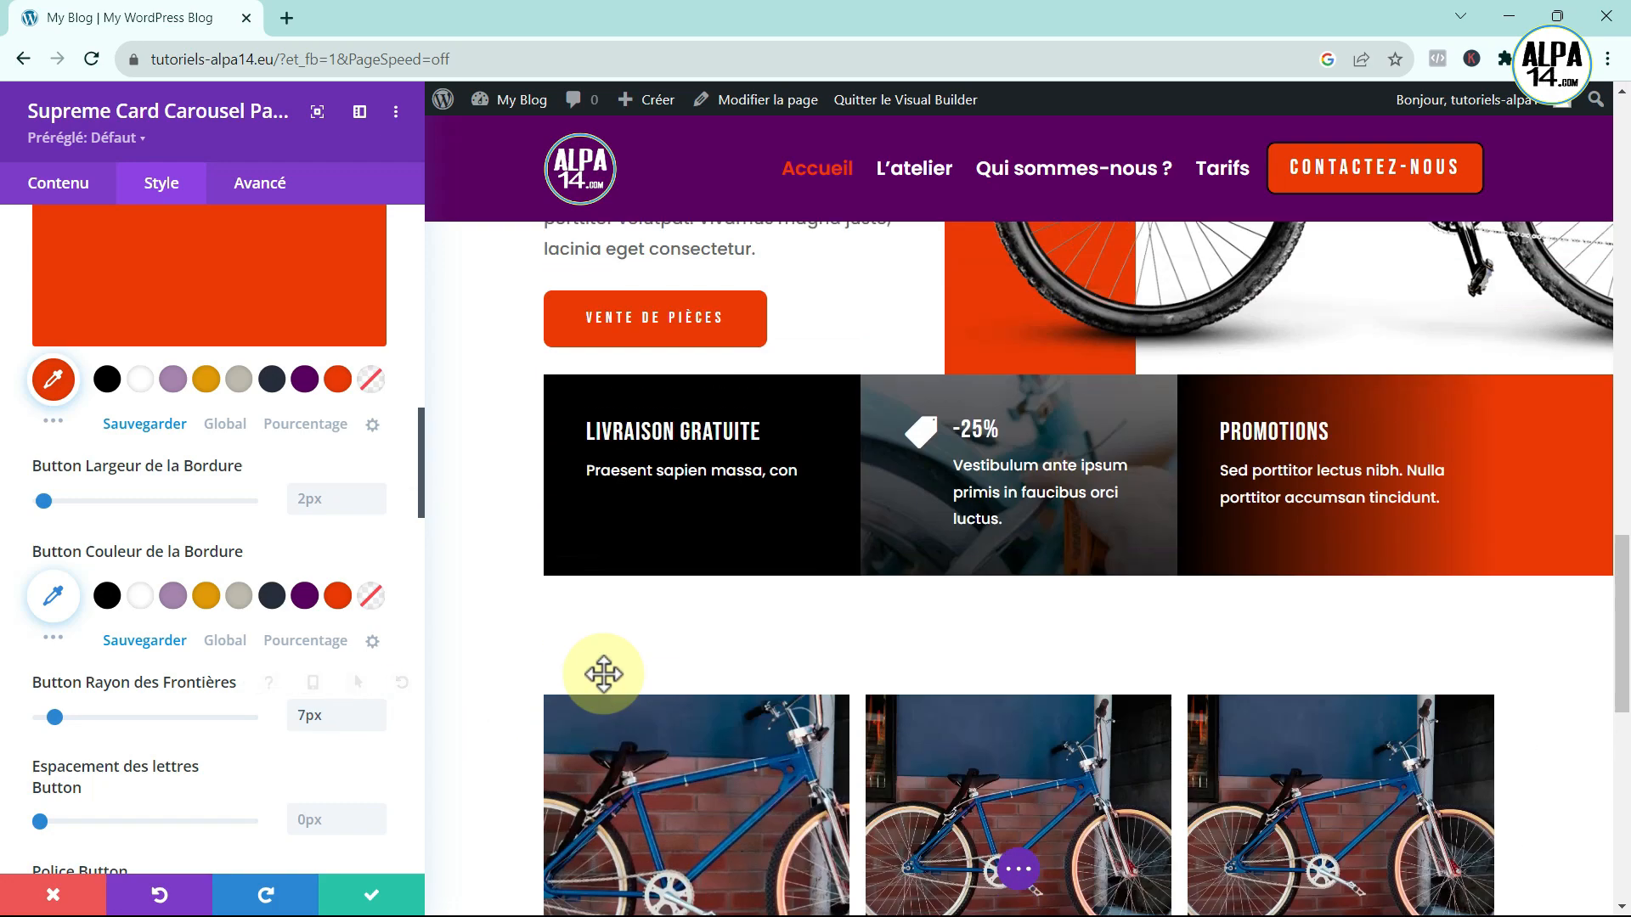
pyautogui.scroll(-2, 600, 671)
pyautogui.scroll(-2, 593, 677)
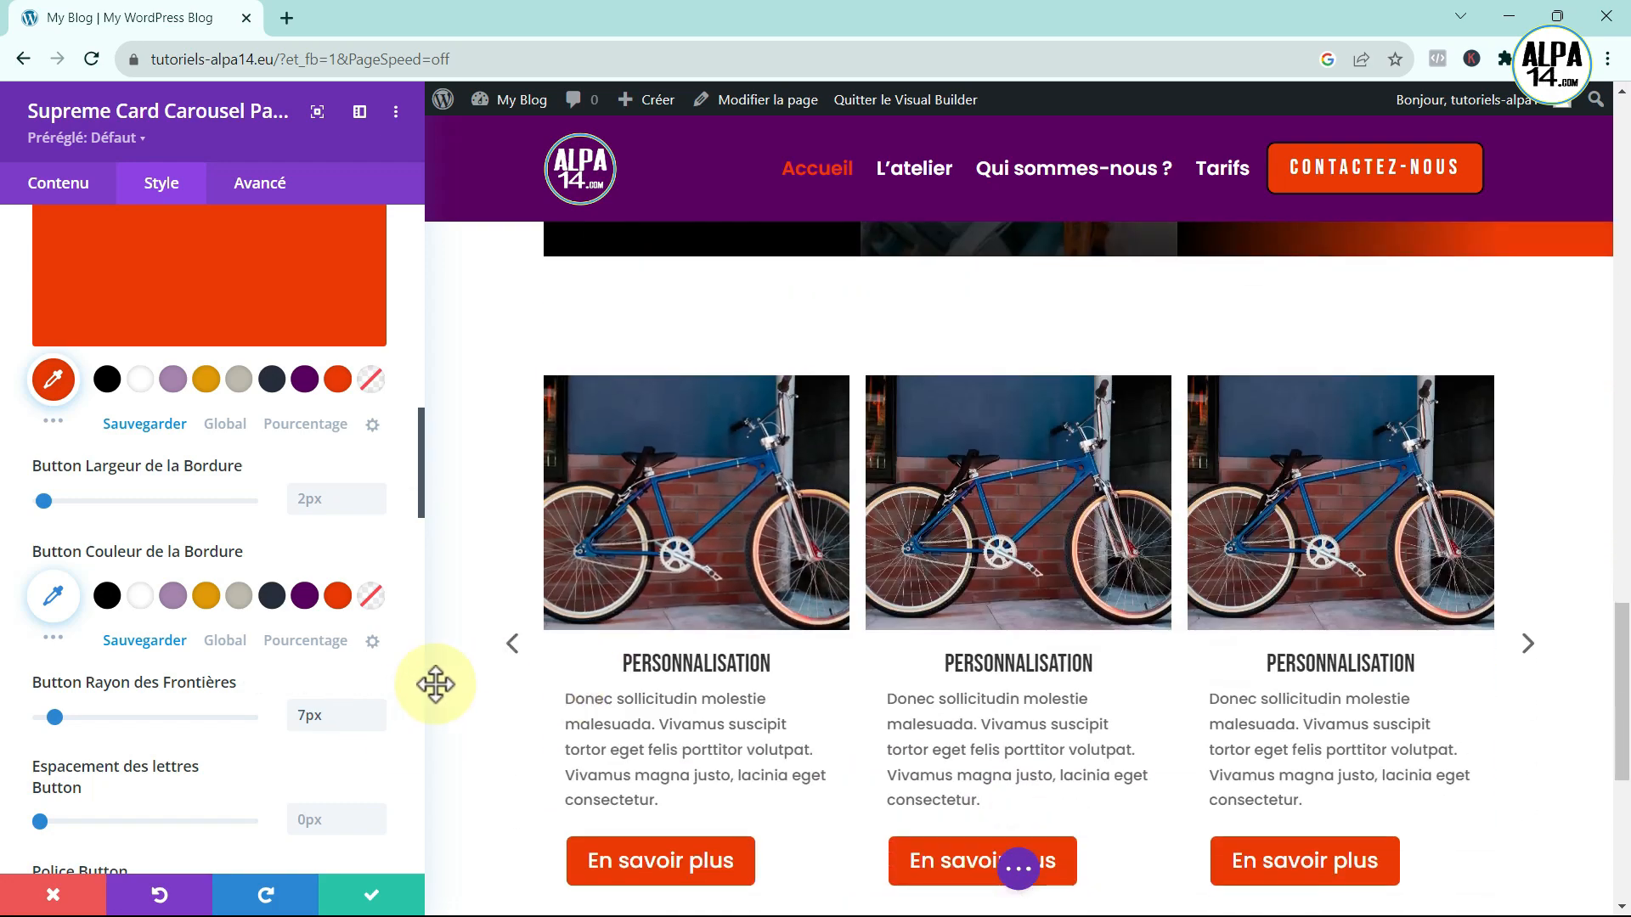
pyautogui.click(381, 708)
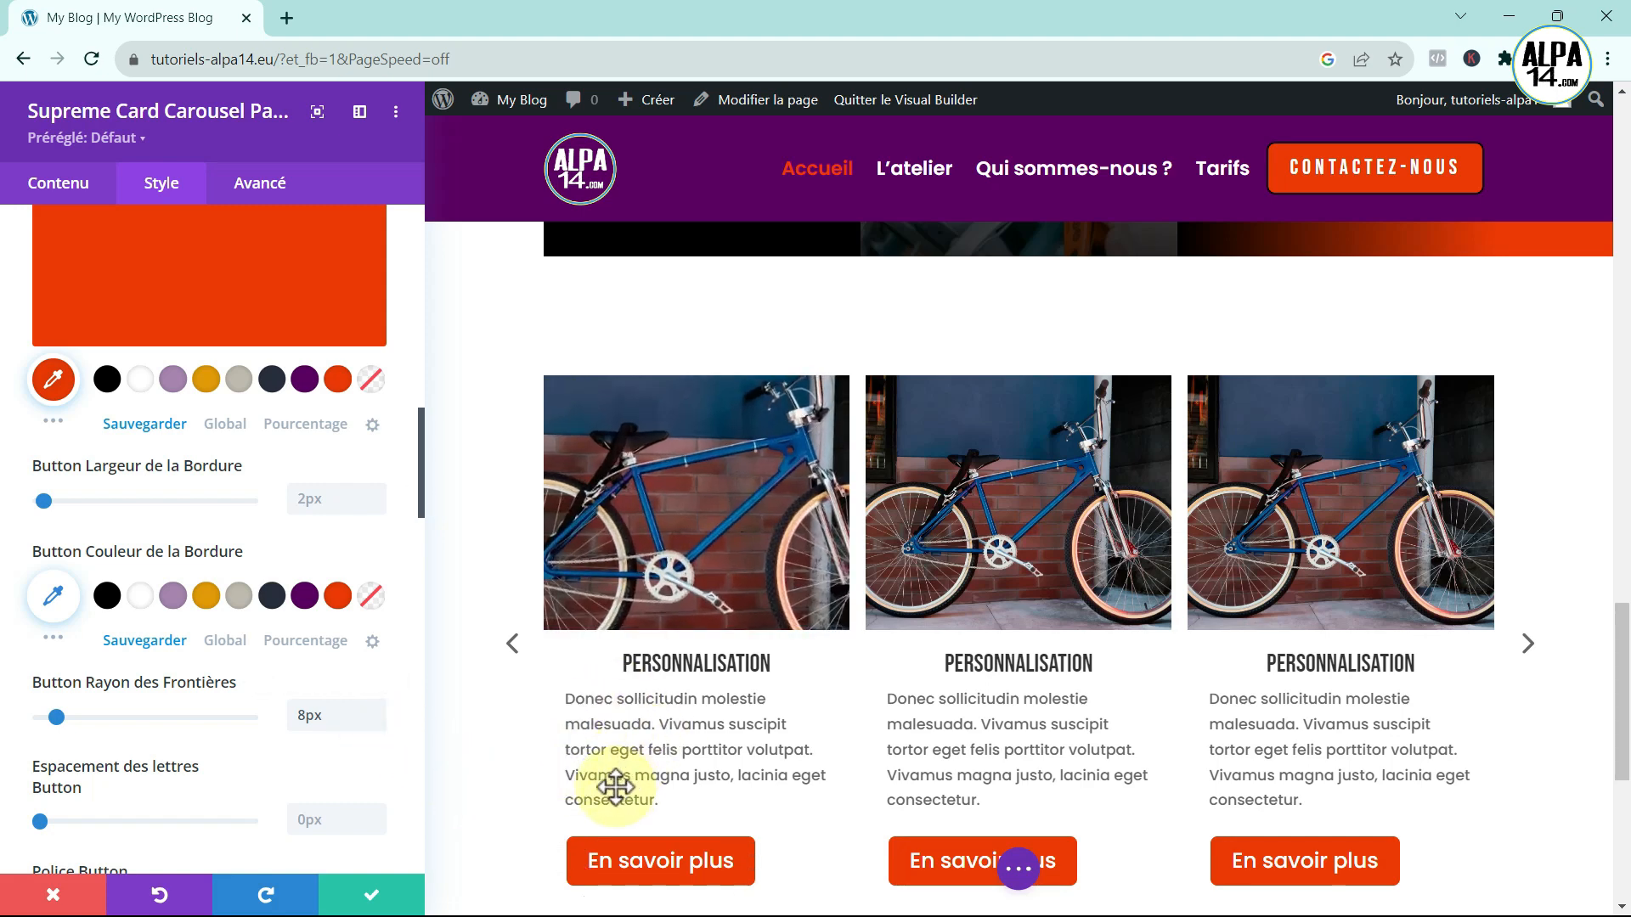
# - Set the font of the carousel's buttons to Bebas Neue
pyautogui.scroll(-3, 336, 710)
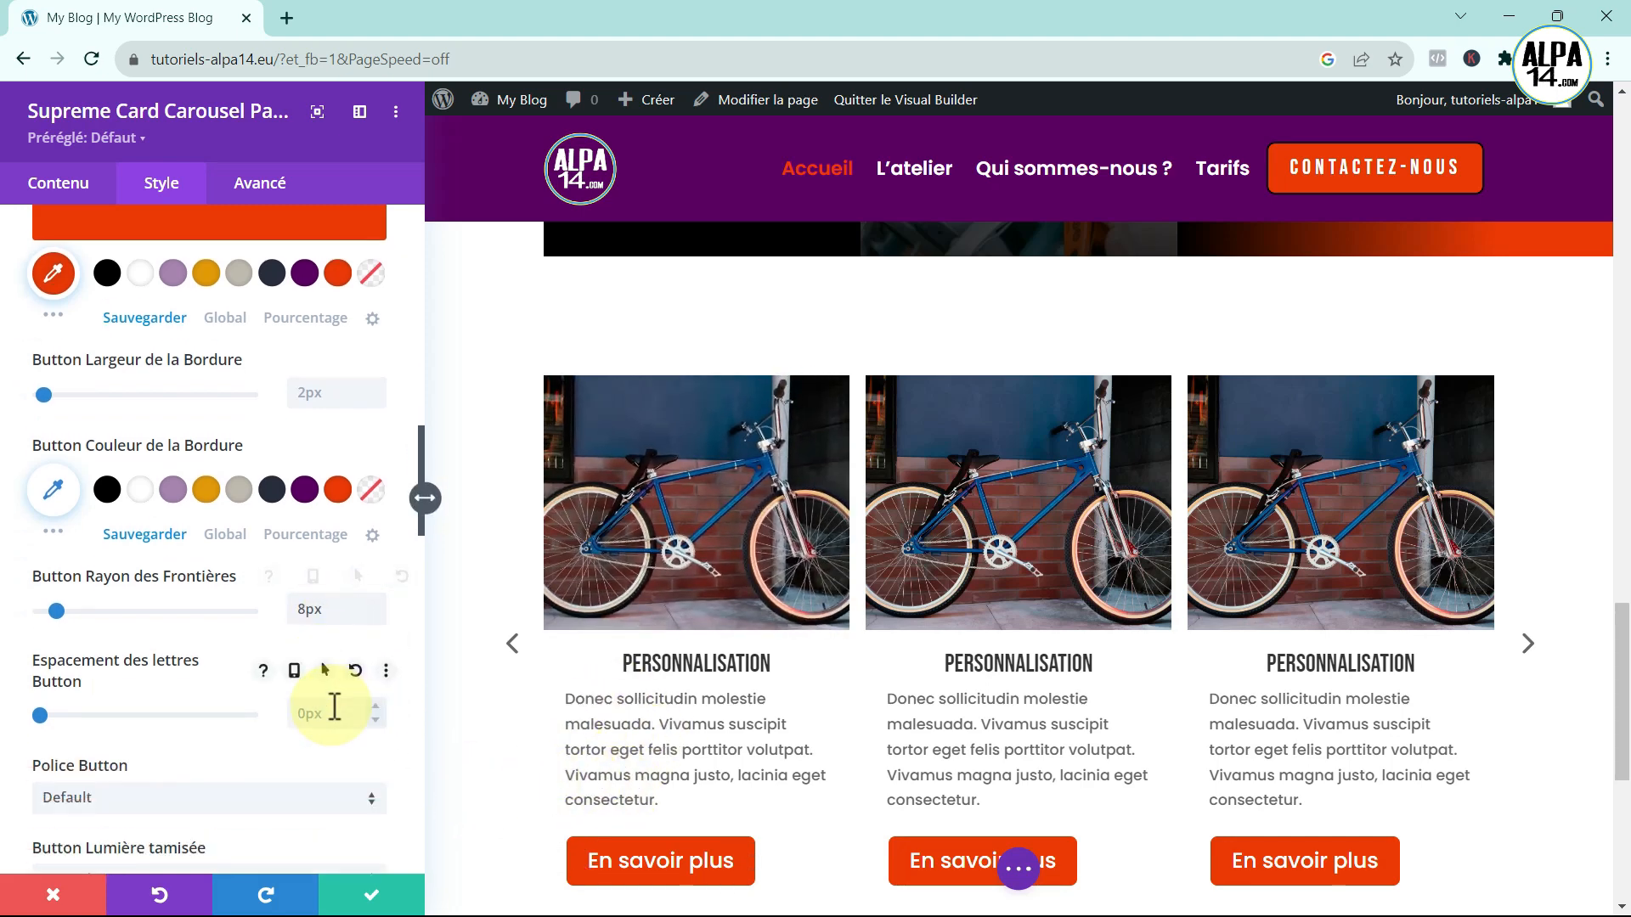
pyautogui.click(373, 699)
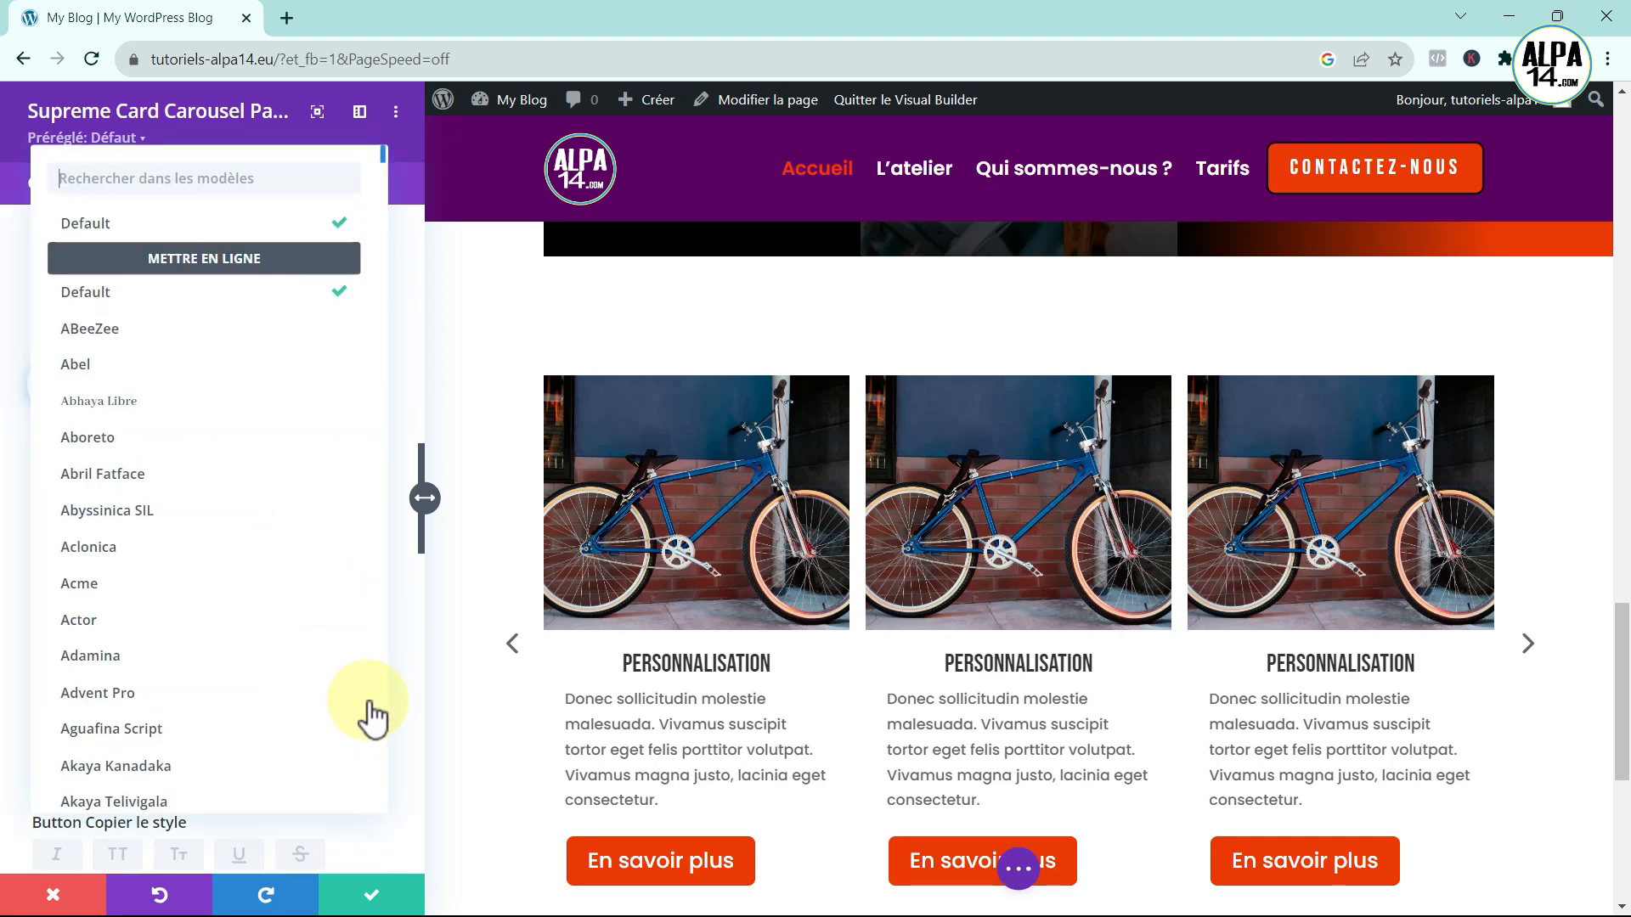
pyautogui.click(102, 191)
pyautogui.write('be')
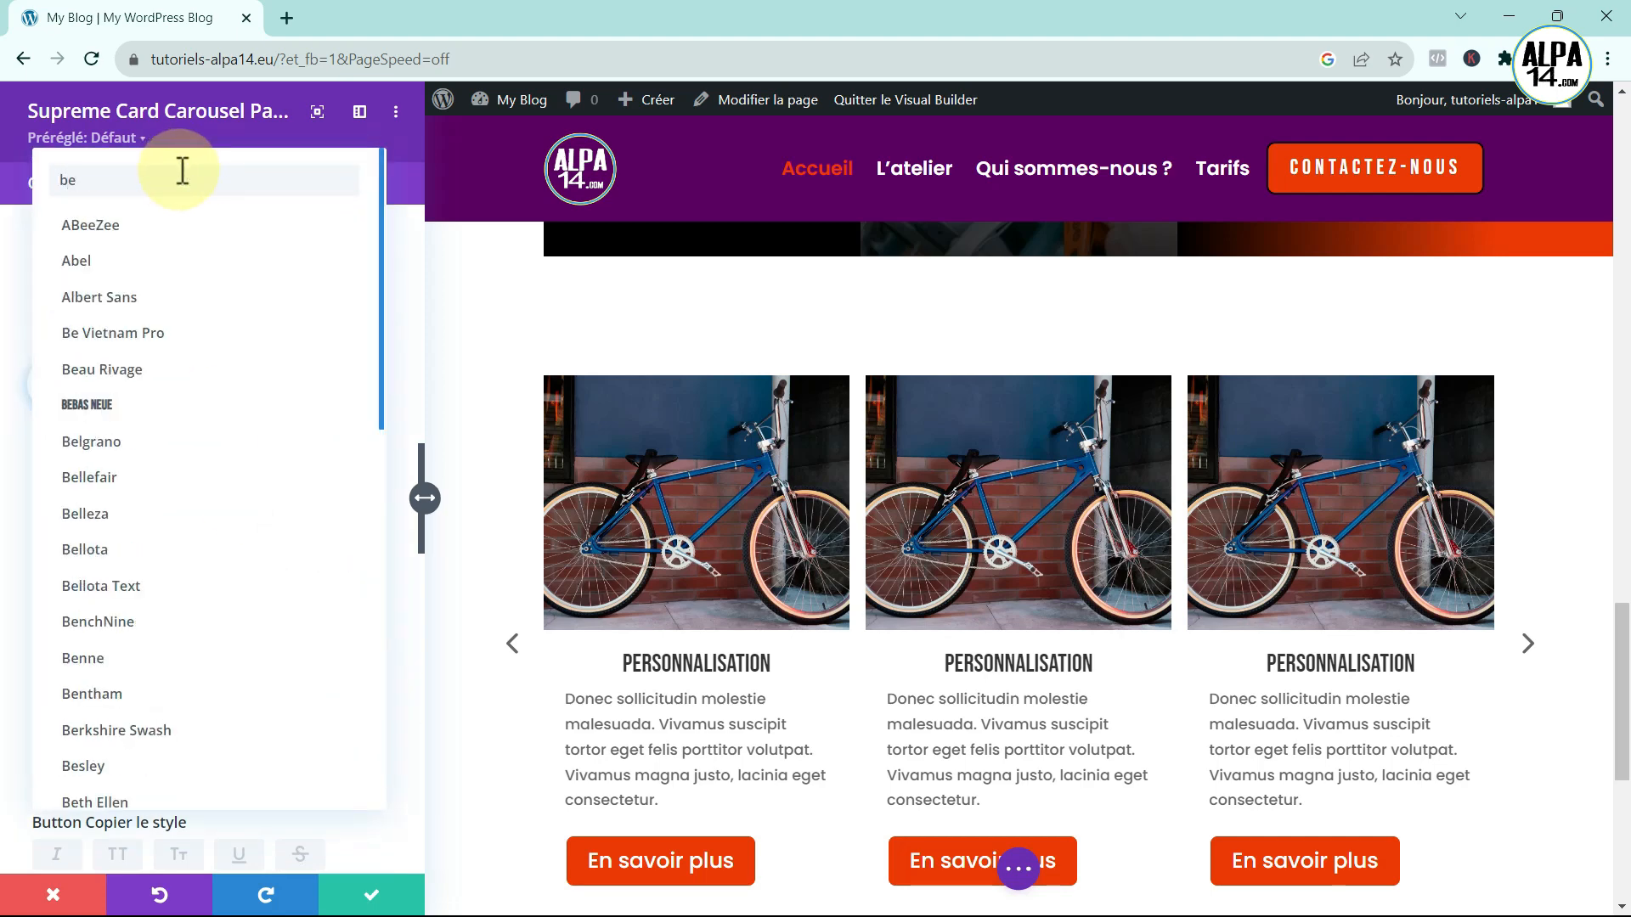
pyautogui.click(134, 414)
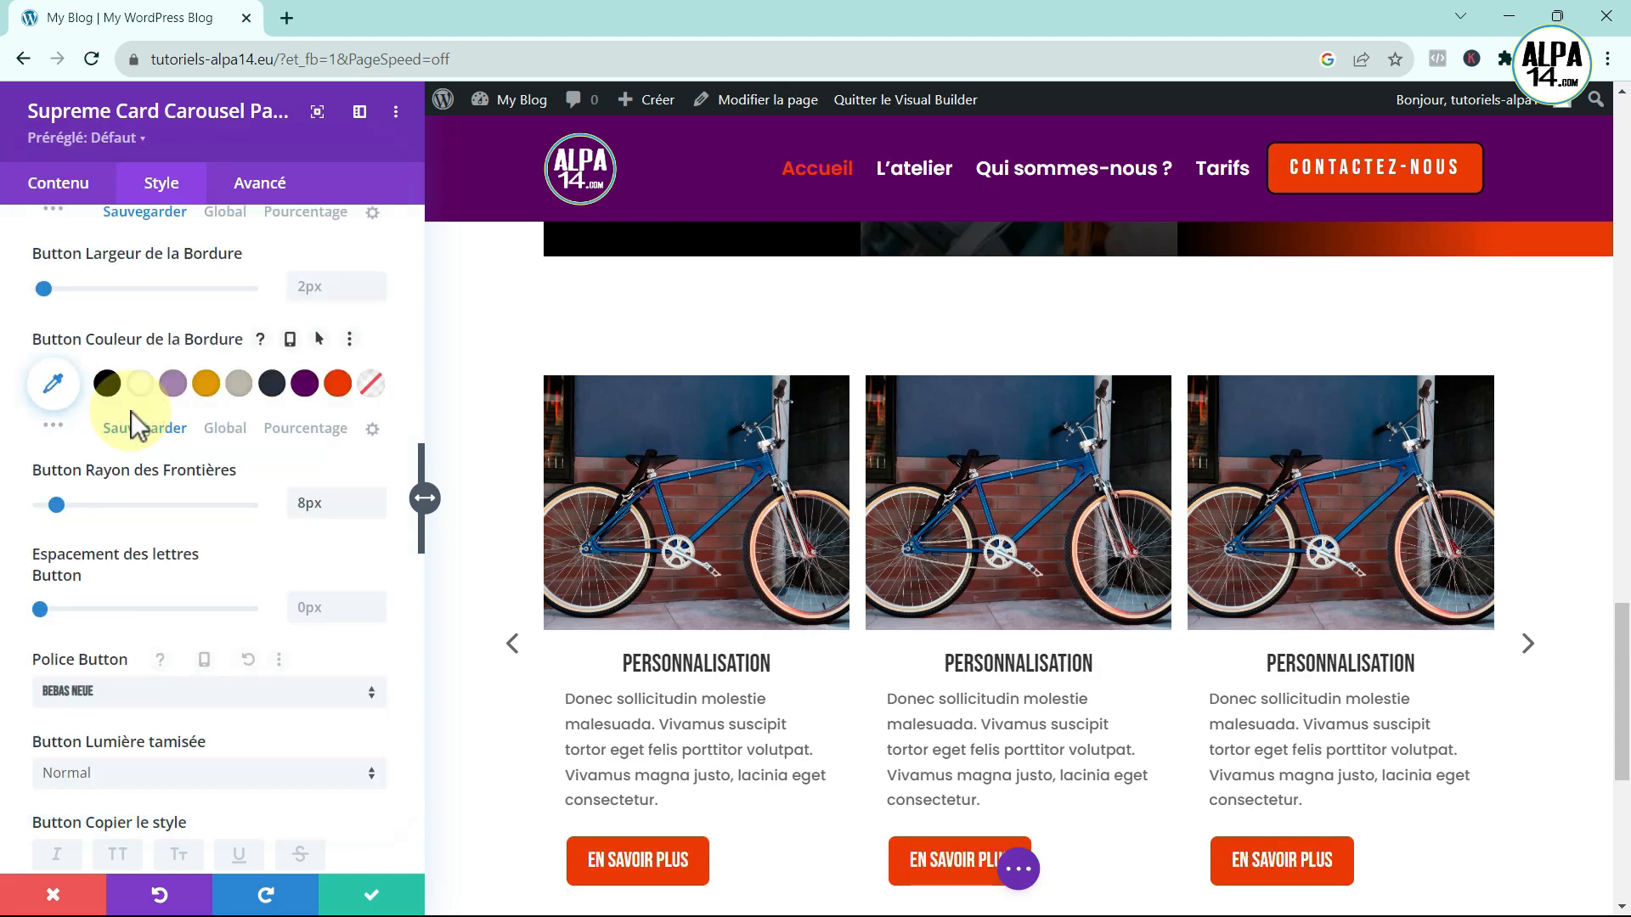
# - Set the letter spacing of the carousel's button text to 4px, using the VENTE DE PIÈCES button as reference
pyautogui.scroll(4, 739, 559)
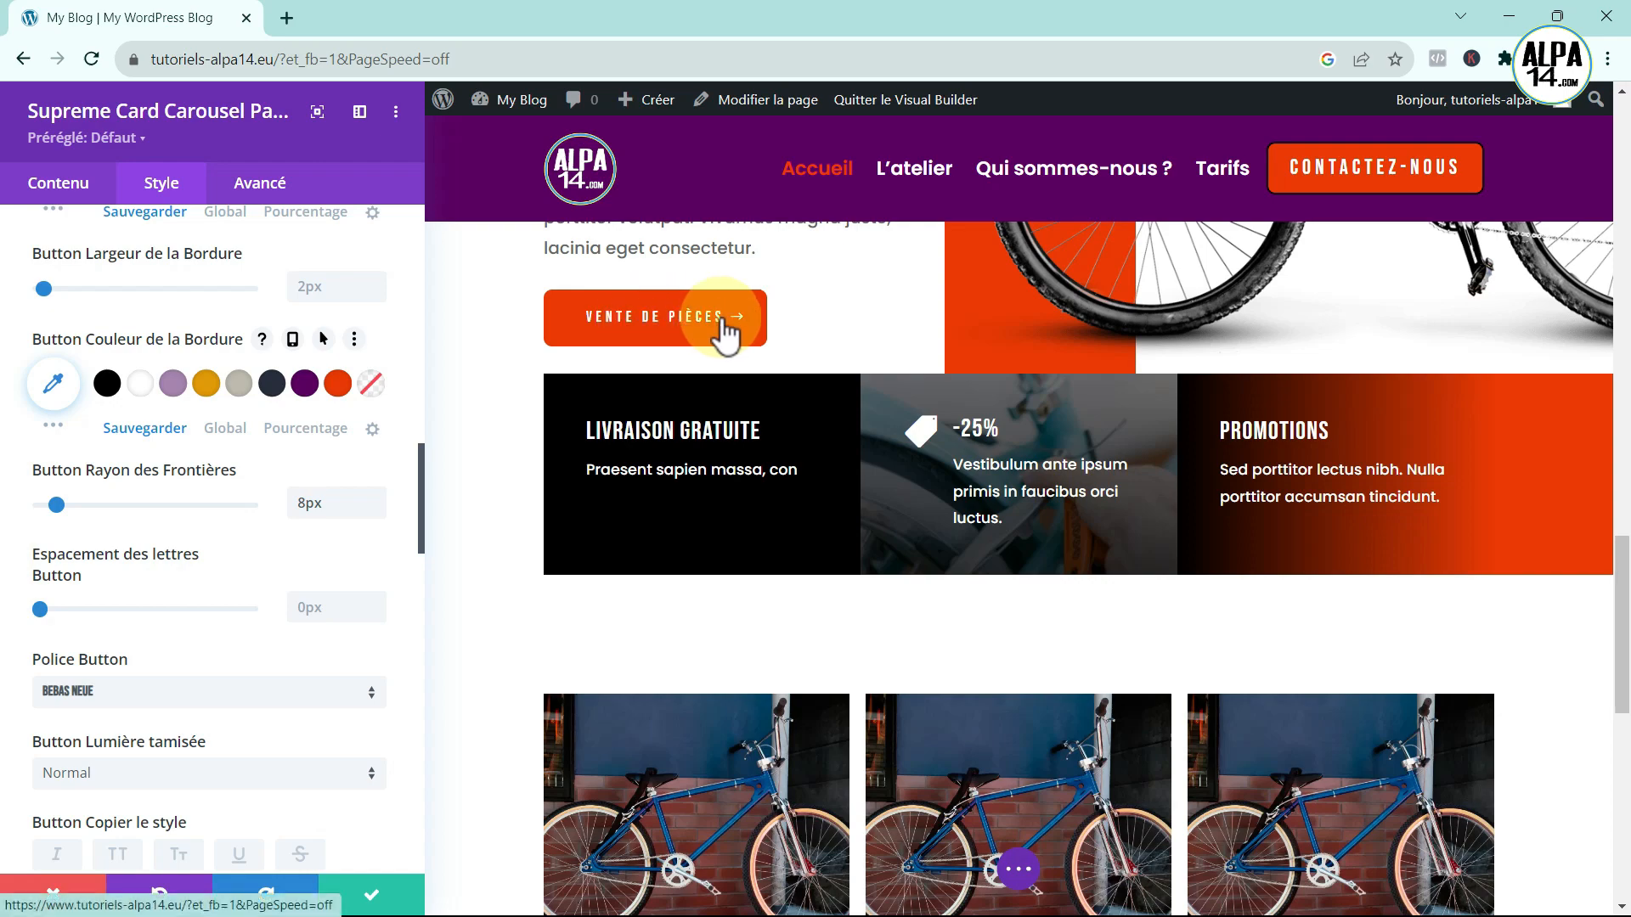
pyautogui.scroll(-6, 576, 693)
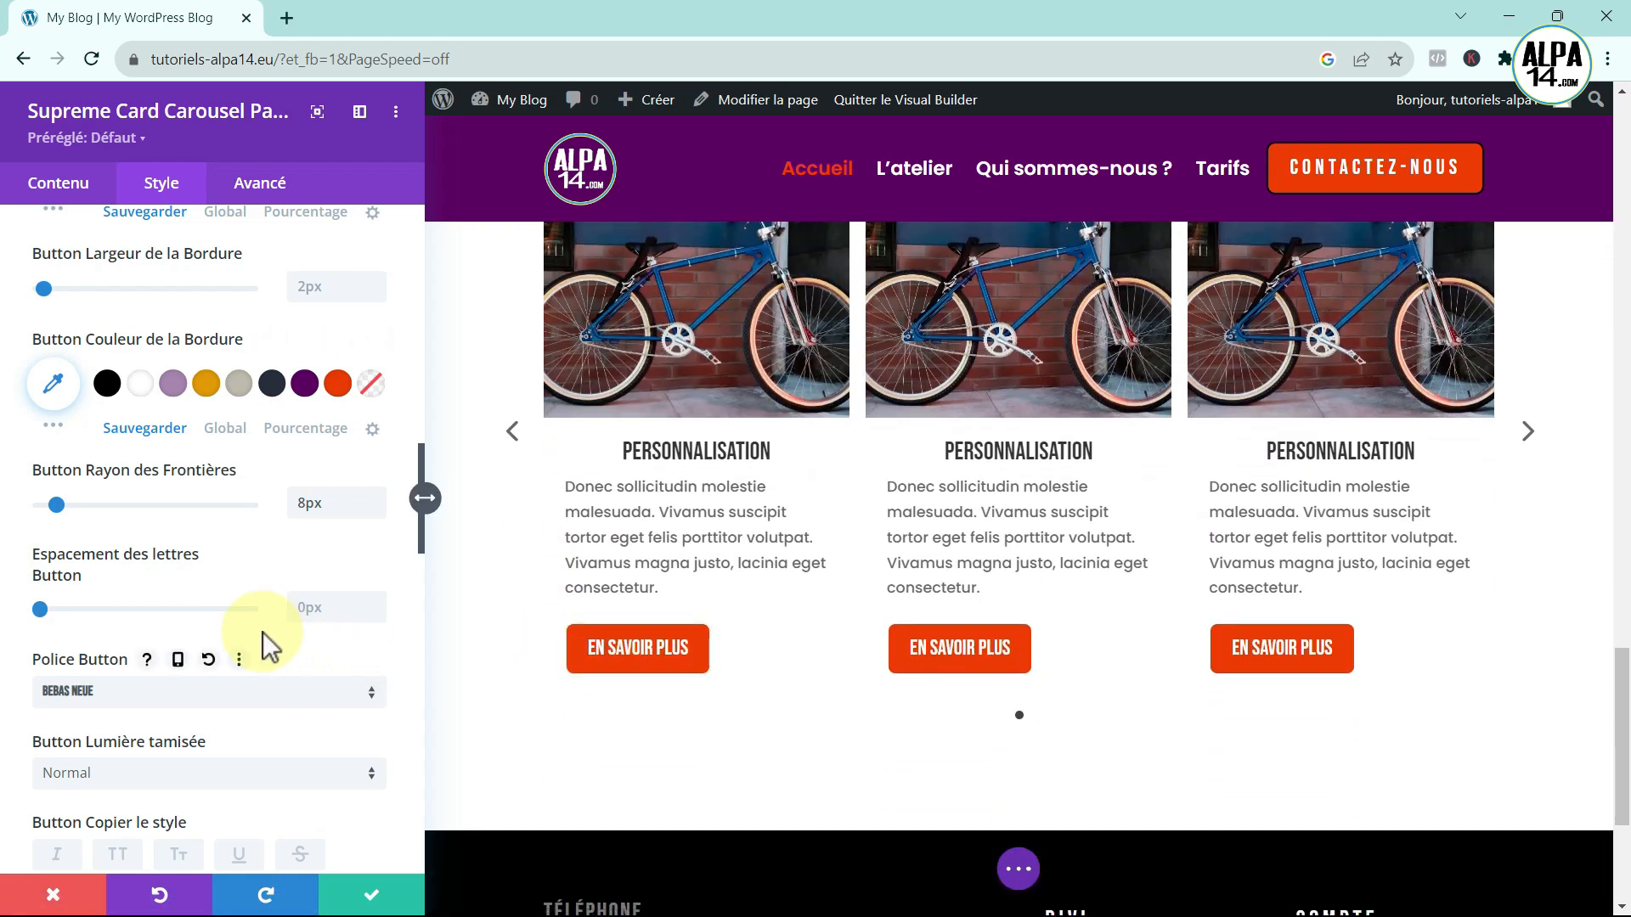
pyautogui.scroll(-2, 318, 394)
pyautogui.scroll(1, 318, 394)
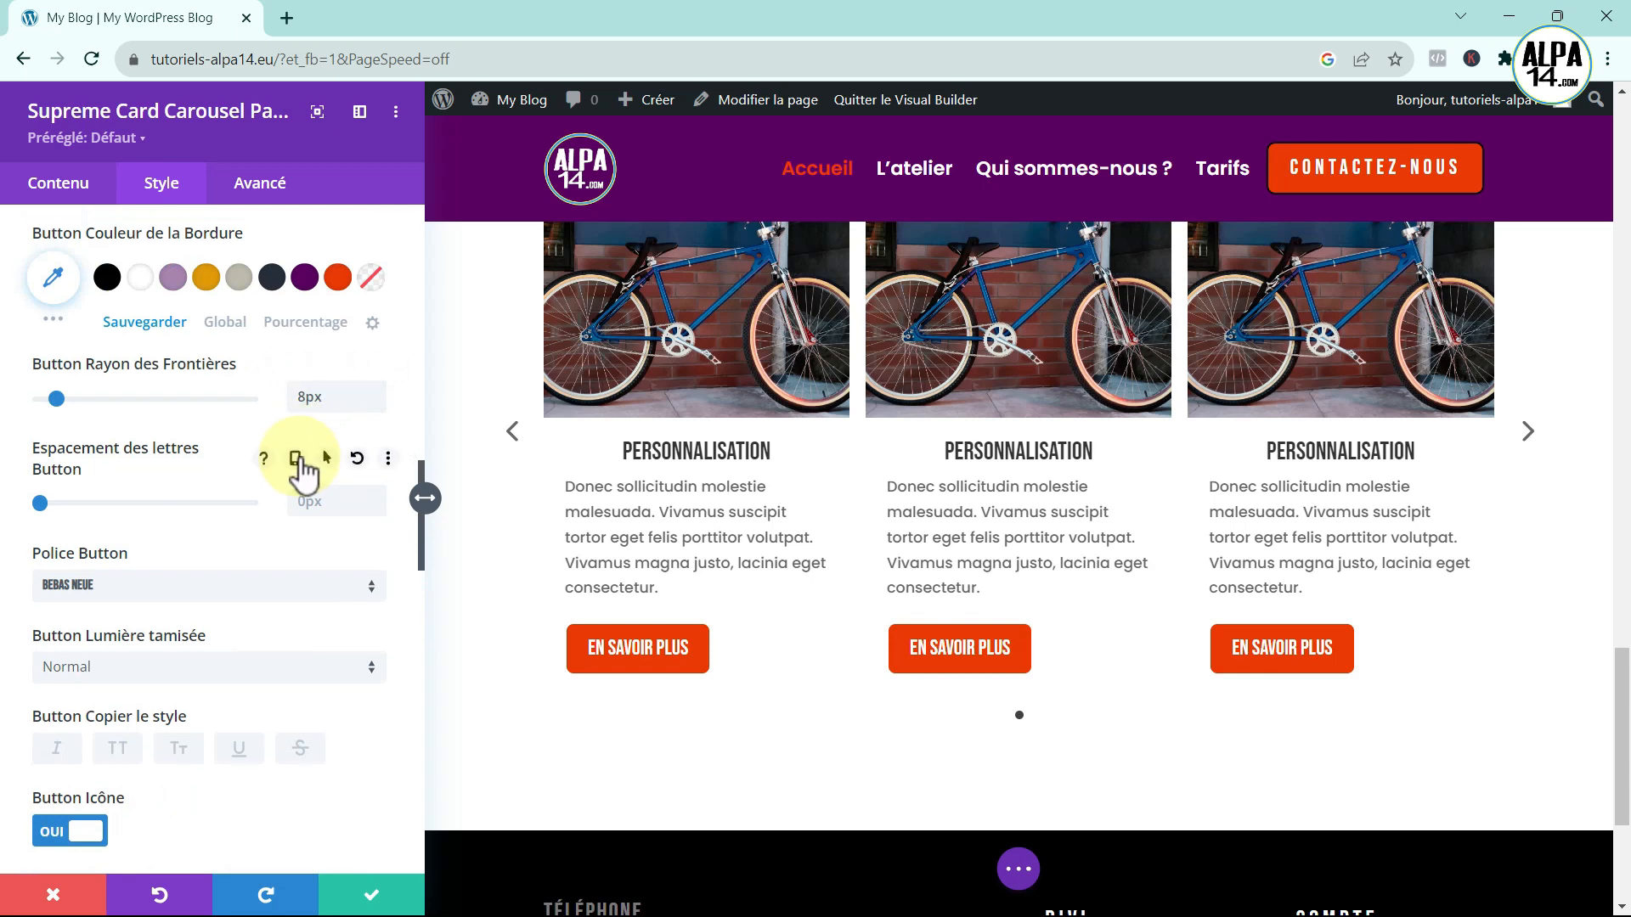
pyautogui.click(377, 496)
pyautogui.click(377, 496)
pyautogui.click(377, 497)
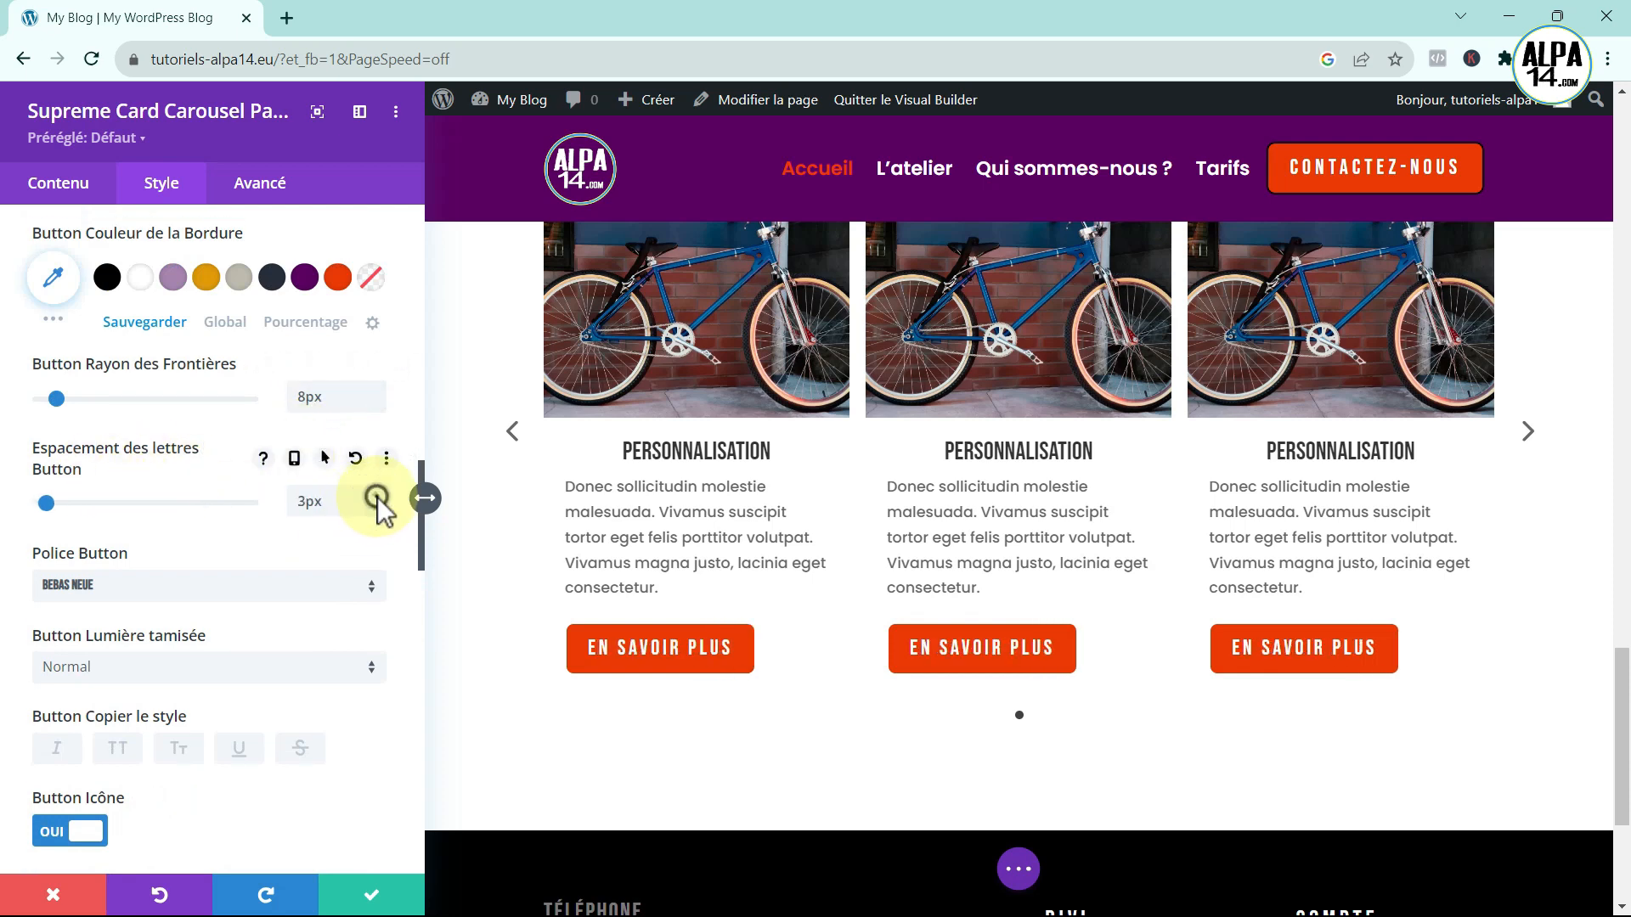
pyautogui.click(377, 497)
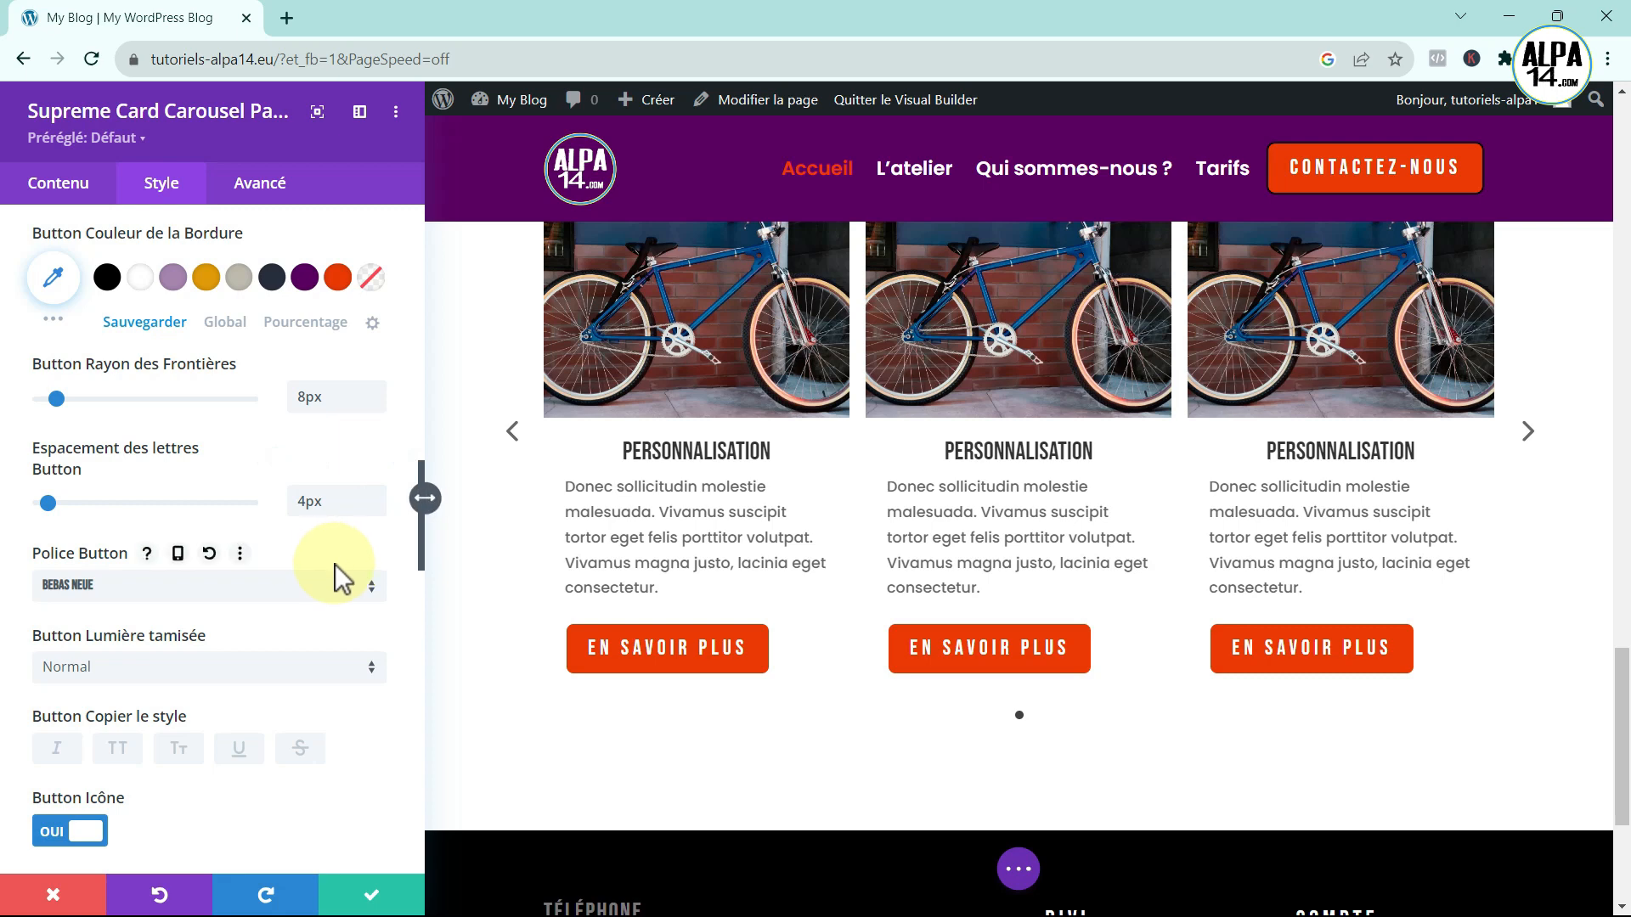
# - Centre the En savoir plus buttons within the carousel's cards
pyautogui.scroll(-5, 334, 569)
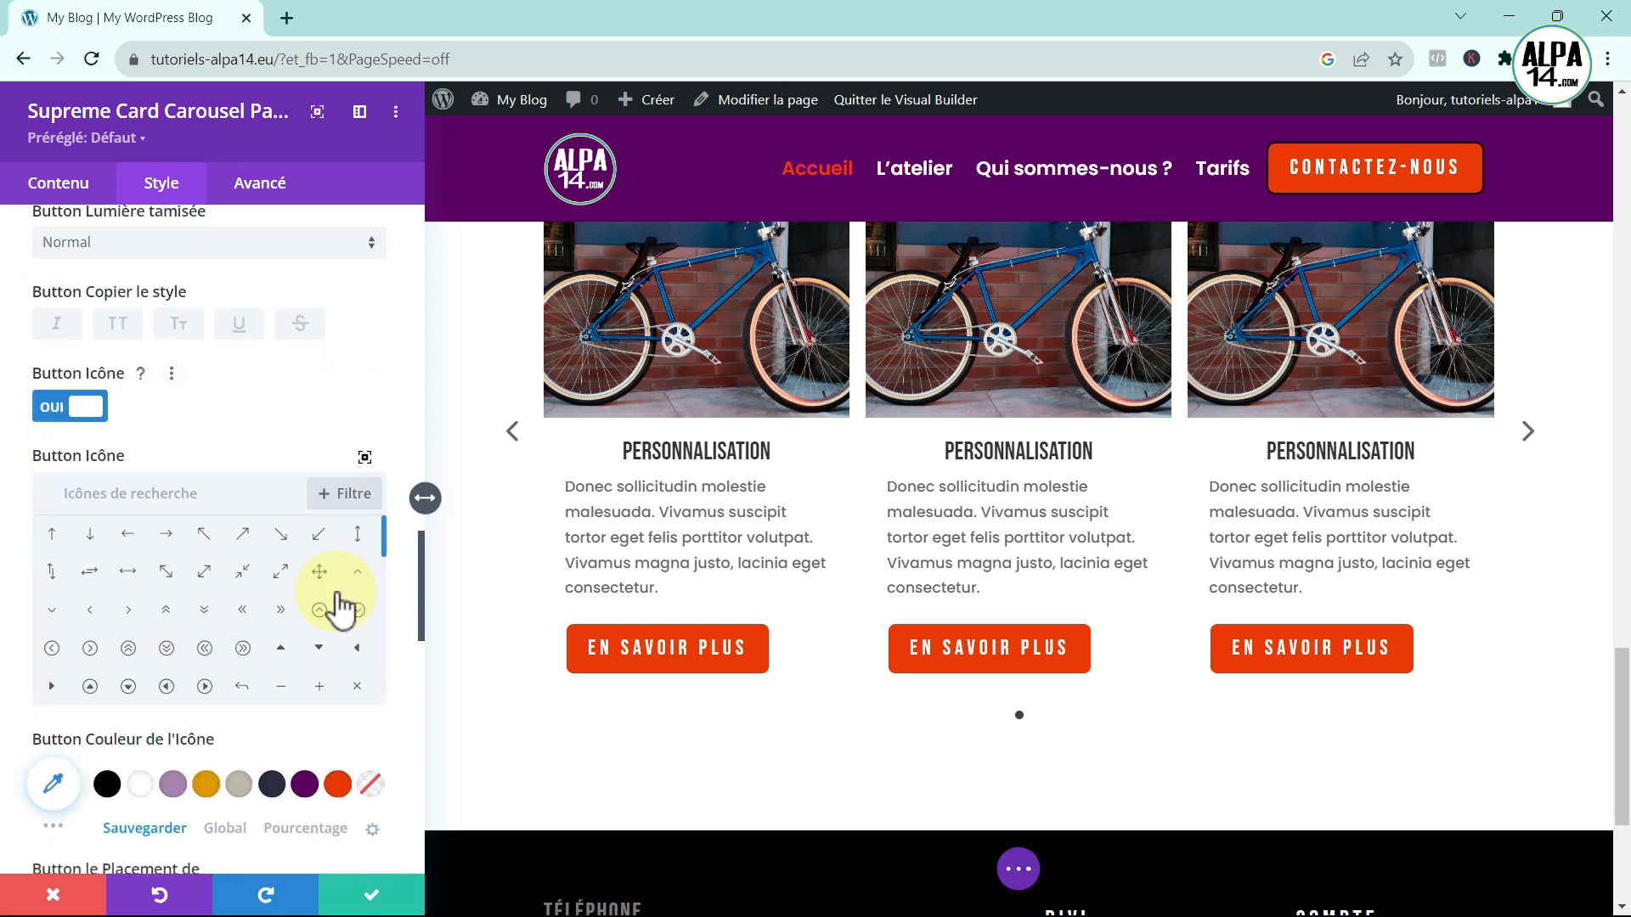
pyautogui.scroll(-5, 336, 594)
pyautogui.scroll(-2, 403, 714)
pyautogui.scroll(-2, 404, 717)
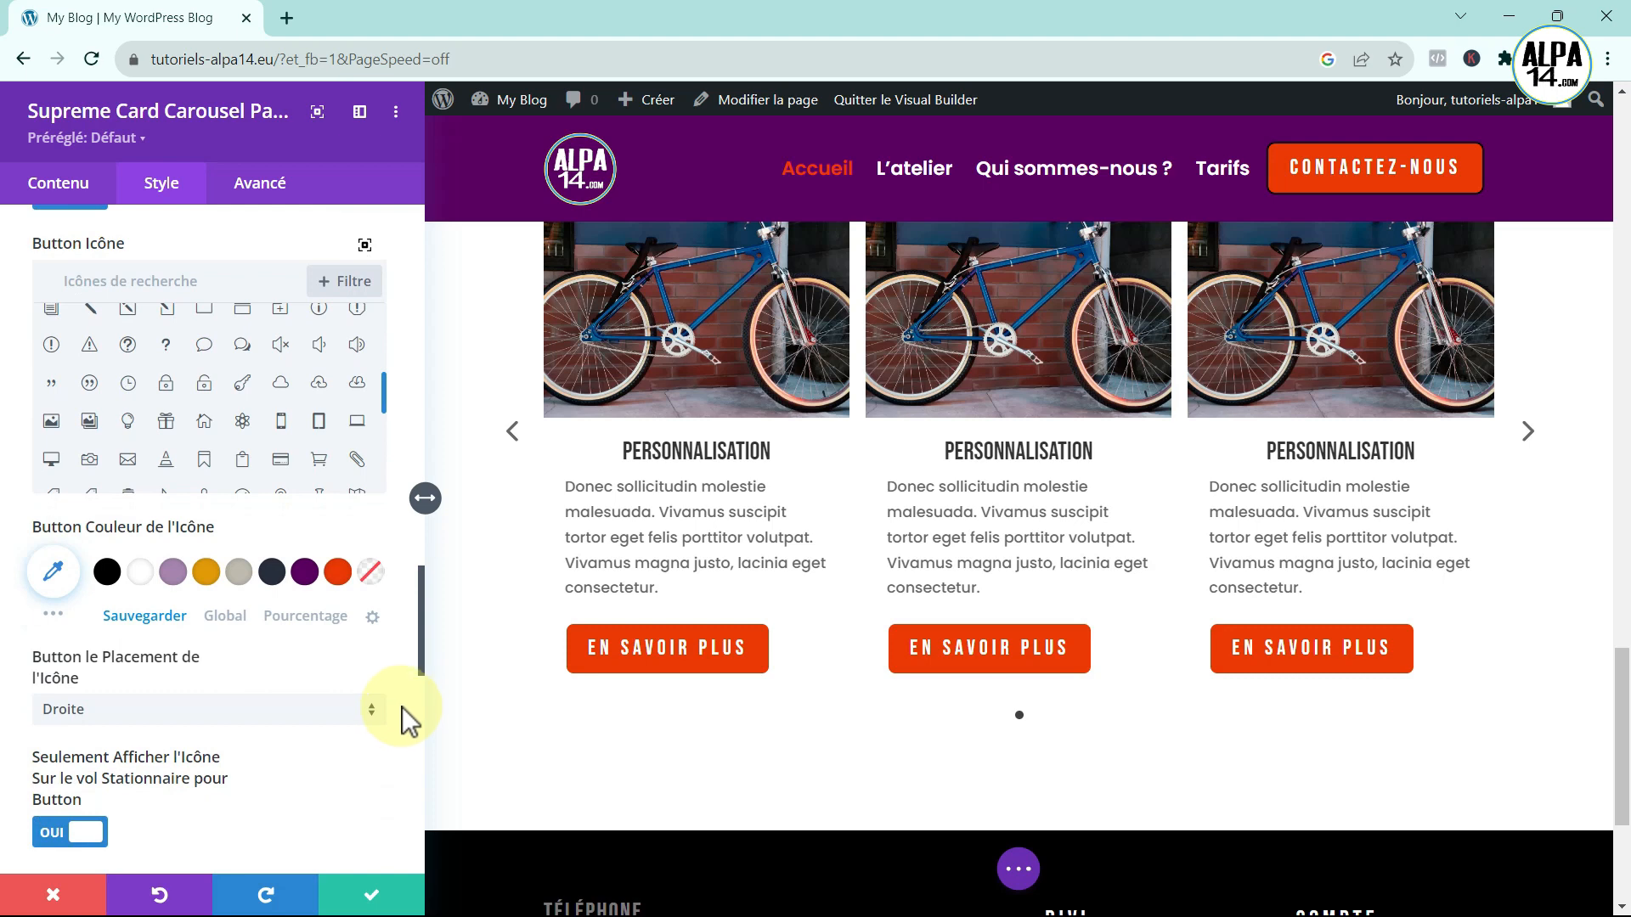
pyautogui.scroll(-5, 406, 718)
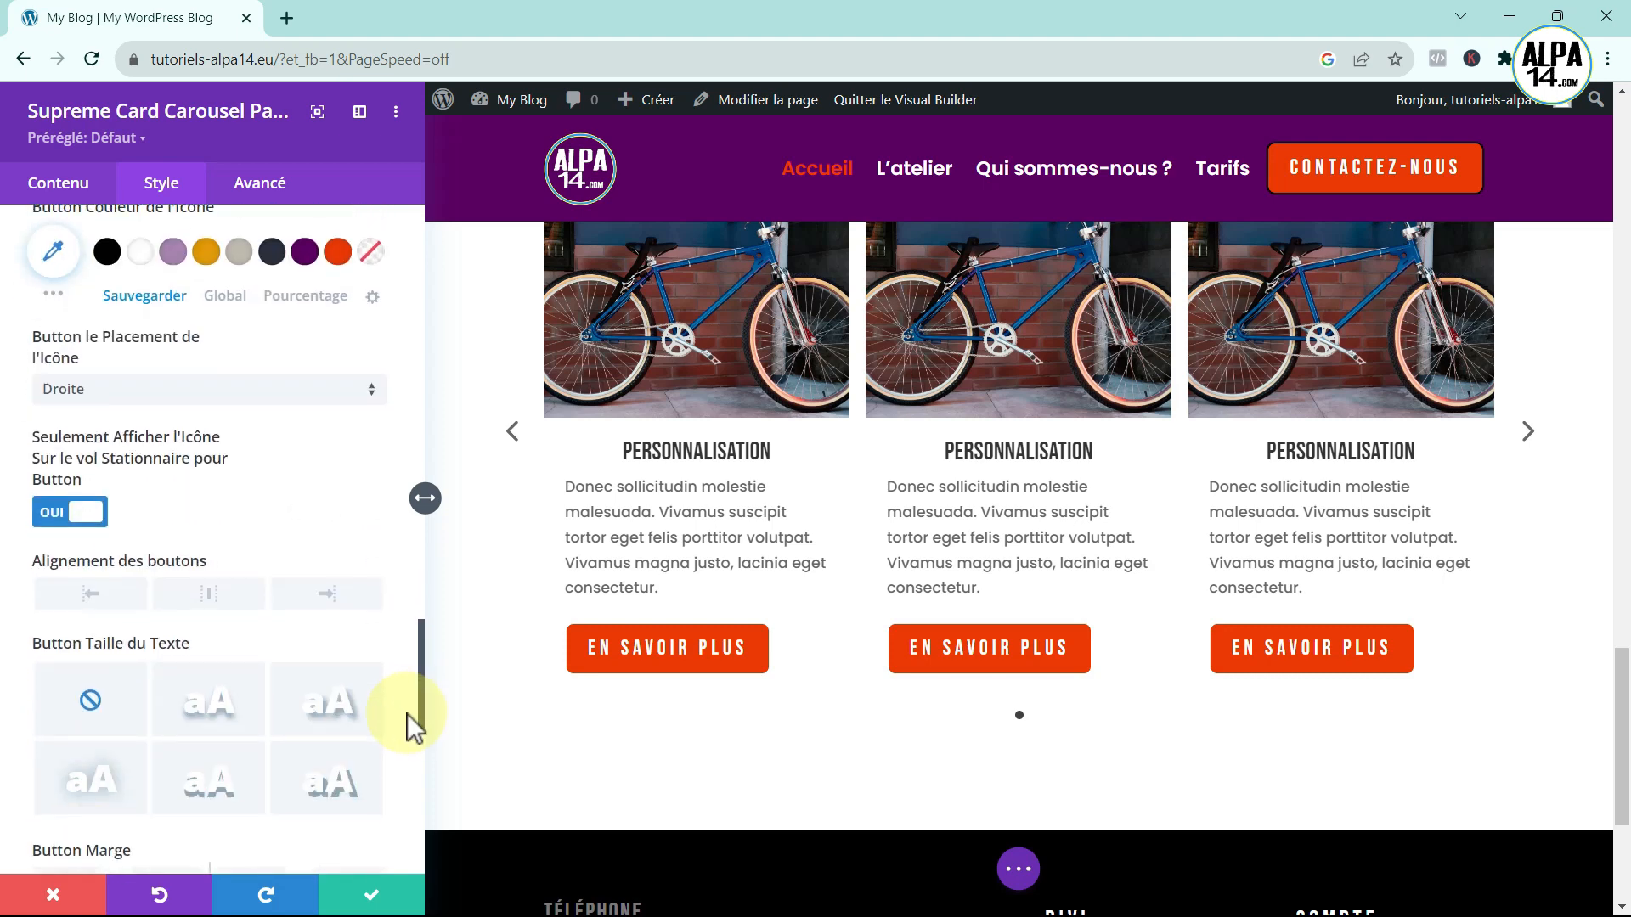
pyautogui.click(210, 491)
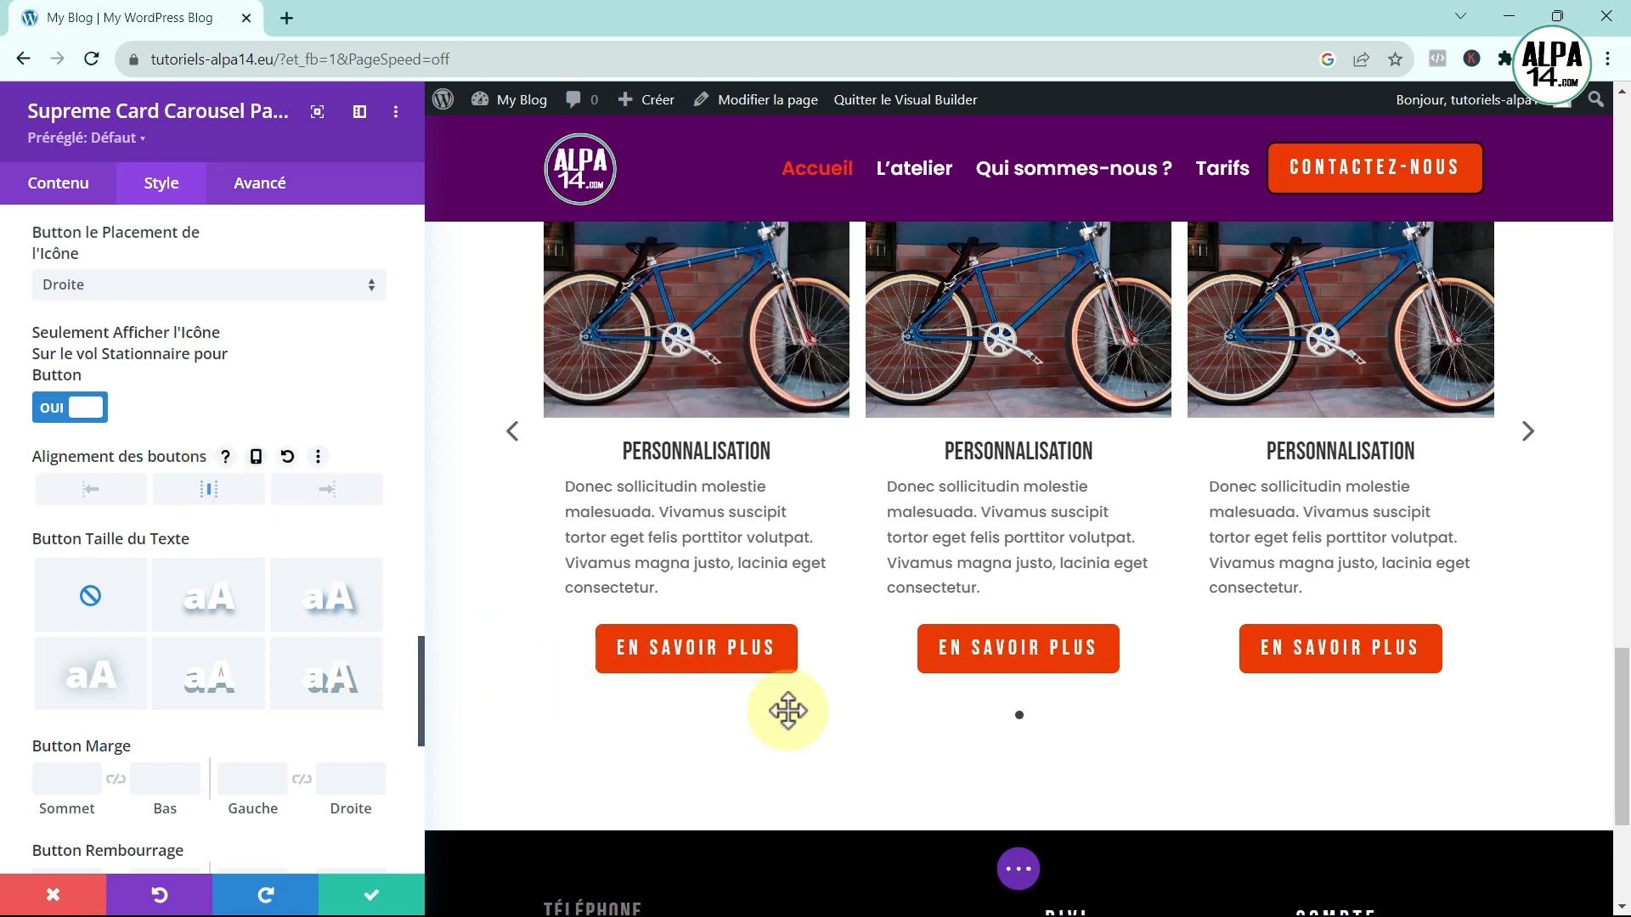
pyautogui.scroll(1, 564, 714)
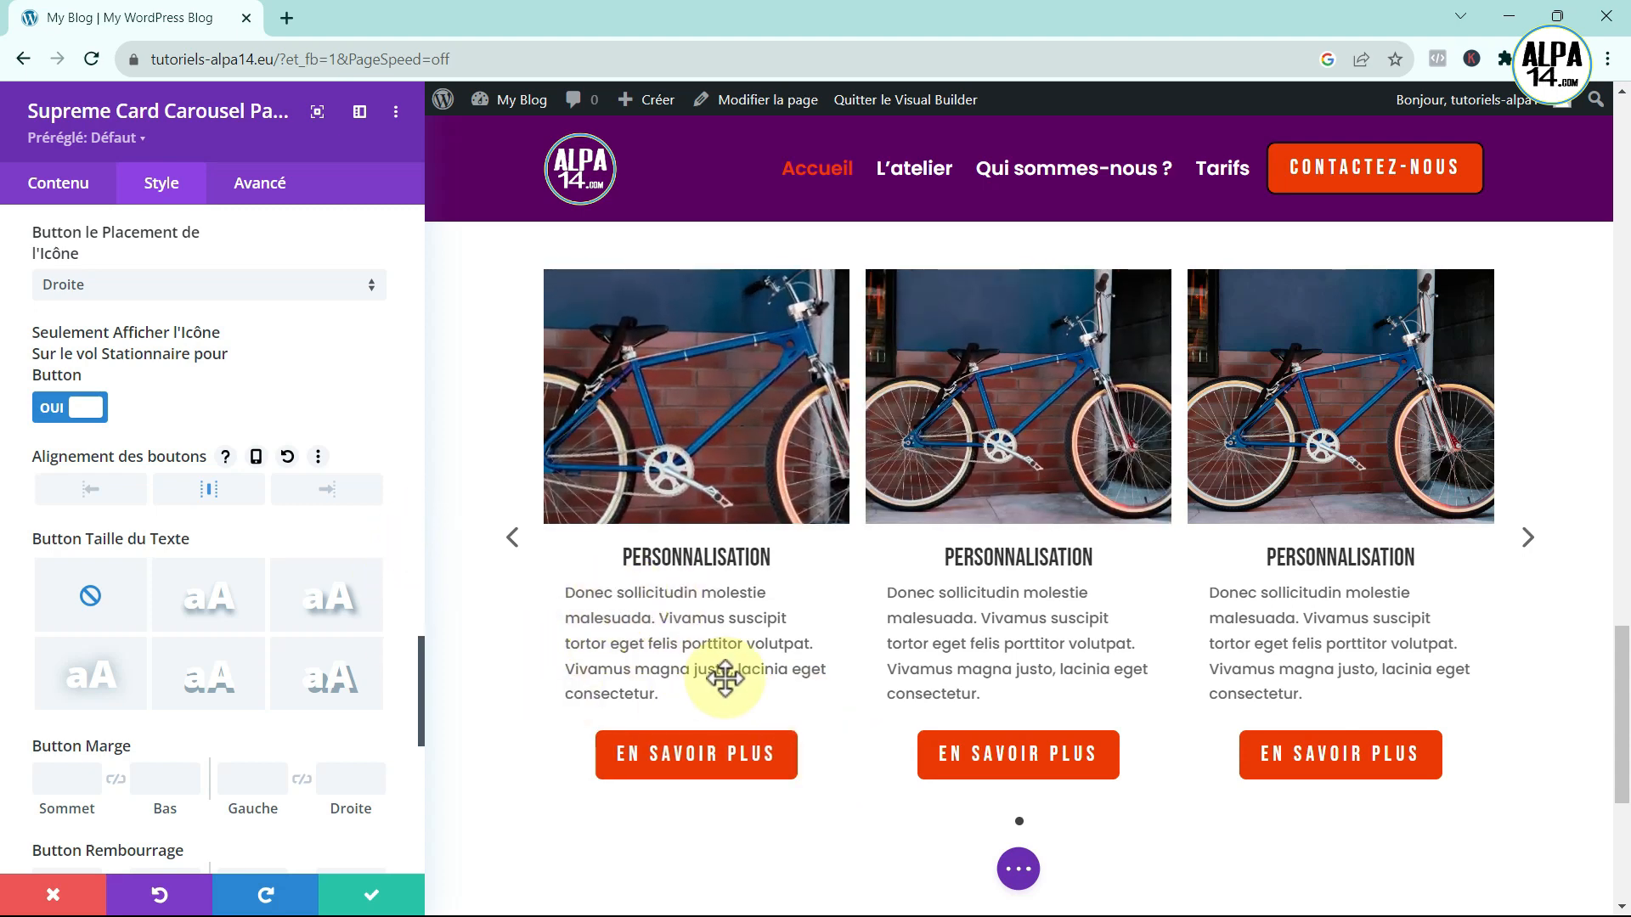
# - Close the button options and justify the body text of the carousel's cards
pyautogui.scroll(10, 284, 527)
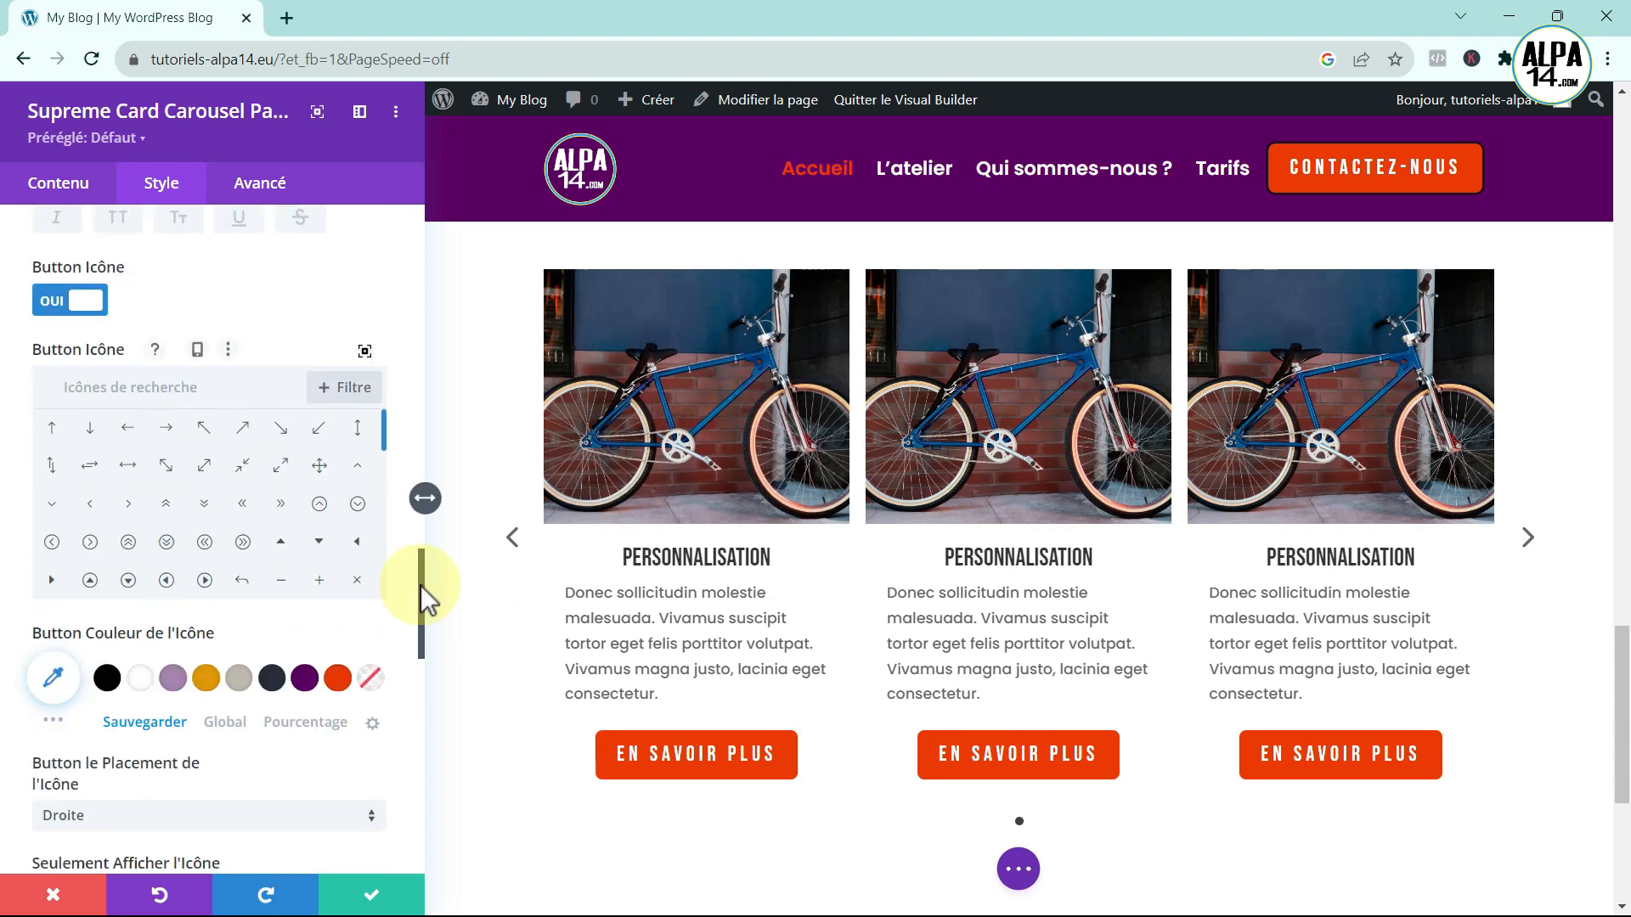
pyautogui.click(404, 307)
pyautogui.scroll(-5, 399, 238)
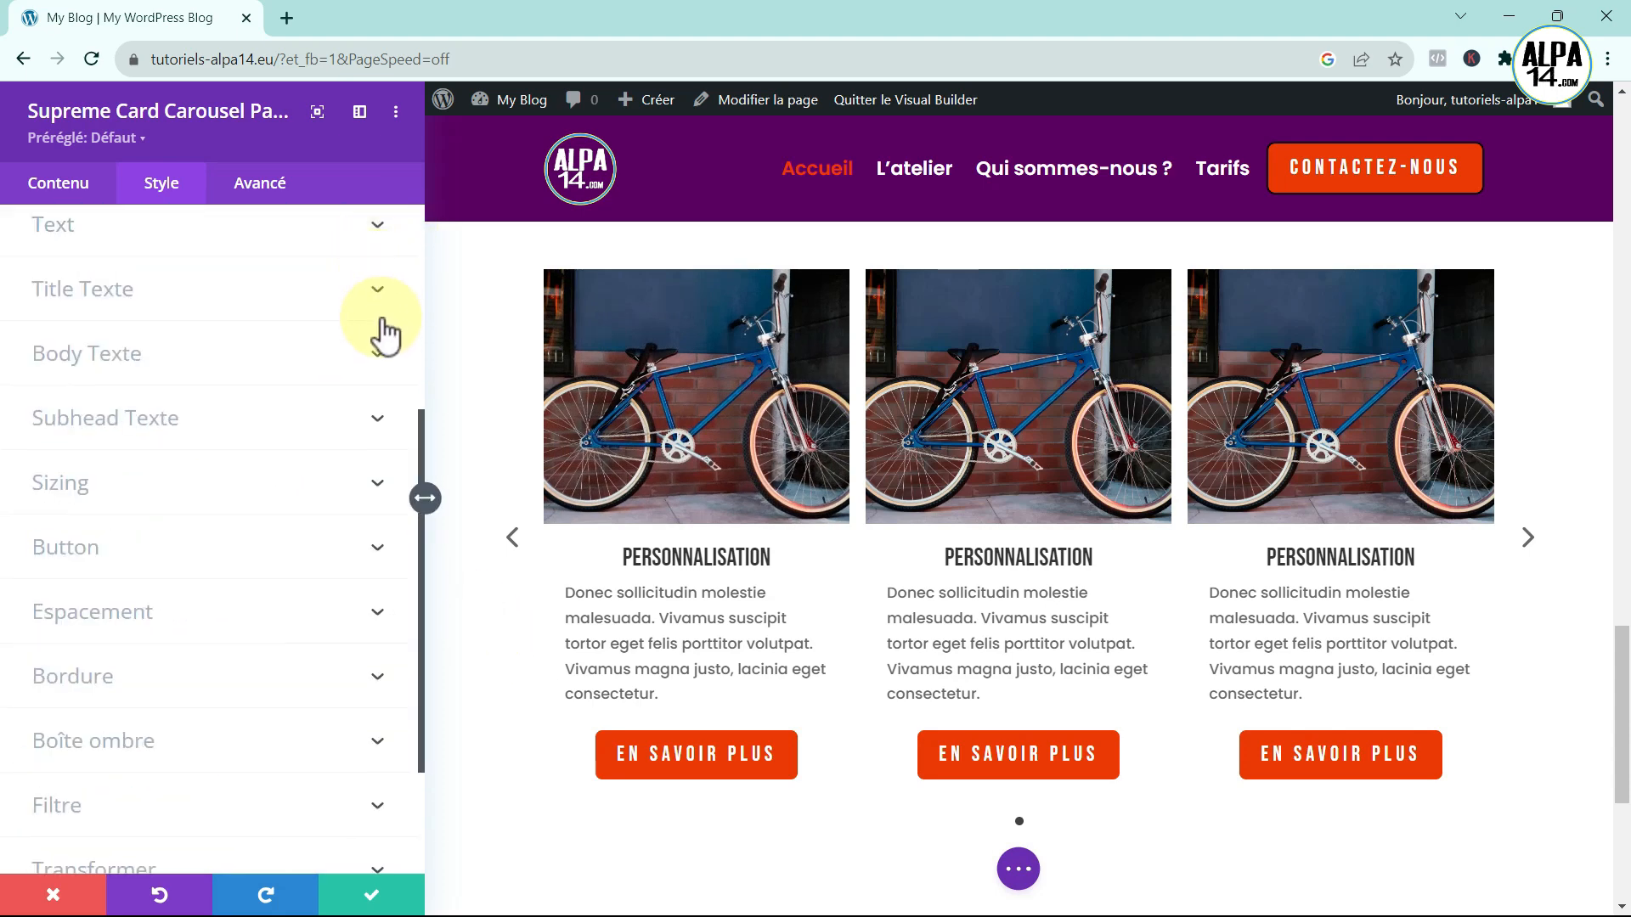
pyautogui.scroll(-4, 394, 445)
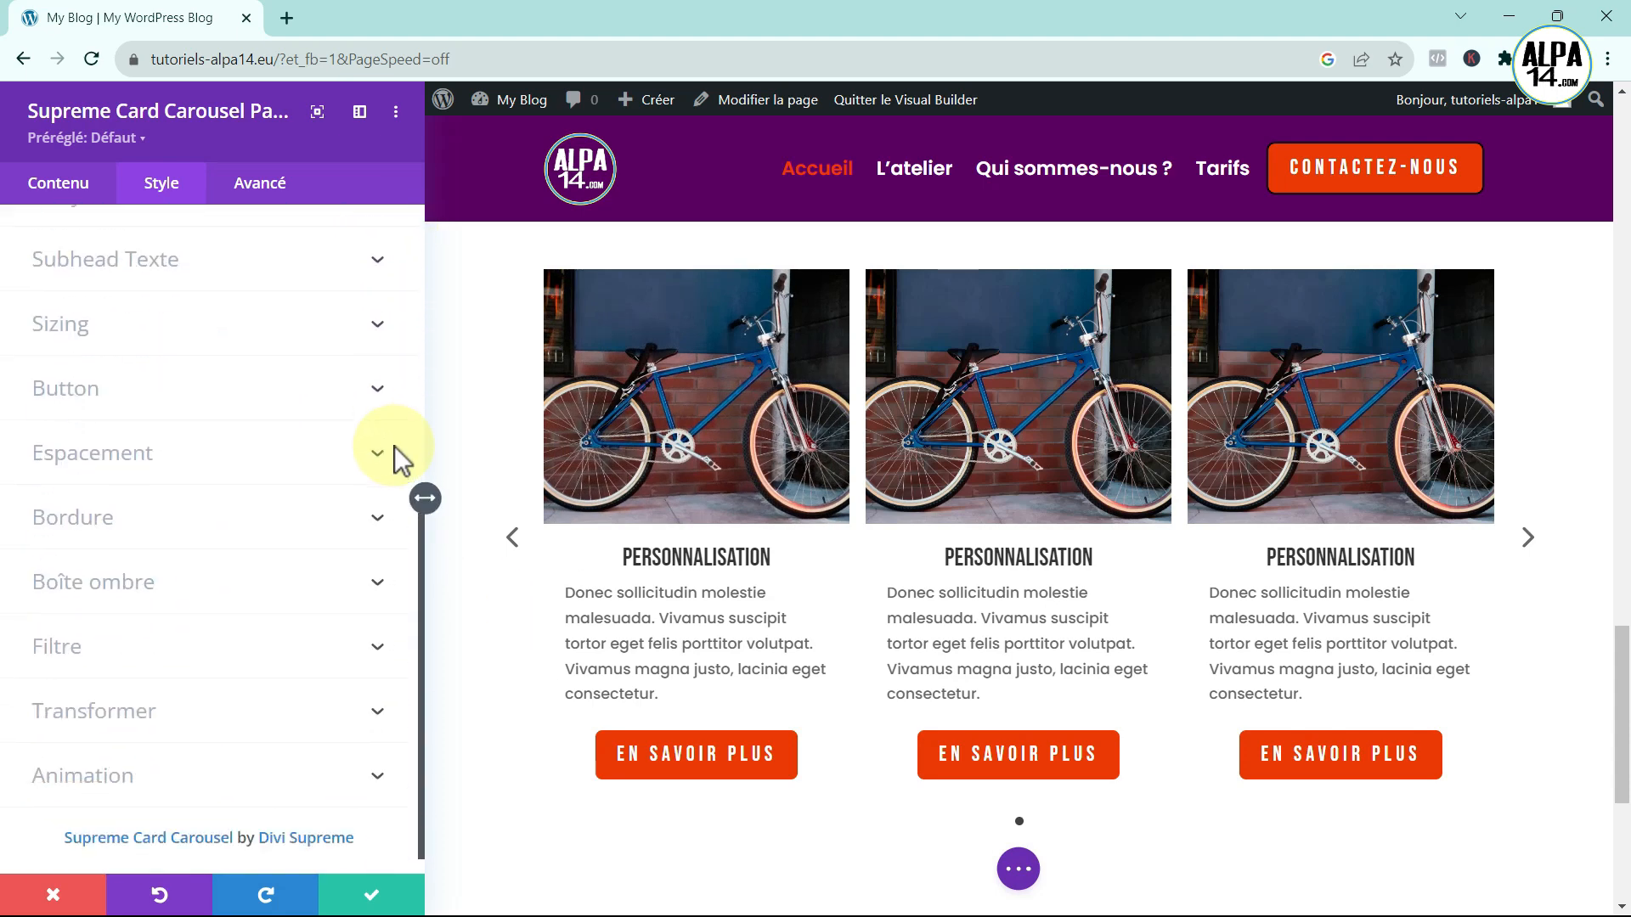
pyautogui.scroll(4, 394, 446)
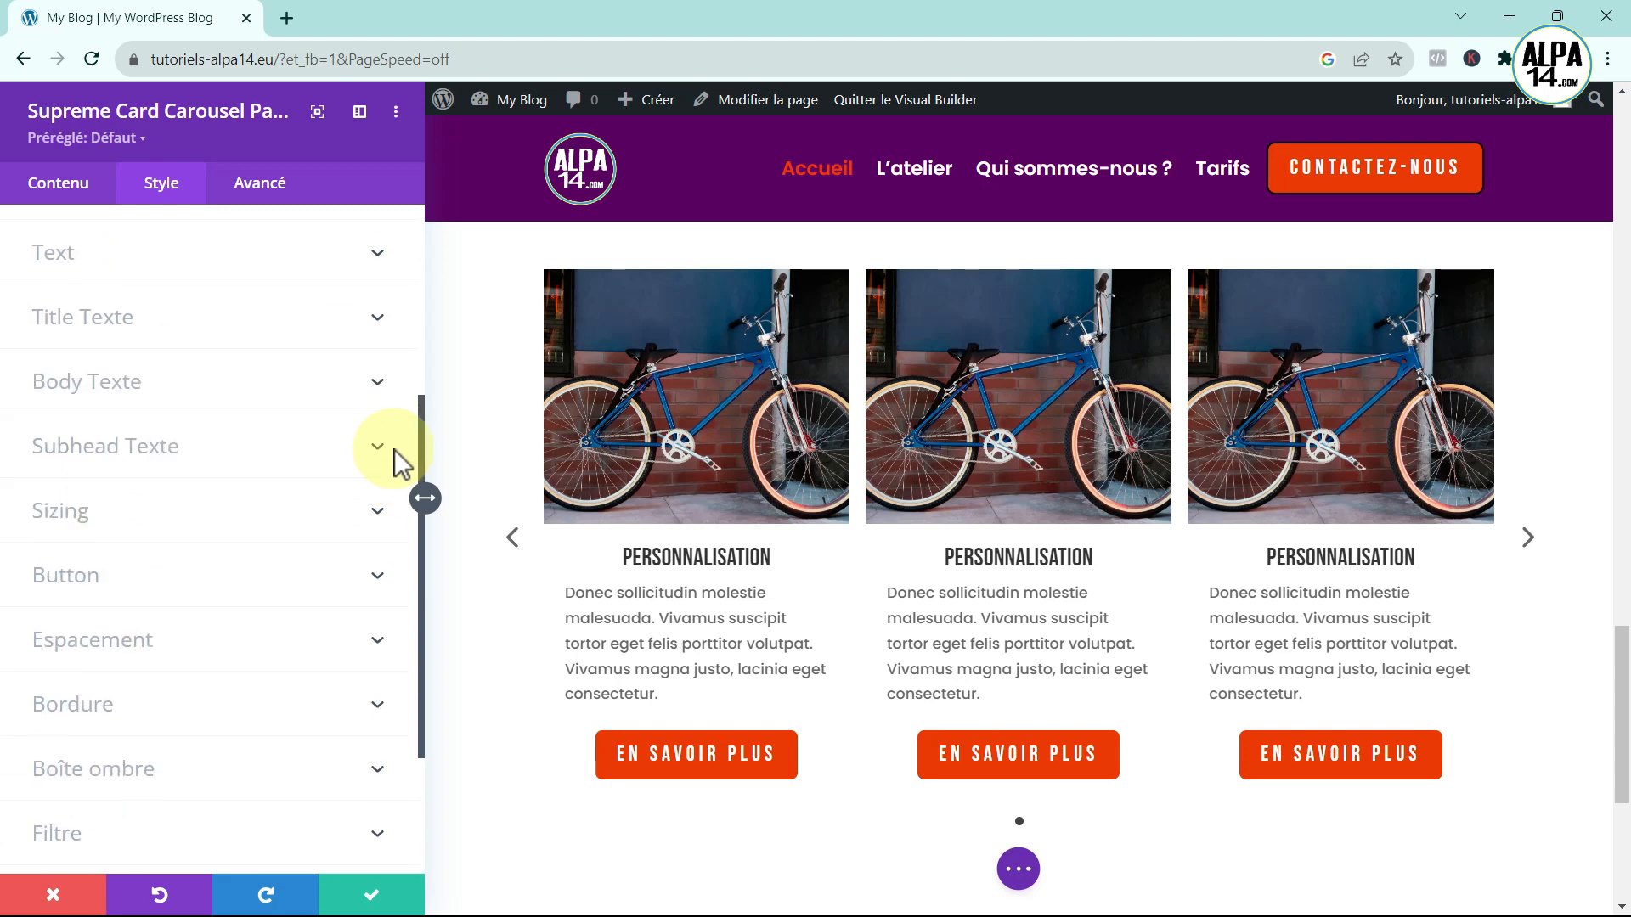
pyautogui.click(389, 381)
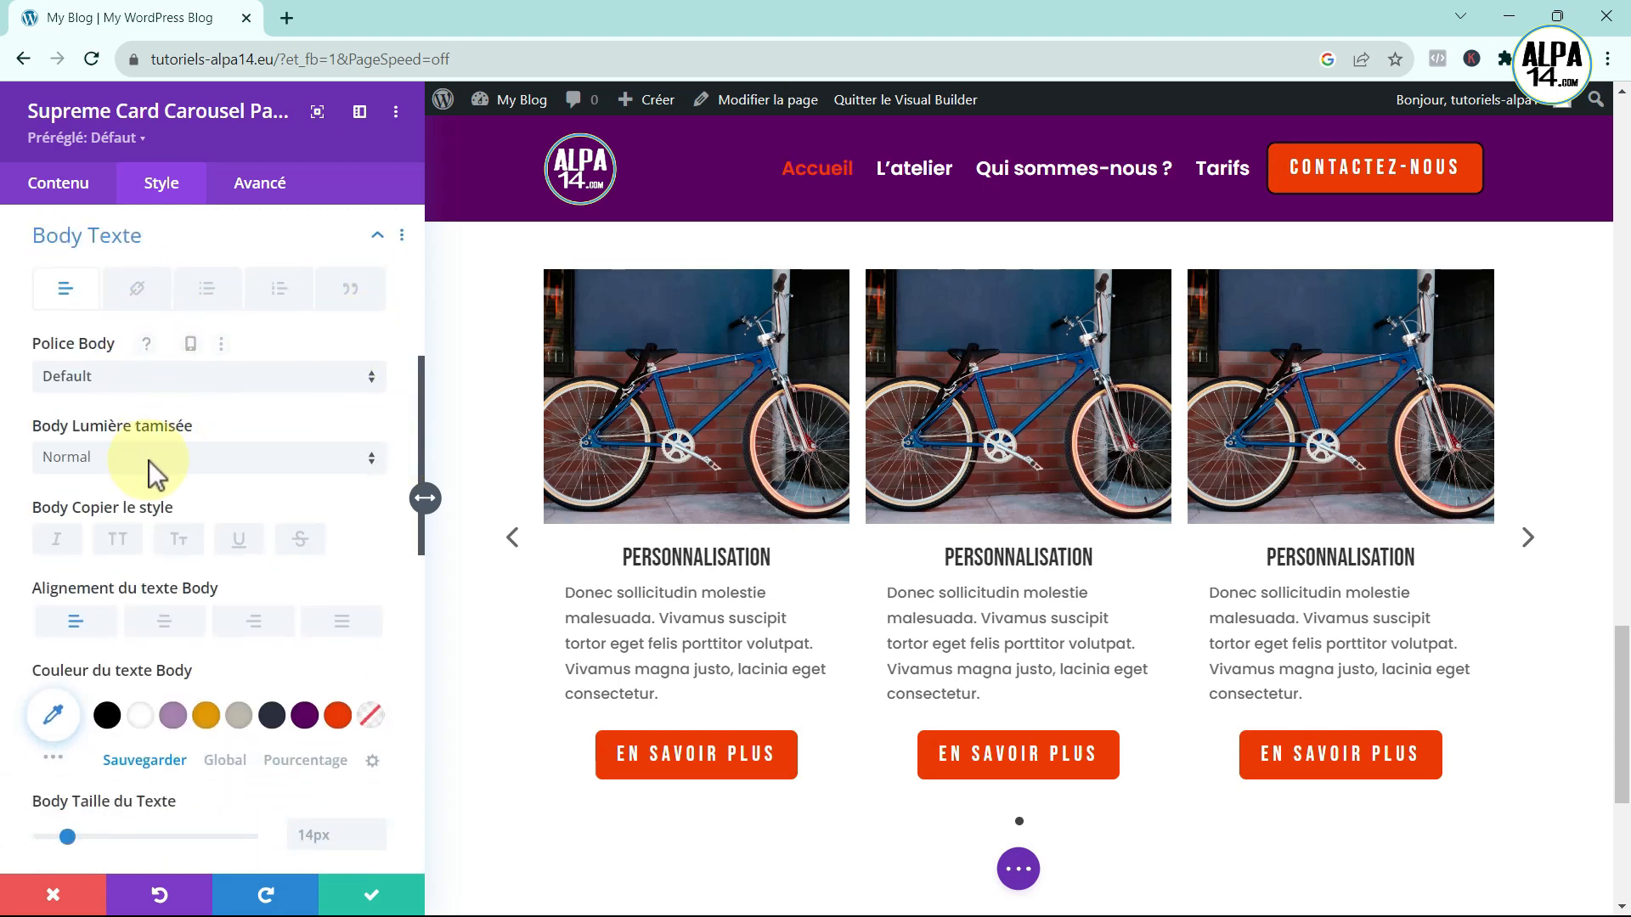
pyautogui.click(344, 624)
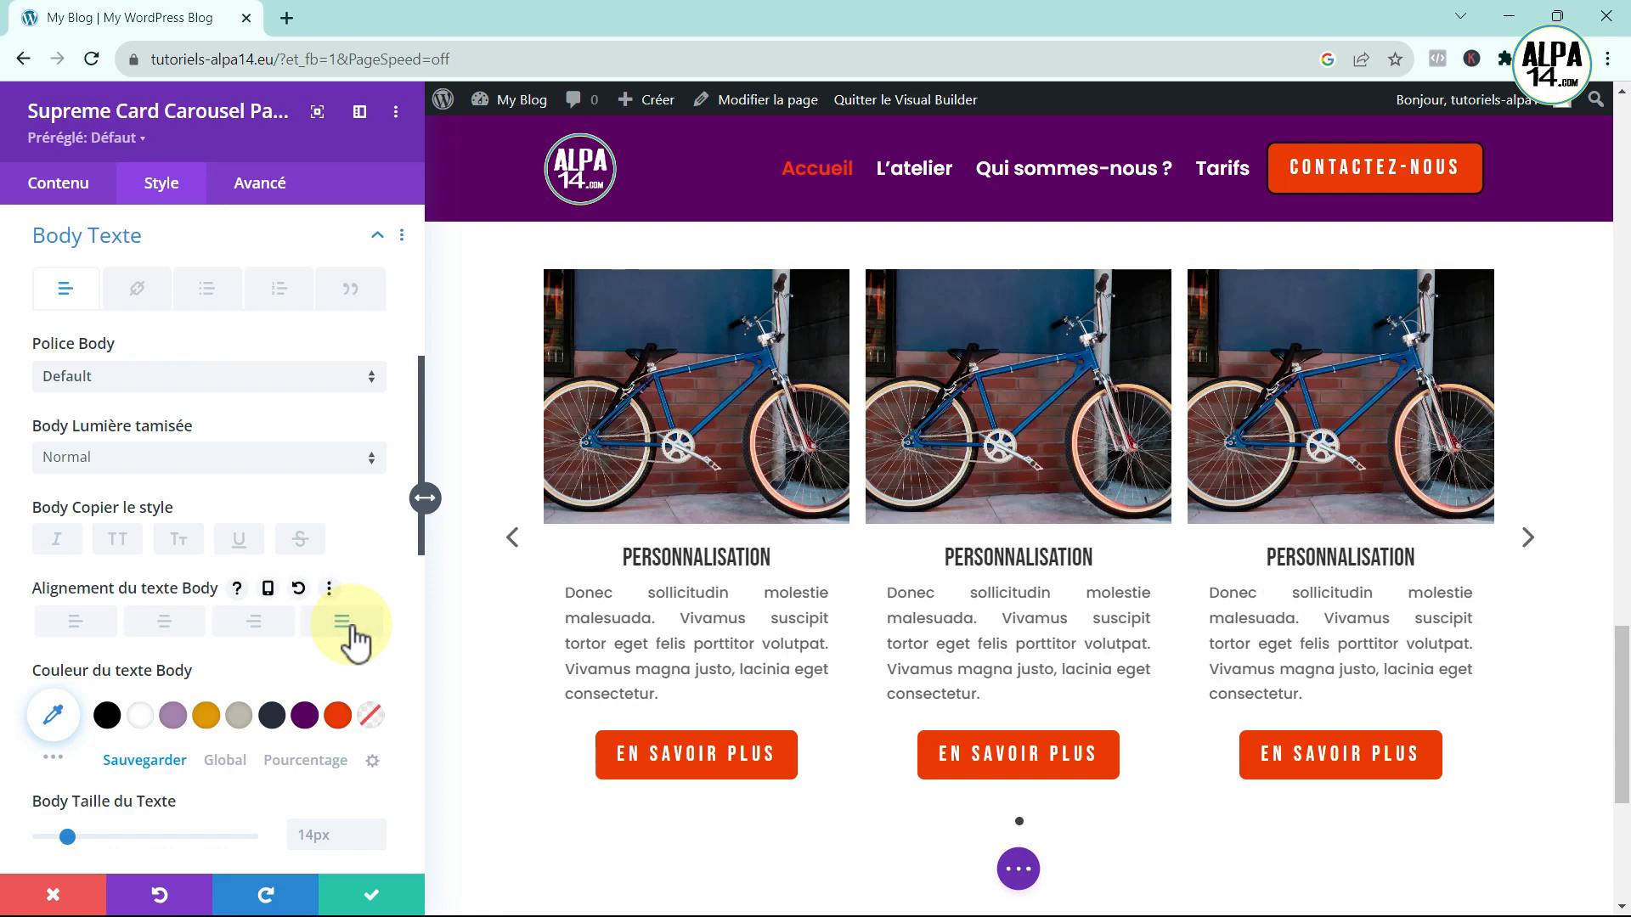
# - Save the carousel's style changes and reopen the settings of the Supreme Card Carousel on the page
pyautogui.click(374, 892)
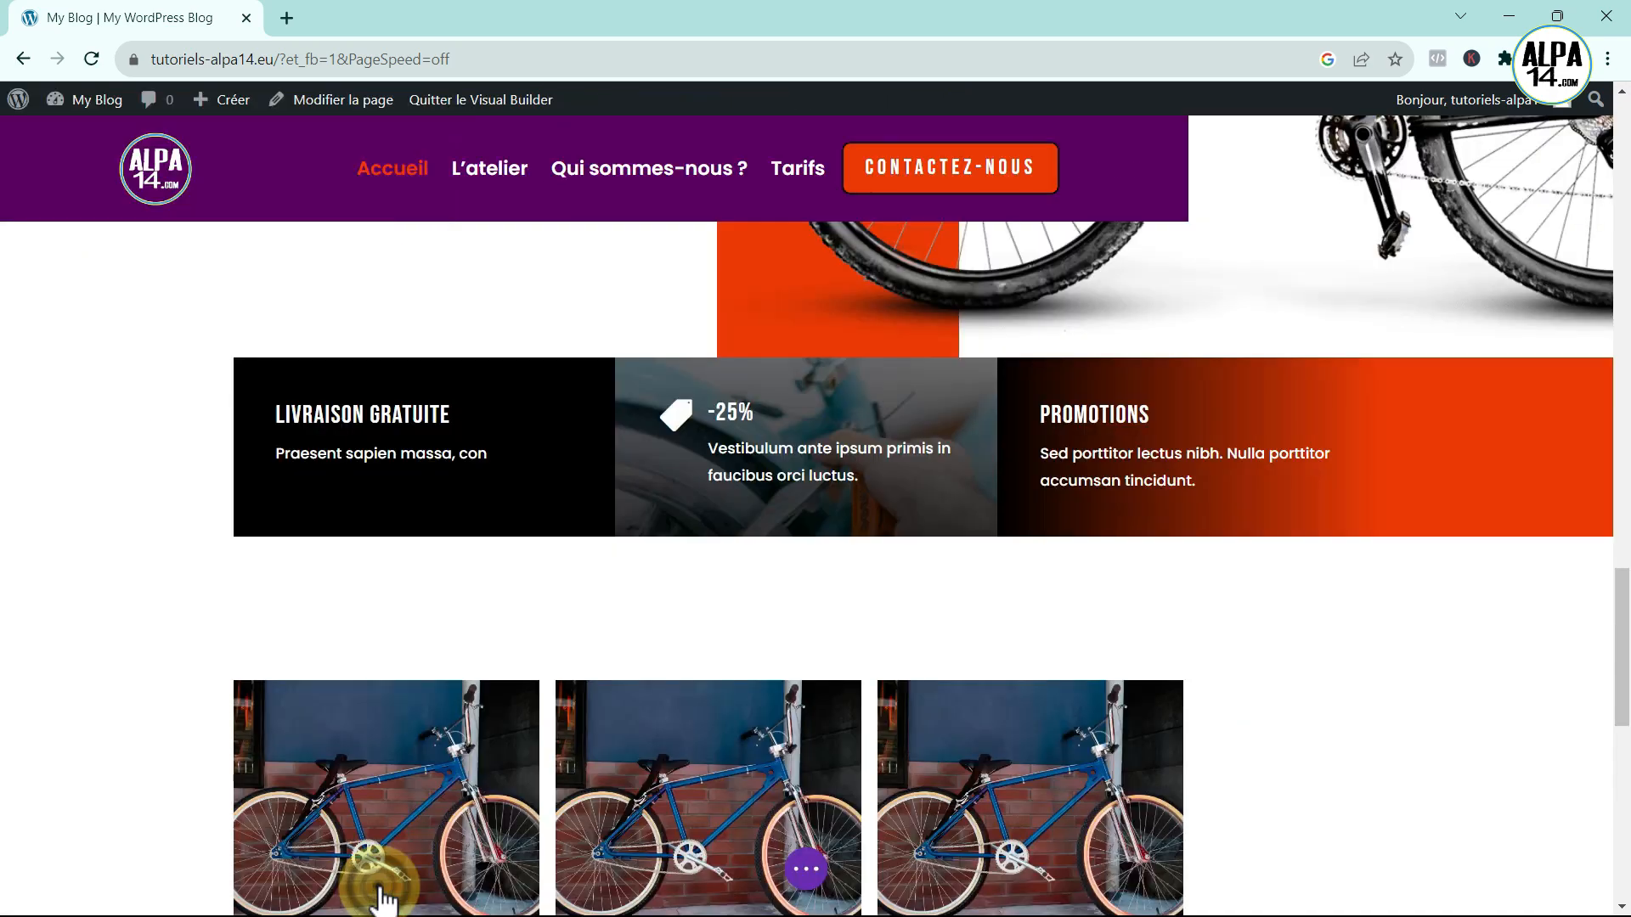
pyautogui.scroll(-5, 442, 629)
pyautogui.scroll(1, 509, 586)
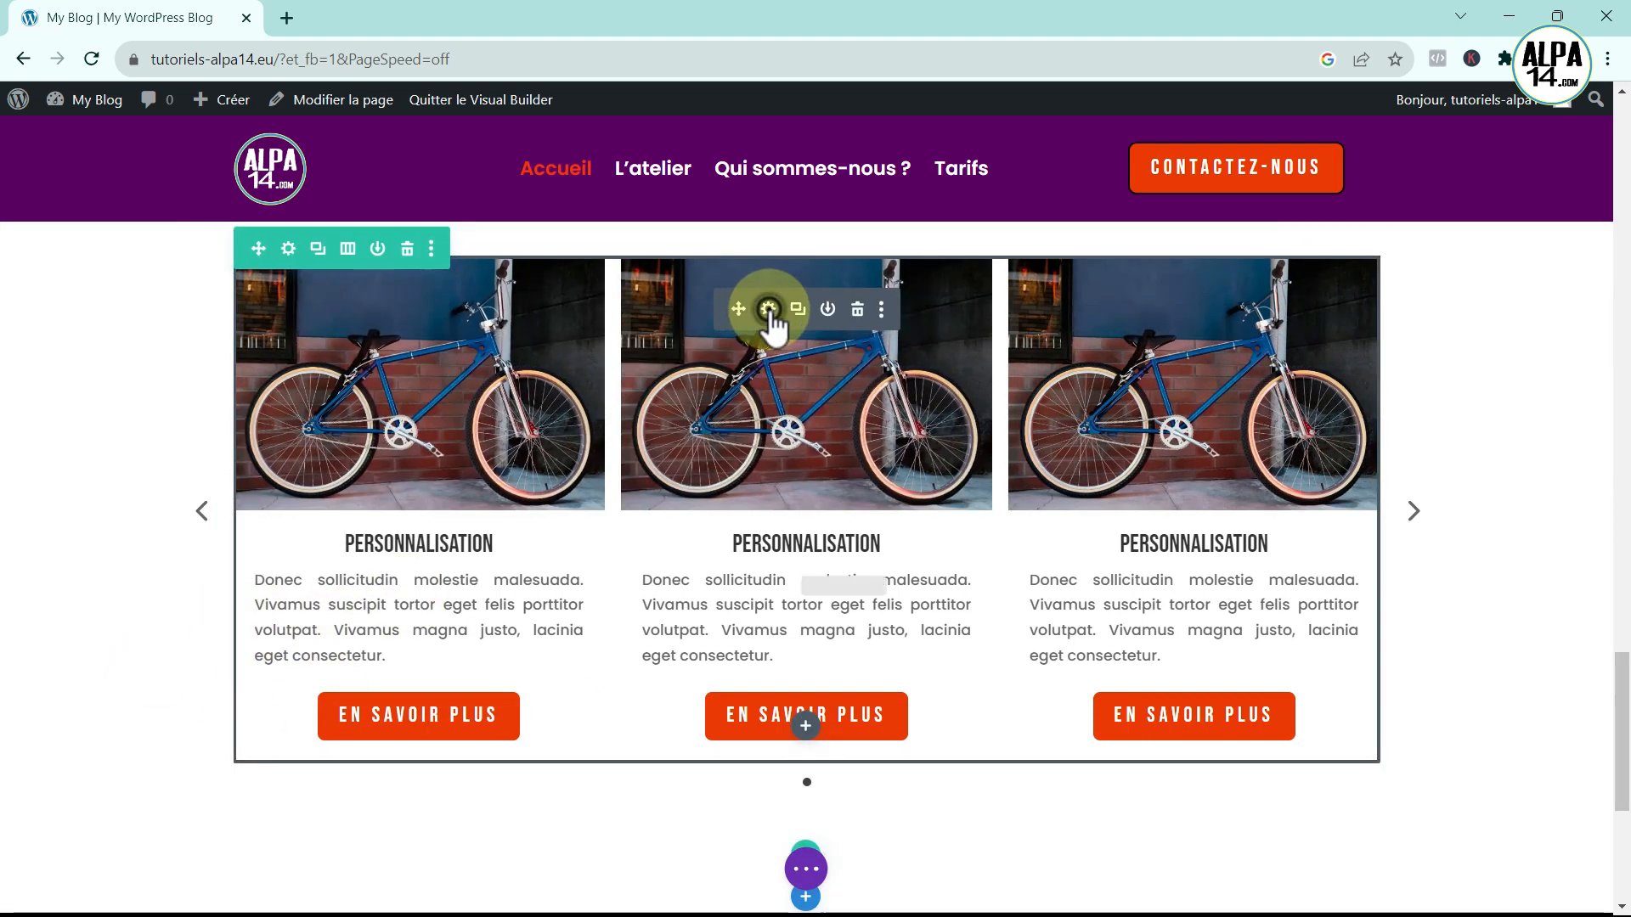
pyautogui.click(768, 308)
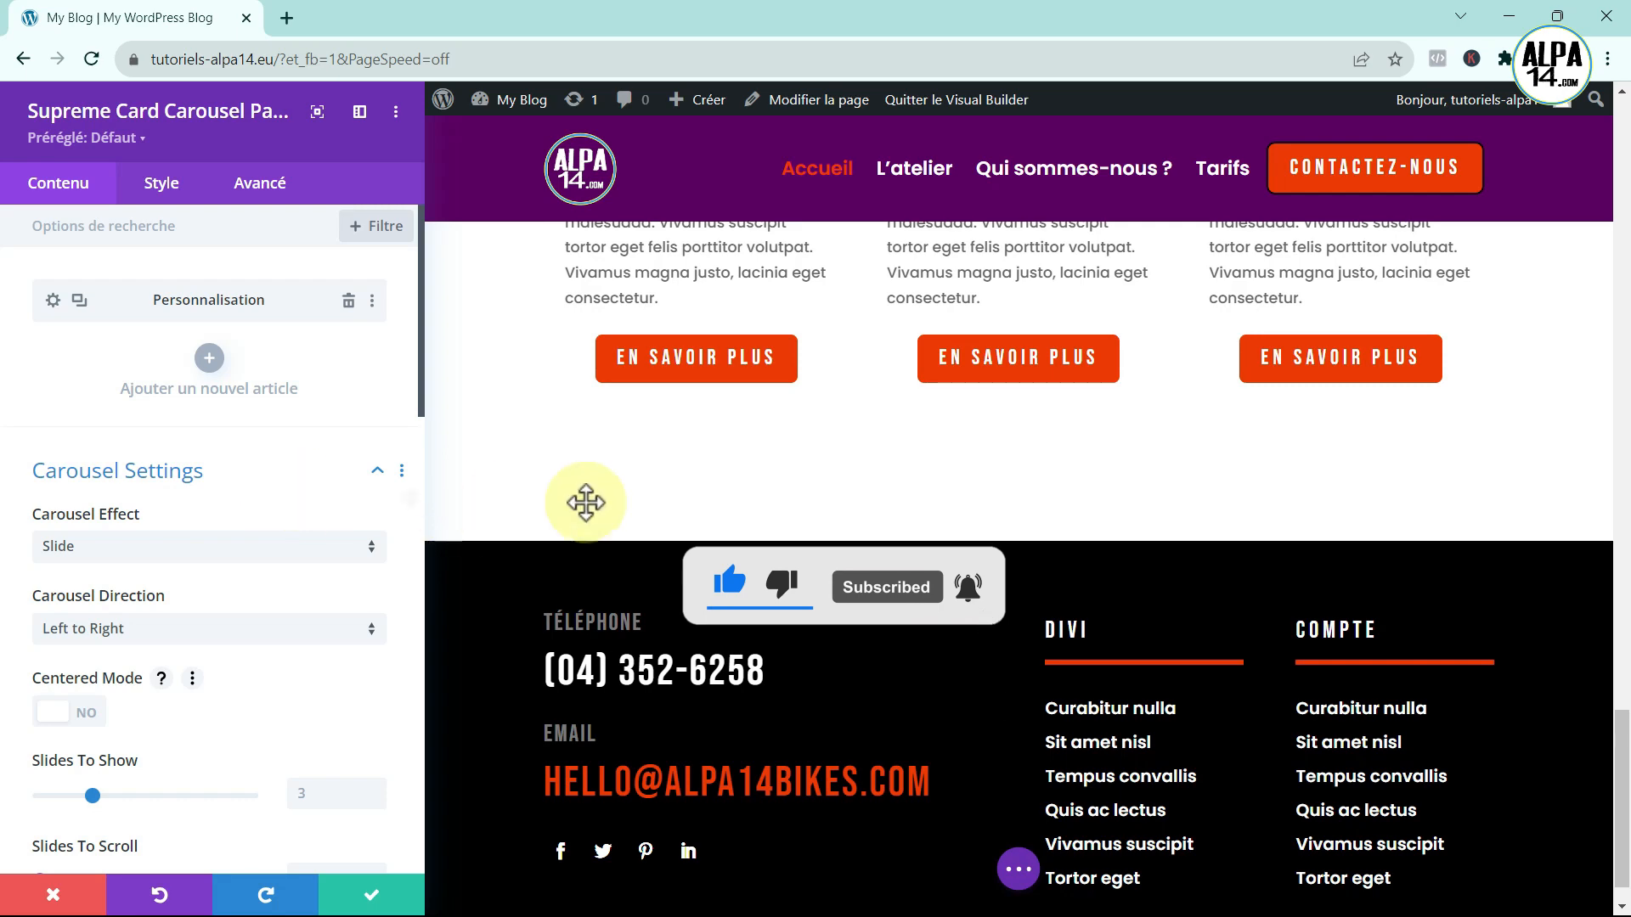
# - Duplicate the carousel's Personnalisation card three times to have four cards
pyautogui.scroll(2, 587, 516)
pyautogui.scroll(3, 588, 520)
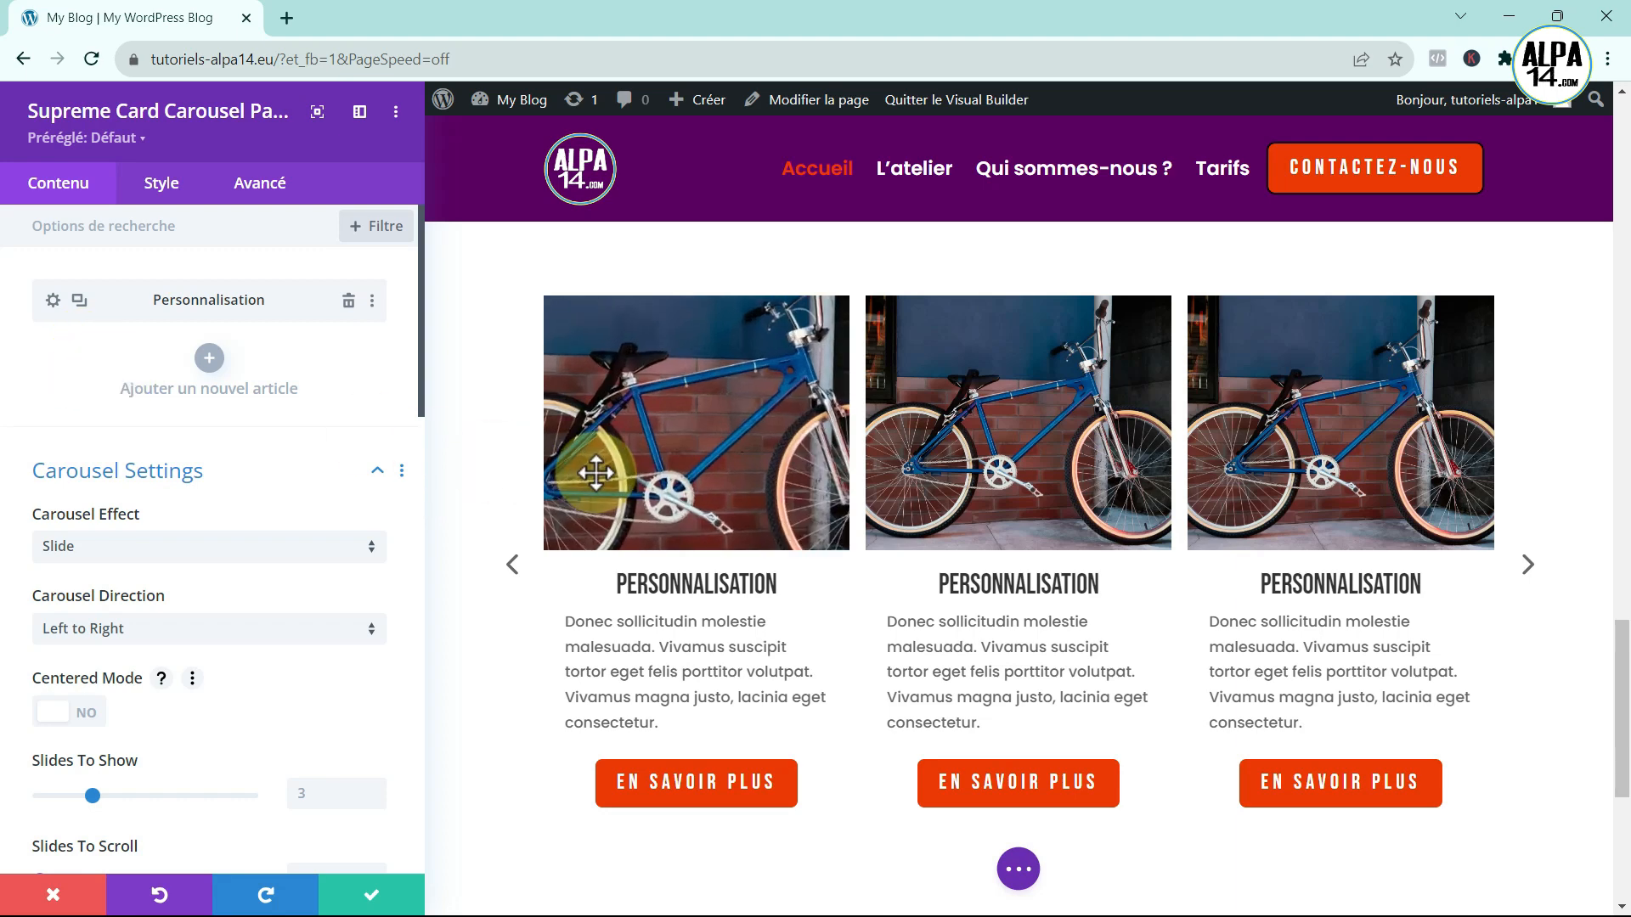
pyautogui.click(80, 301)
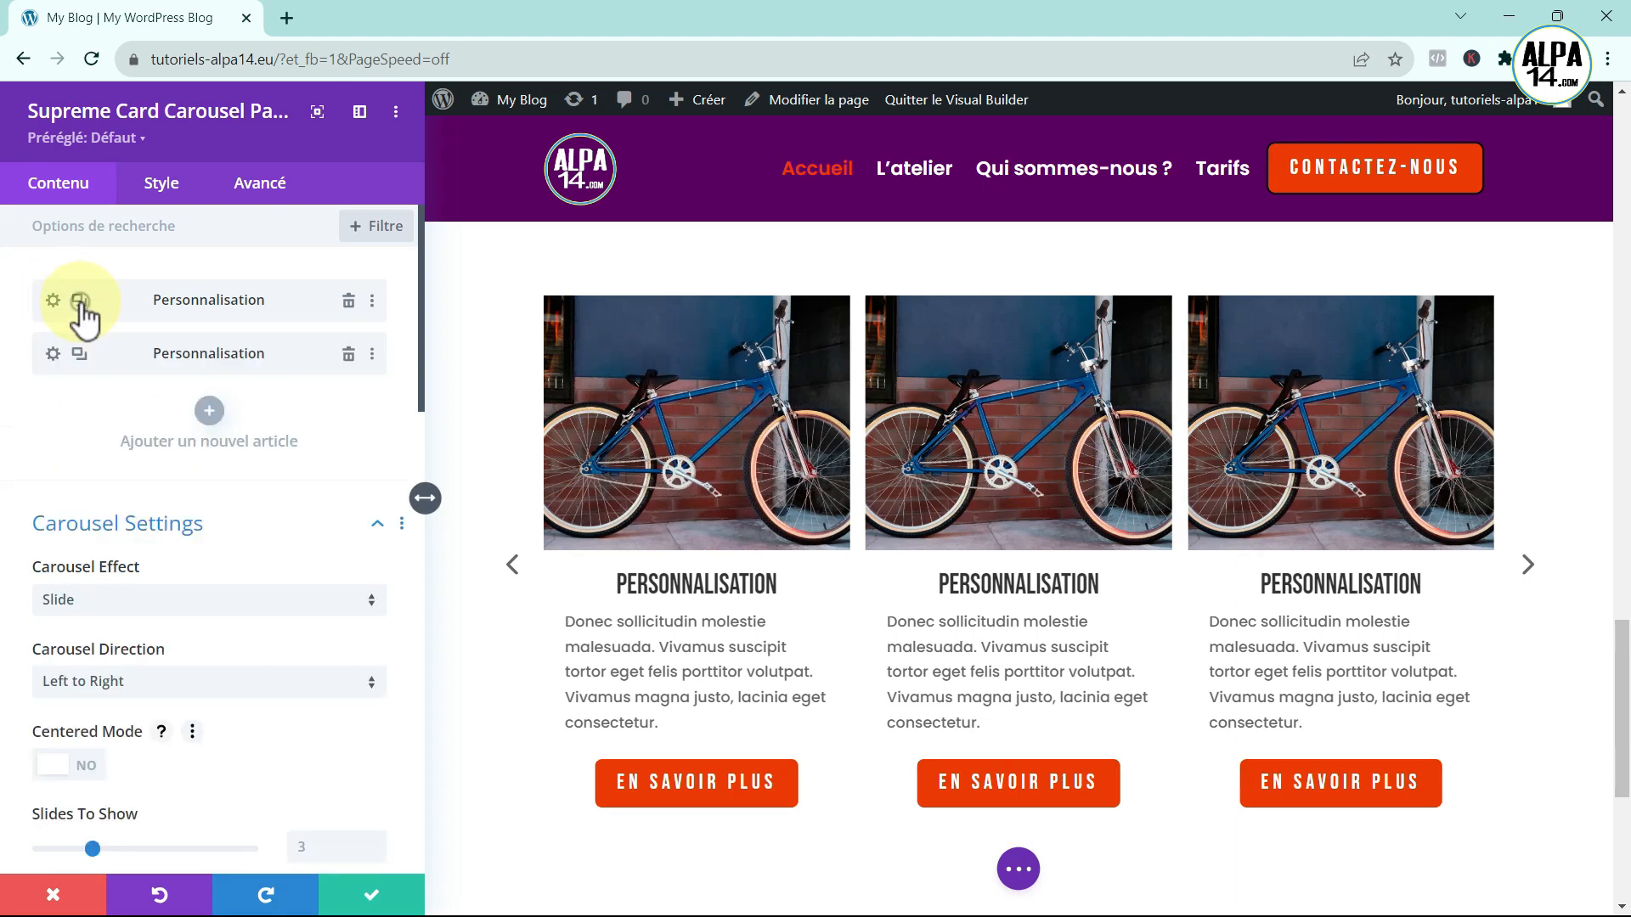
pyautogui.click(80, 302)
pyautogui.click(80, 302)
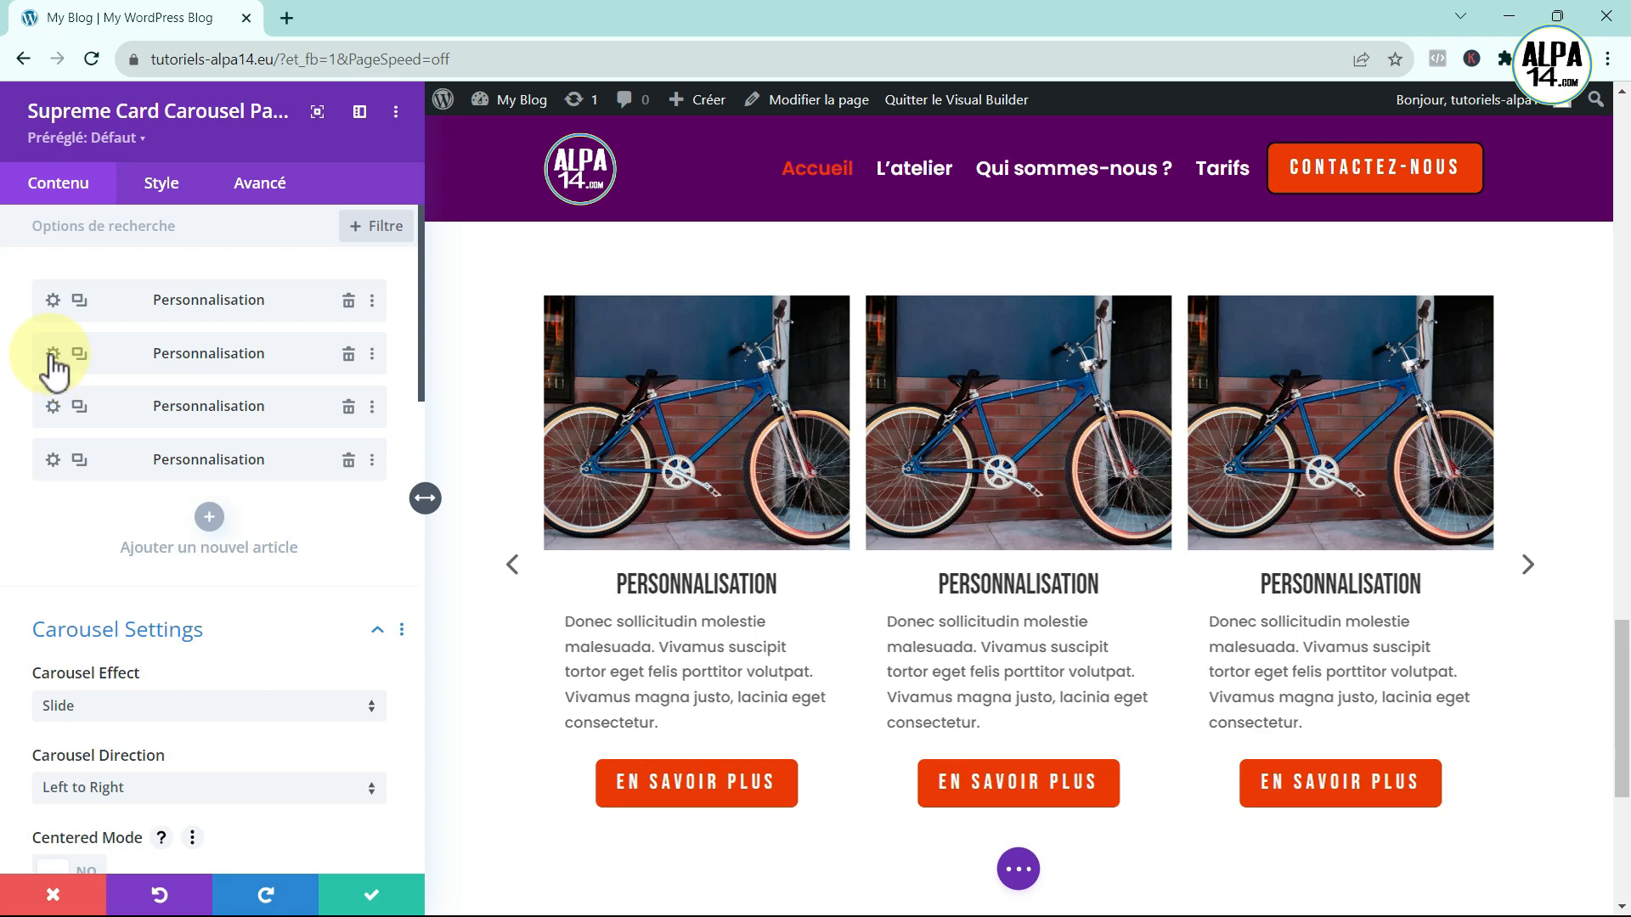
# - Change the title of the carousel's second card to Maintenance
pyautogui.click(53, 355)
pyautogui.click(184, 357)
pyautogui.press('BackSpace')
pyautogui.press('BackSpace')
pyautogui.press('BackSpace')
pyautogui.press('BackSpace')
pyautogui.press('BackSpace')
pyautogui.press('BackSpace')
pyautogui.press('BackSpace')
pyautogui.press('BackSpace')
pyautogui.press('BackSpace')
pyautogui.press('BackSpace')
pyautogui.press('BackSpace')
pyautogui.press('BackSpace')
pyautogui.press('BackSpace')
pyautogui.press('BackSpace')
pyautogui.press('BackSpace')
pyautogui.press('BackSpace')
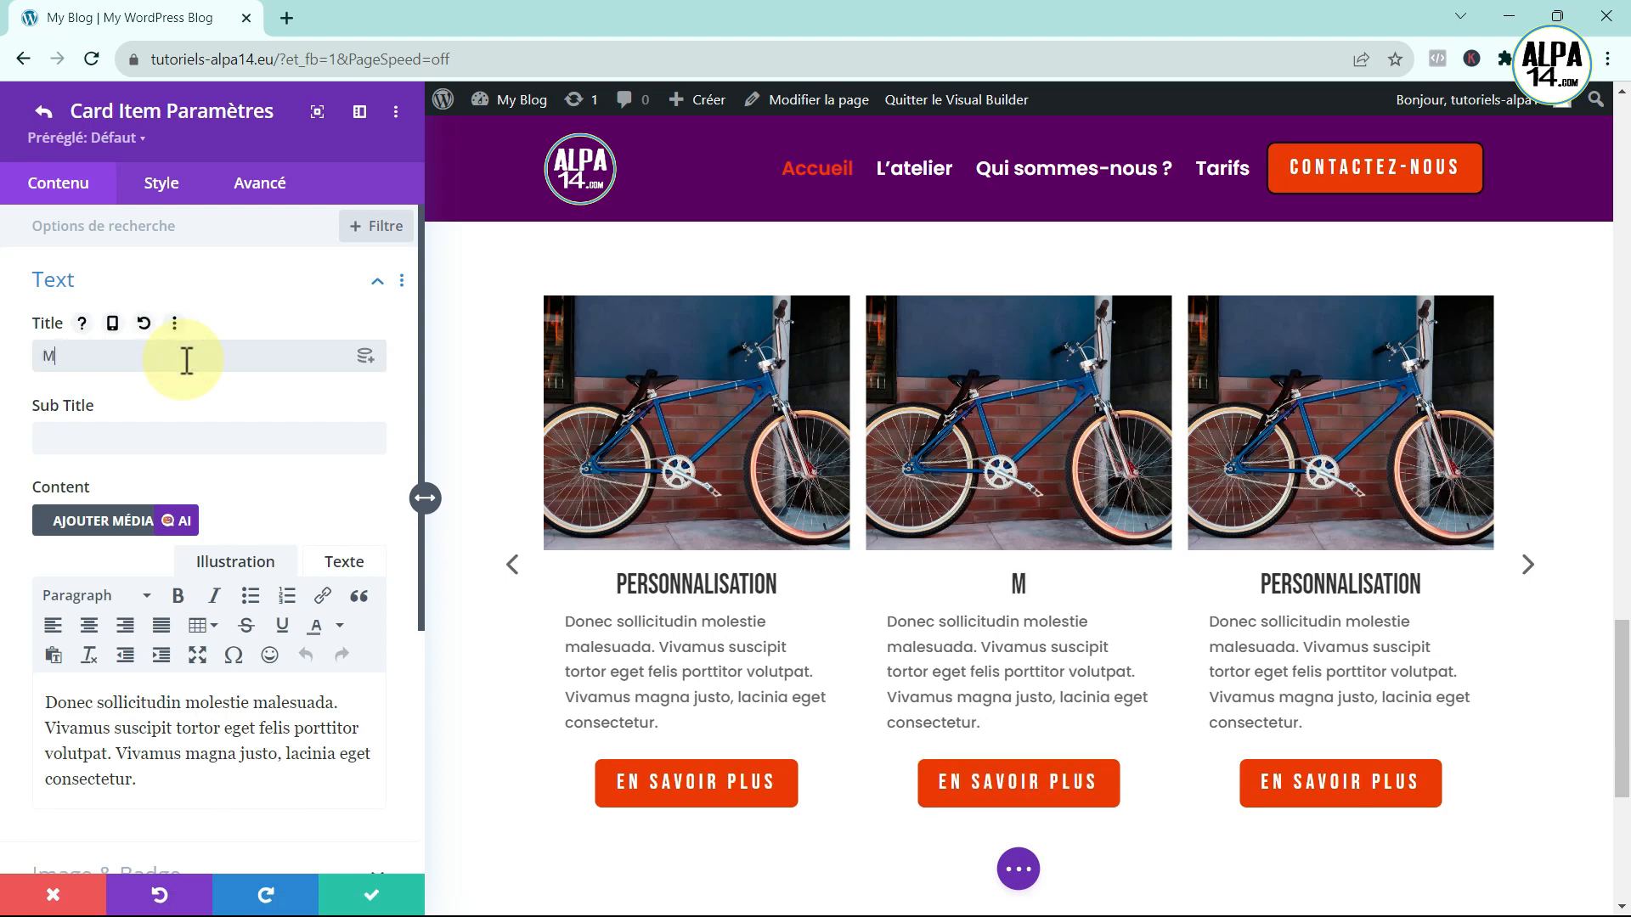
pyautogui.write('ance')
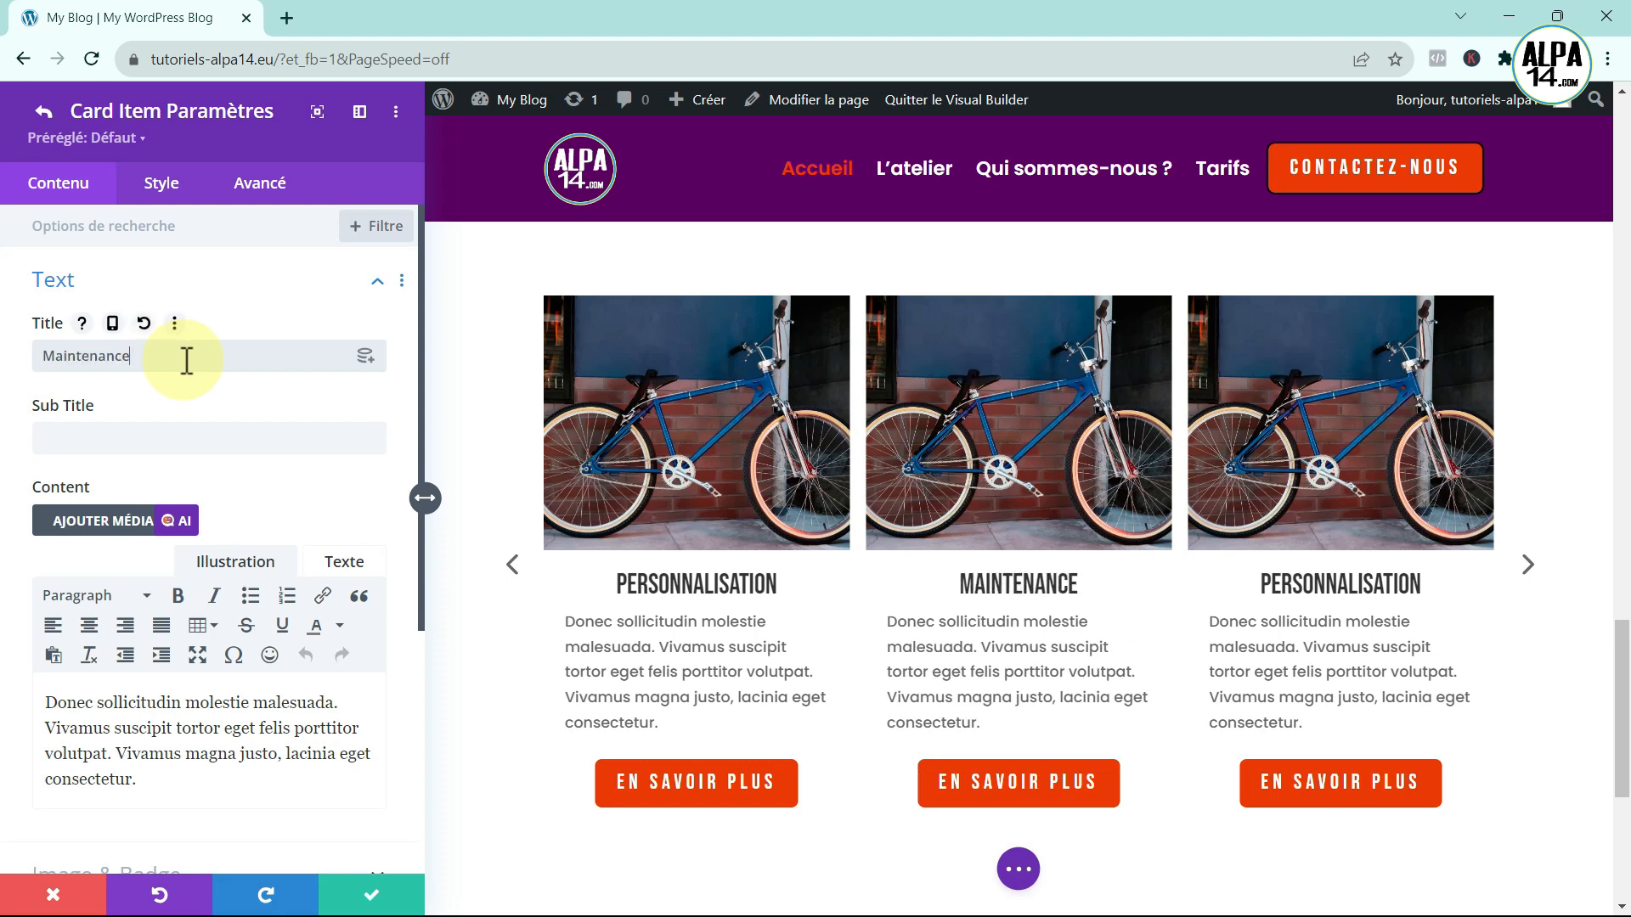
# - Replace the Maintenance card's image with the media library photo of a gloved mechanic working on a bicycle wheel
pyautogui.scroll(-2, 212, 552)
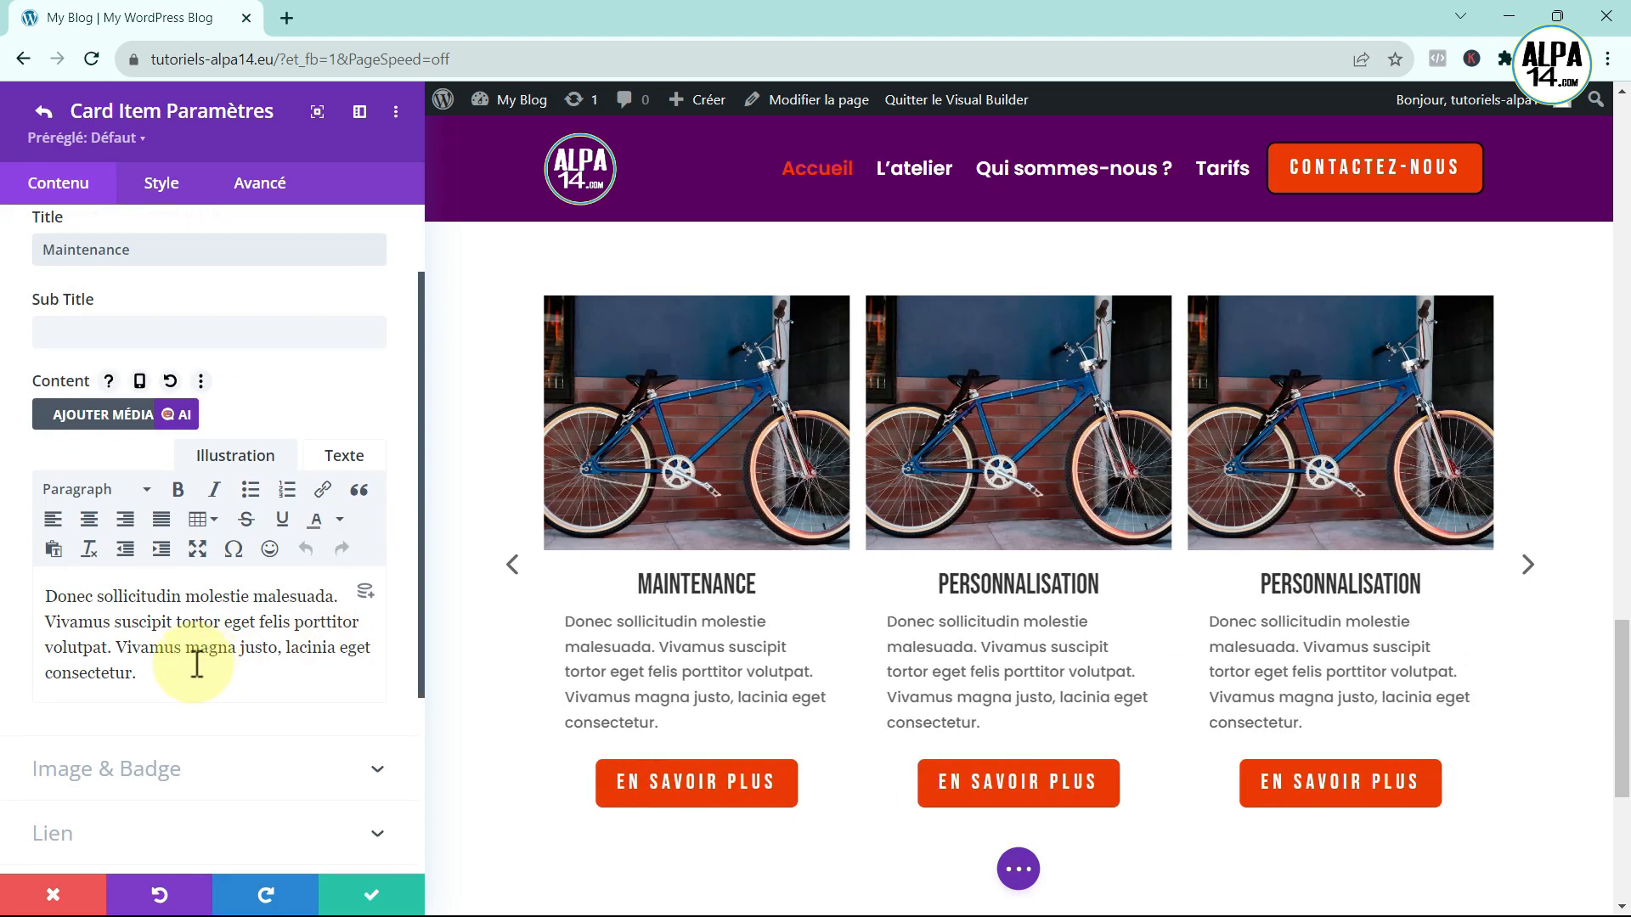
pyautogui.scroll(-4, 197, 664)
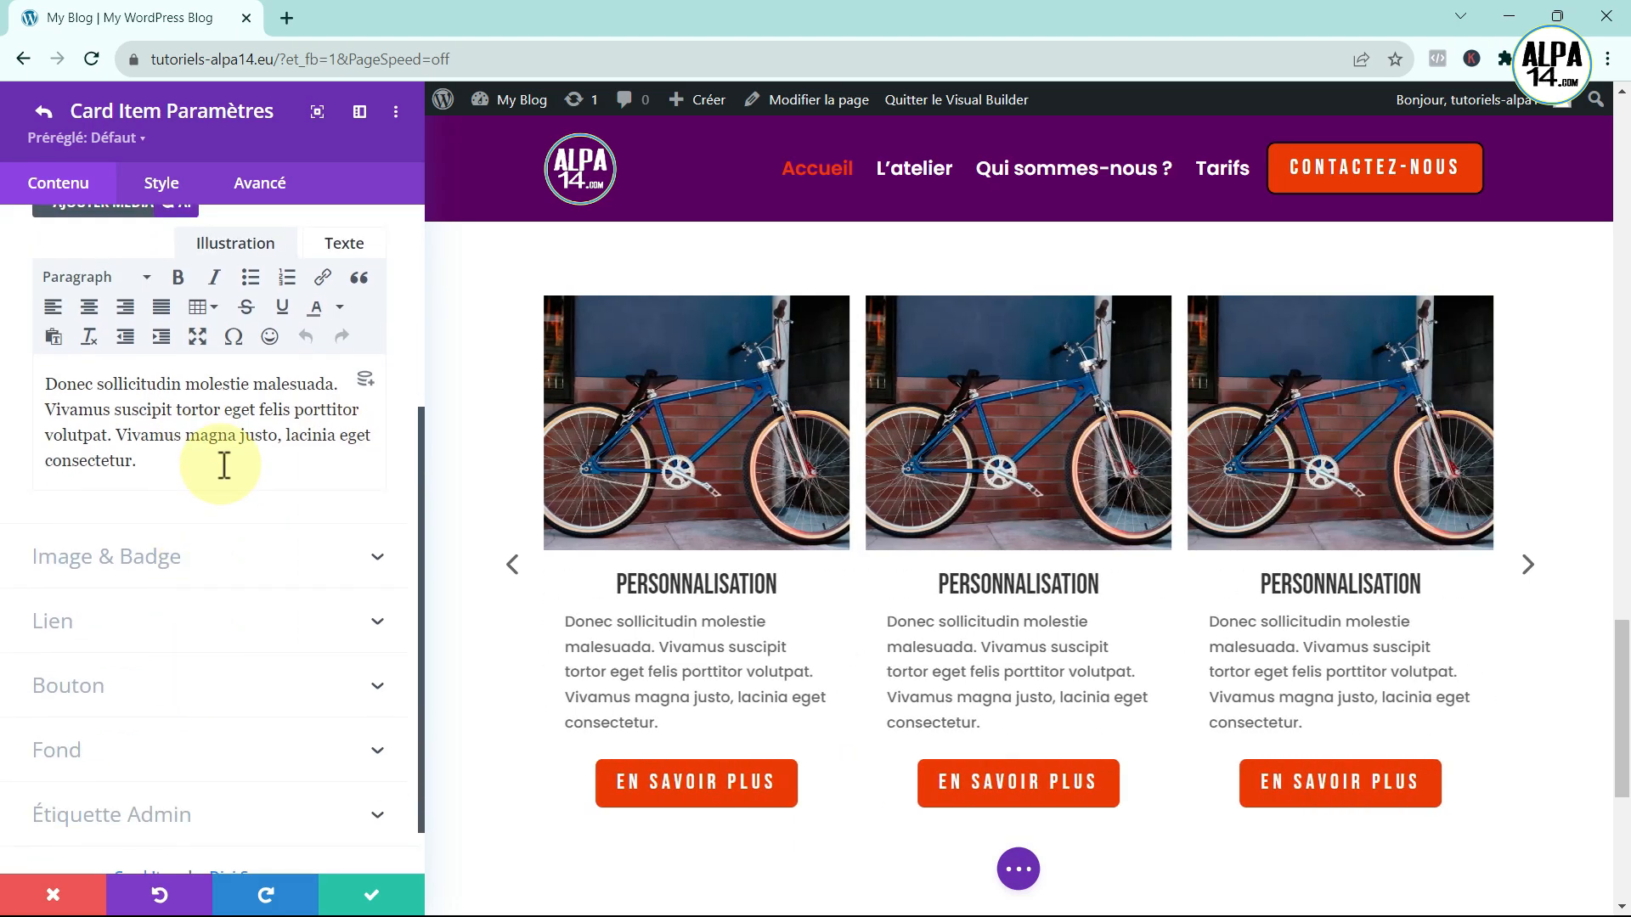
pyautogui.click(76, 556)
pyautogui.moveTo(338, 347)
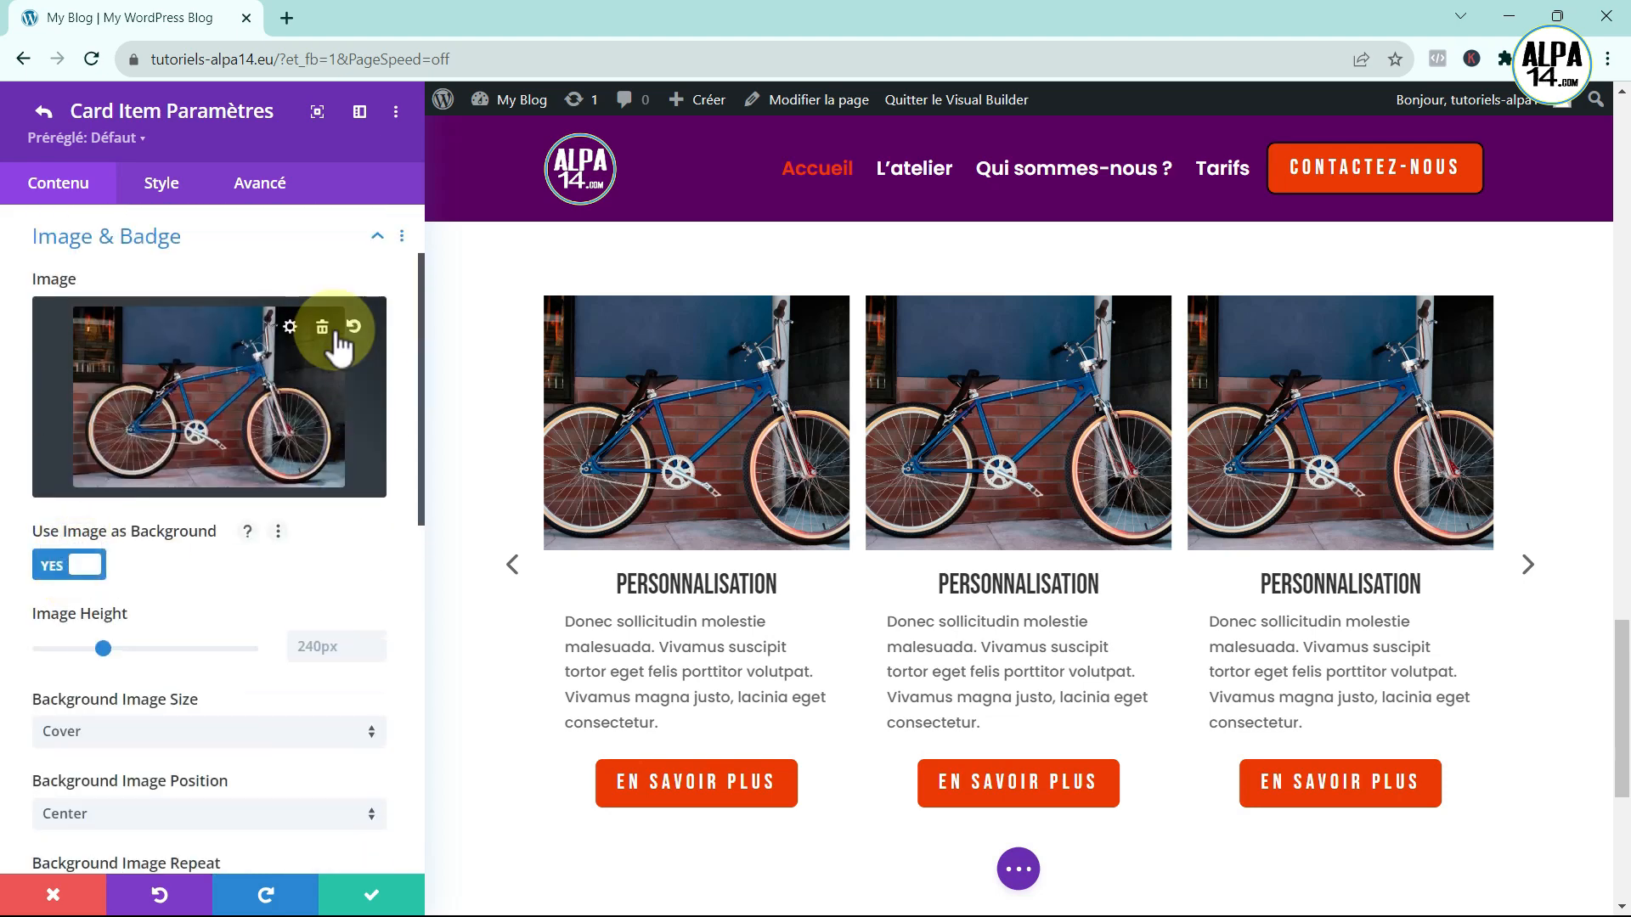
pyautogui.click(224, 405)
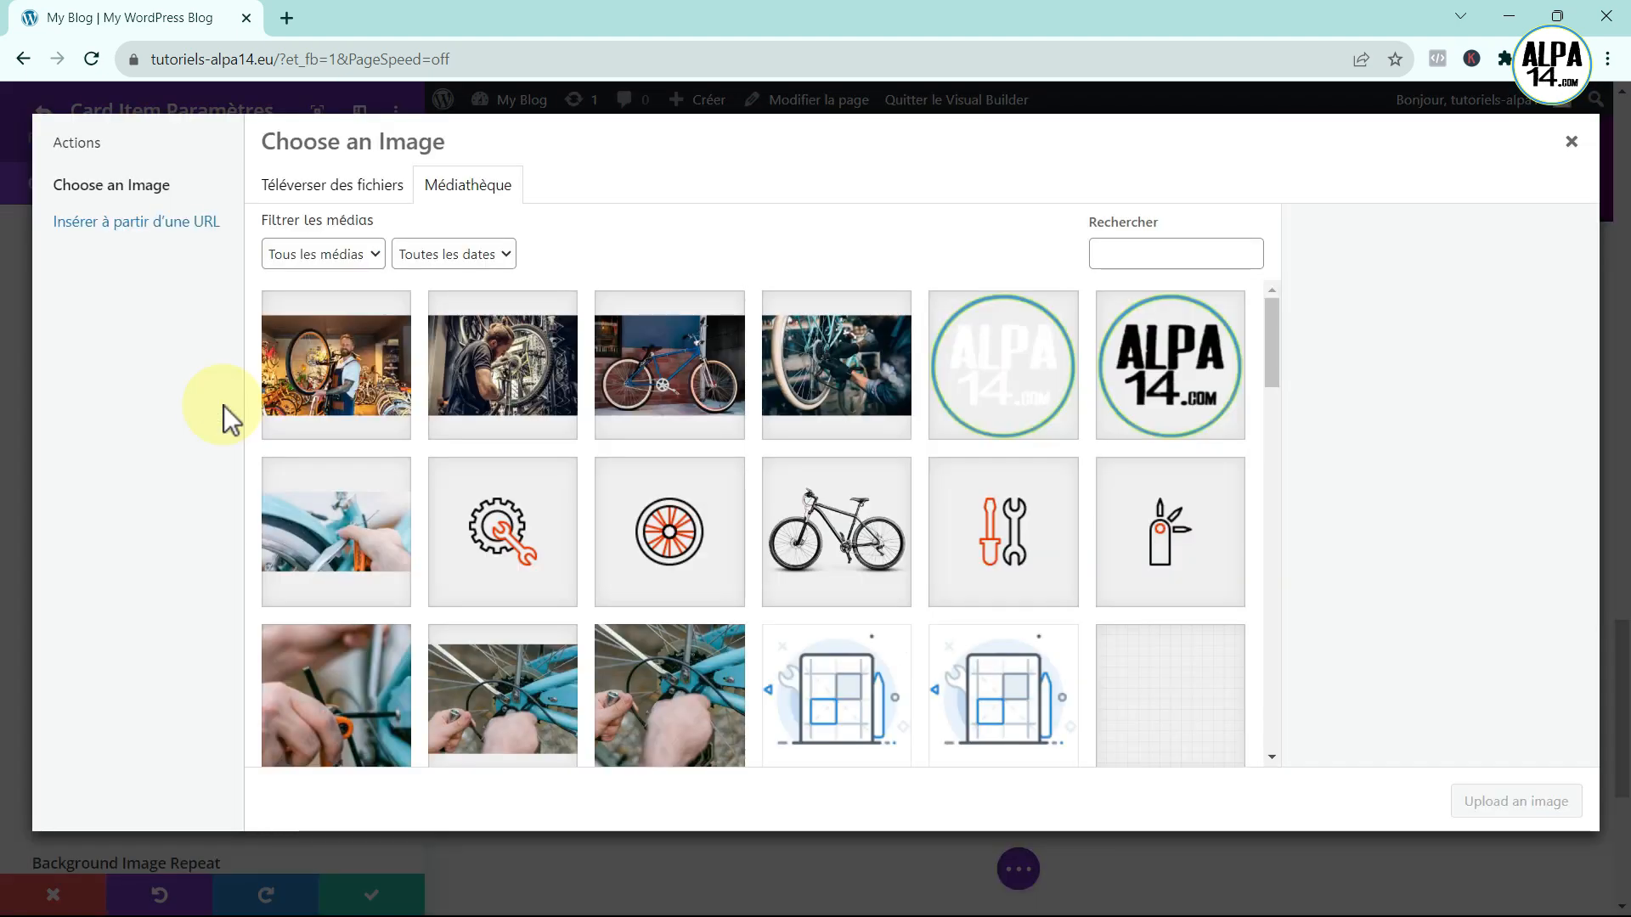
pyautogui.click(827, 352)
pyautogui.click(1514, 805)
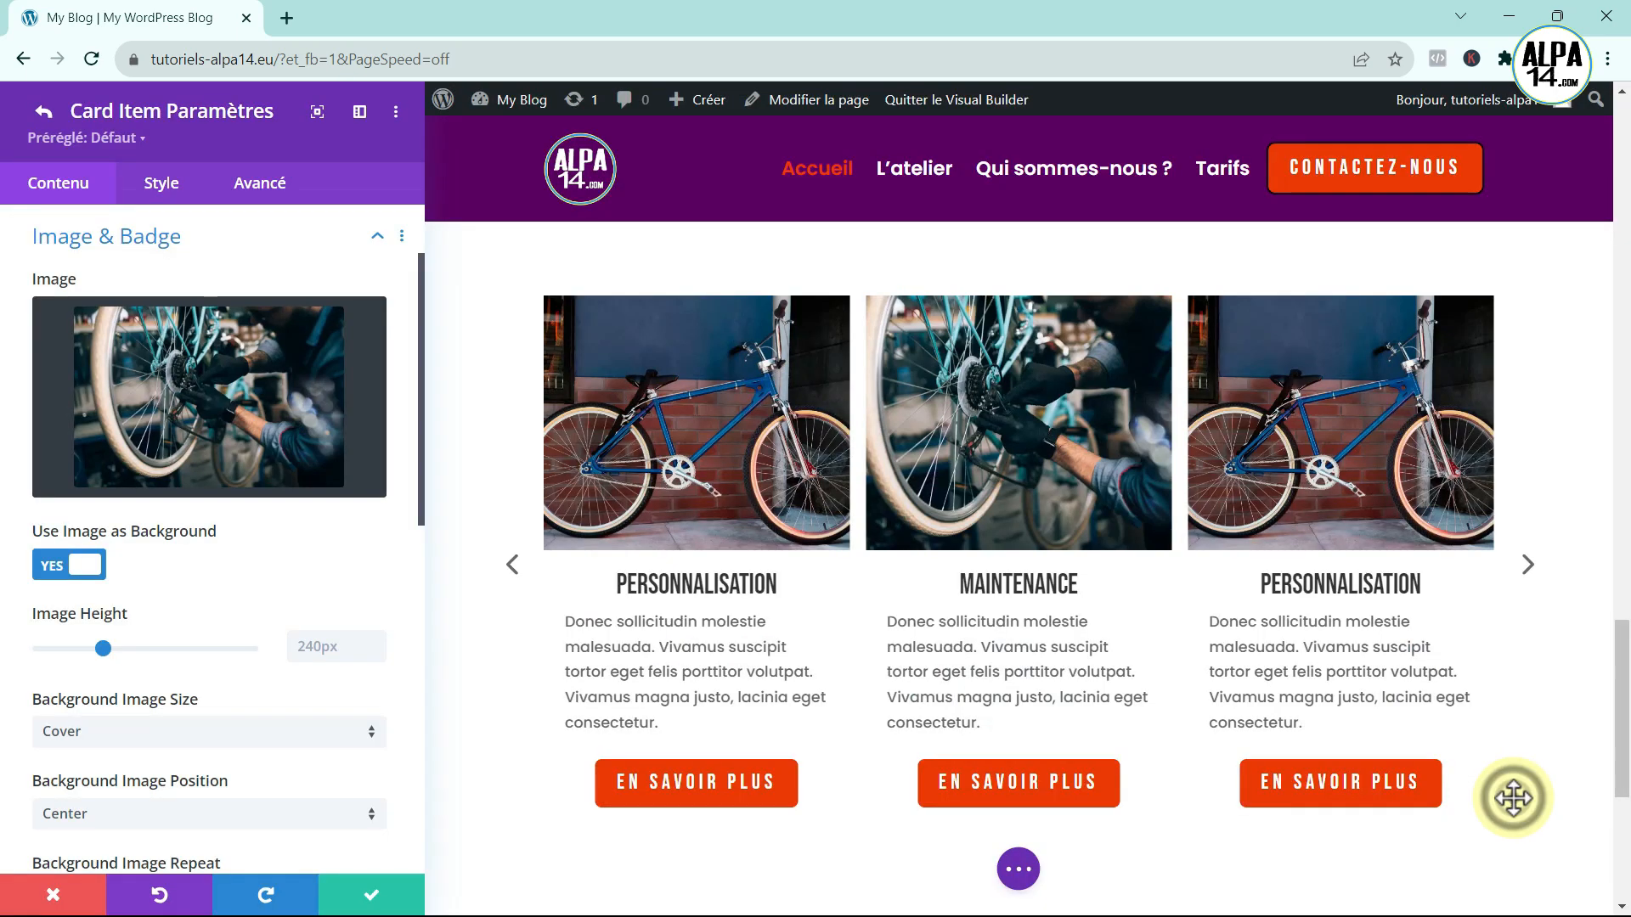
# - Set the Maintenance card's button URL to # and return to the carousel's card list
pyautogui.scroll(-5, 200, 679)
pyautogui.scroll(-5, 201, 665)
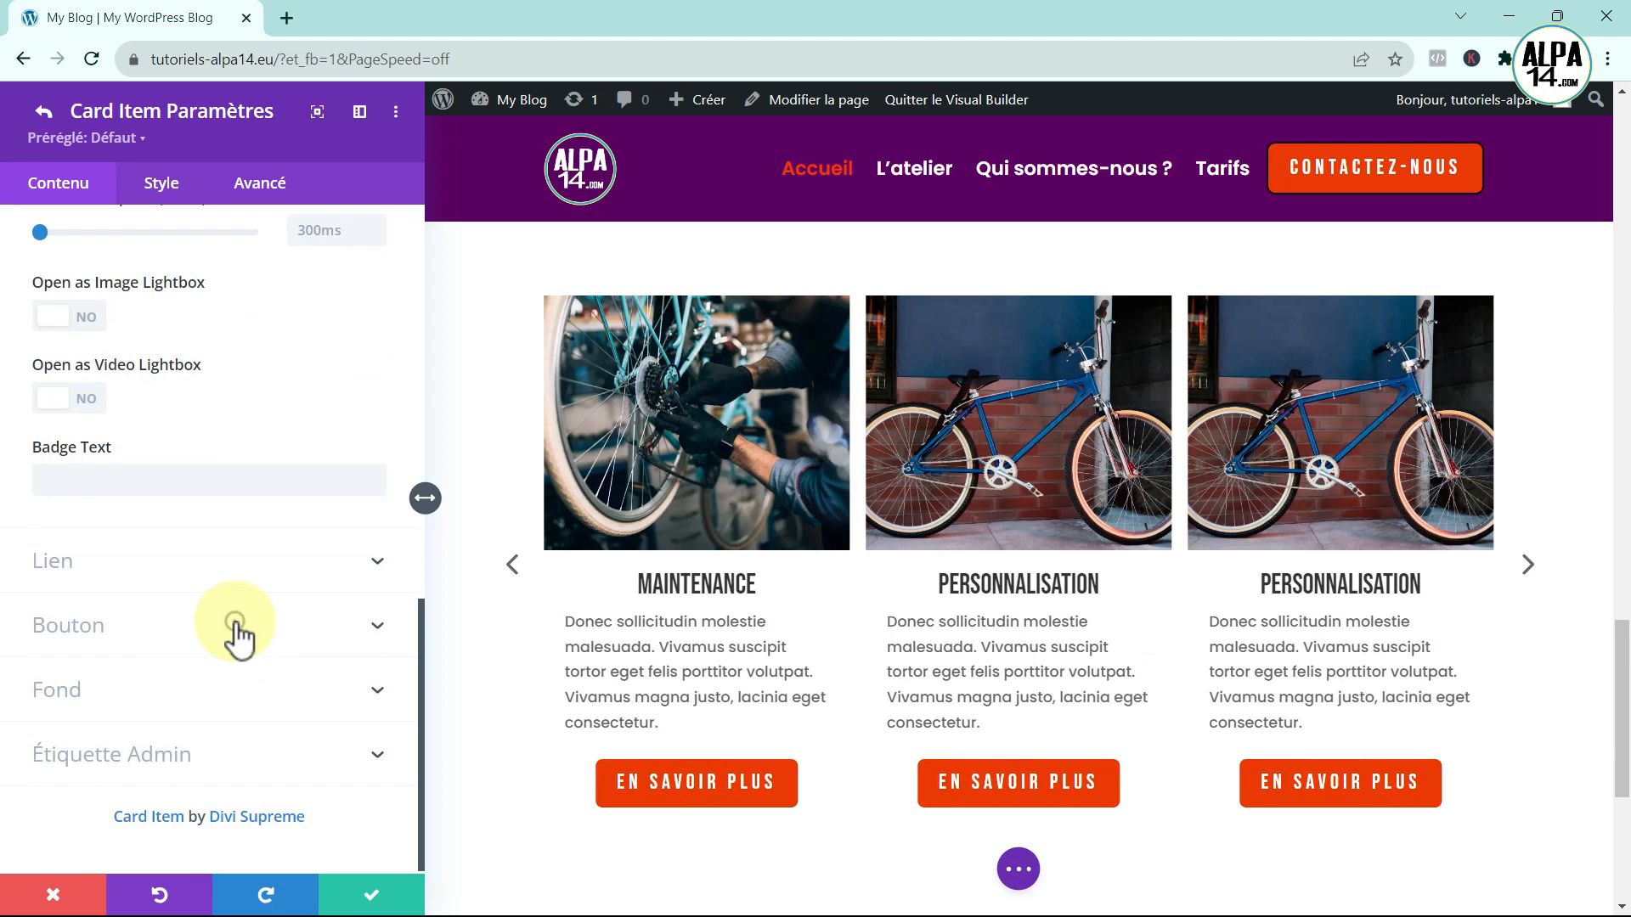
pyautogui.click(237, 629)
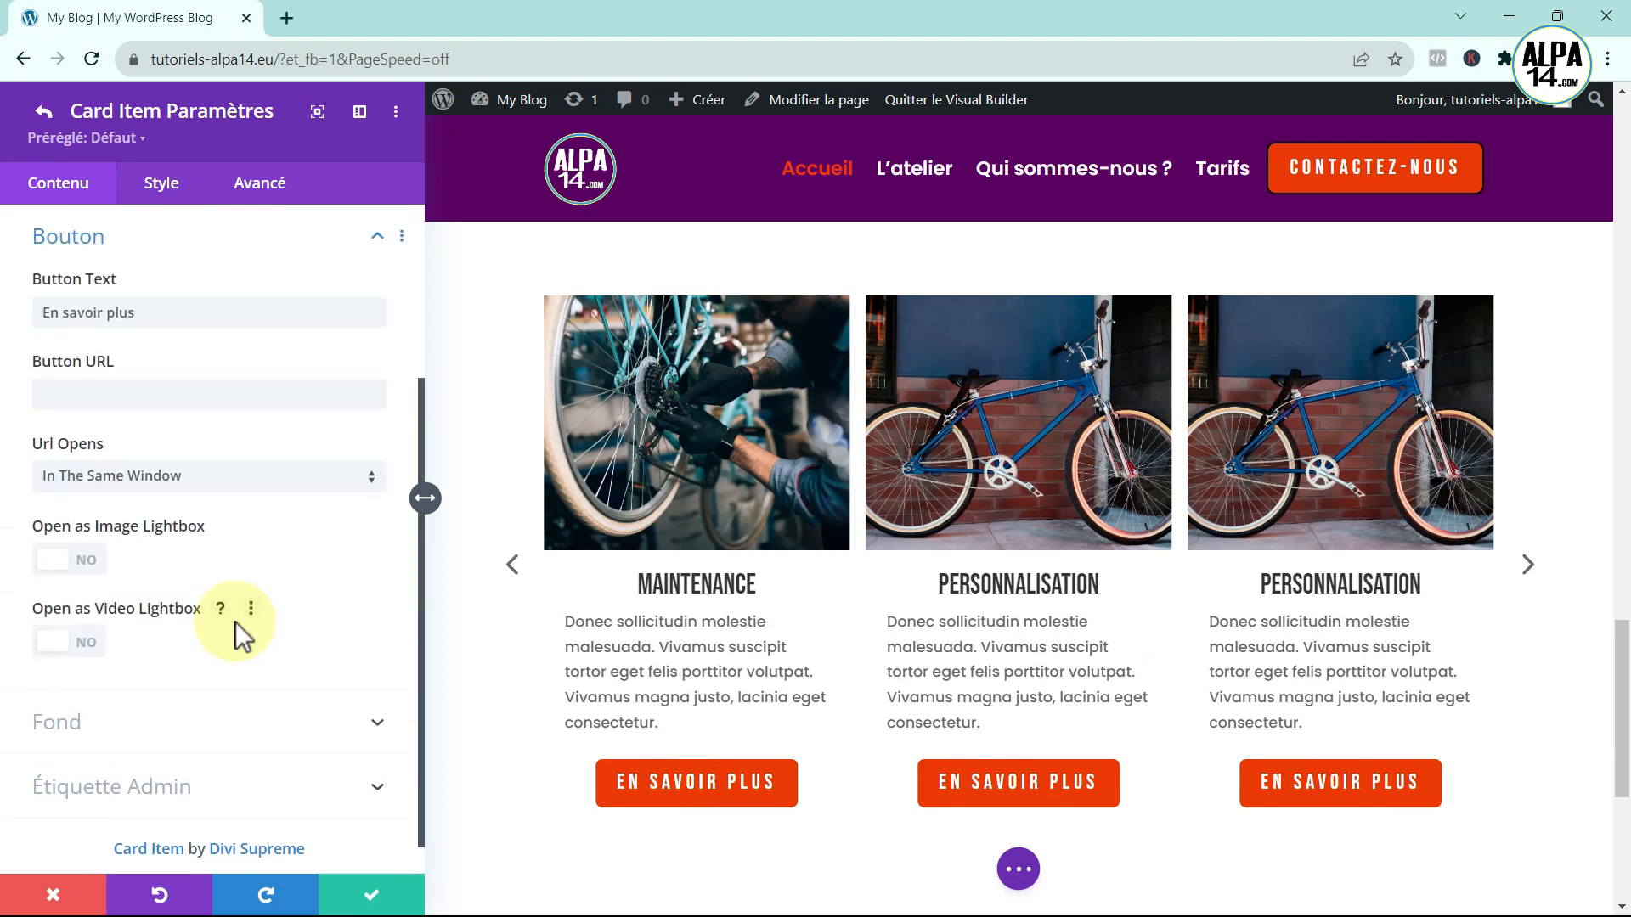
pyautogui.click(79, 393)
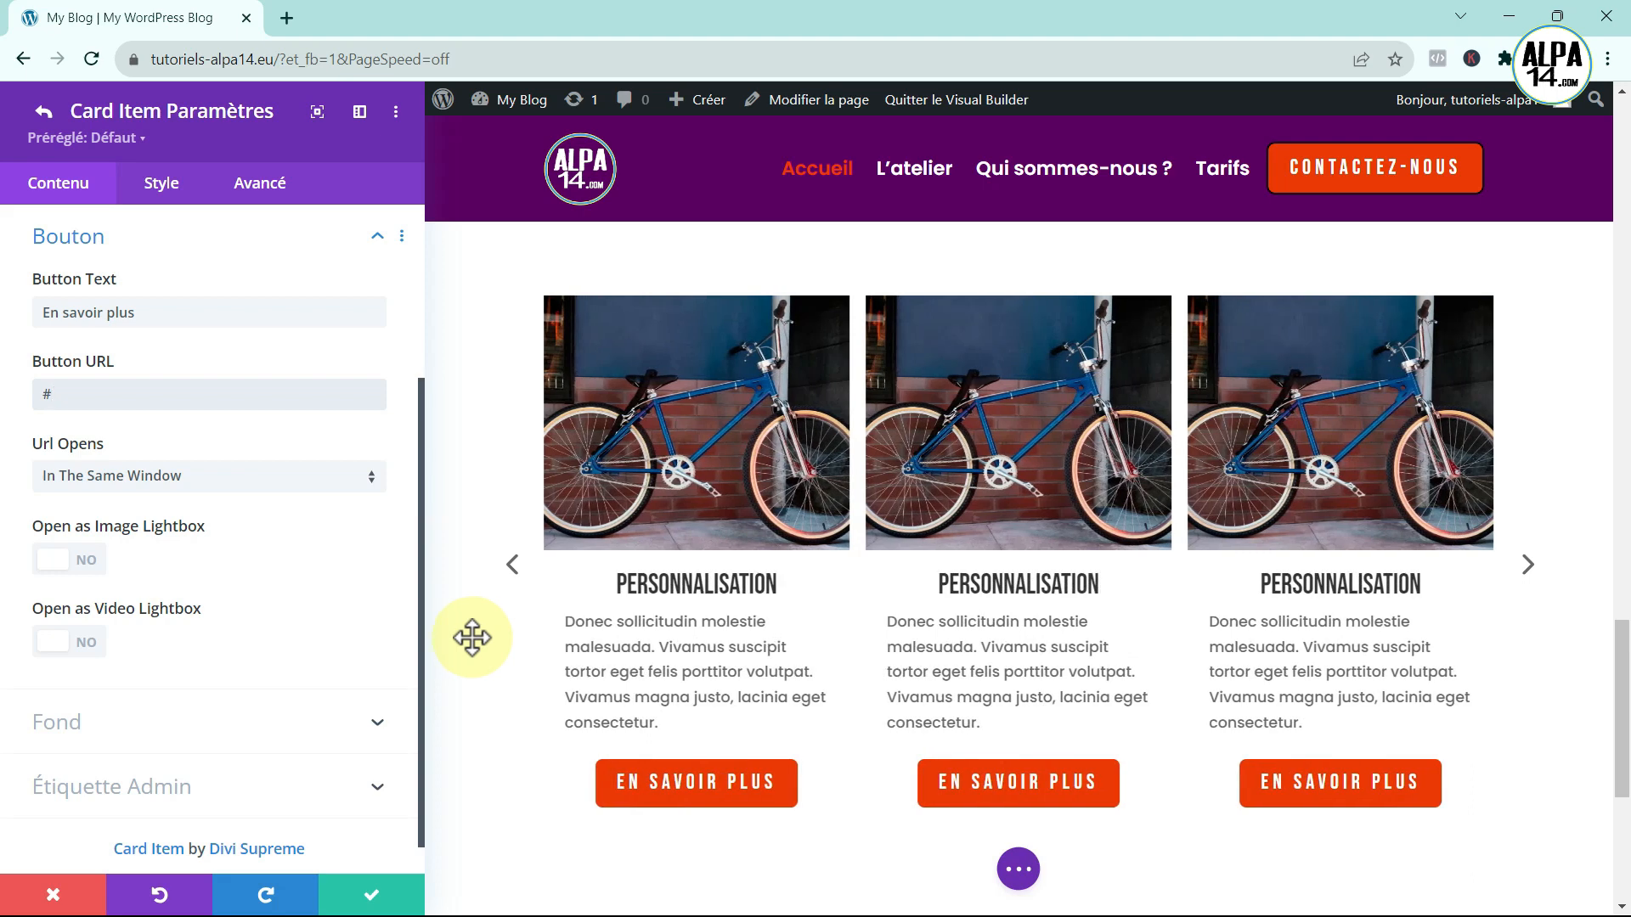
pyautogui.click(43, 110)
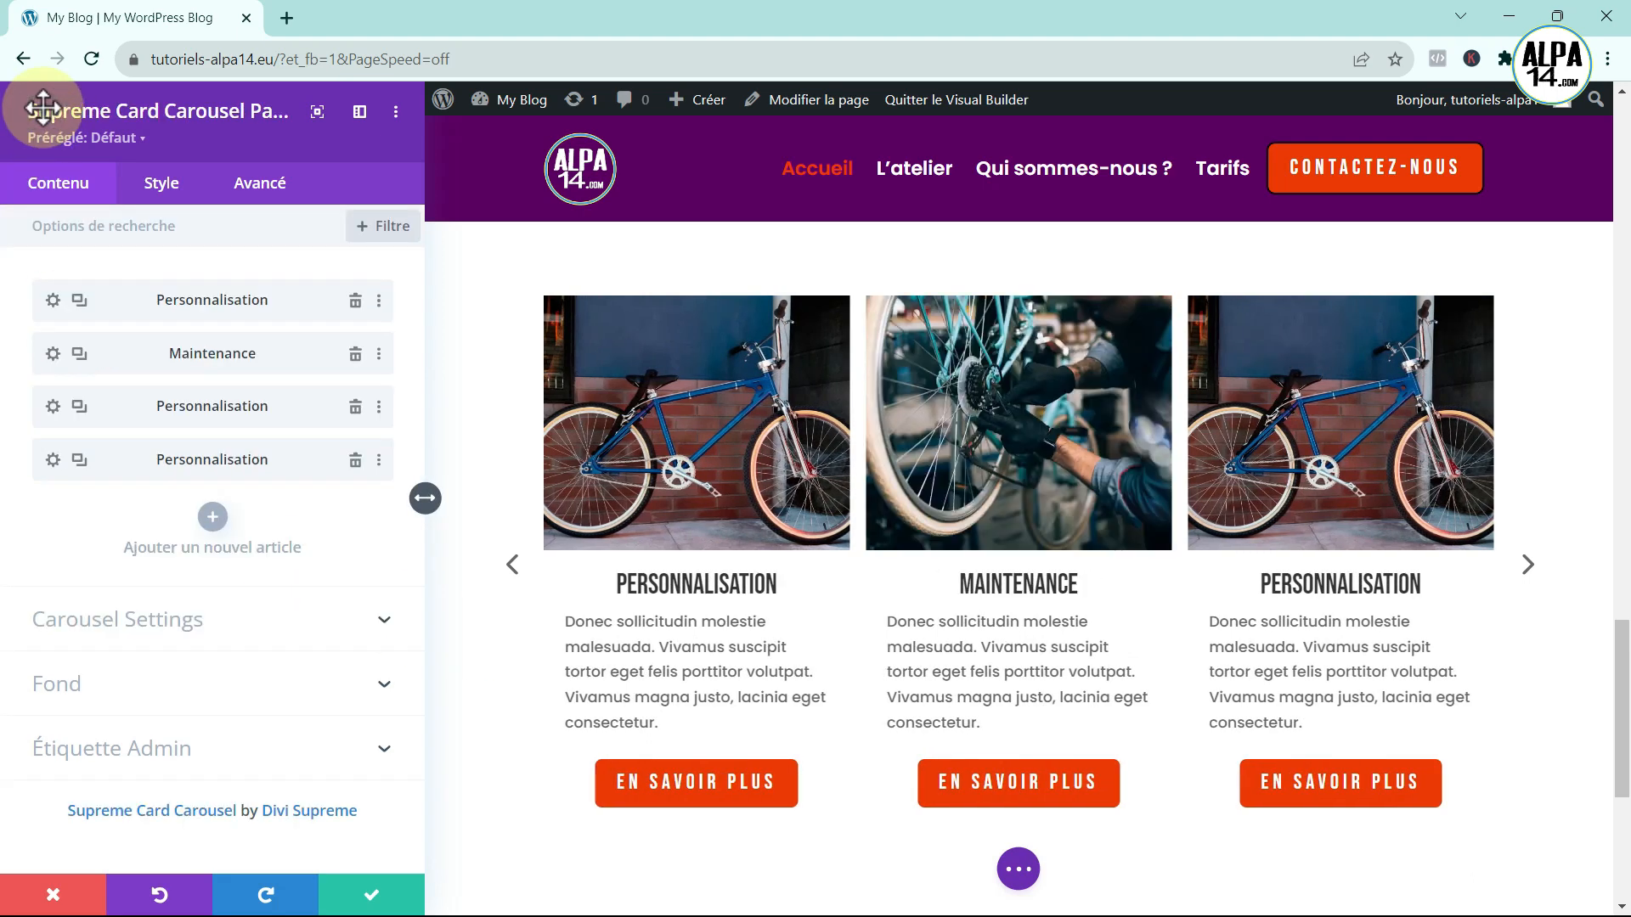
# - Change the title of the carousel's third card to Réparation
pyautogui.click(52, 406)
pyautogui.click(188, 357)
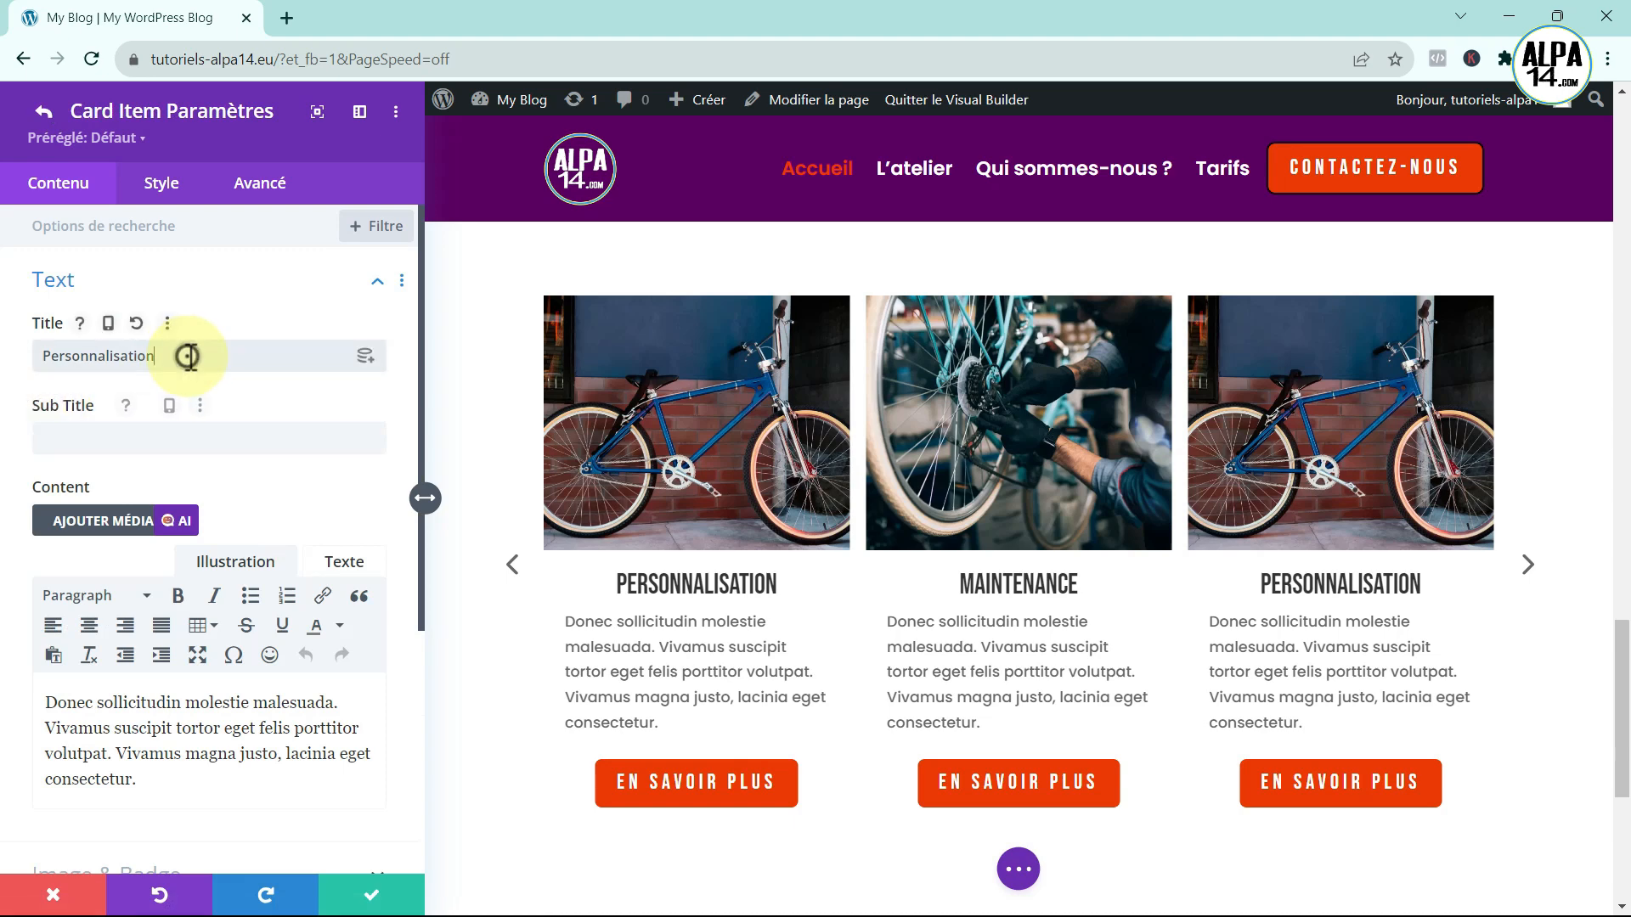
pyautogui.press('BackSpace')
pyautogui.press('BackSpace')
pyautogui.press('BackSpace')
pyautogui.press('BackSpace')
pyautogui.press('BackSpace')
pyautogui.press('BackSpace')
pyautogui.press('BackSpace')
pyautogui.press('BackSpace')
pyautogui.press('BackSpace')
pyautogui.press('BackSpace')
pyautogui.press('BackSpace')
pyautogui.press('BackSpace')
pyautogui.press('BackSpace')
pyautogui.press('BackSpace')
pyautogui.press('BackSpace')
pyautogui.press('BackSpace')
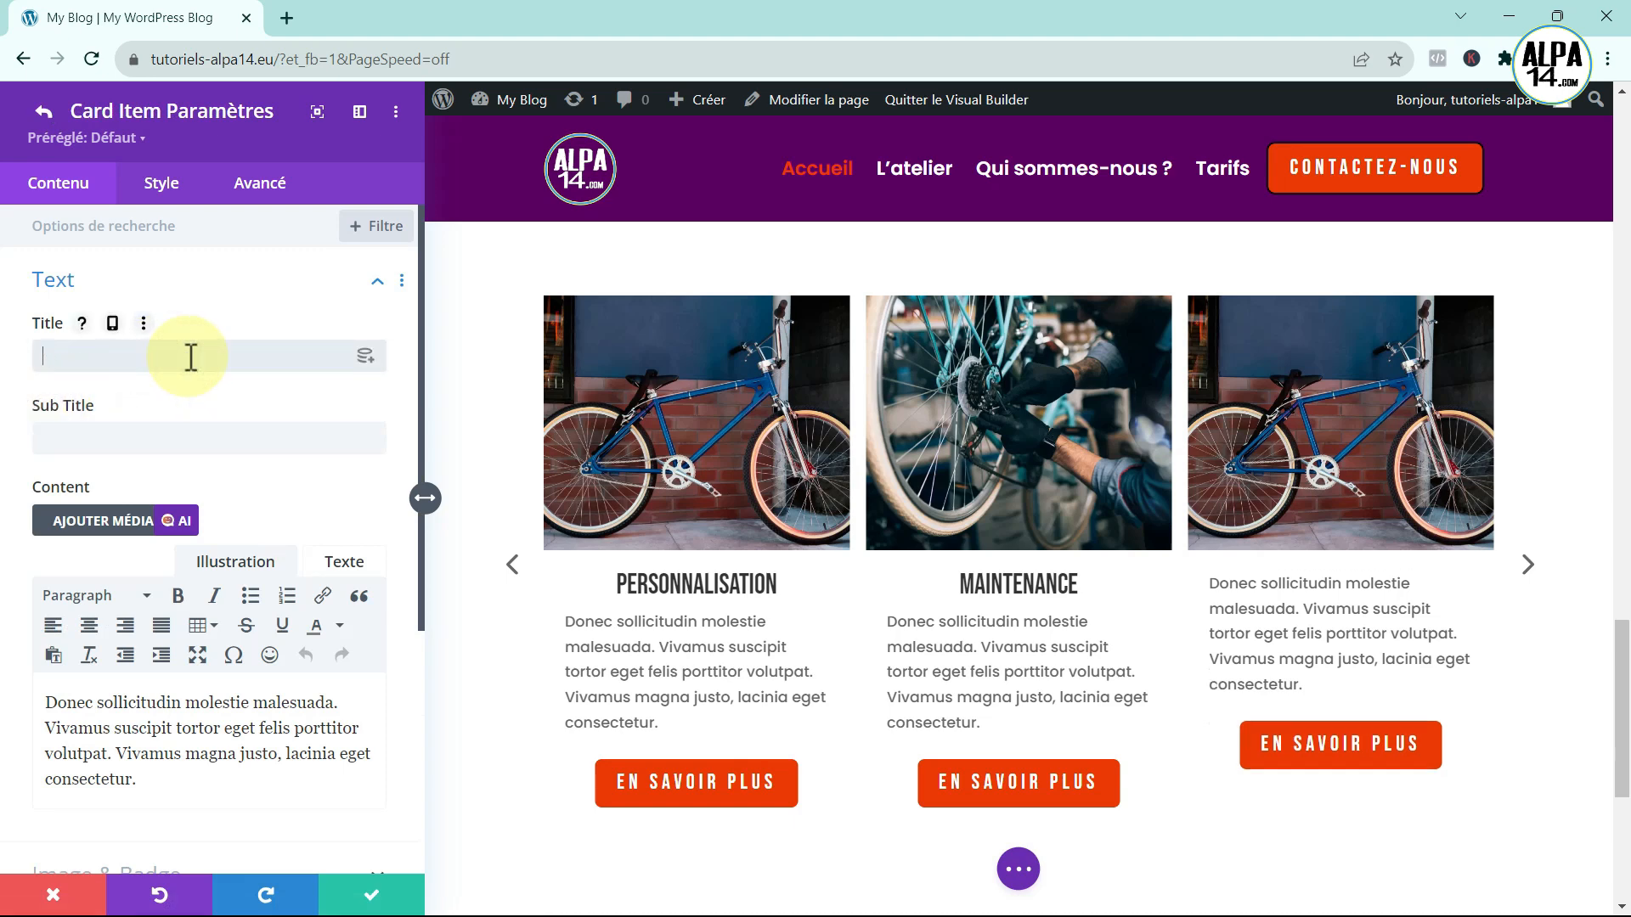
pyautogui.write('R')
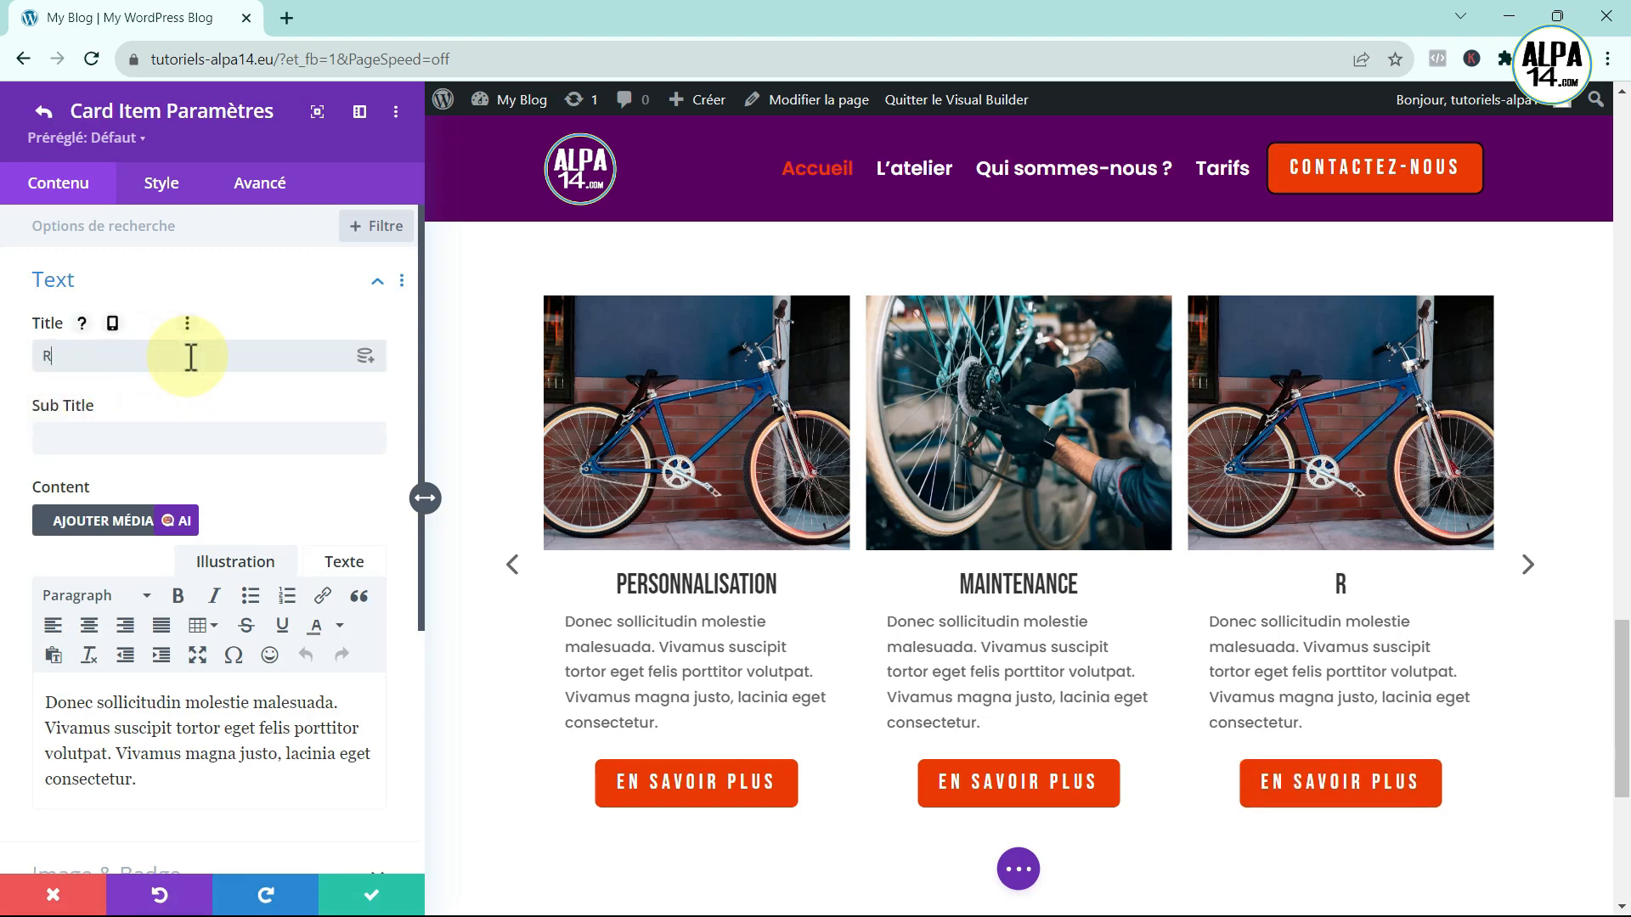
pyautogui.write('éparation')
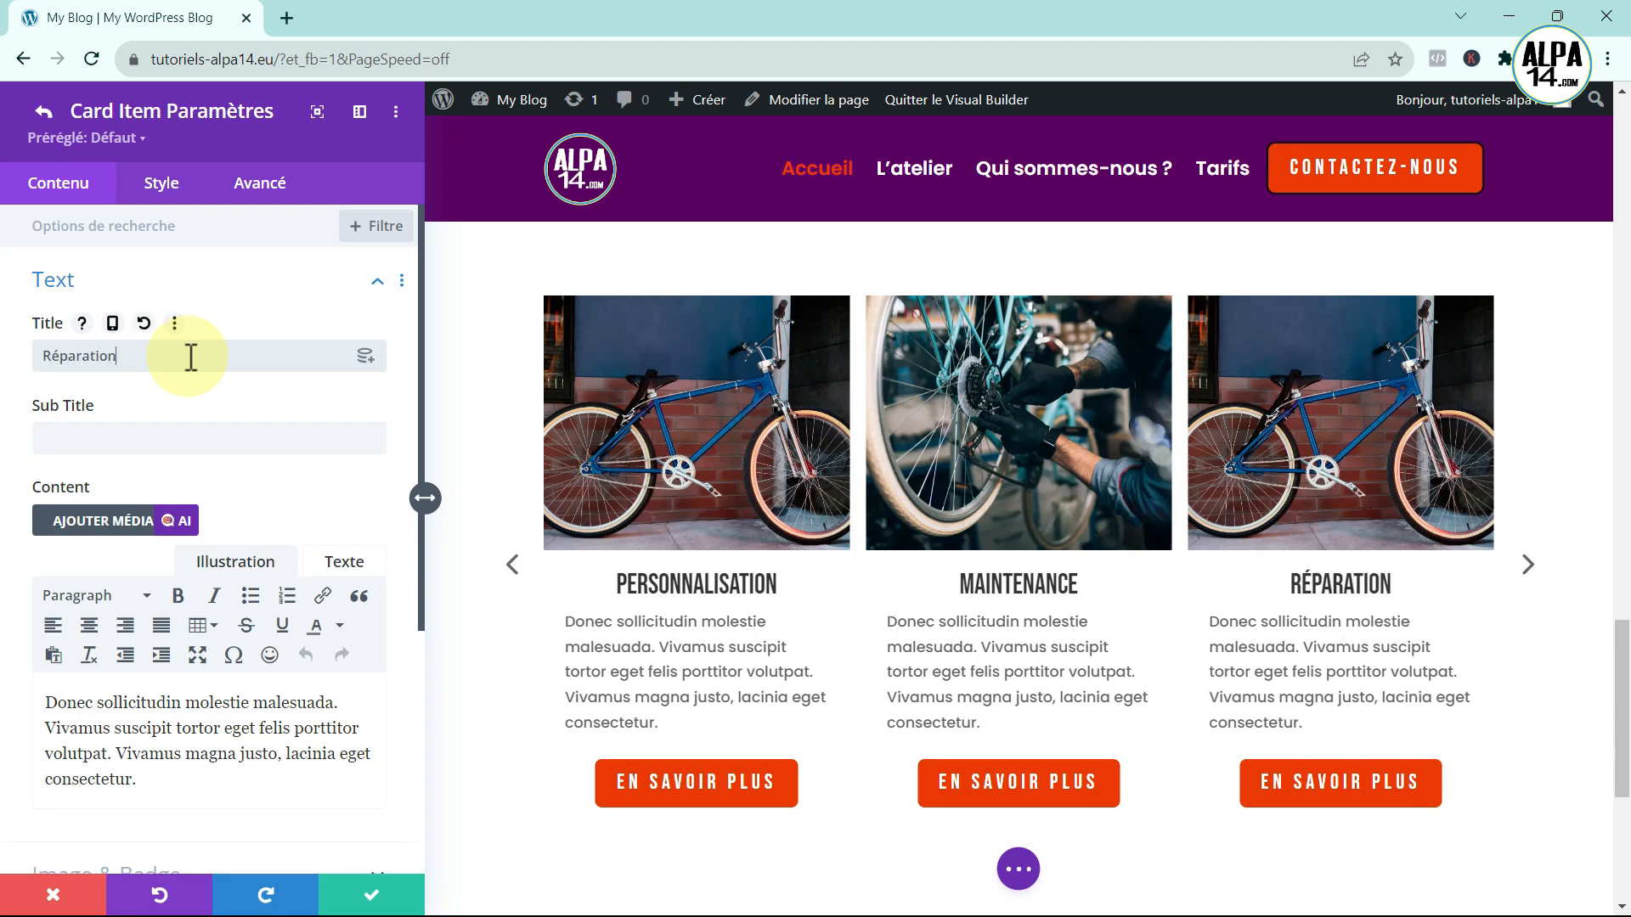
# - Replace the Réparation card's image with v2.webp from the media library
pyautogui.scroll(-4, 270, 633)
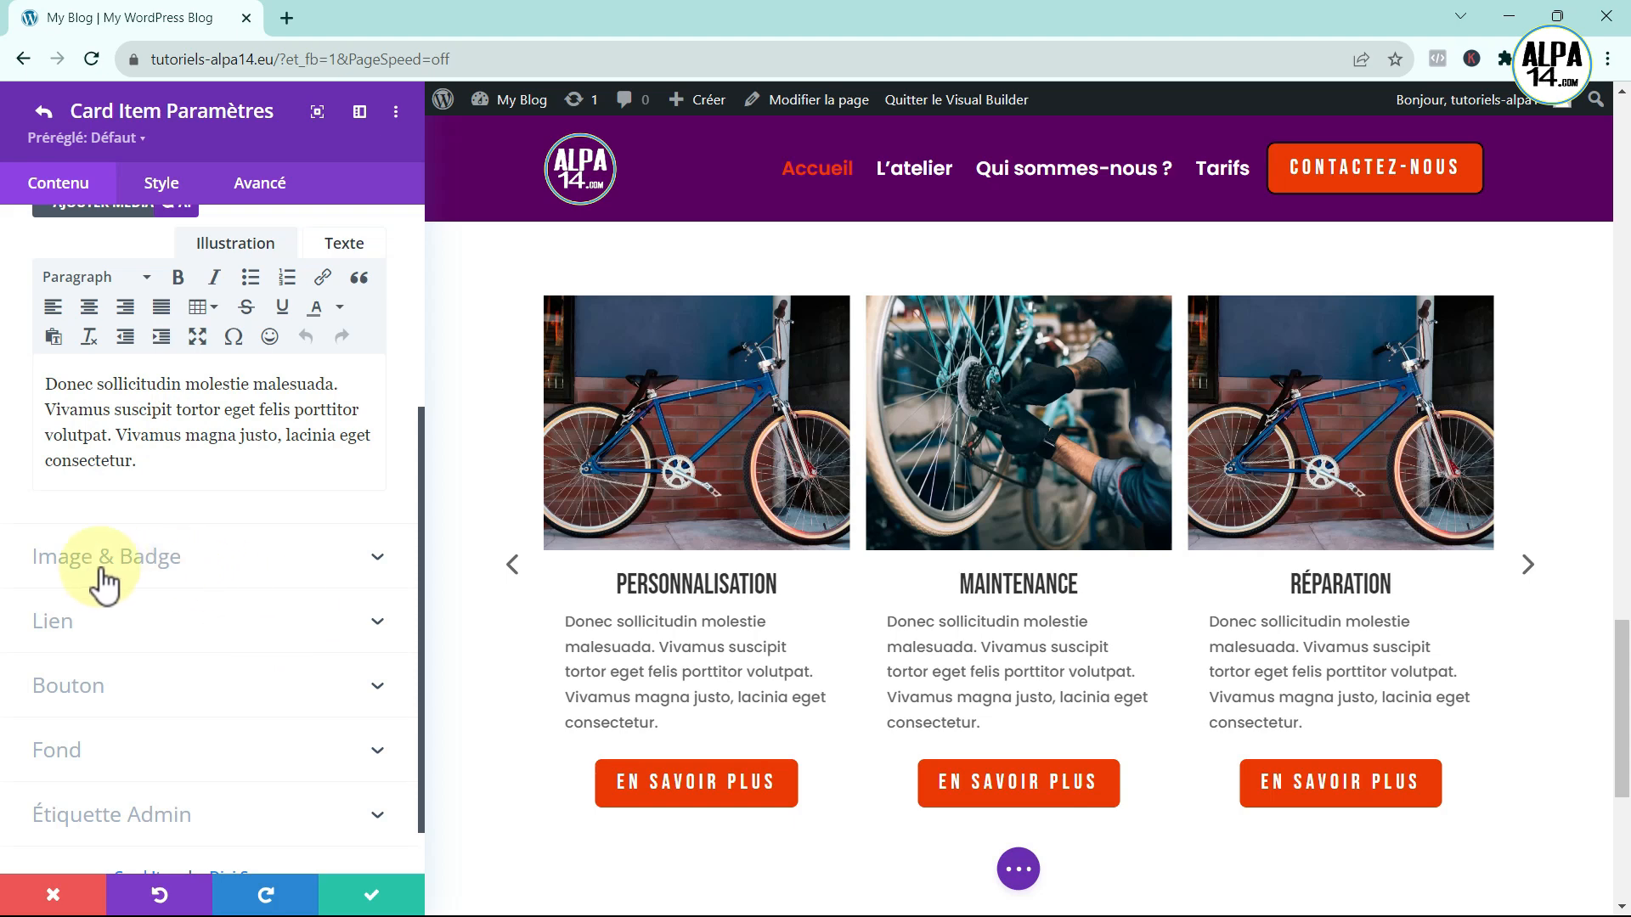
pyautogui.click(176, 556)
pyautogui.click(184, 422)
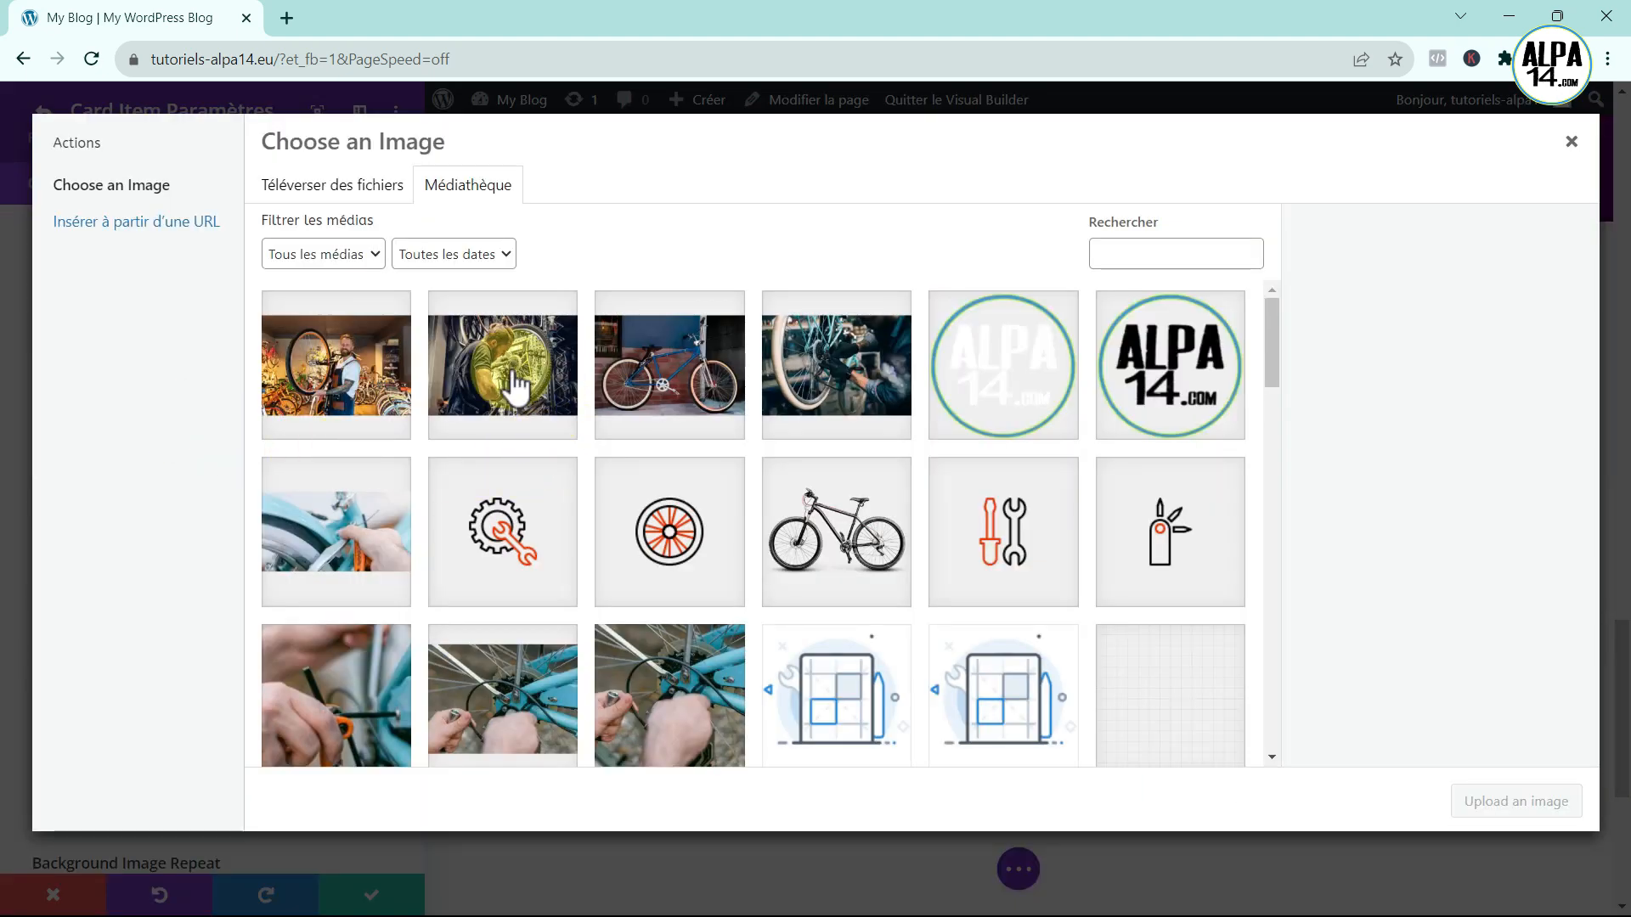
pyautogui.click(515, 389)
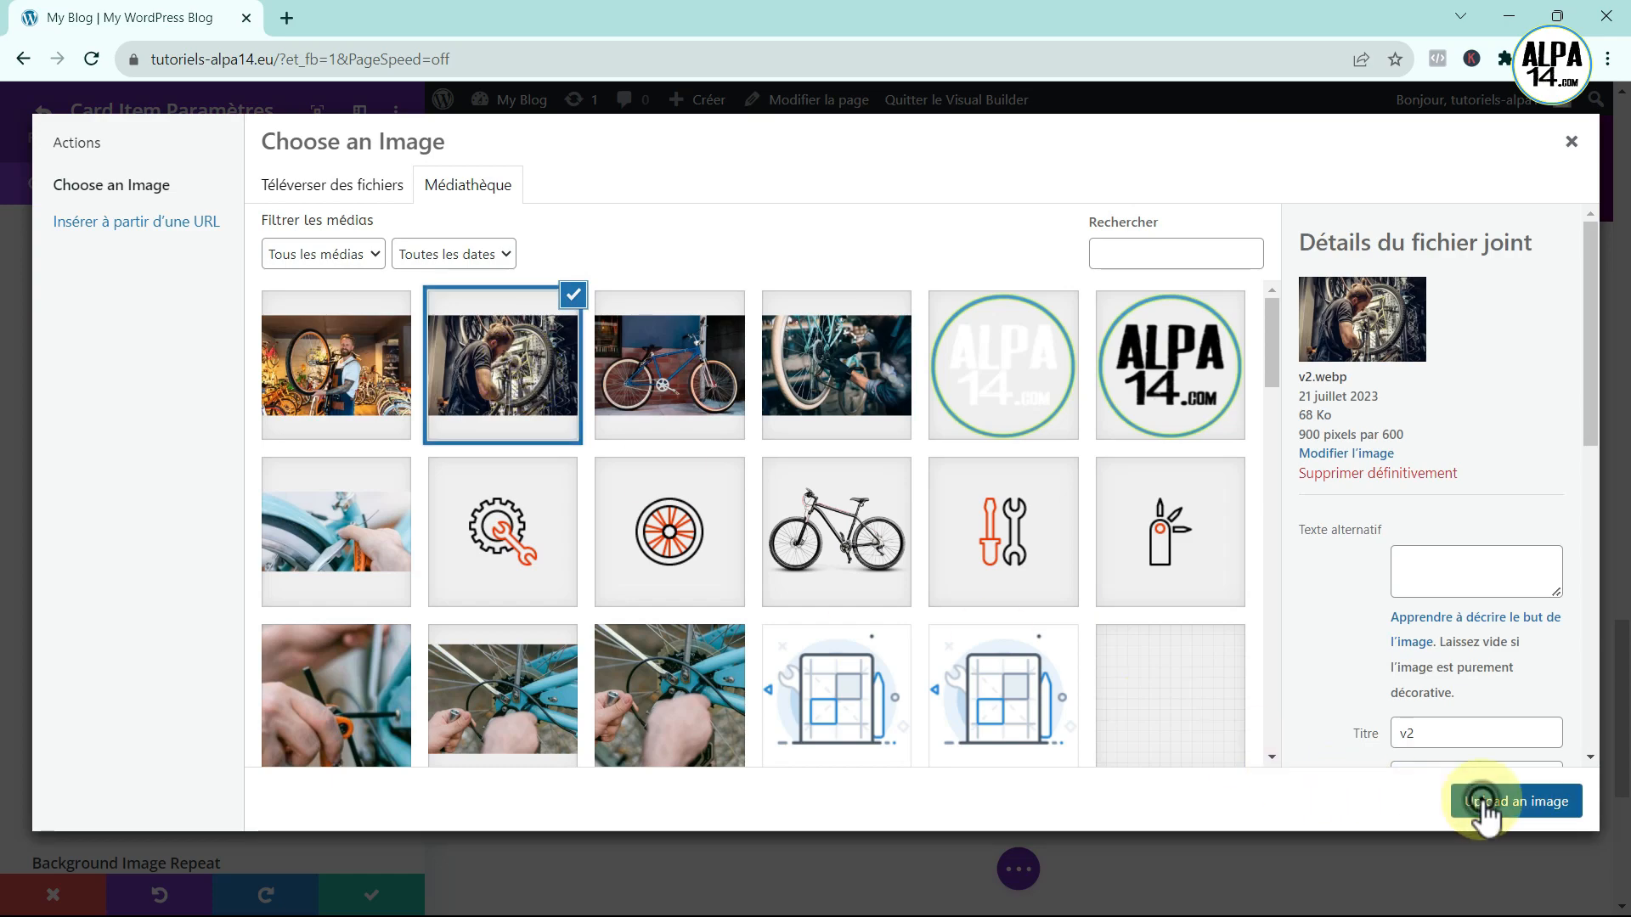
pyautogui.click(1483, 805)
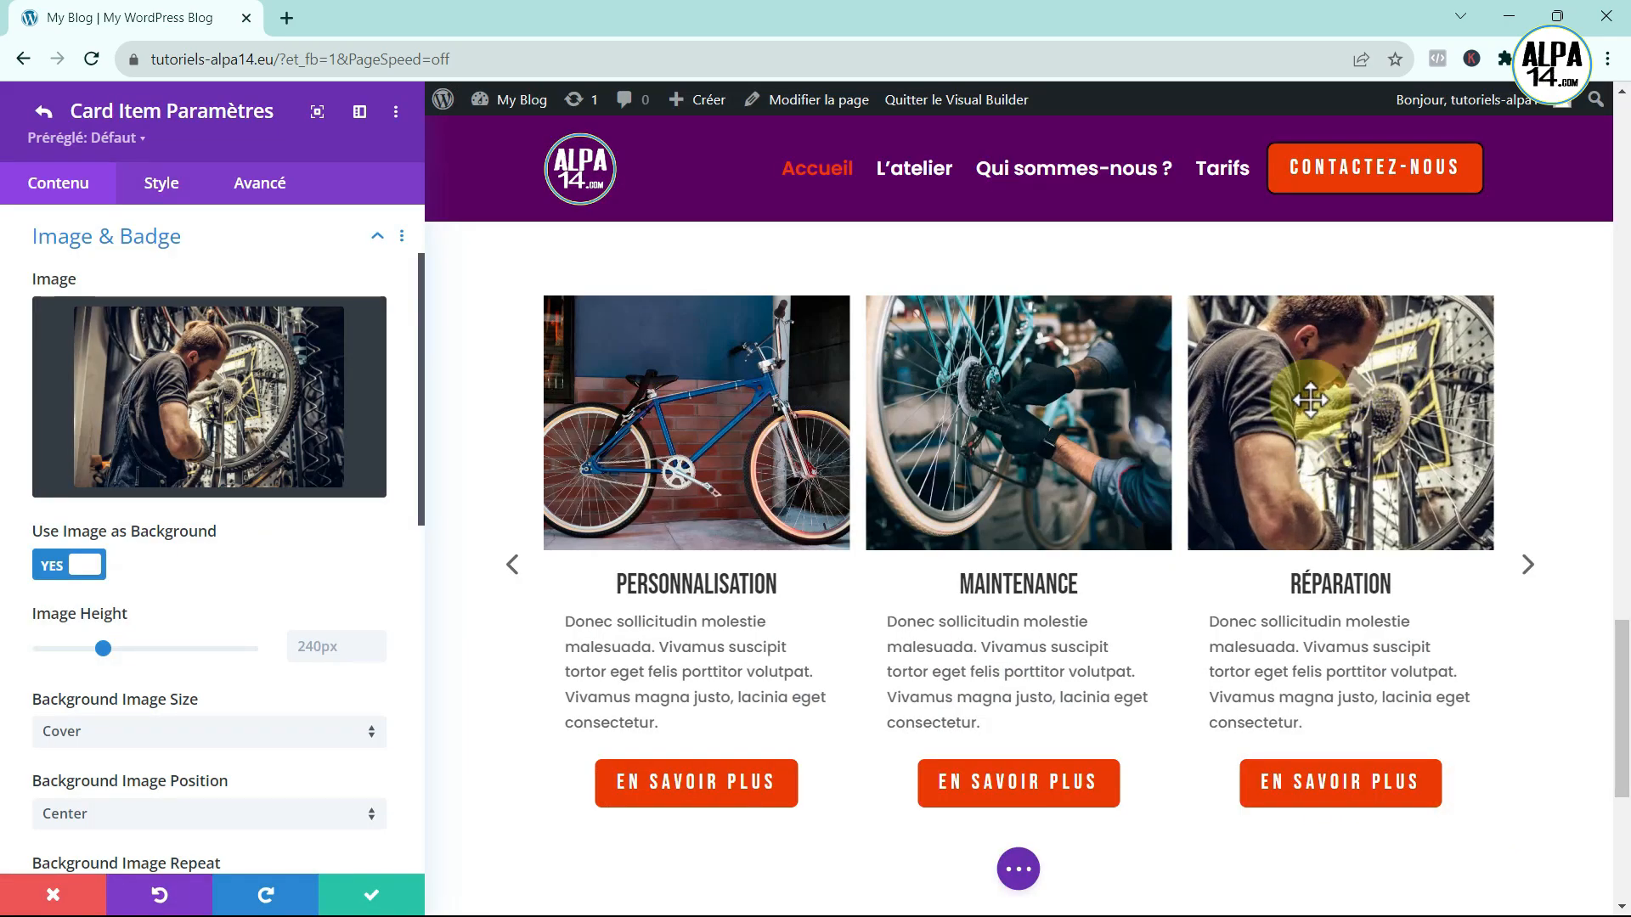
# - Open the Réparation card's button URL for editing, and return to the carousel's card list
pyautogui.scroll(-9, 162, 646)
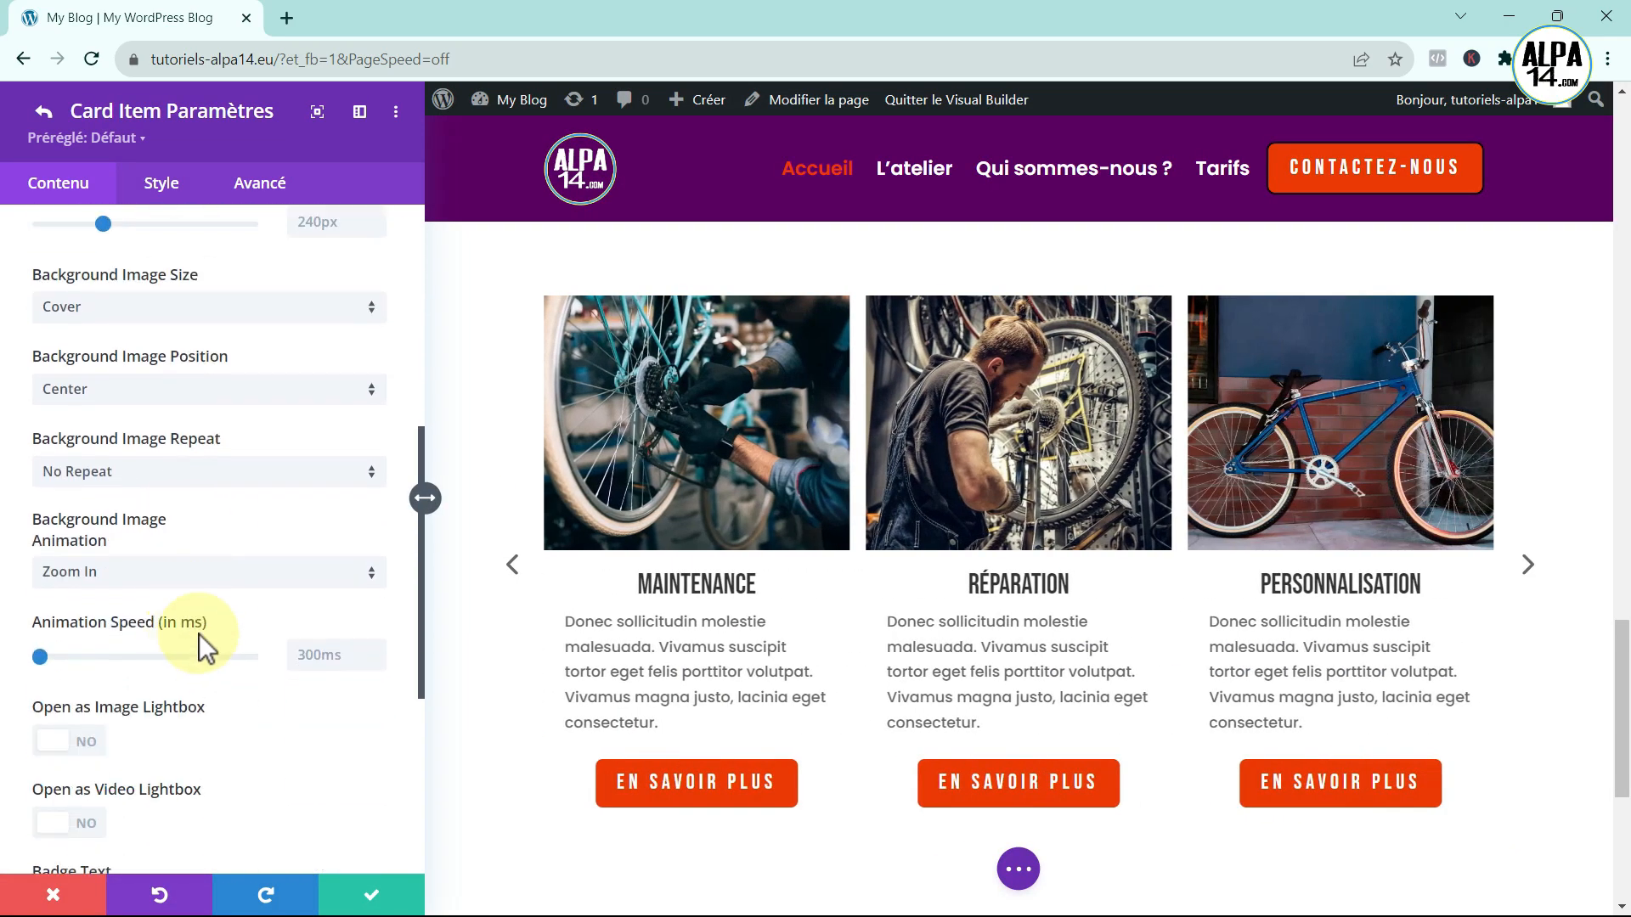
pyautogui.click(204, 639)
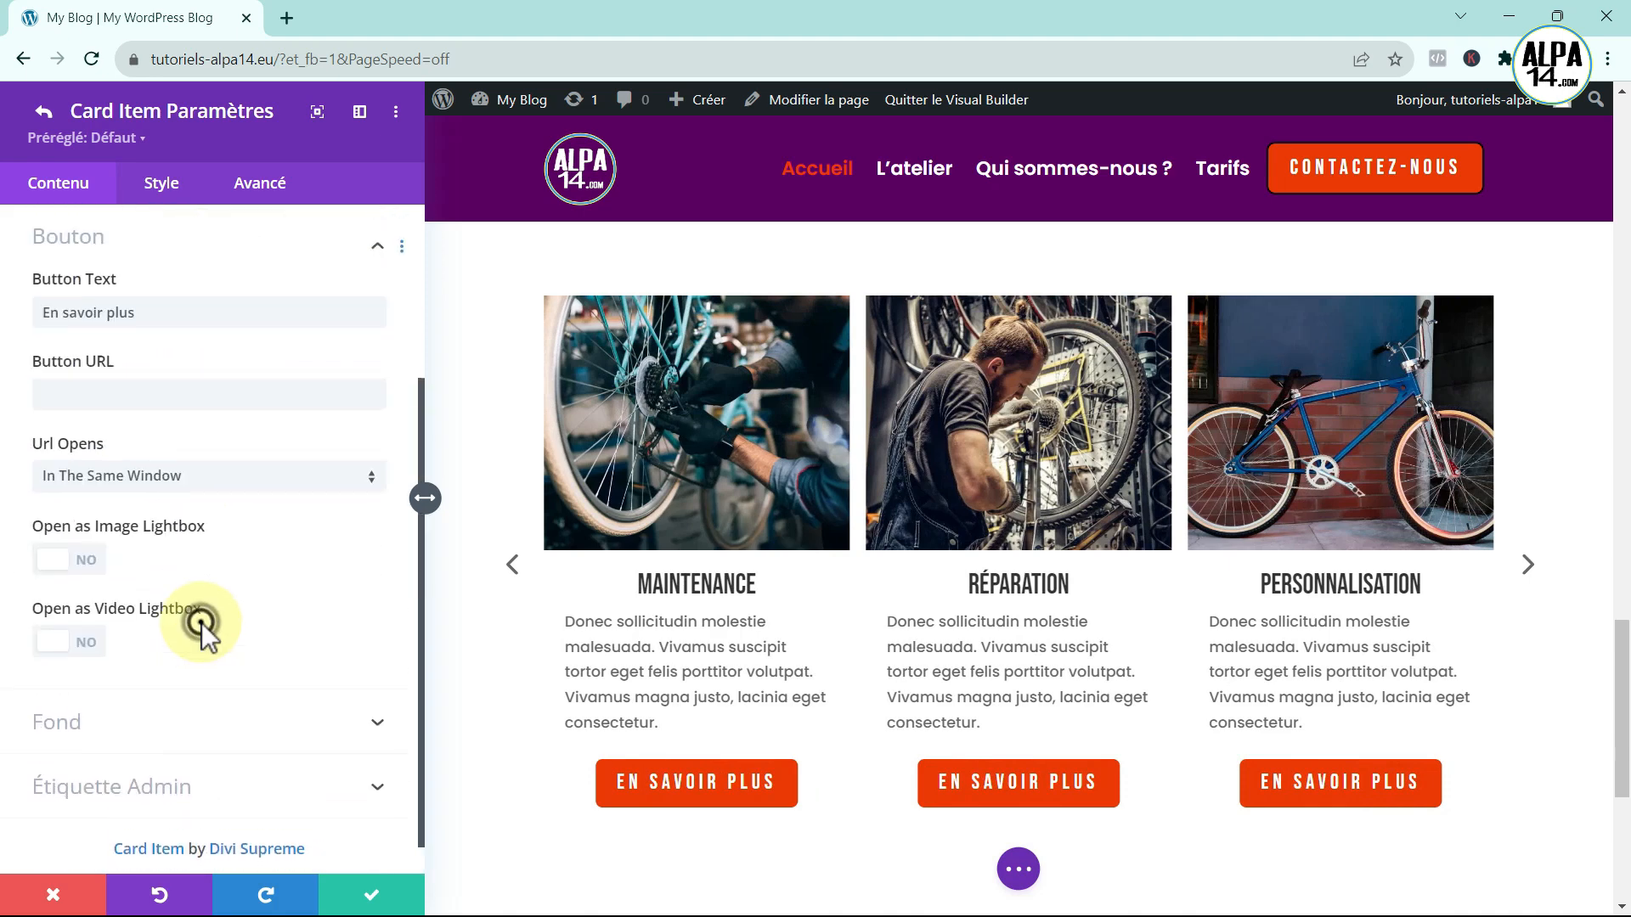
pyautogui.click(80, 394)
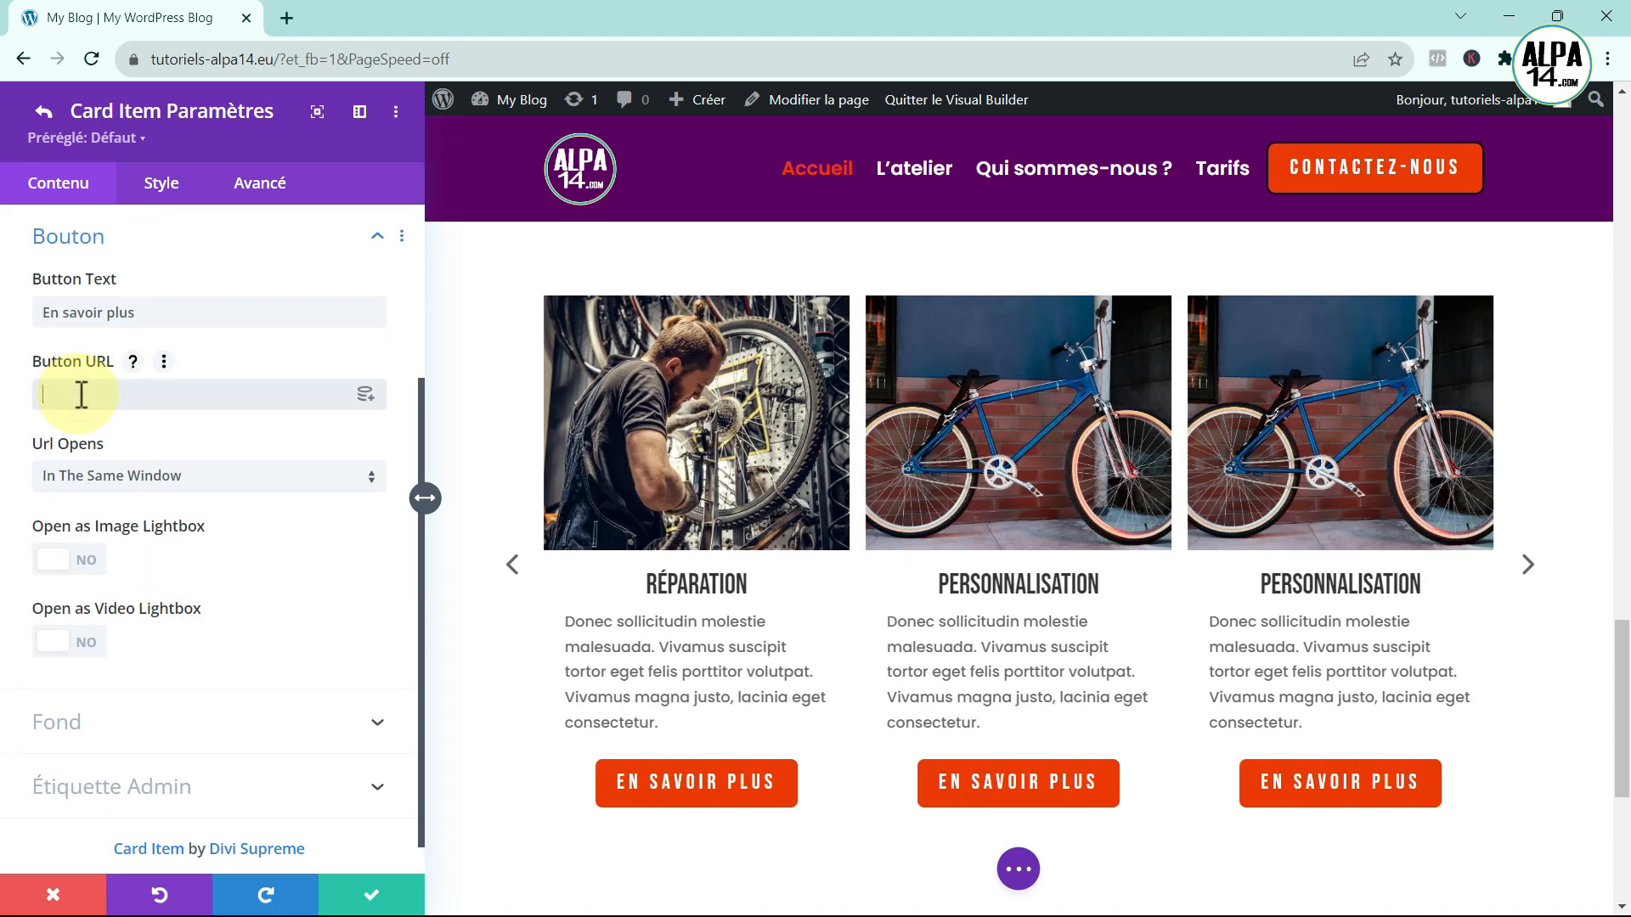
pyautogui.click(379, 237)
pyautogui.click(43, 112)
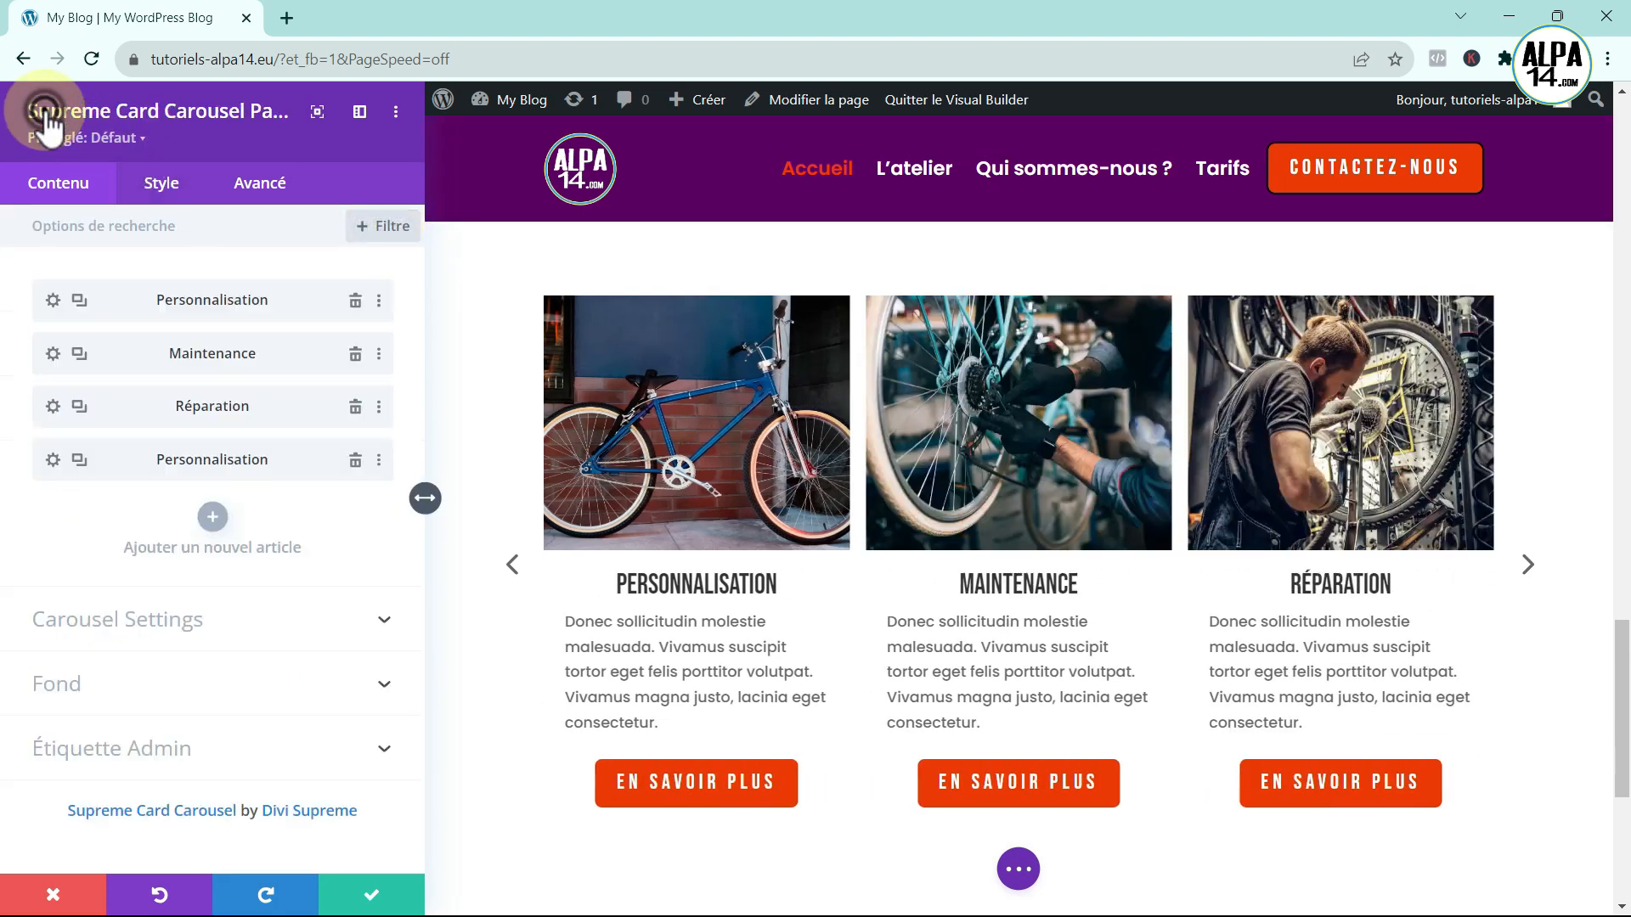
# - Change the title of the carousel's fourth card to Roues et Pneus
pyautogui.click(52, 460)
pyautogui.click(195, 355)
pyautogui.press('BackSpace')
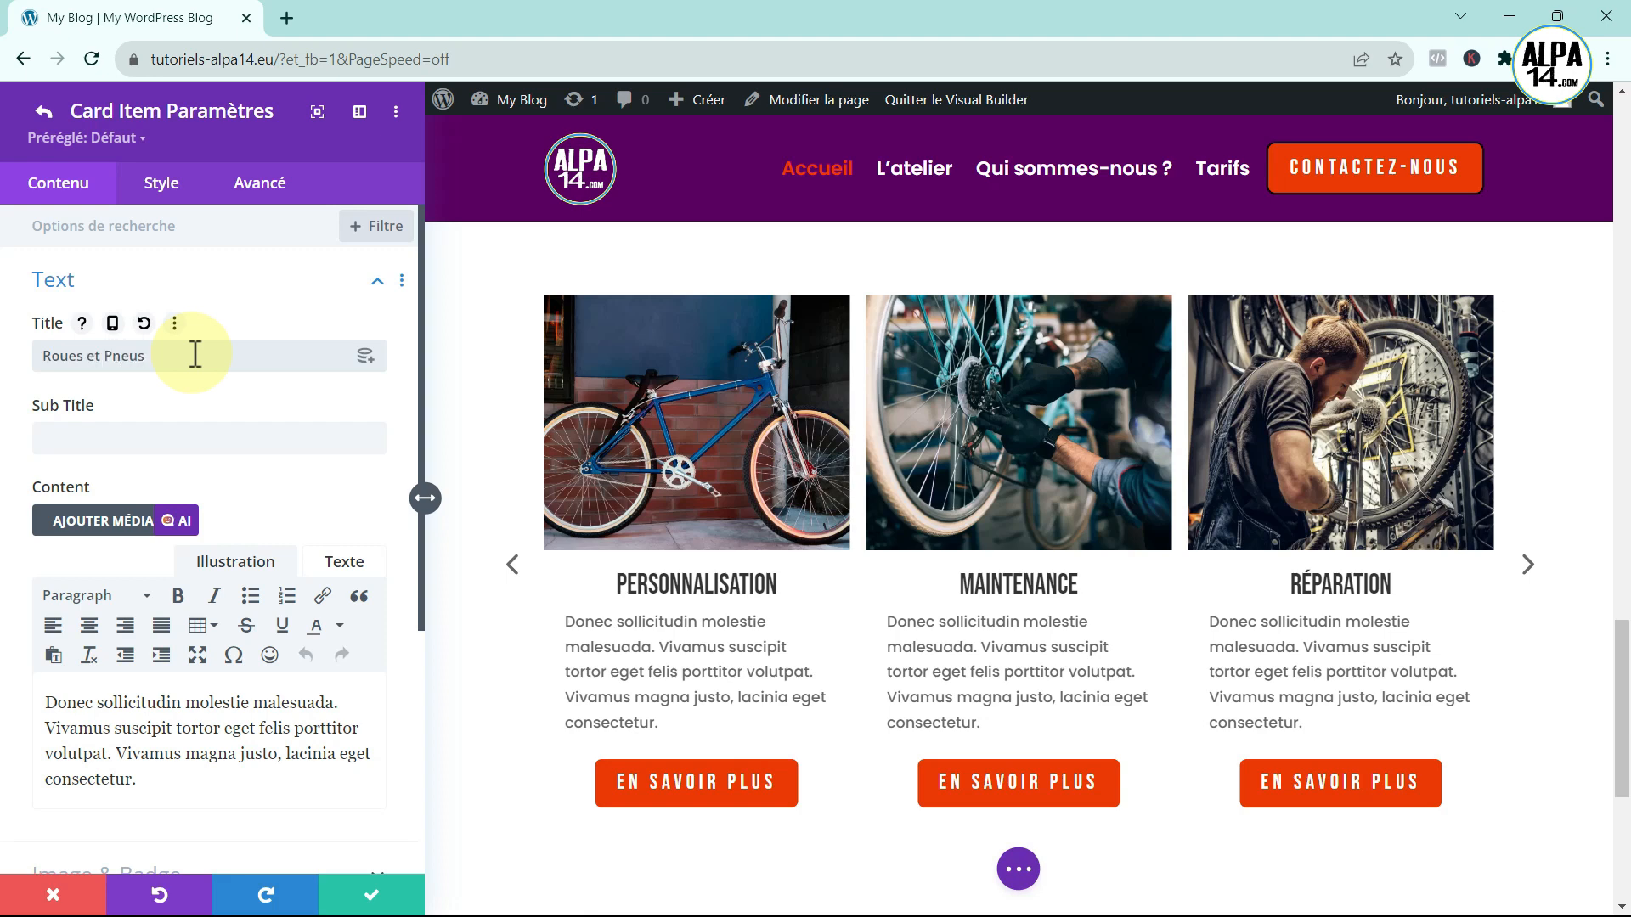
# - Replace the Roues et Pneus card's image with v1.webp from the media library
pyautogui.scroll(-4, 248, 448)
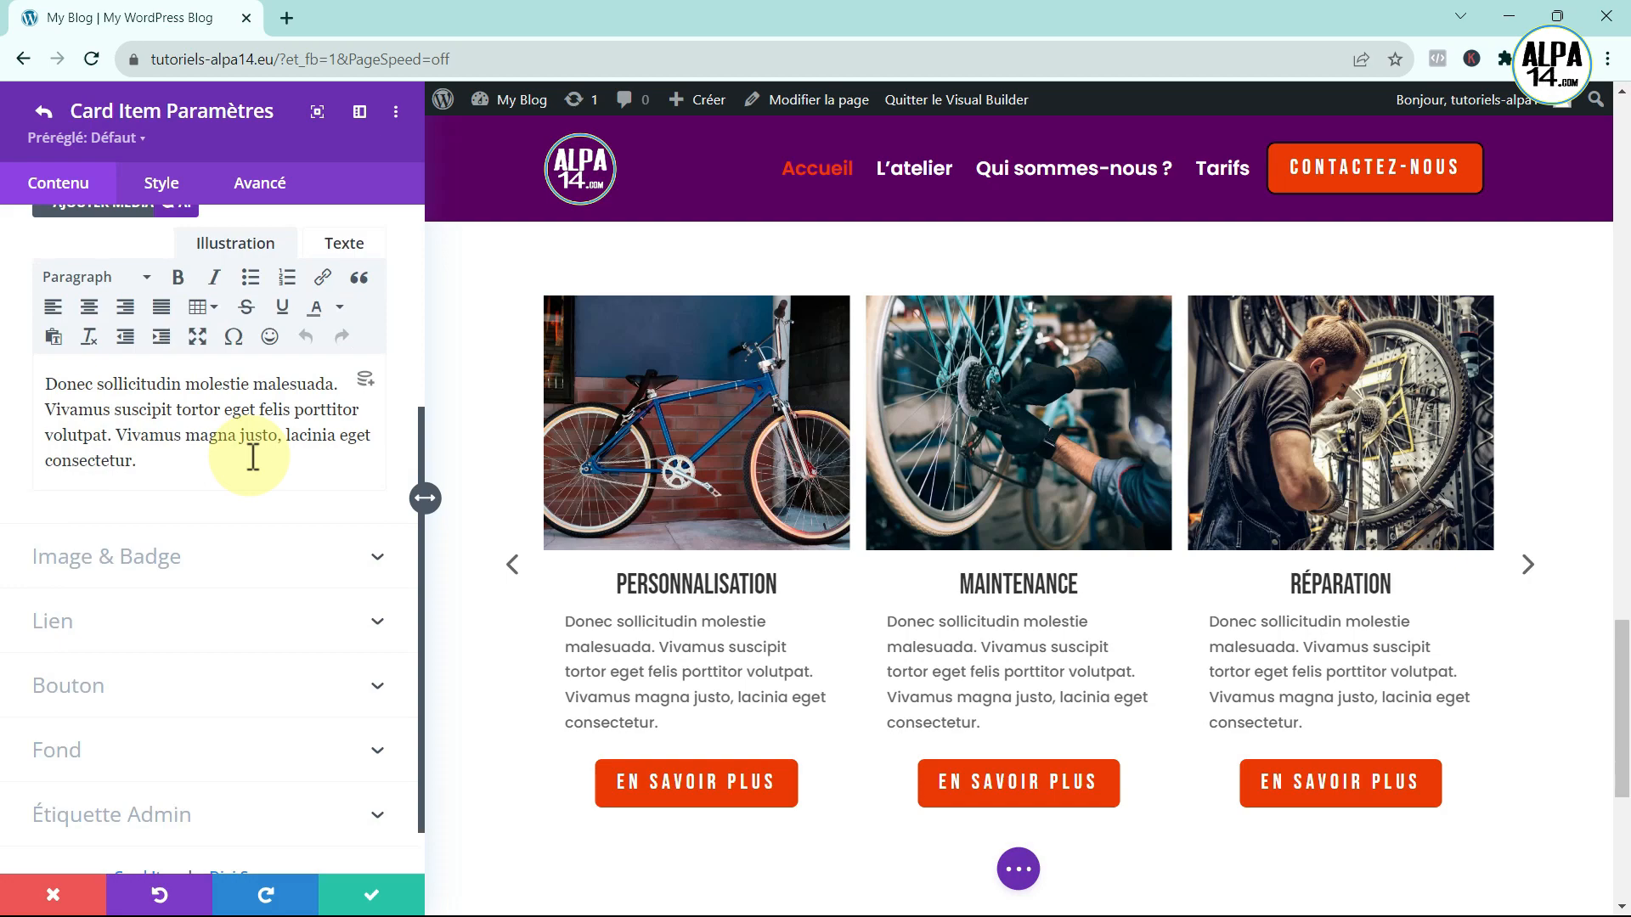
pyautogui.click(189, 552)
pyautogui.click(221, 386)
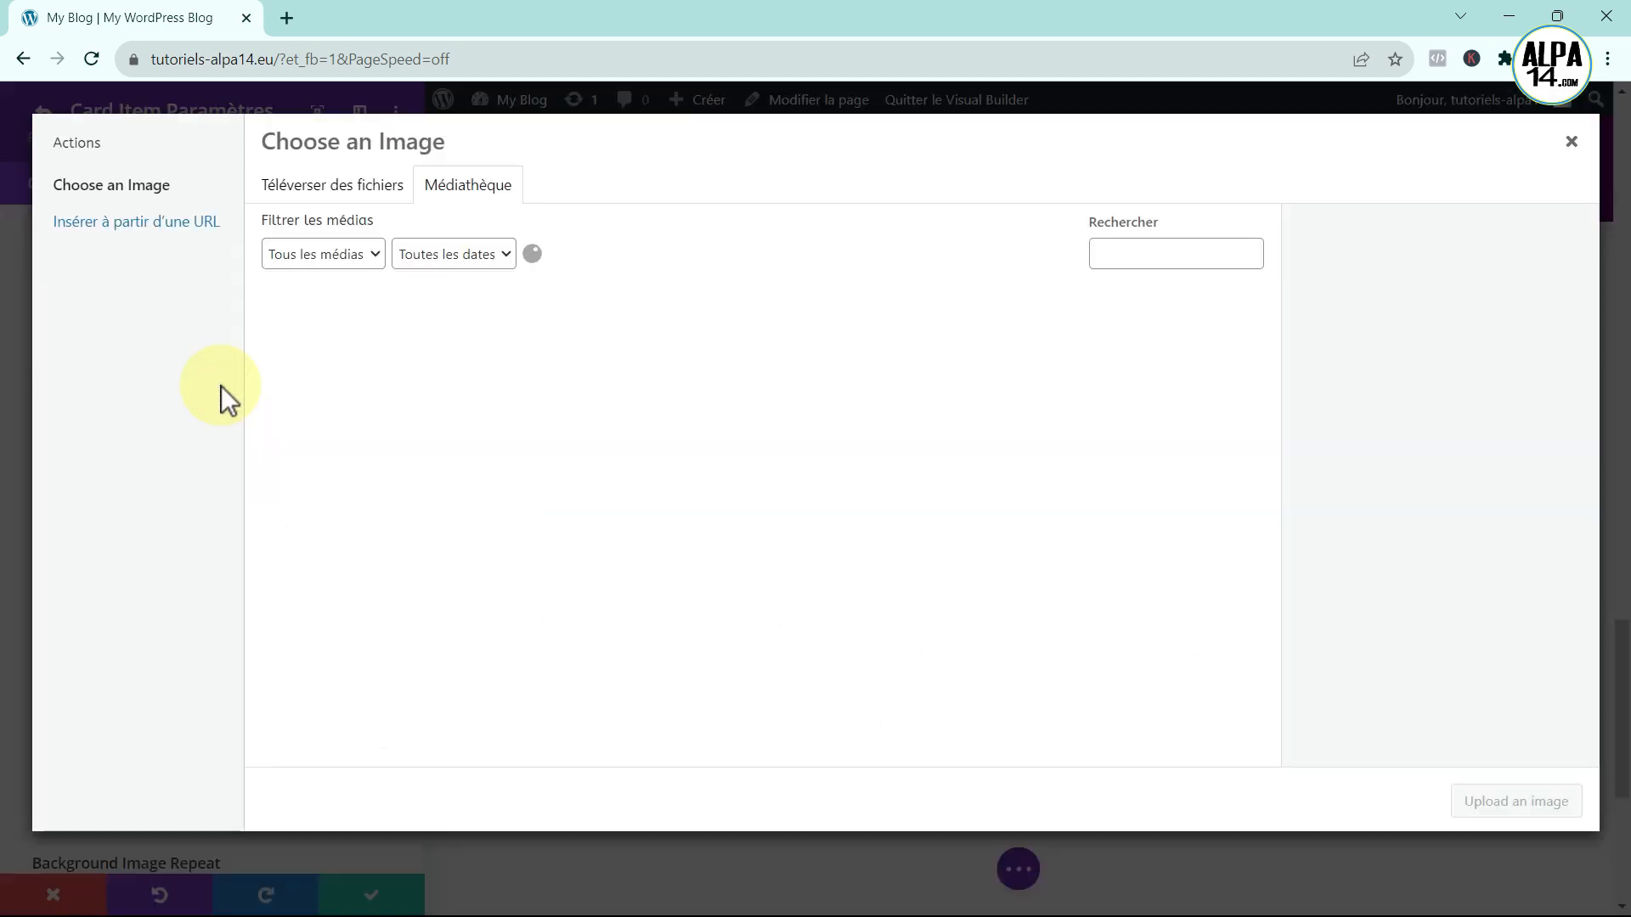
pyautogui.click(337, 366)
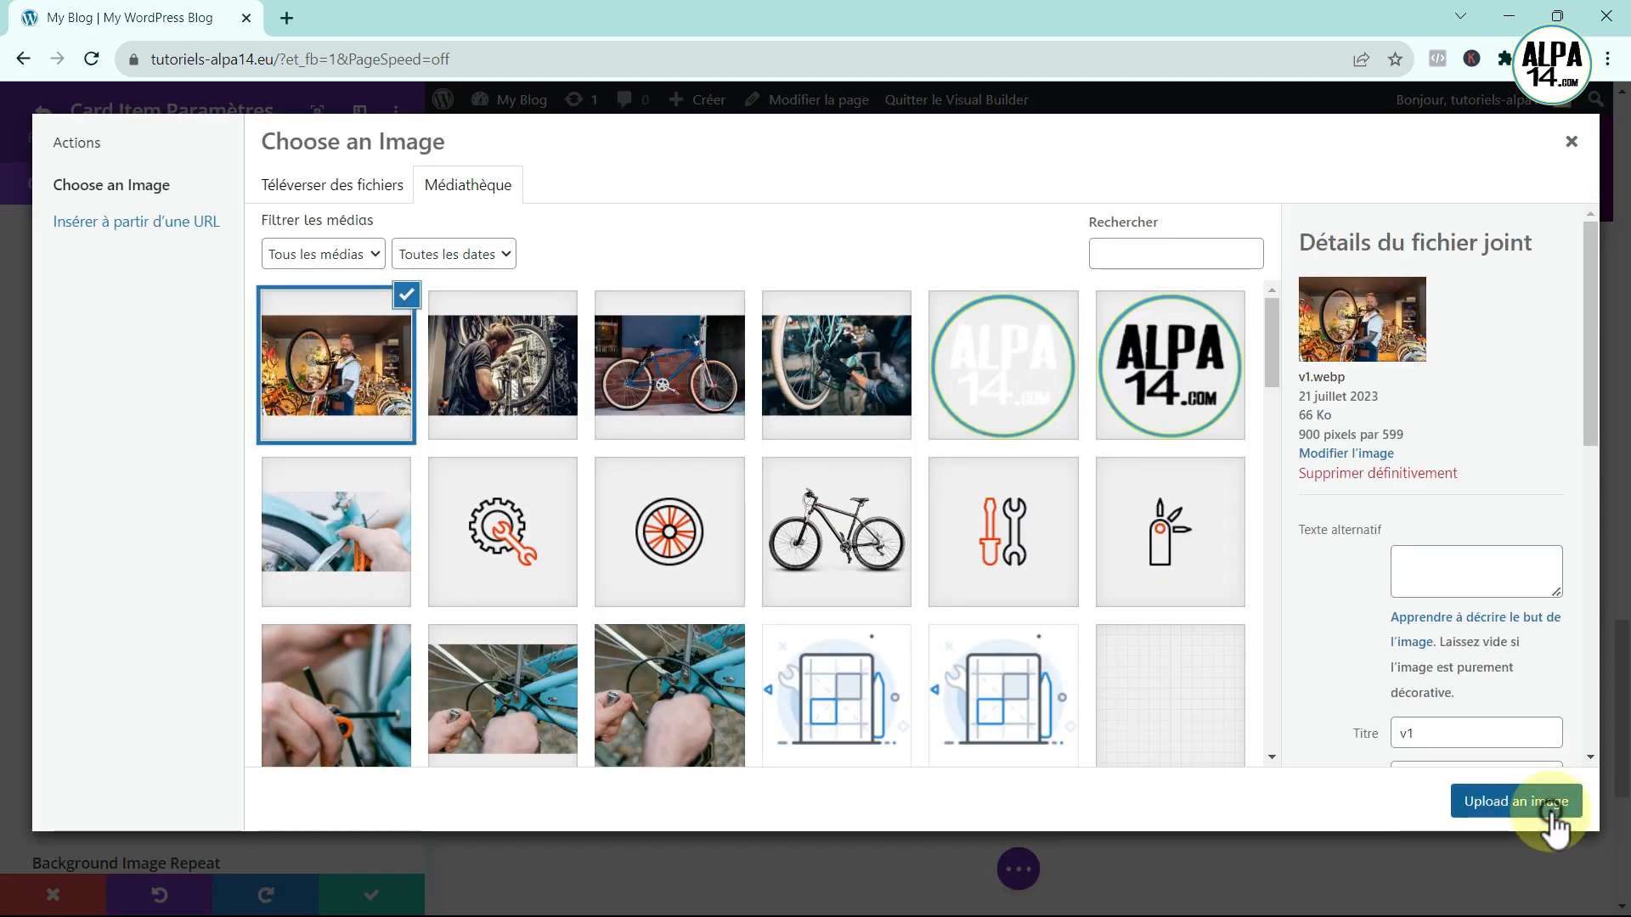
pyautogui.click(1516, 801)
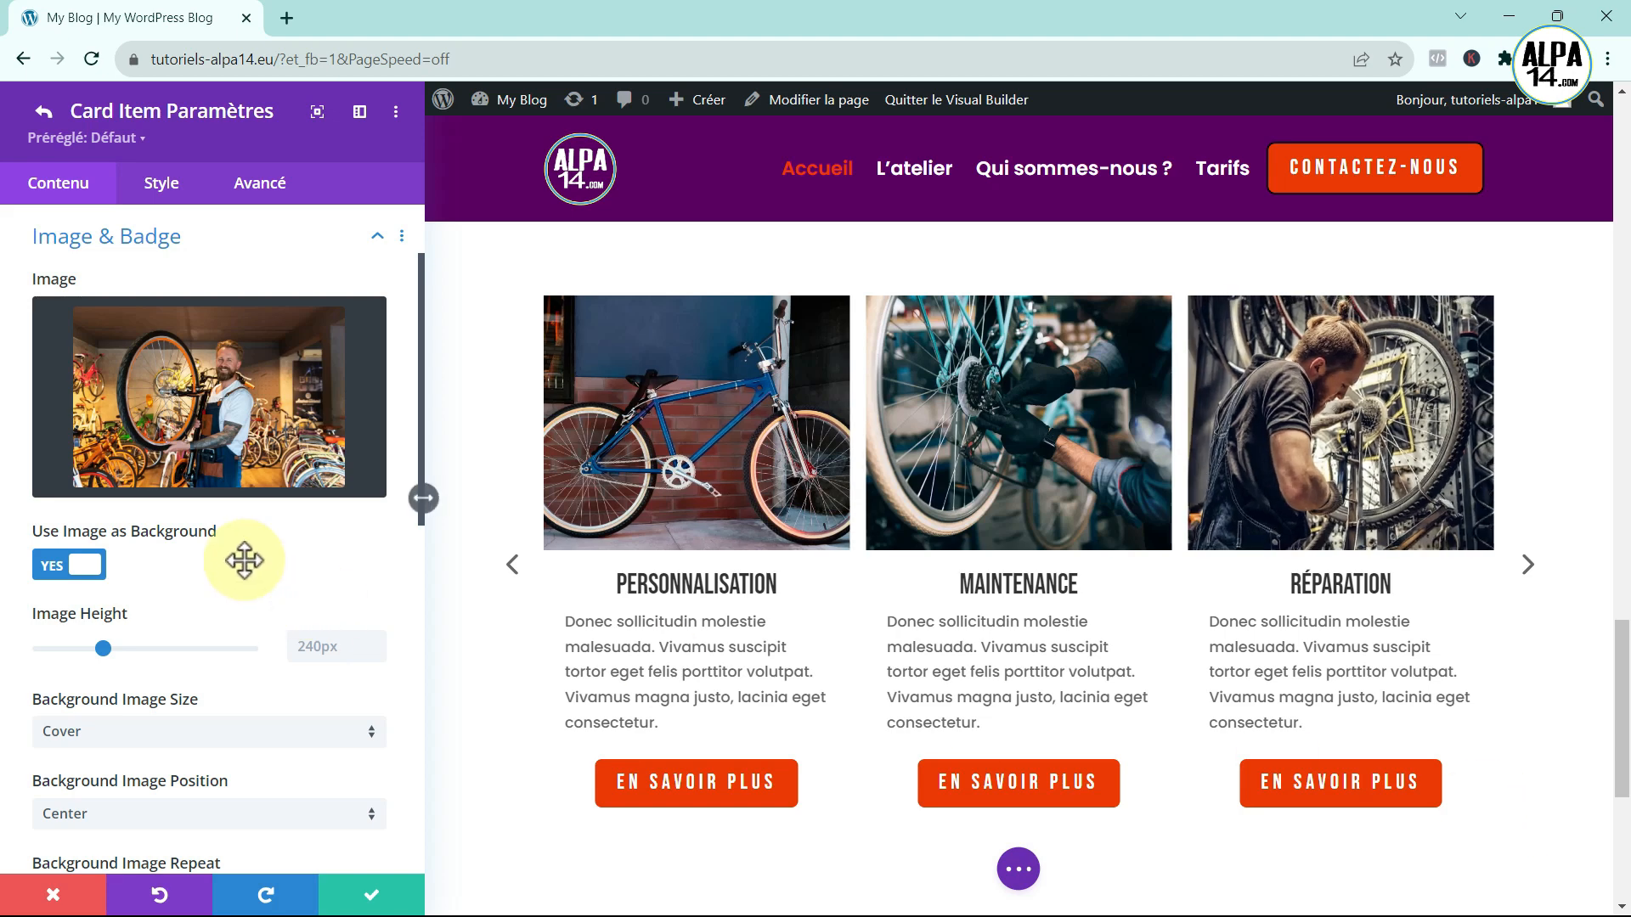
pyautogui.scroll(-4, 246, 552)
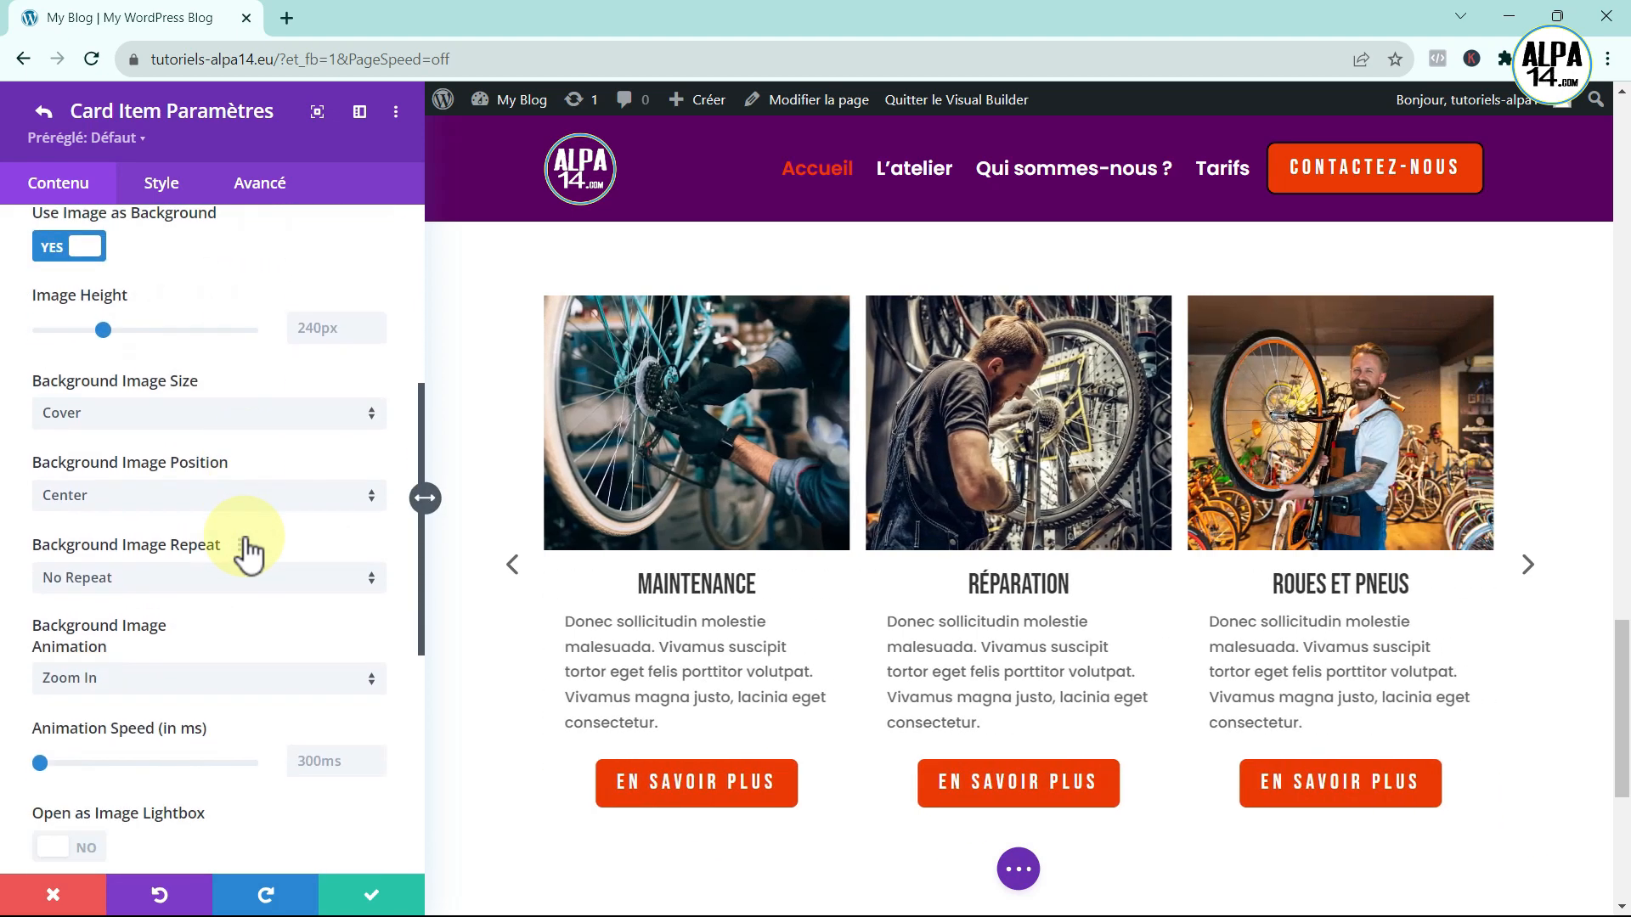
pyautogui.scroll(-3, 313, 524)
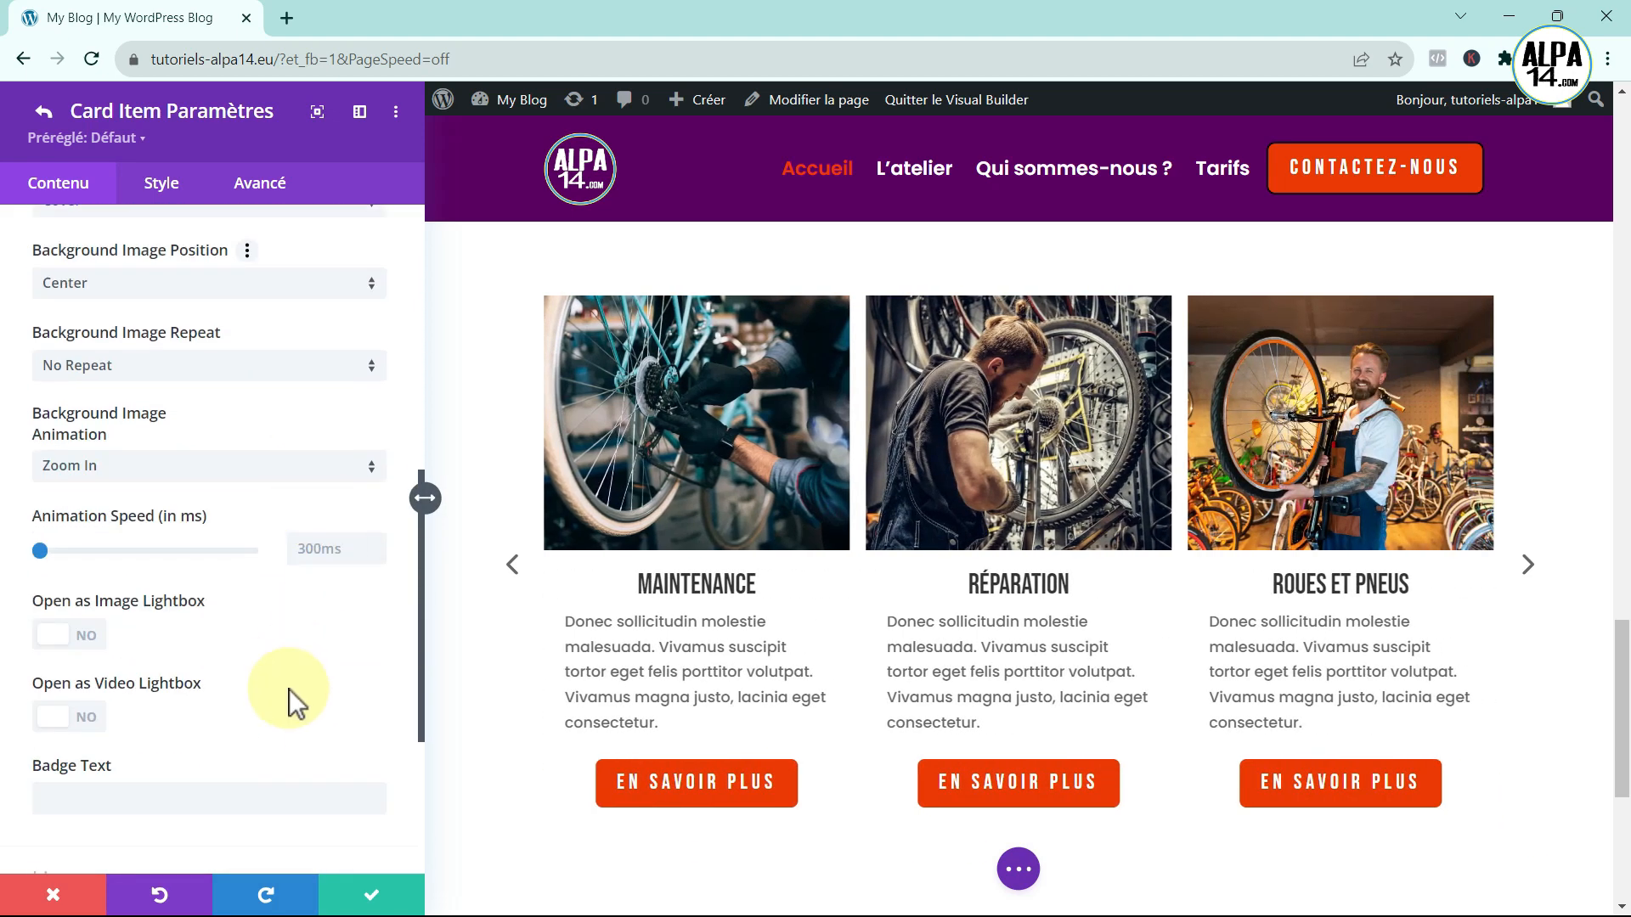
pyautogui.scroll(-3, 310, 681)
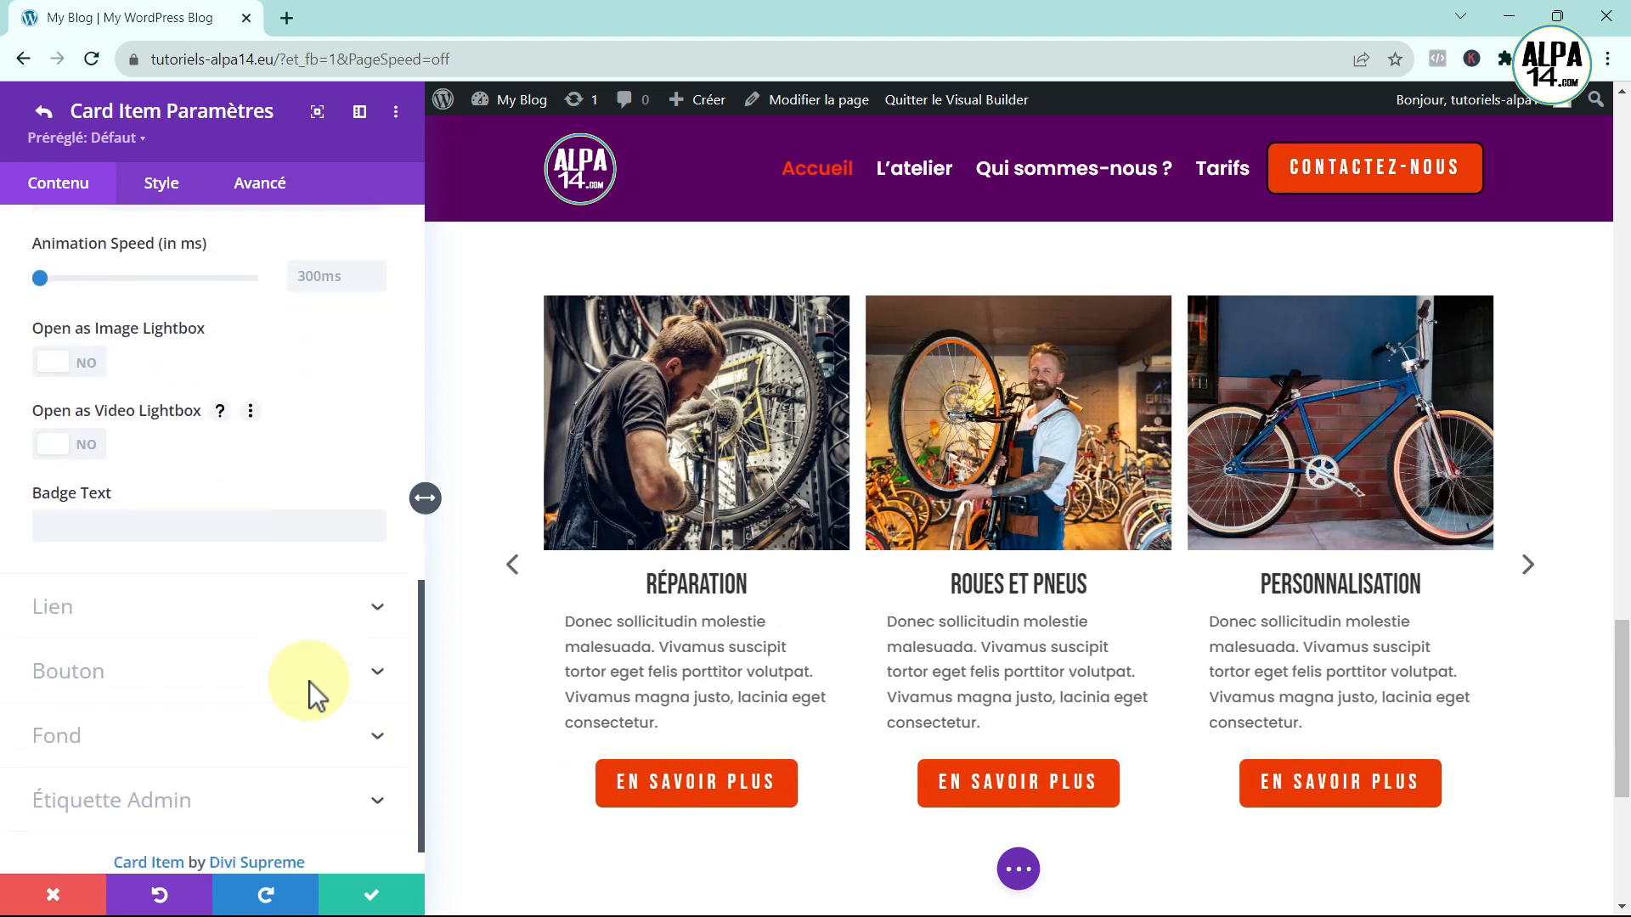
pyautogui.scroll(10, 309, 681)
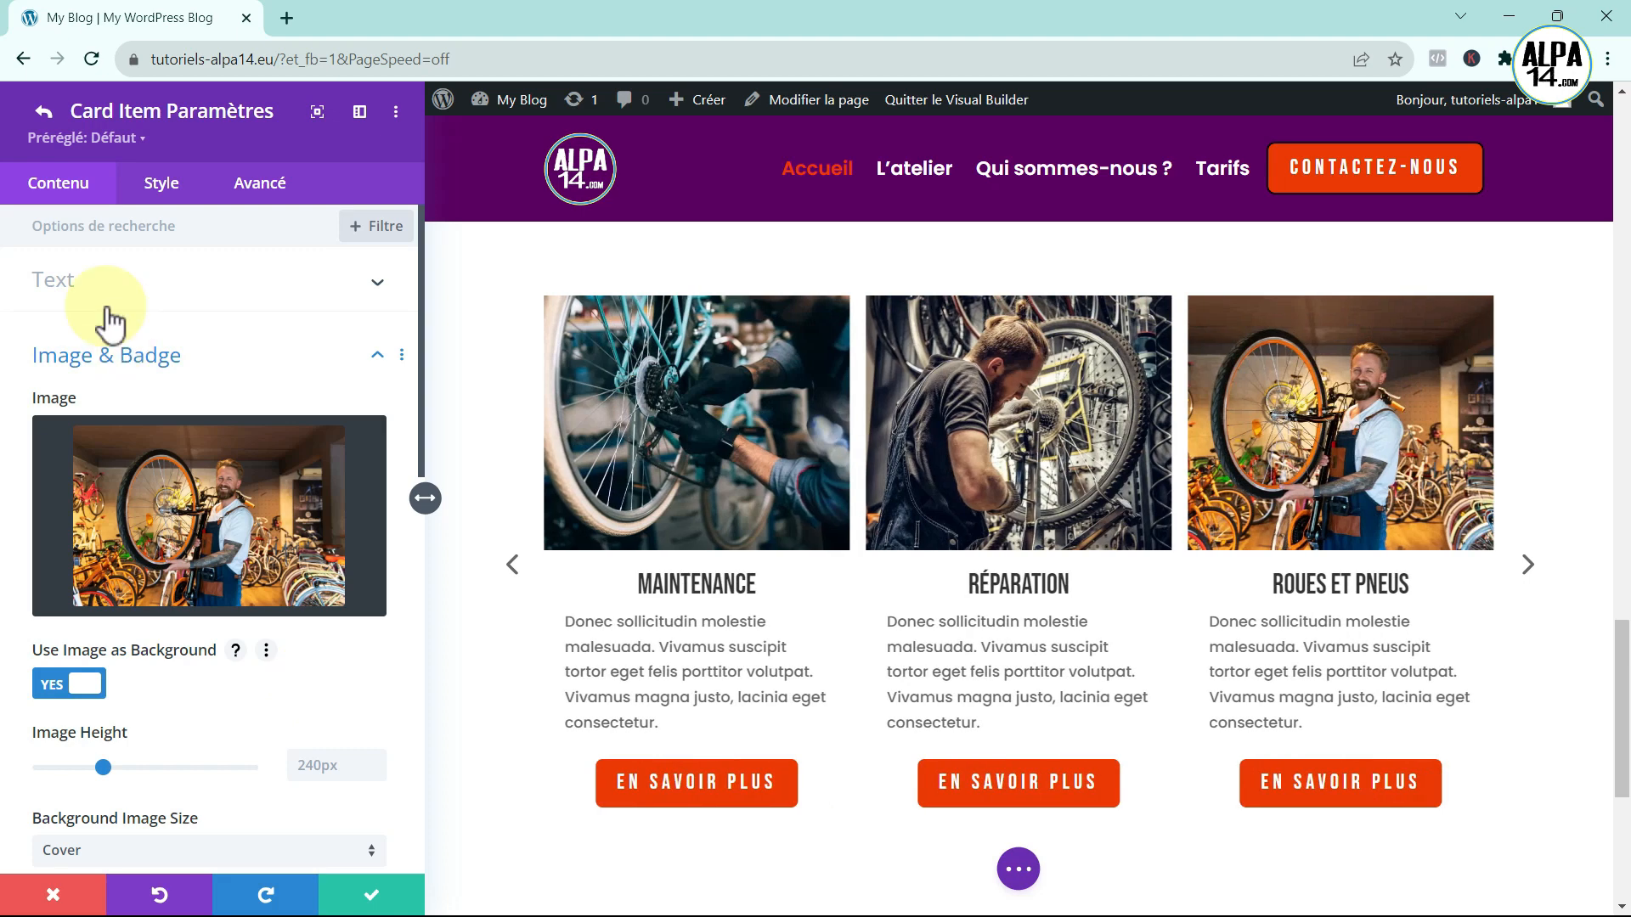
# - Add a -10% badge text to the Maintenance card and return to the carousel's settings
pyautogui.click(43, 111)
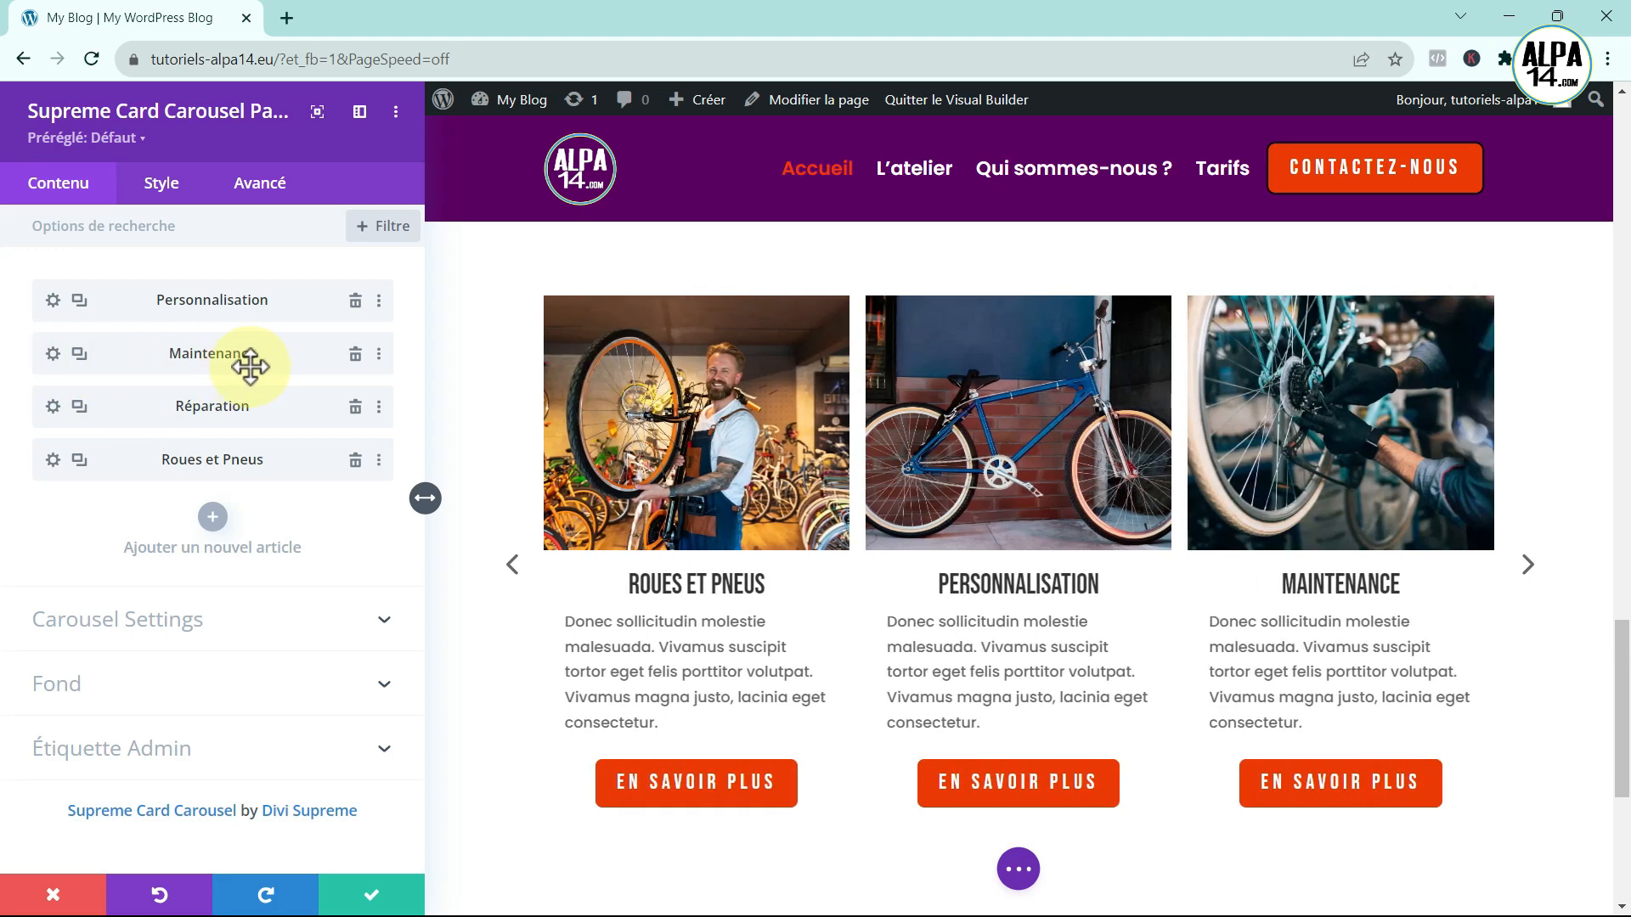
pyautogui.click(51, 351)
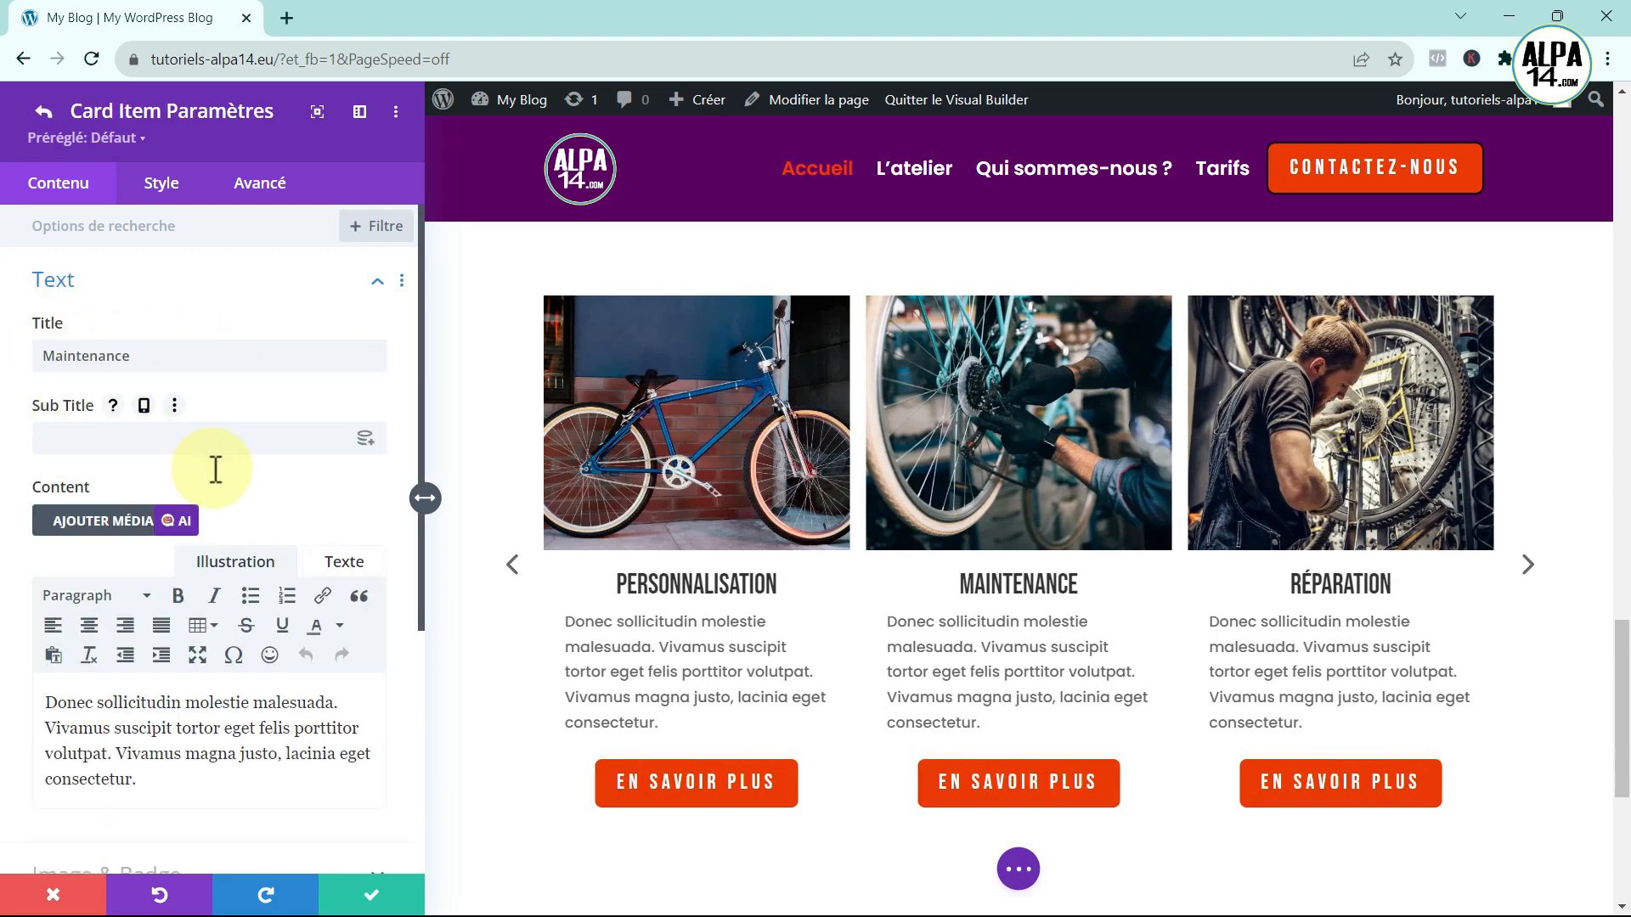
pyautogui.scroll(-4, 228, 475)
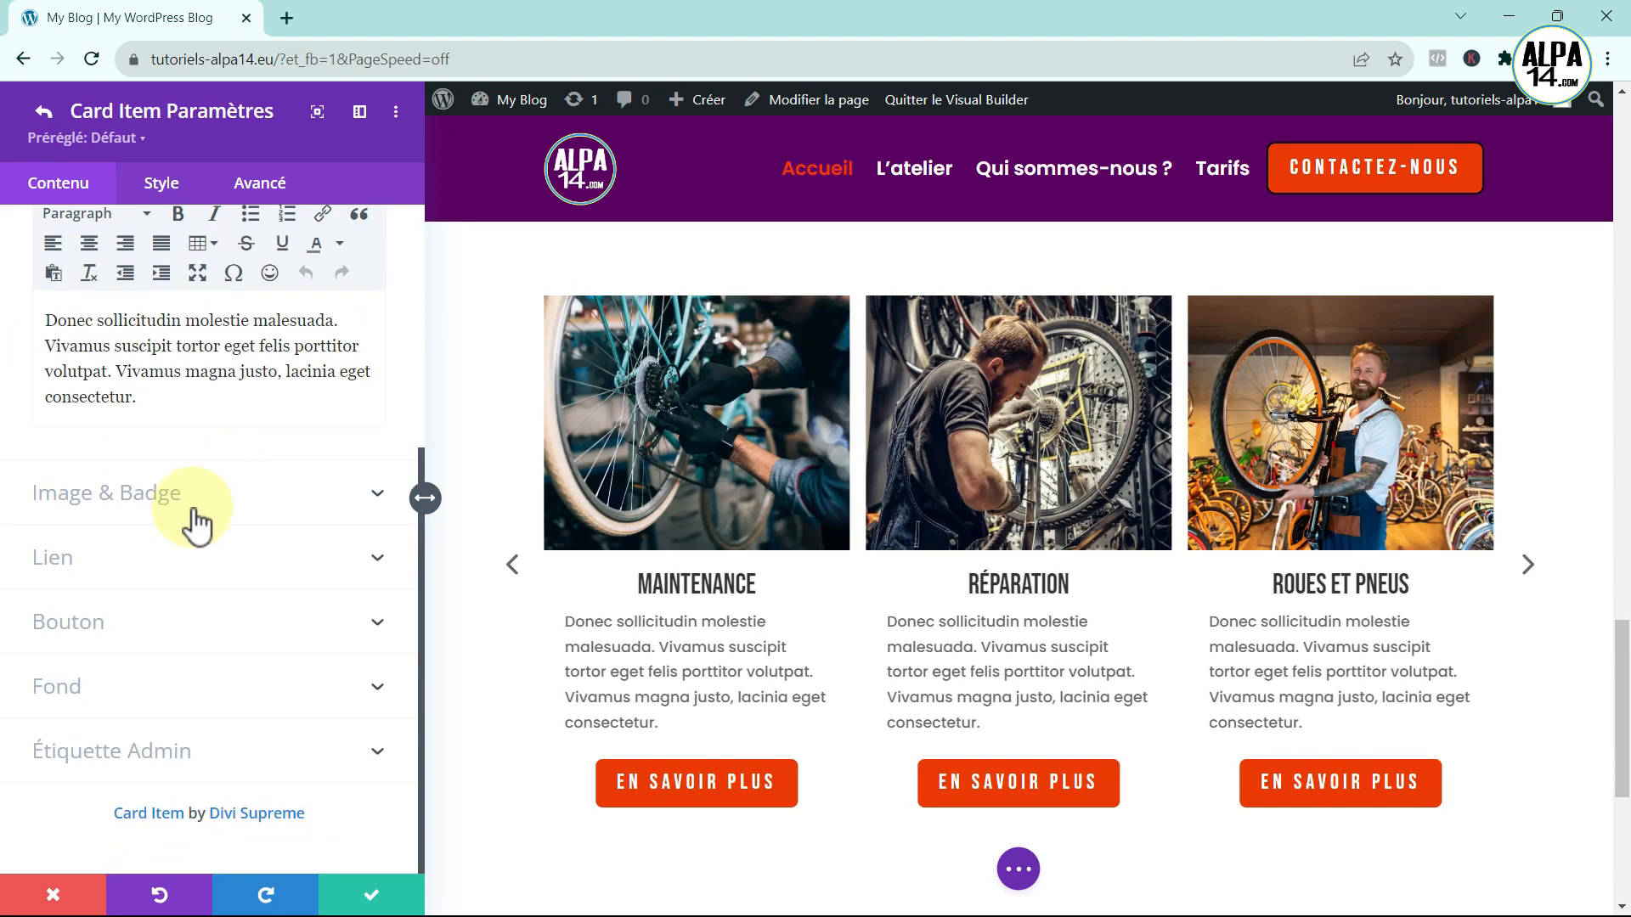
pyautogui.click(194, 502)
pyautogui.scroll(-9, 271, 535)
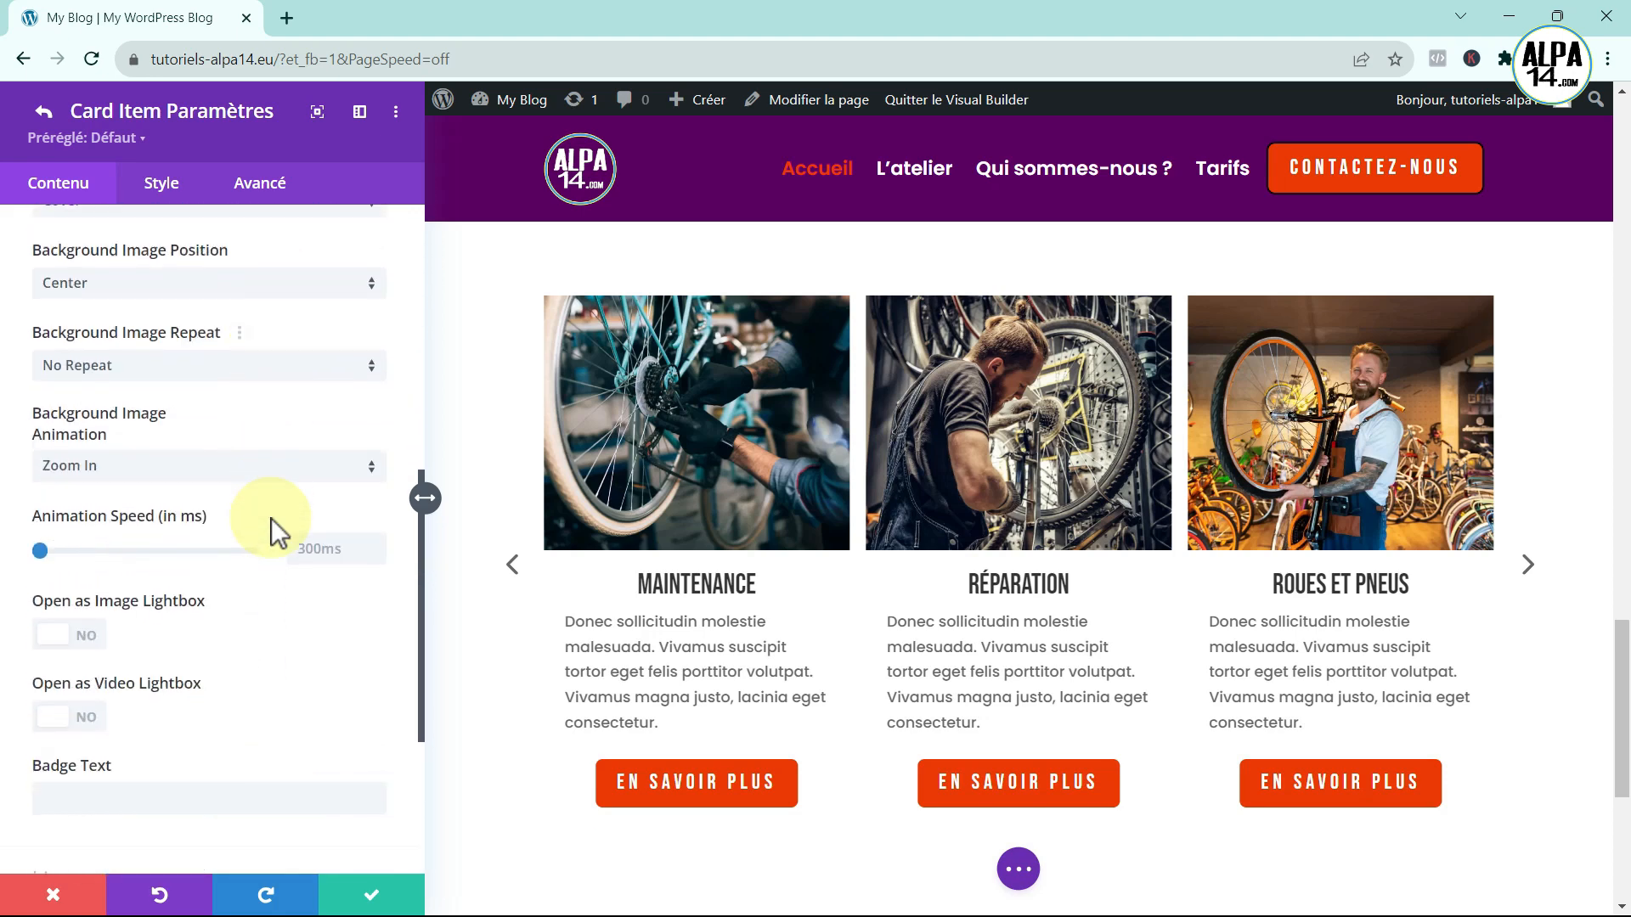
pyautogui.click(72, 592)
pyautogui.write('-10')
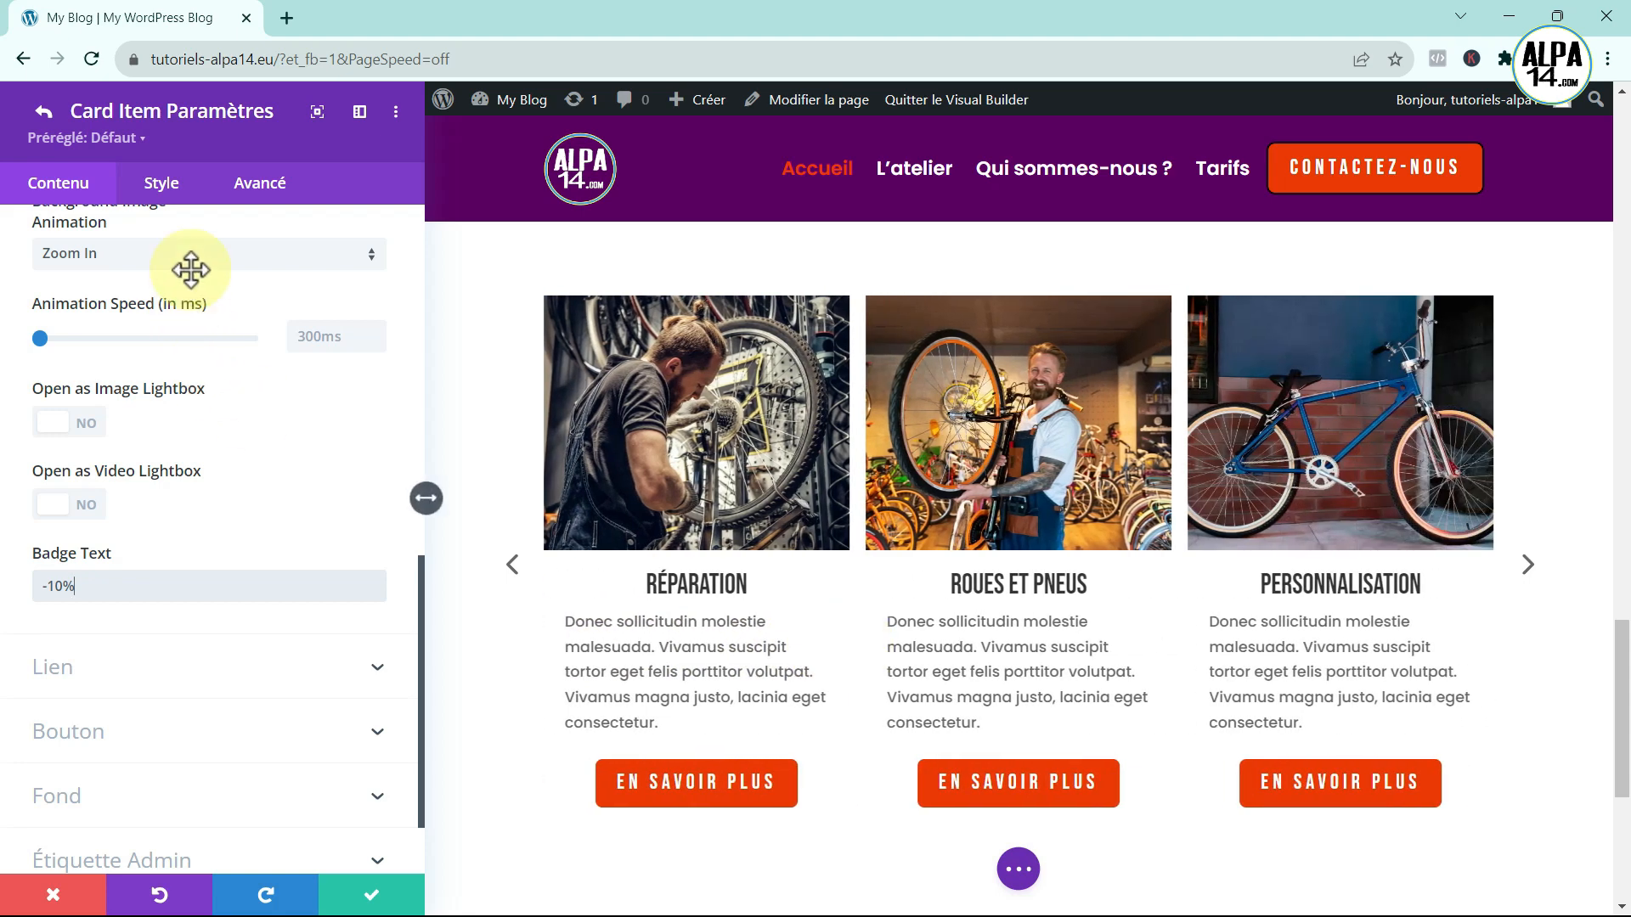
pyautogui.click(164, 191)
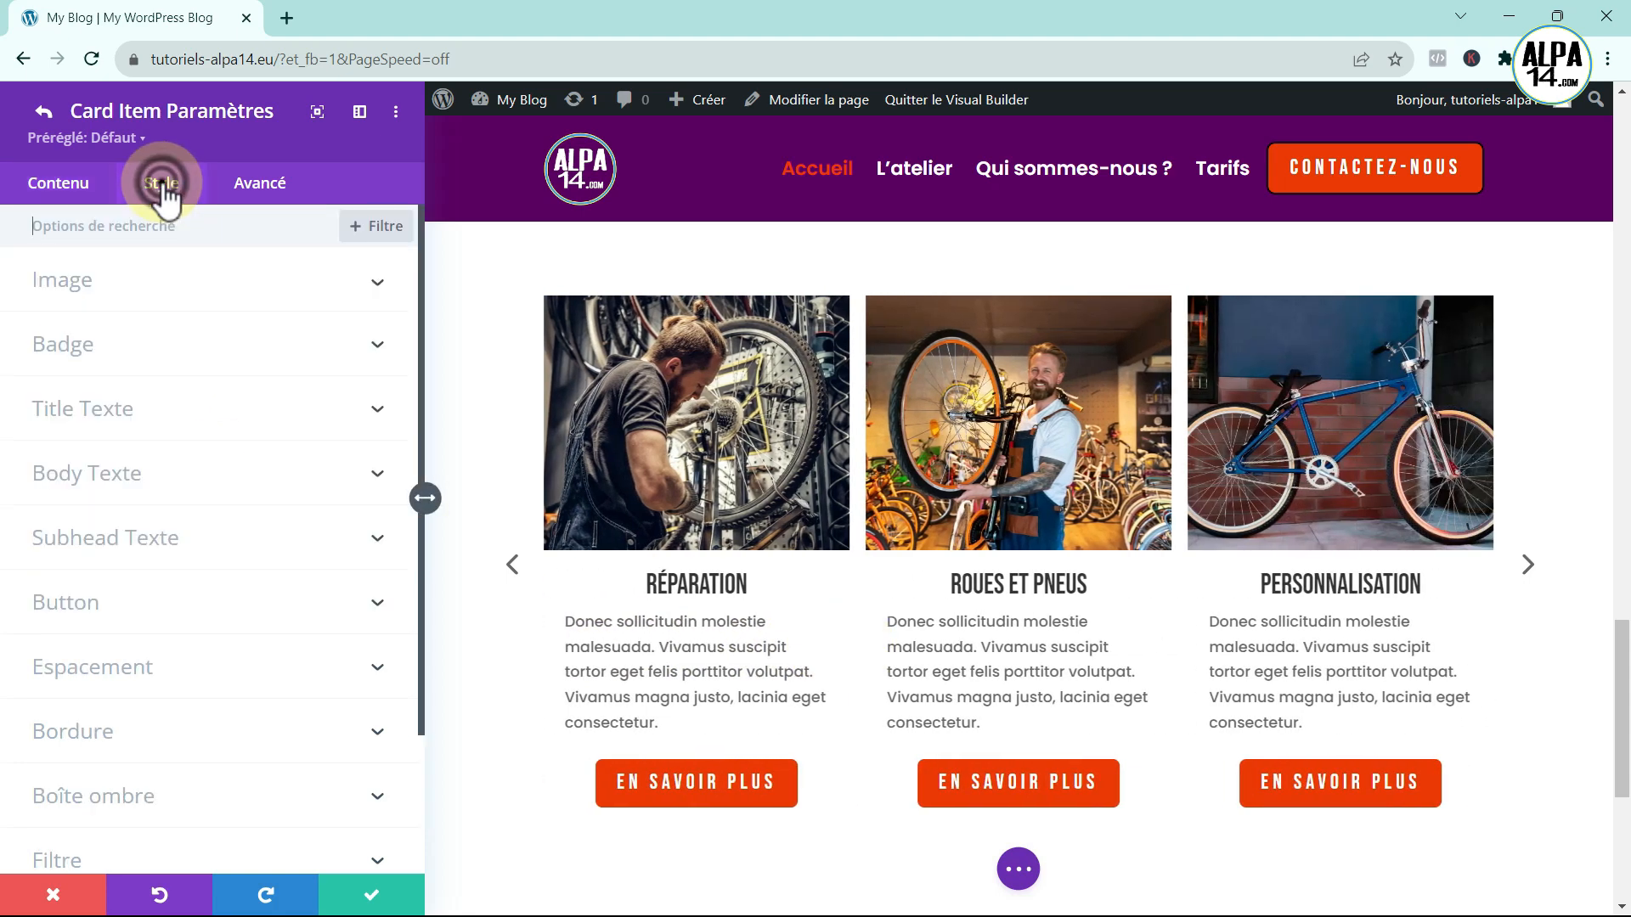
pyautogui.click(44, 110)
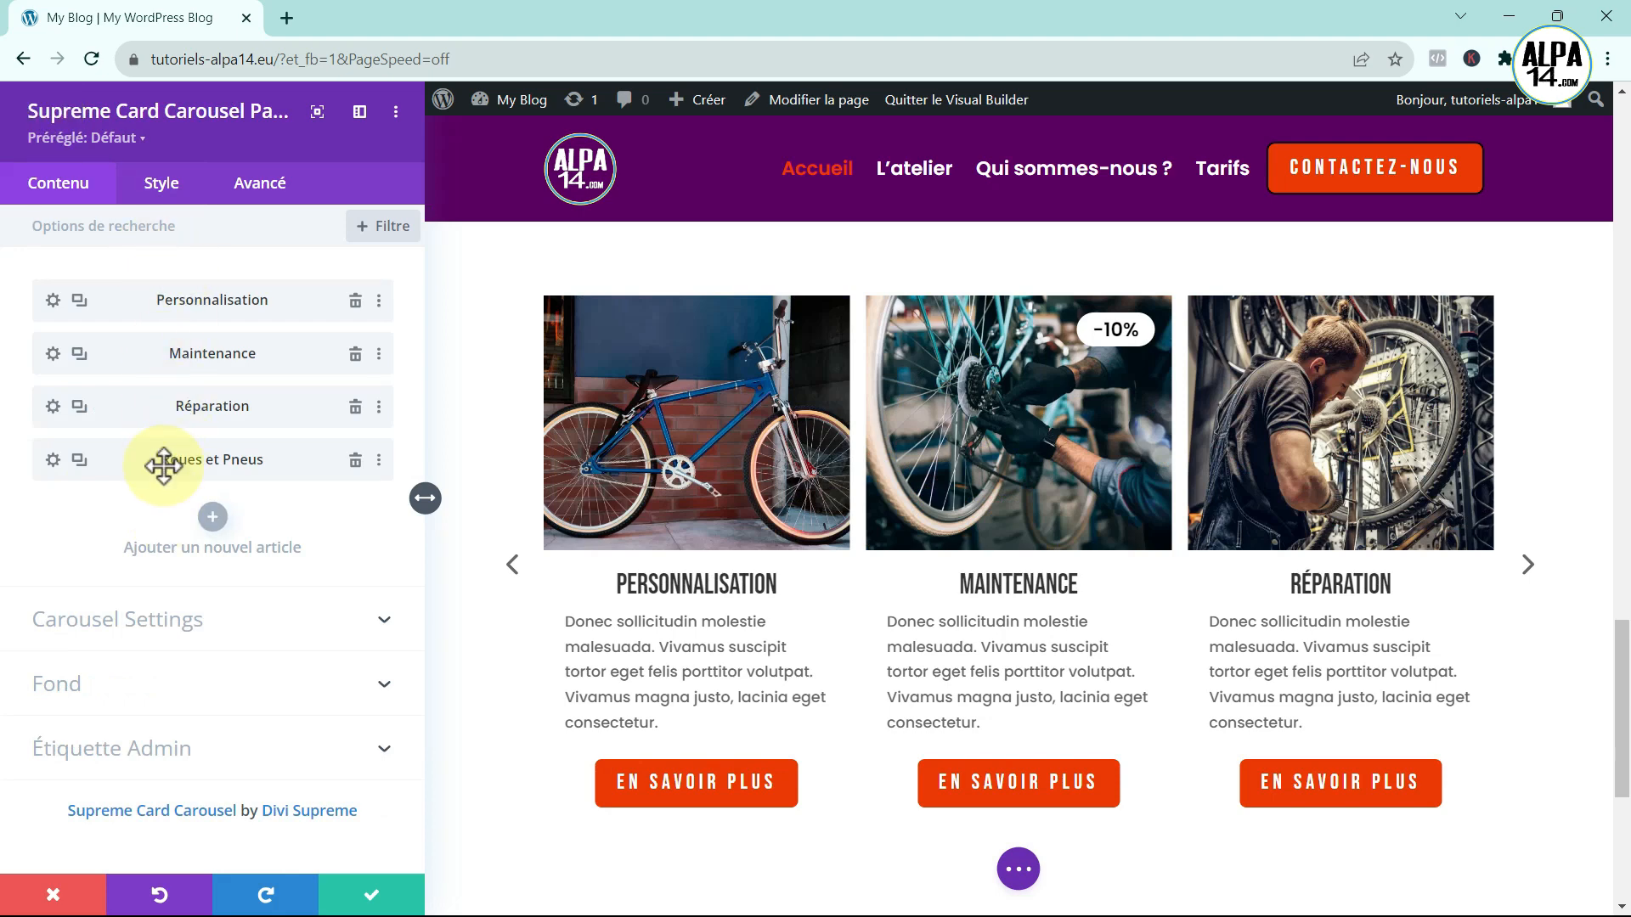
# - Set the background color of the carousel's badges to bright yellow from the extended color palette
pyautogui.click(162, 185)
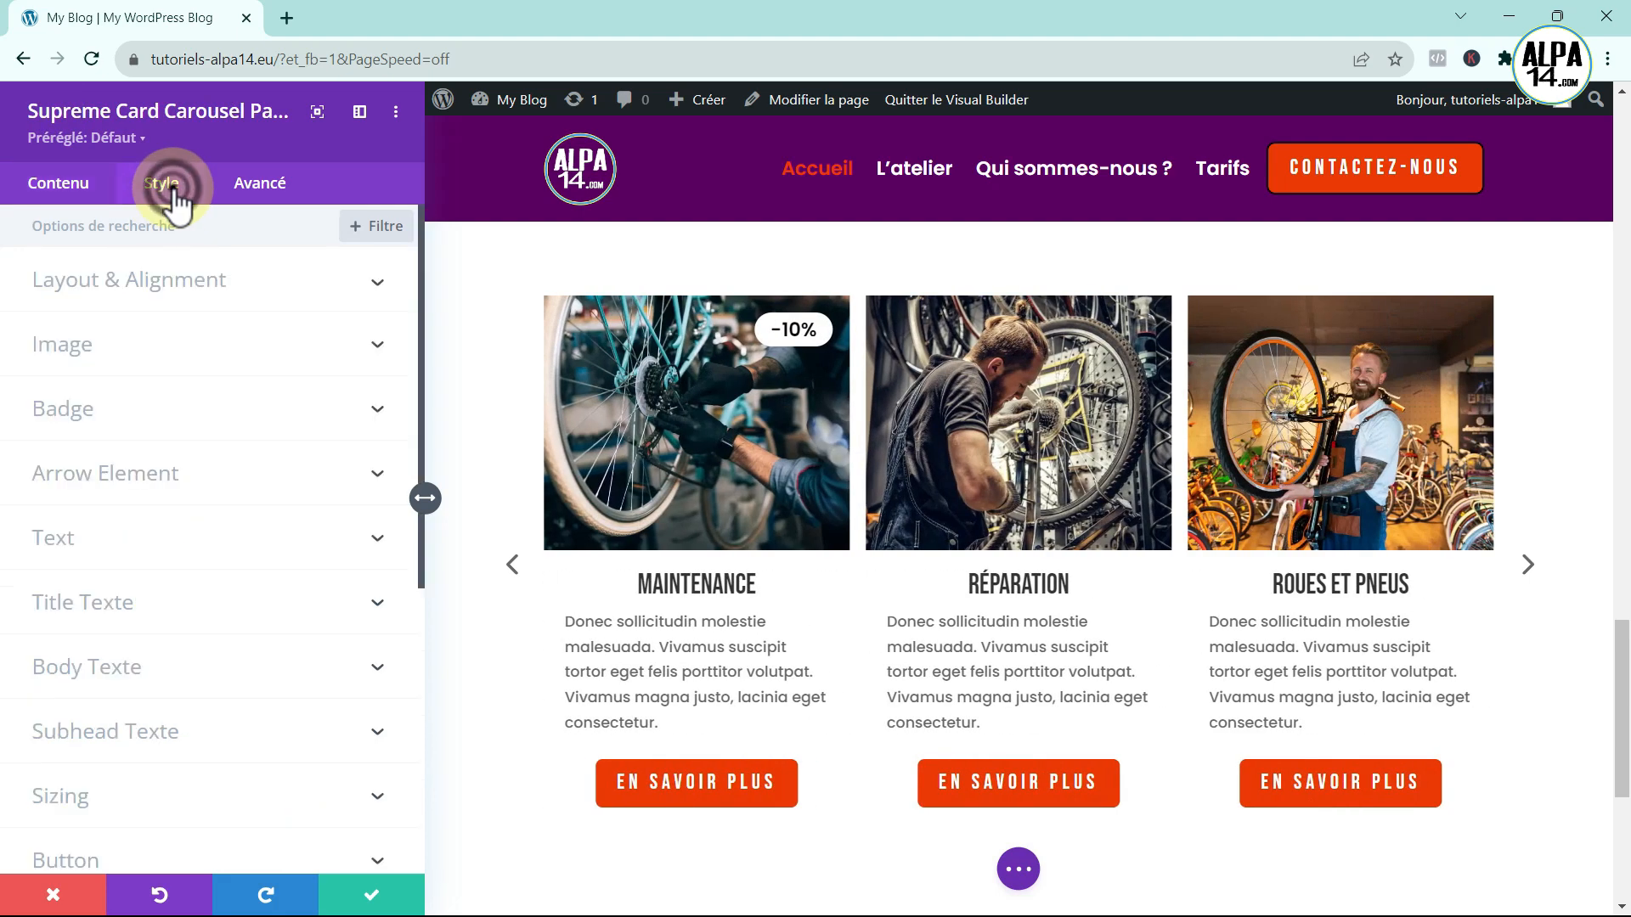
pyautogui.click(218, 409)
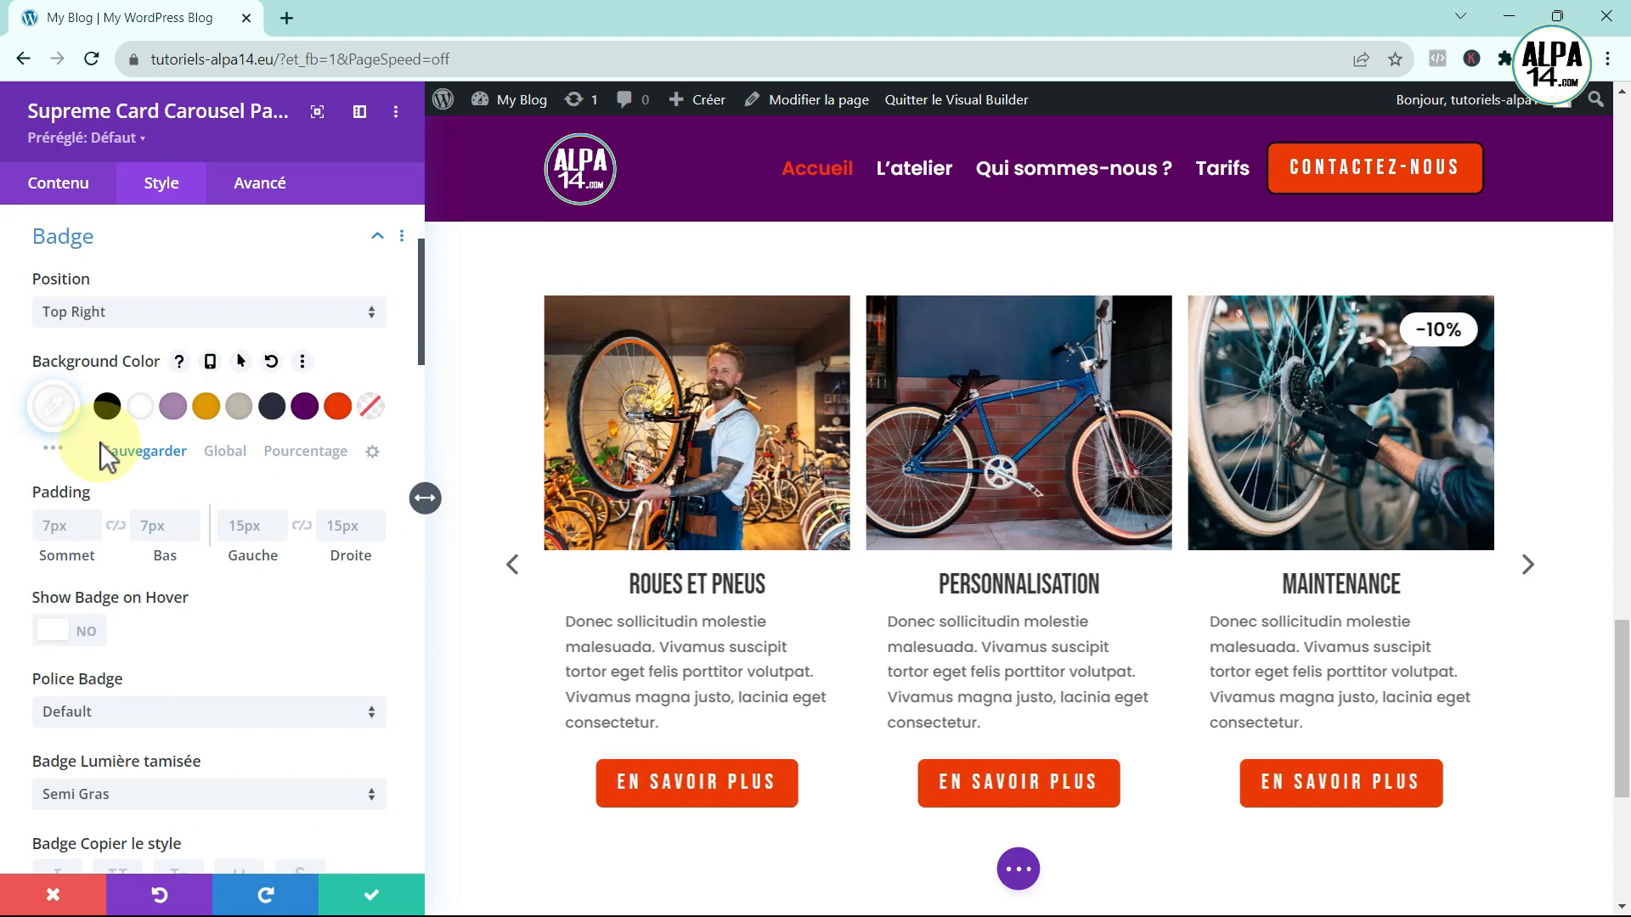
pyautogui.click(51, 445)
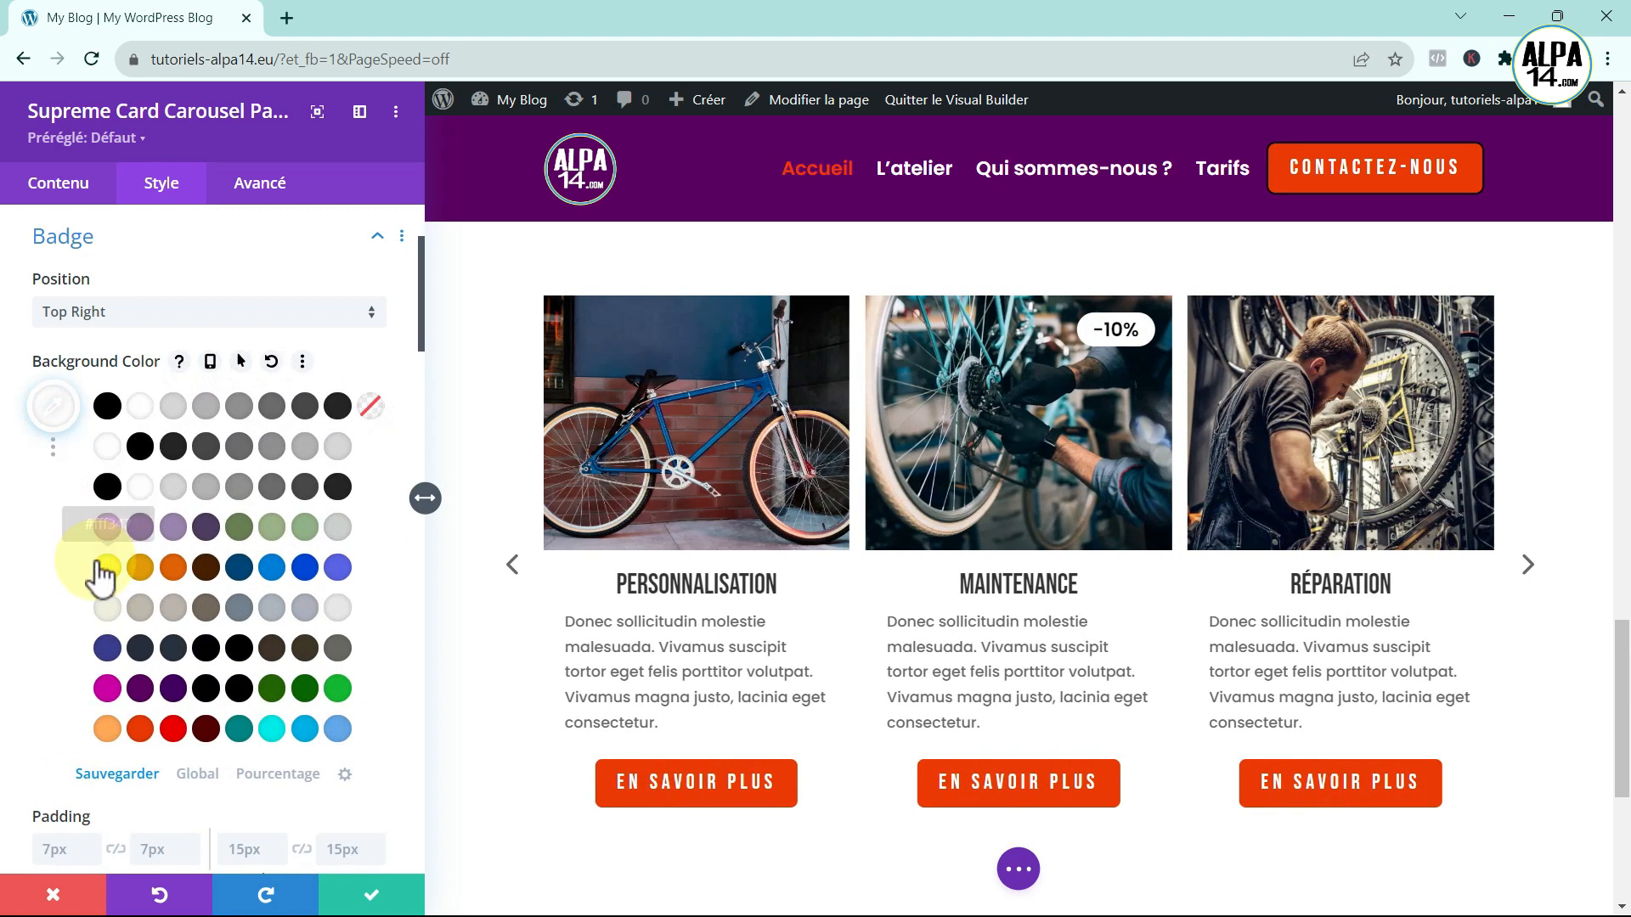
pyautogui.click(105, 569)
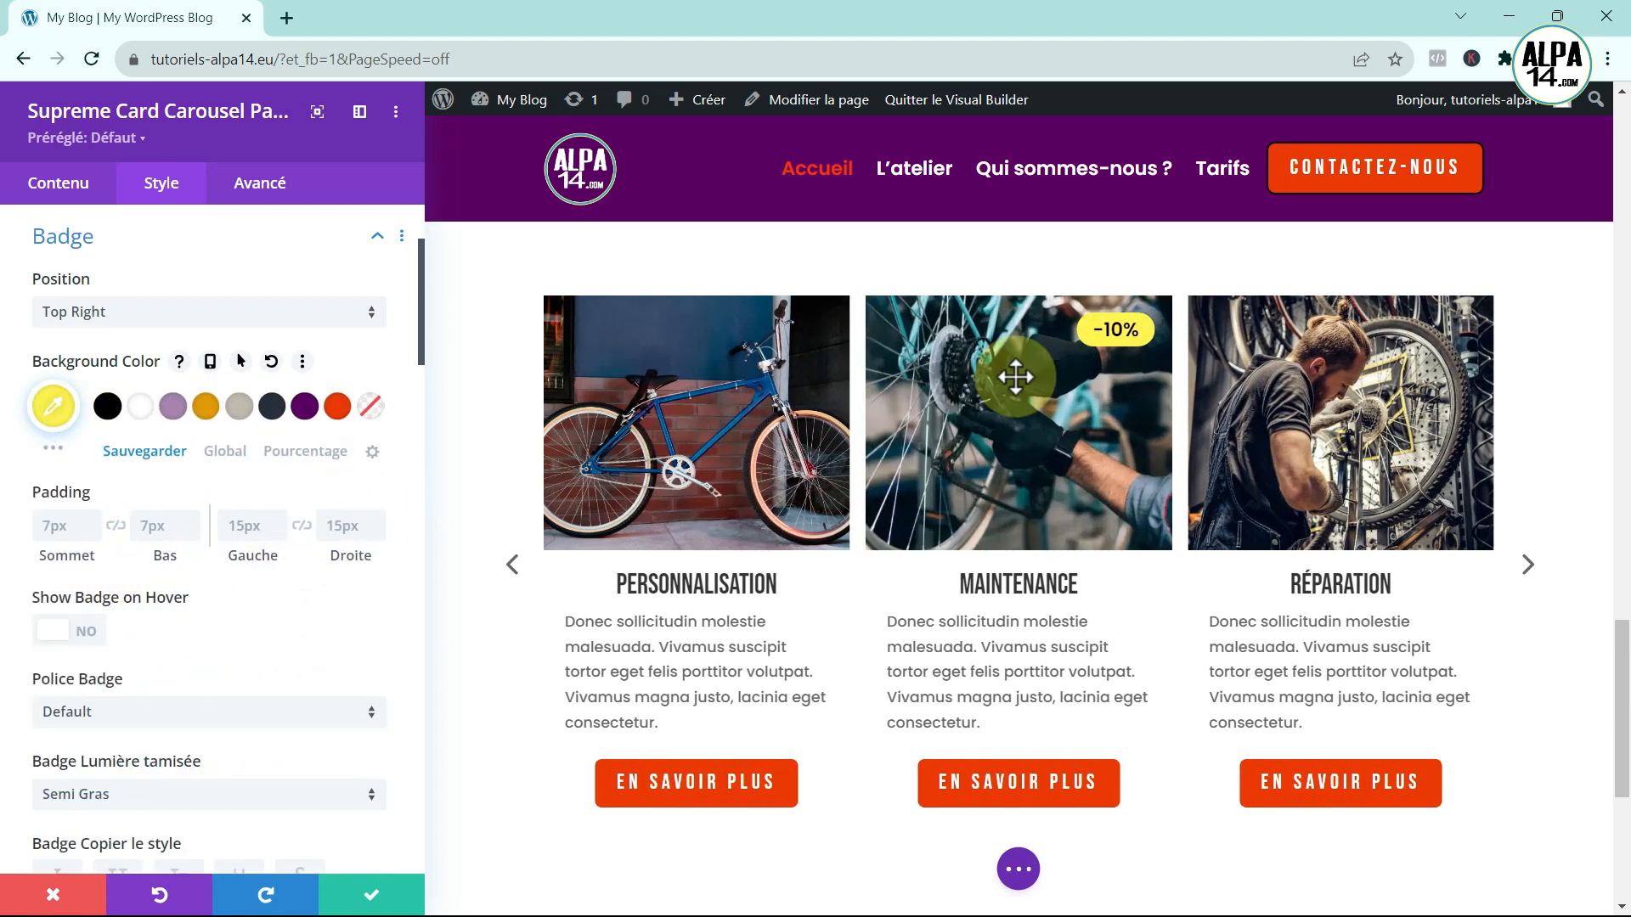
# - Set the badge text size to 20px and review the remaining badge style options
pyautogui.scroll(-3, 196, 629)
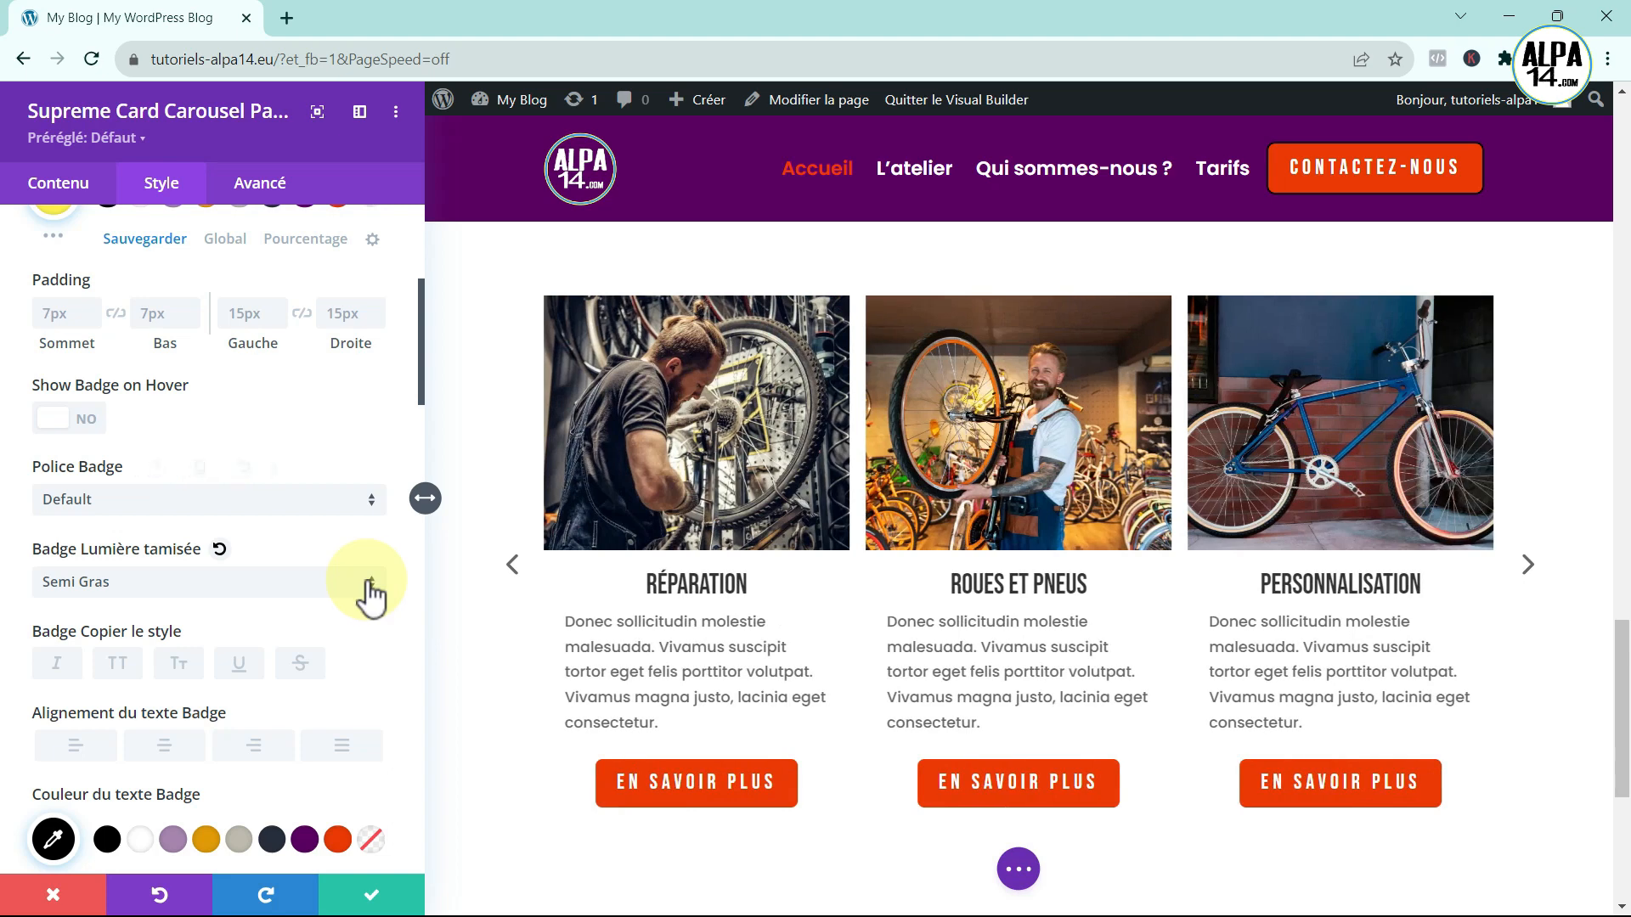
pyautogui.scroll(-3, 299, 601)
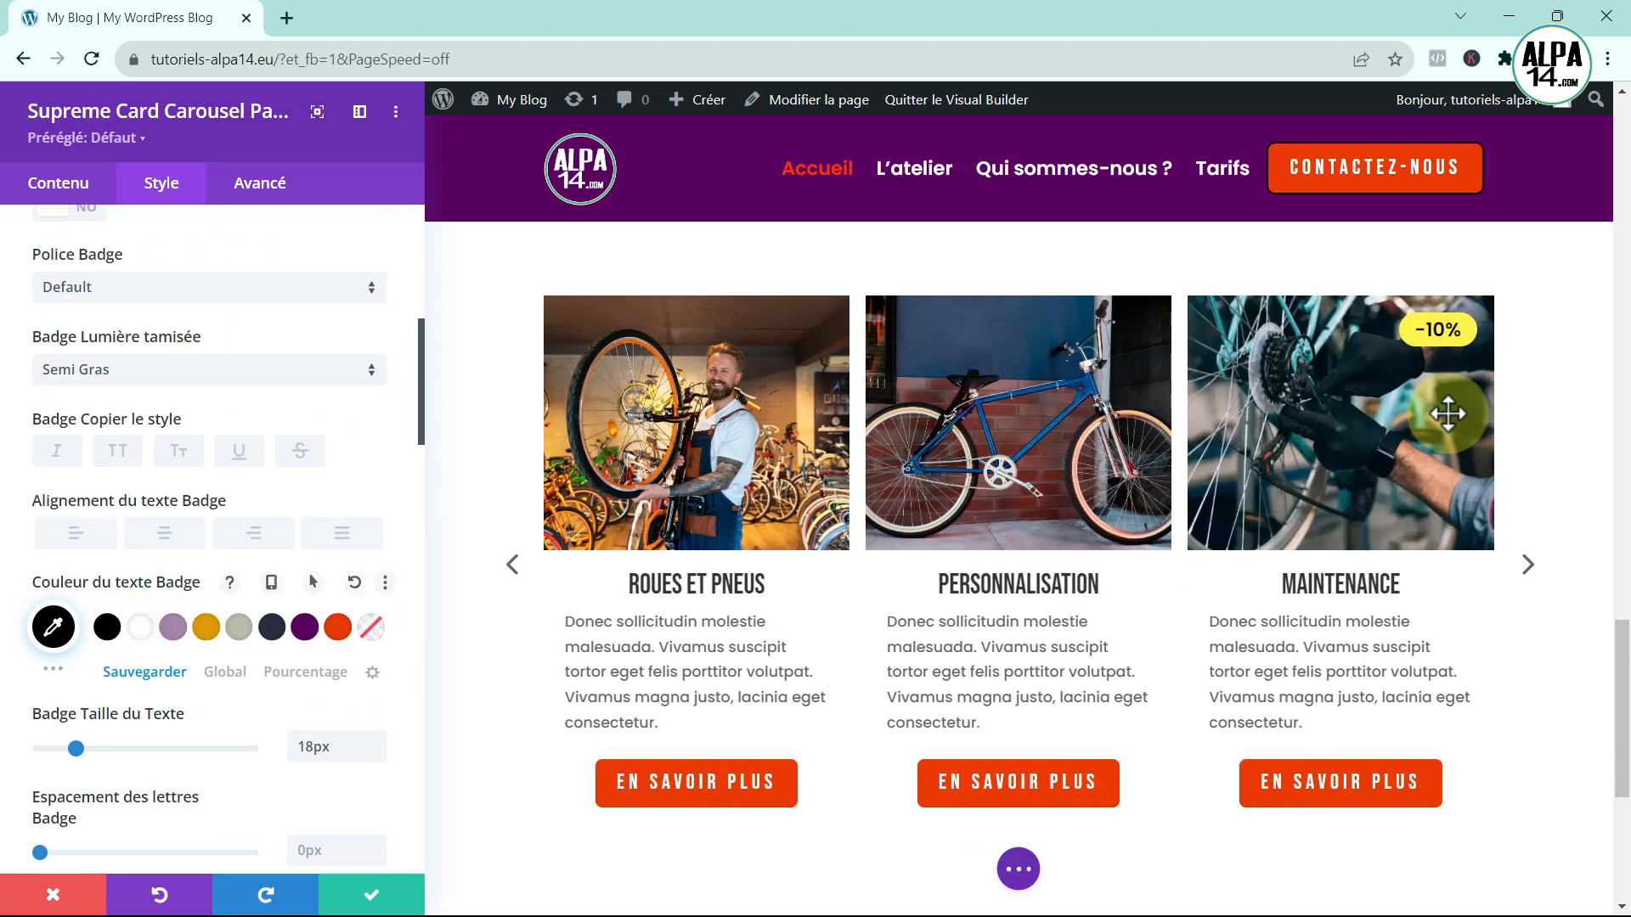
pyautogui.scroll(-2, 135, 665)
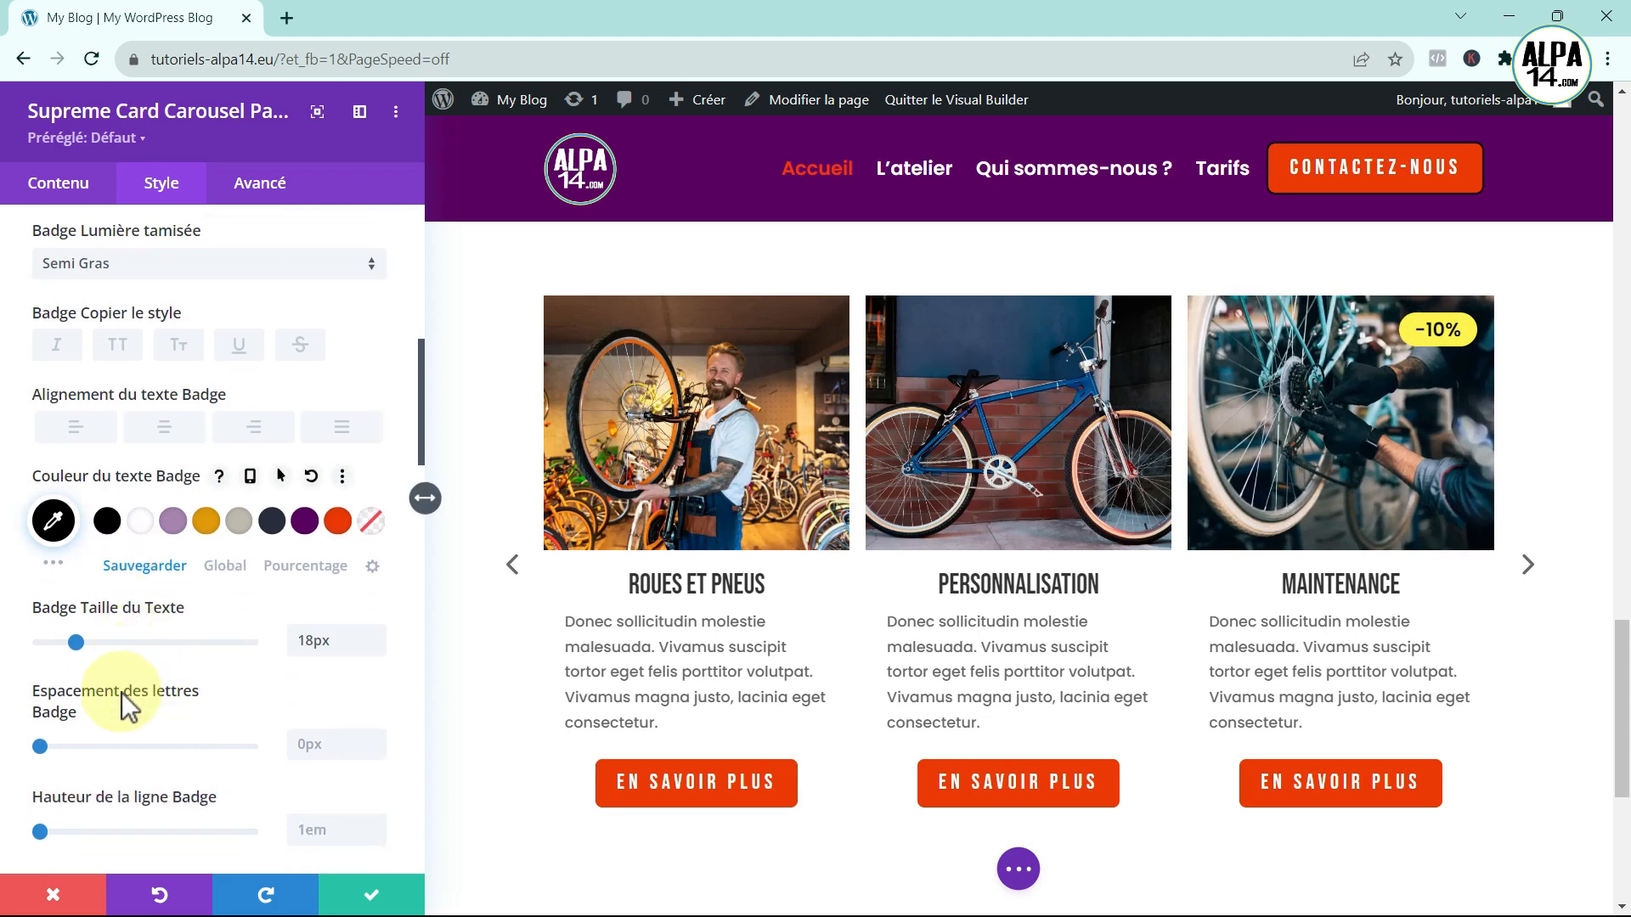
pyautogui.click(374, 636)
pyautogui.click(375, 635)
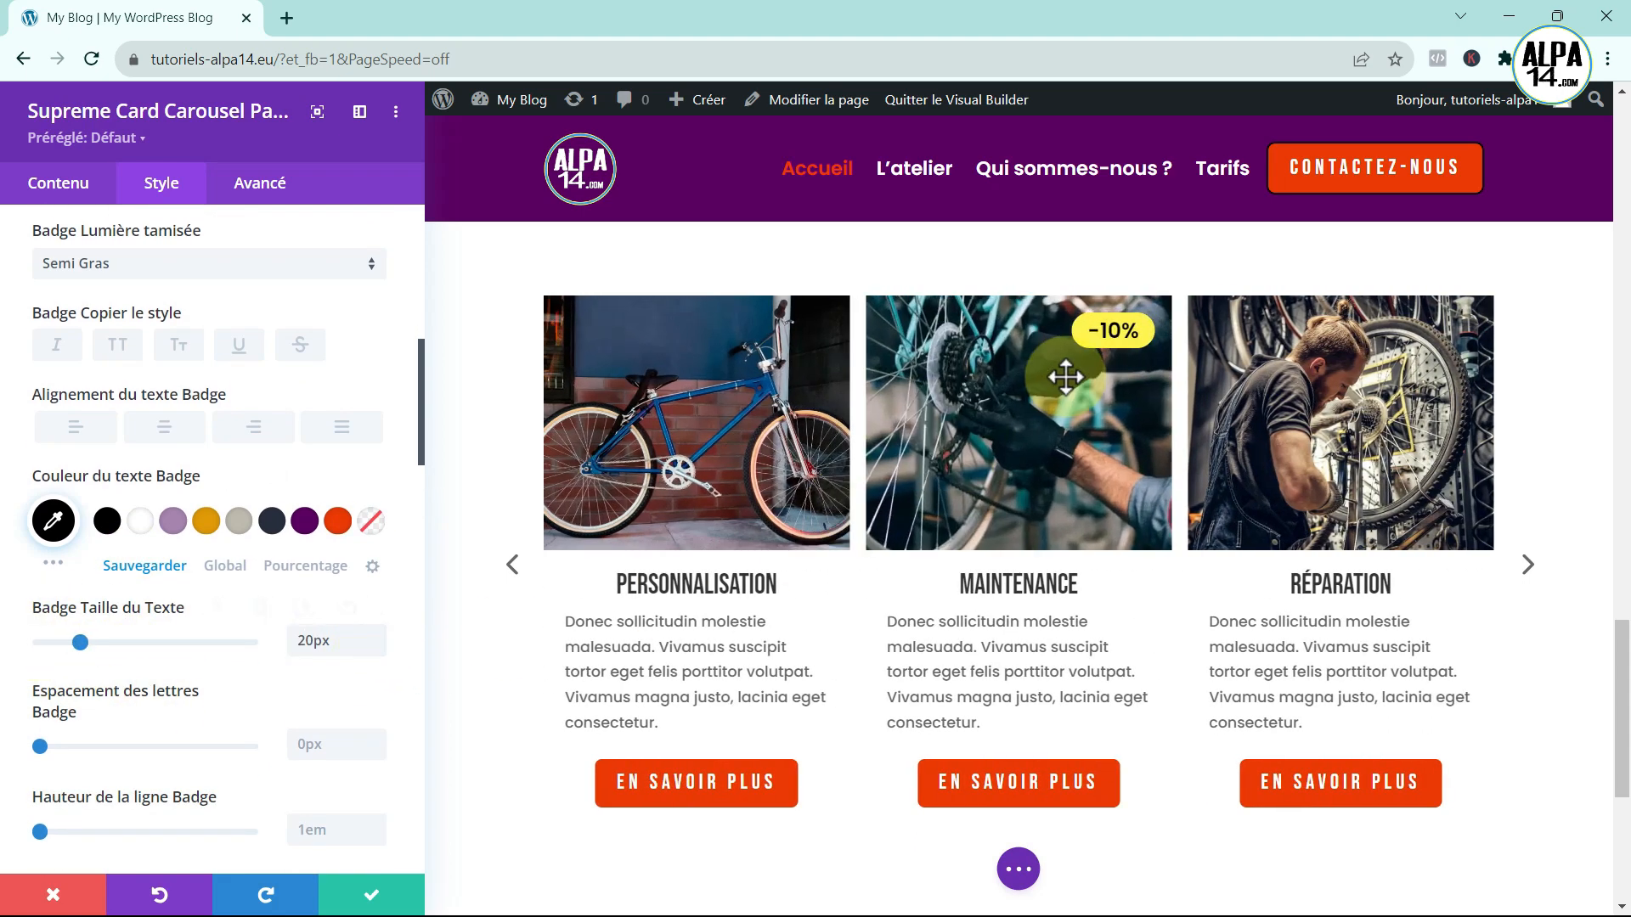
pyautogui.scroll(-1, 311, 671)
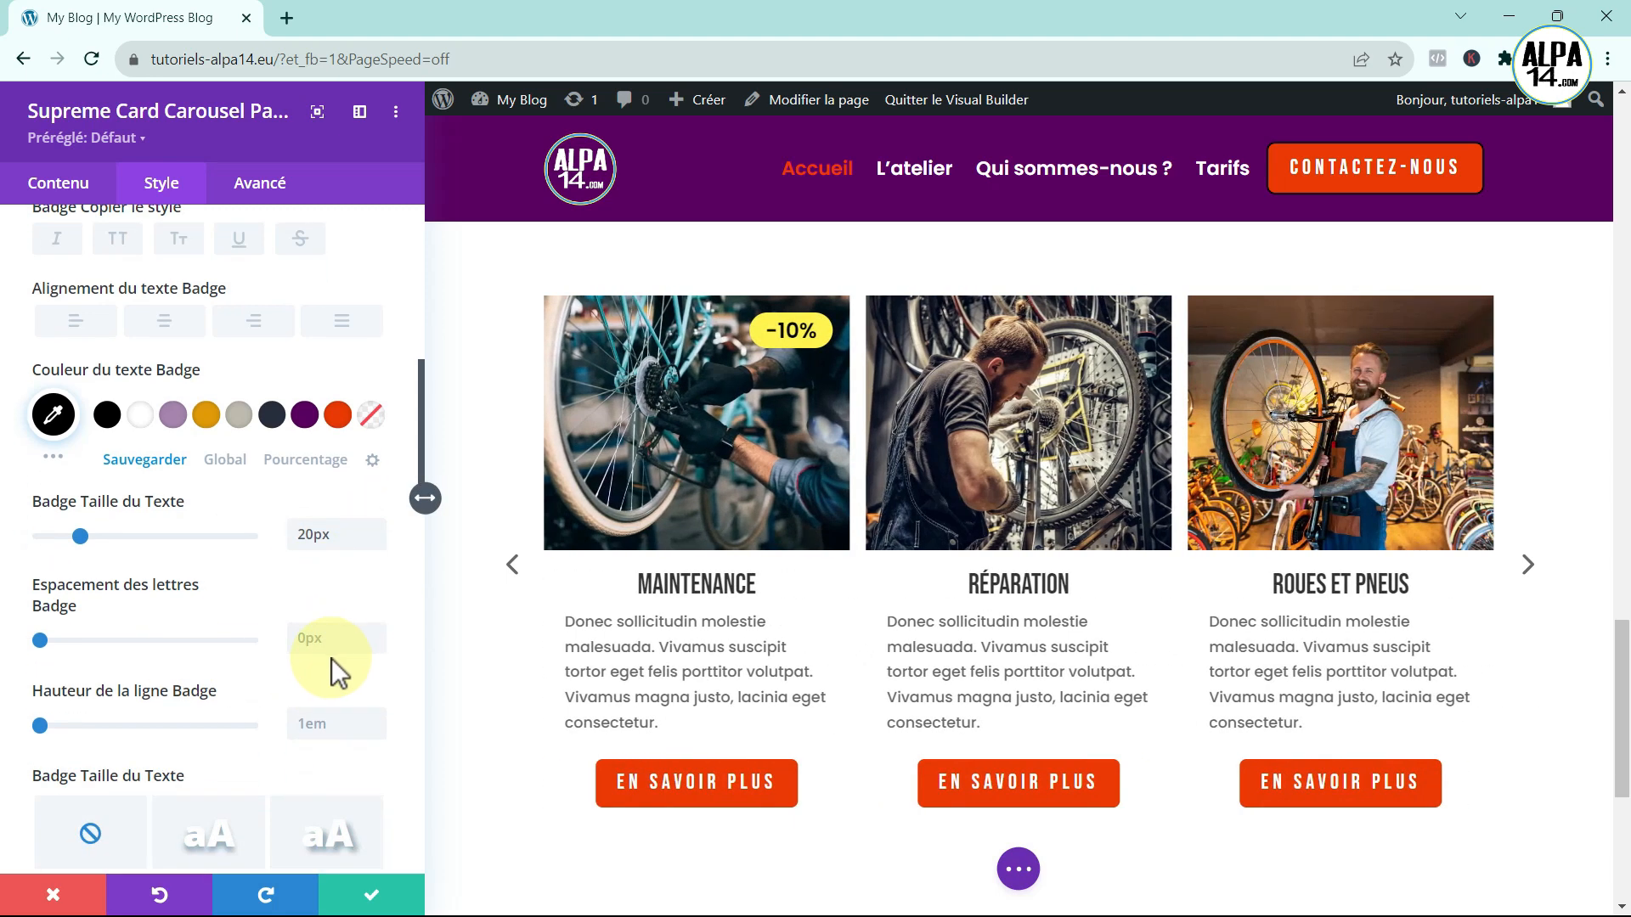
pyautogui.scroll(-1, 289, 675)
pyautogui.scroll(-2, 255, 722)
pyautogui.scroll(-2, 259, 727)
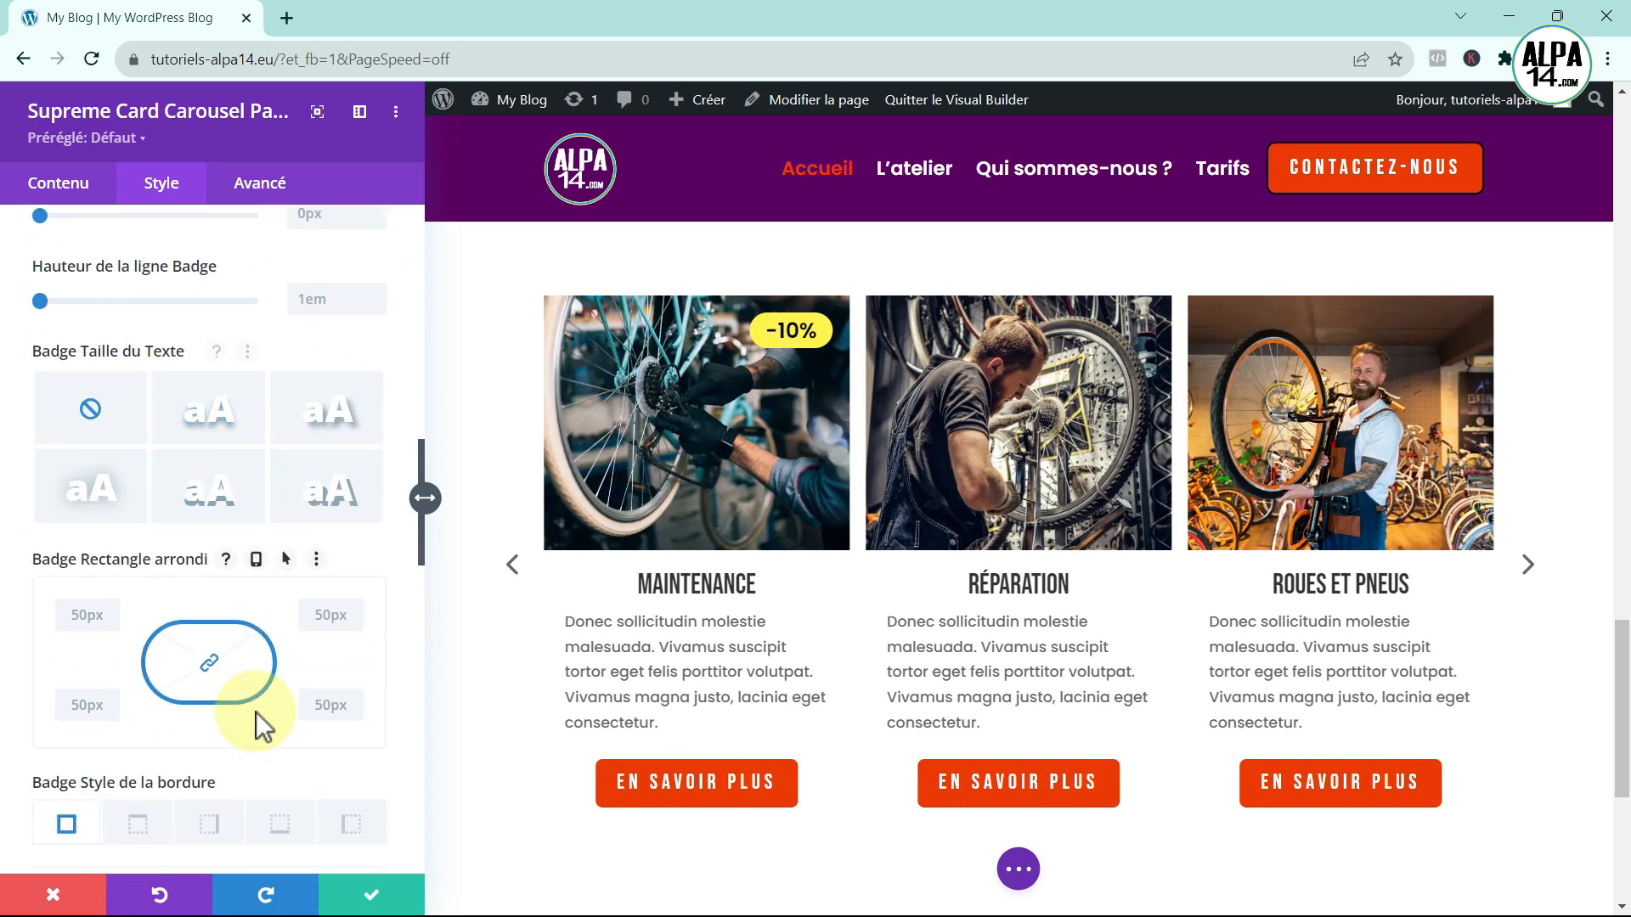
pyautogui.scroll(10, 259, 726)
pyautogui.scroll(3, 257, 712)
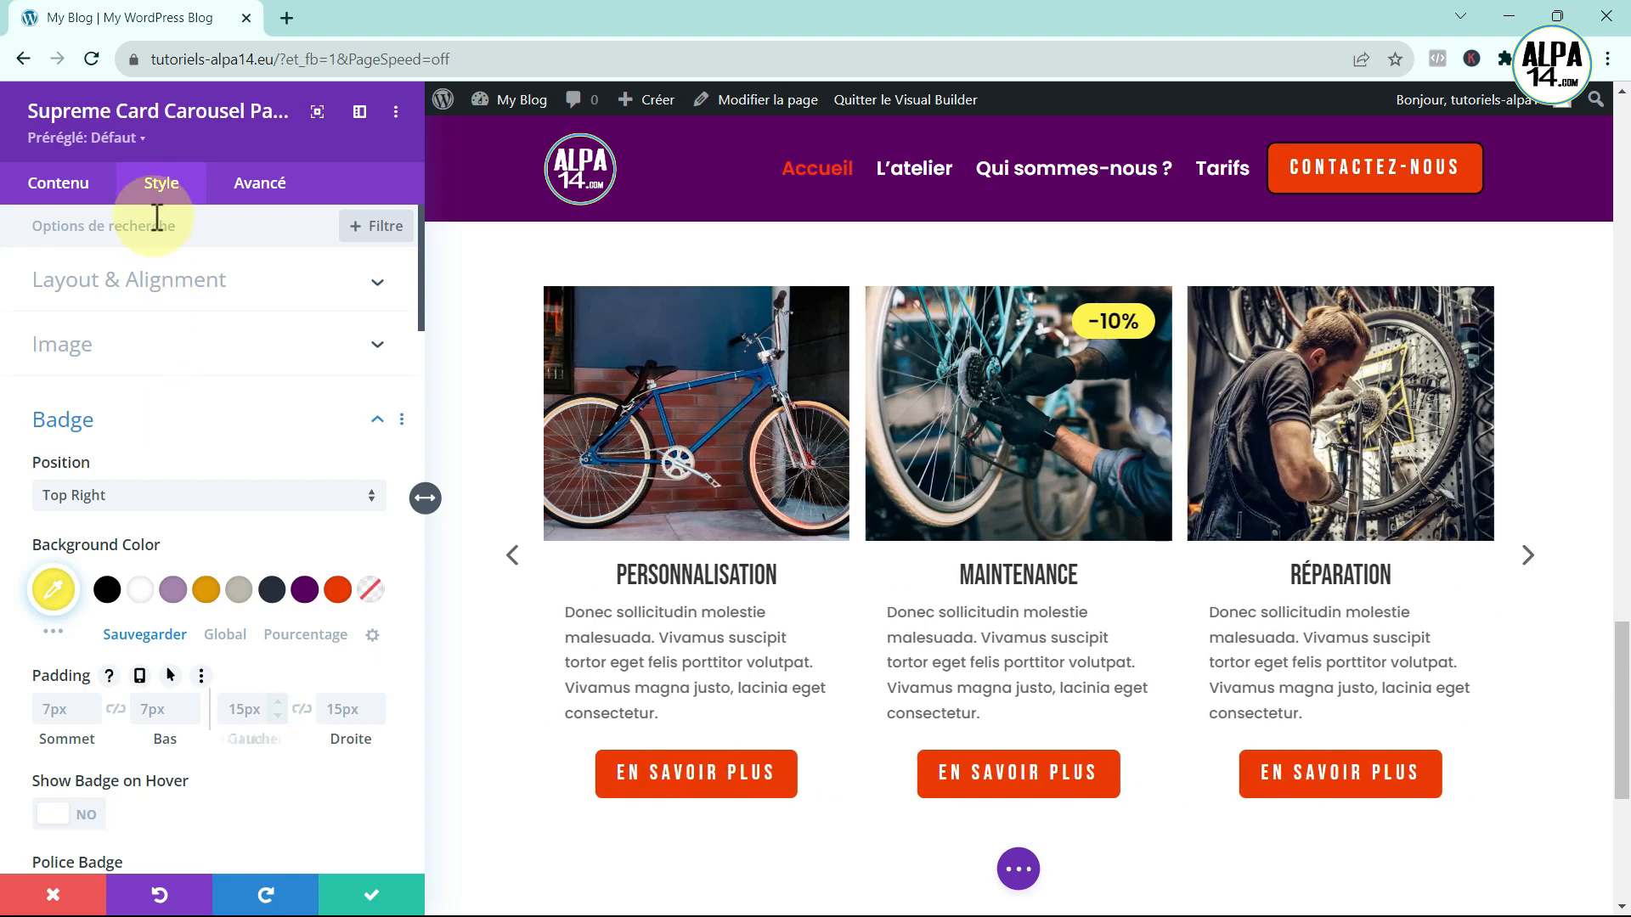
# - Try the Coverflow, Flip and Cube carousel effects, and restore the Slide effect with the Left to Right direction
pyautogui.click(61, 184)
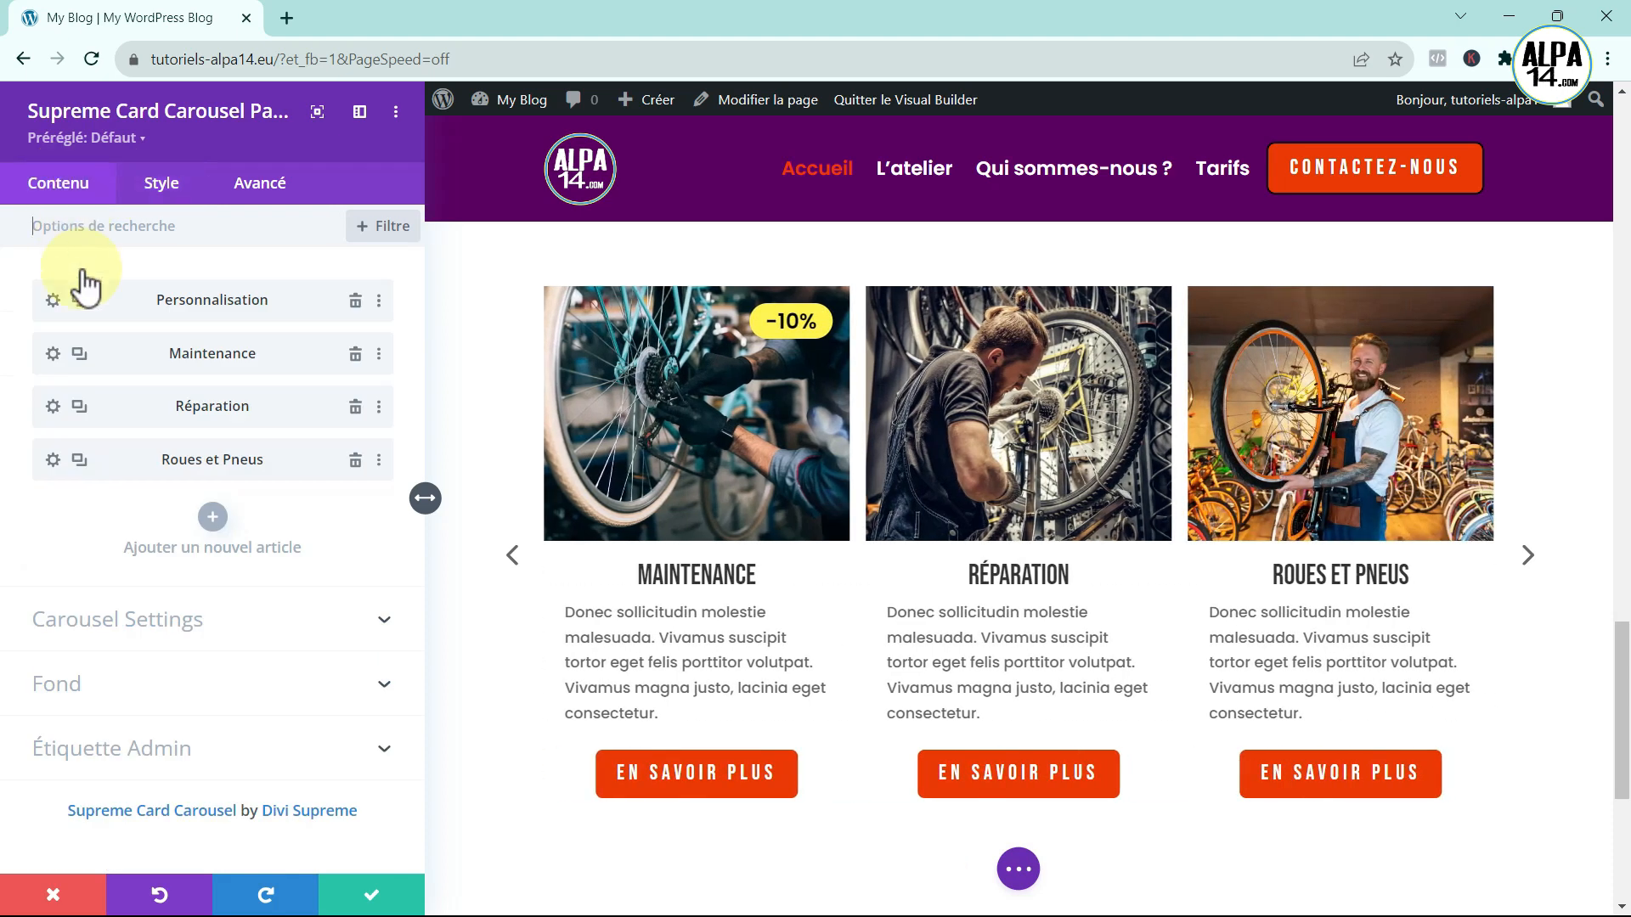
pyautogui.click(226, 620)
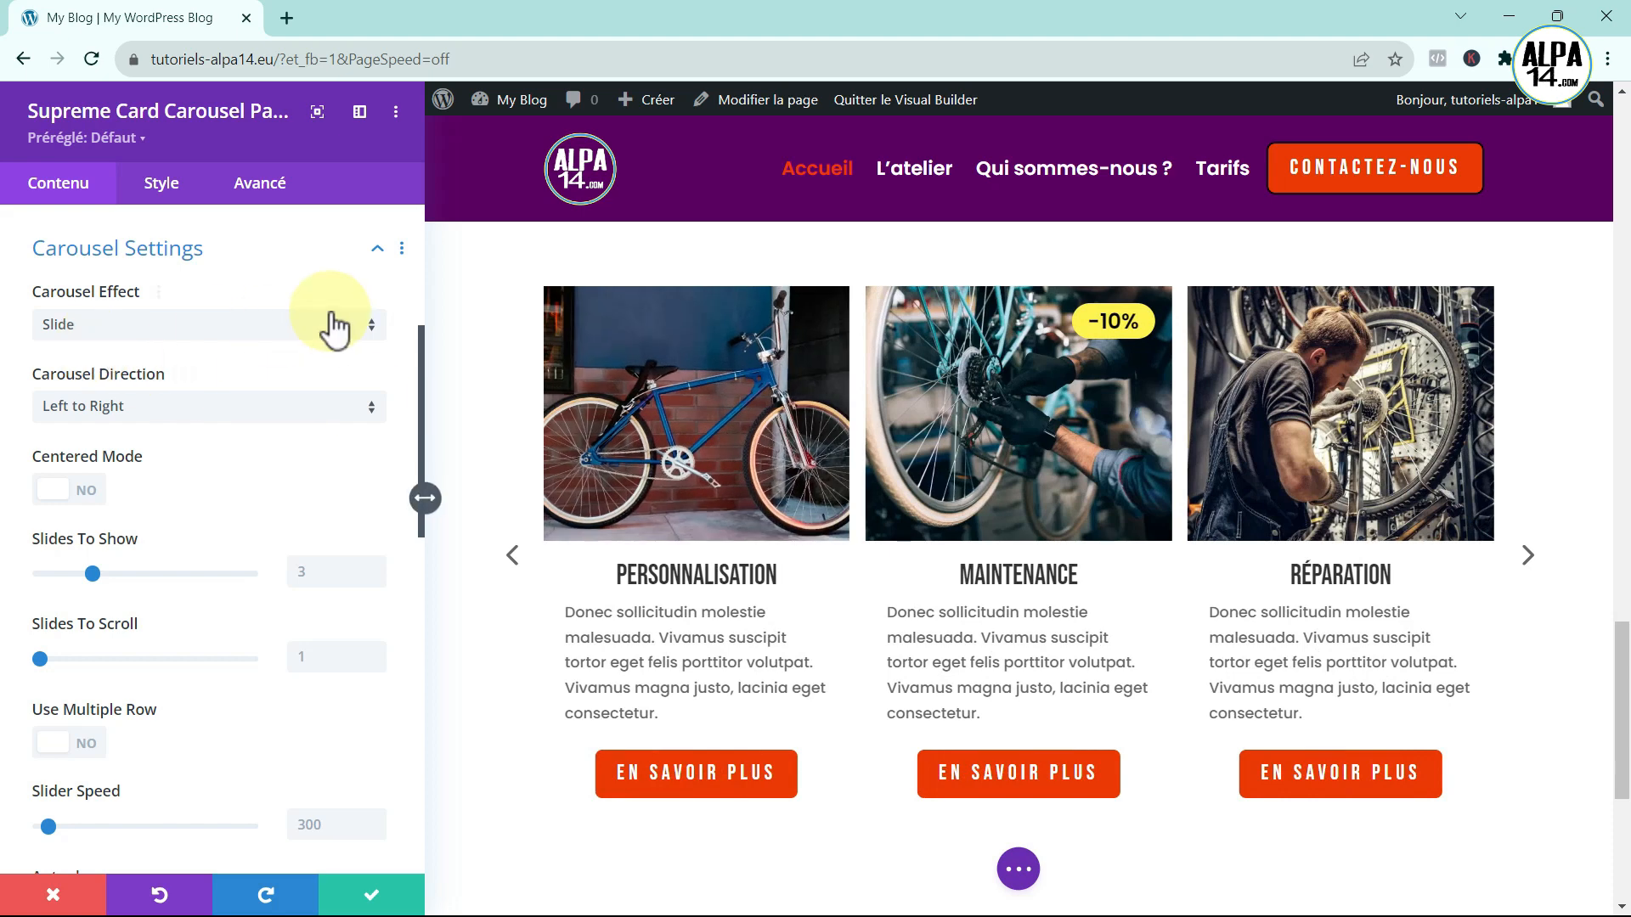
pyautogui.click(364, 328)
pyautogui.click(143, 386)
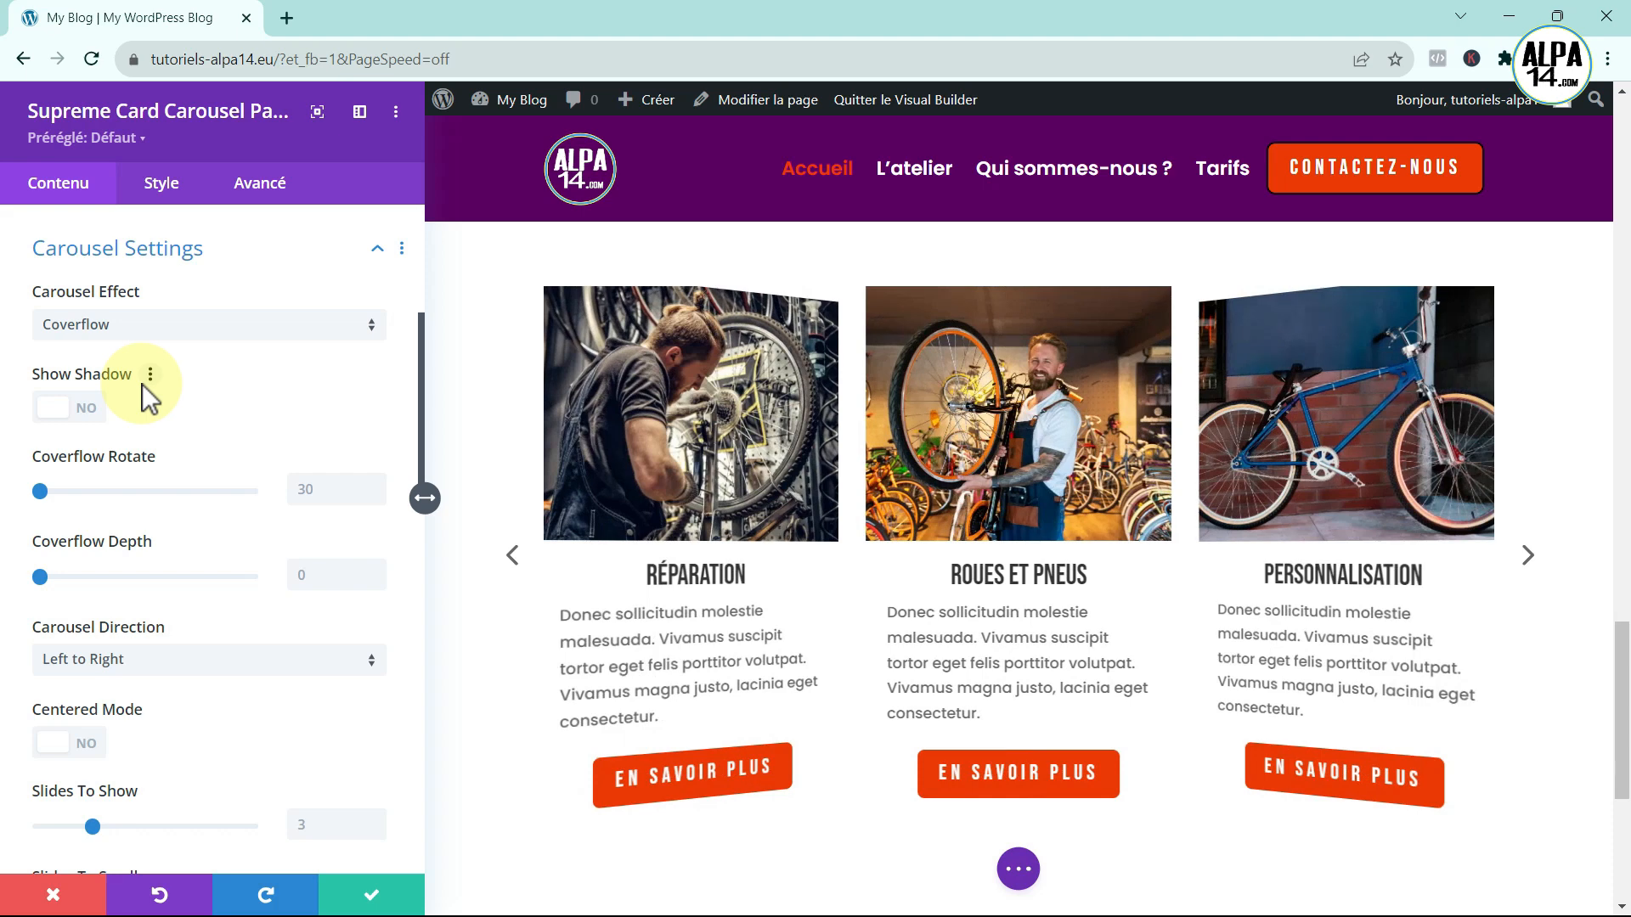
pyautogui.click(355, 326)
pyautogui.click(191, 416)
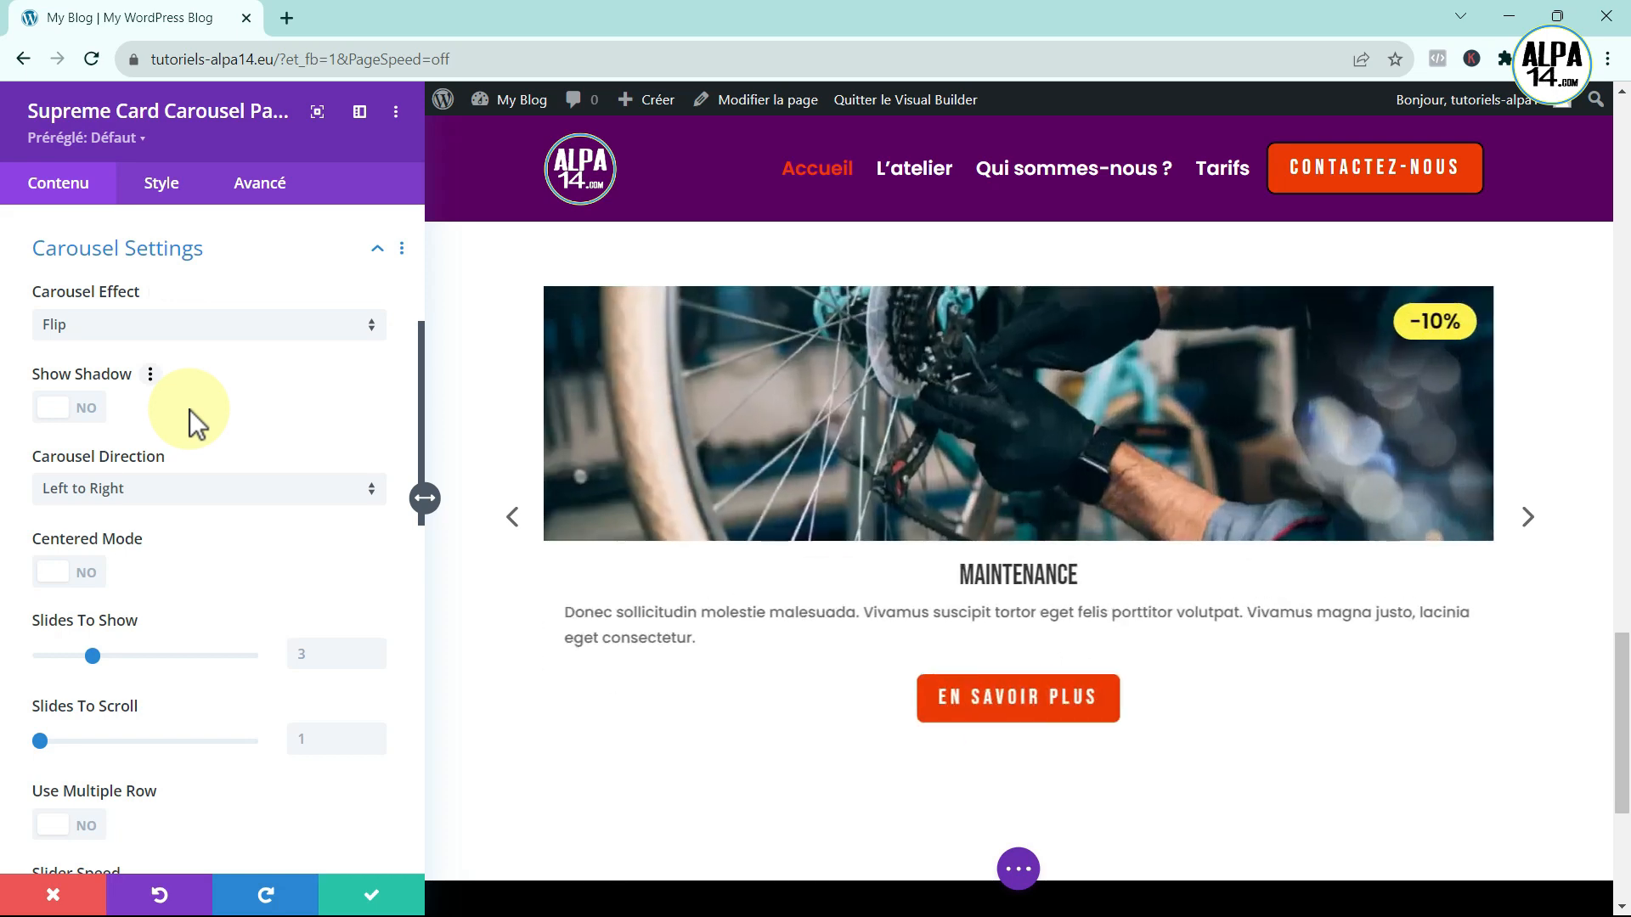
pyautogui.click(356, 328)
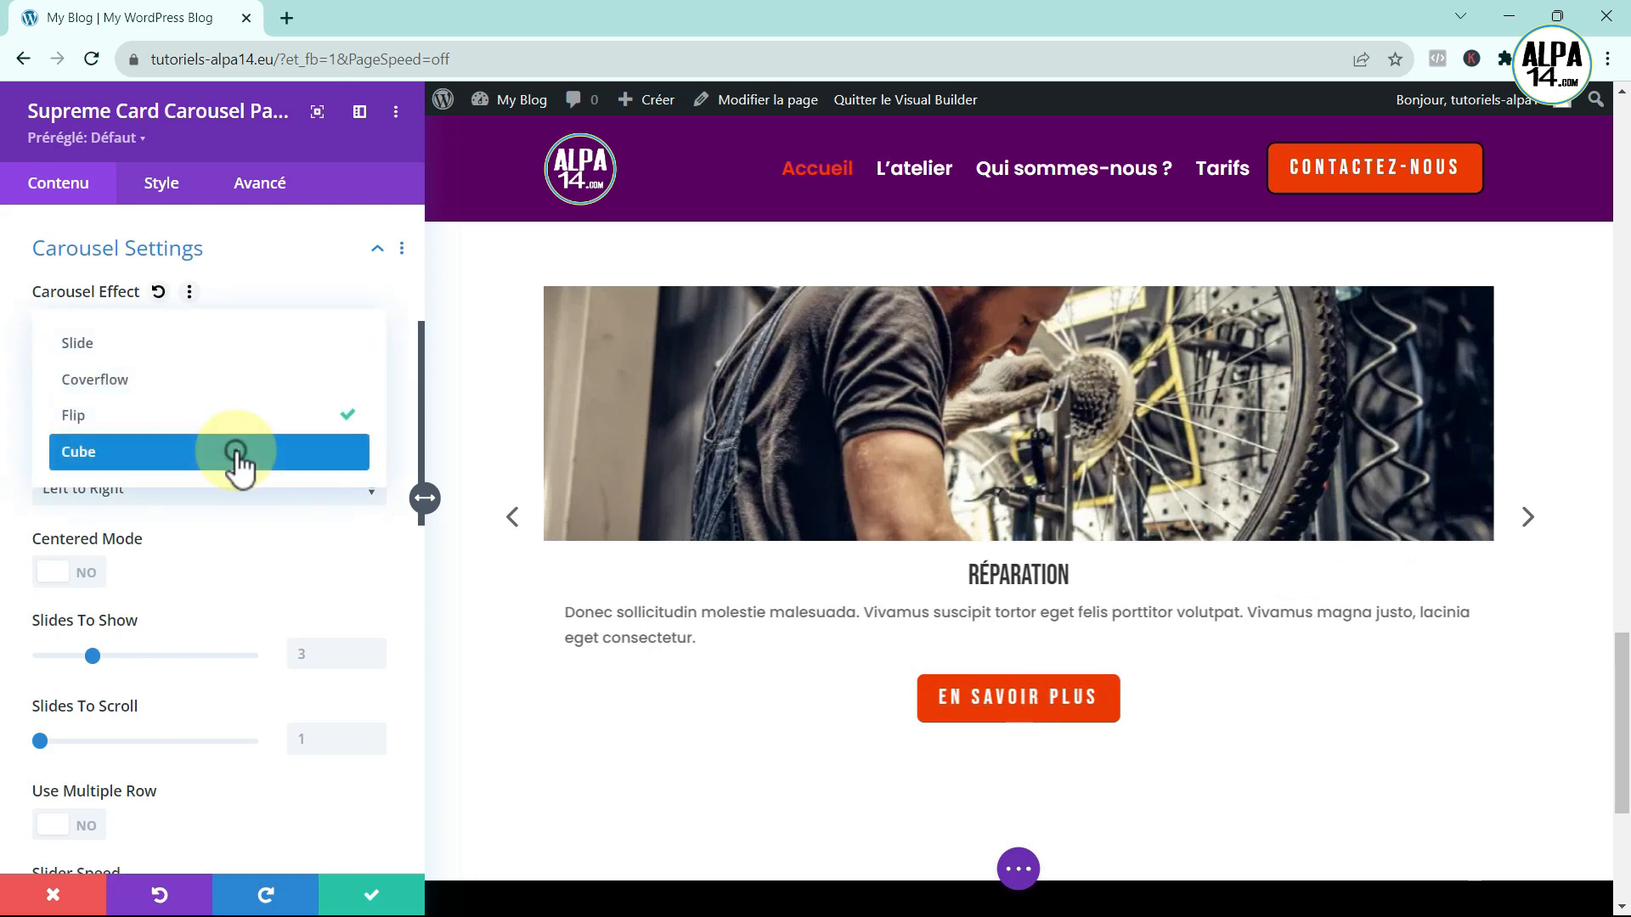
pyautogui.click(238, 451)
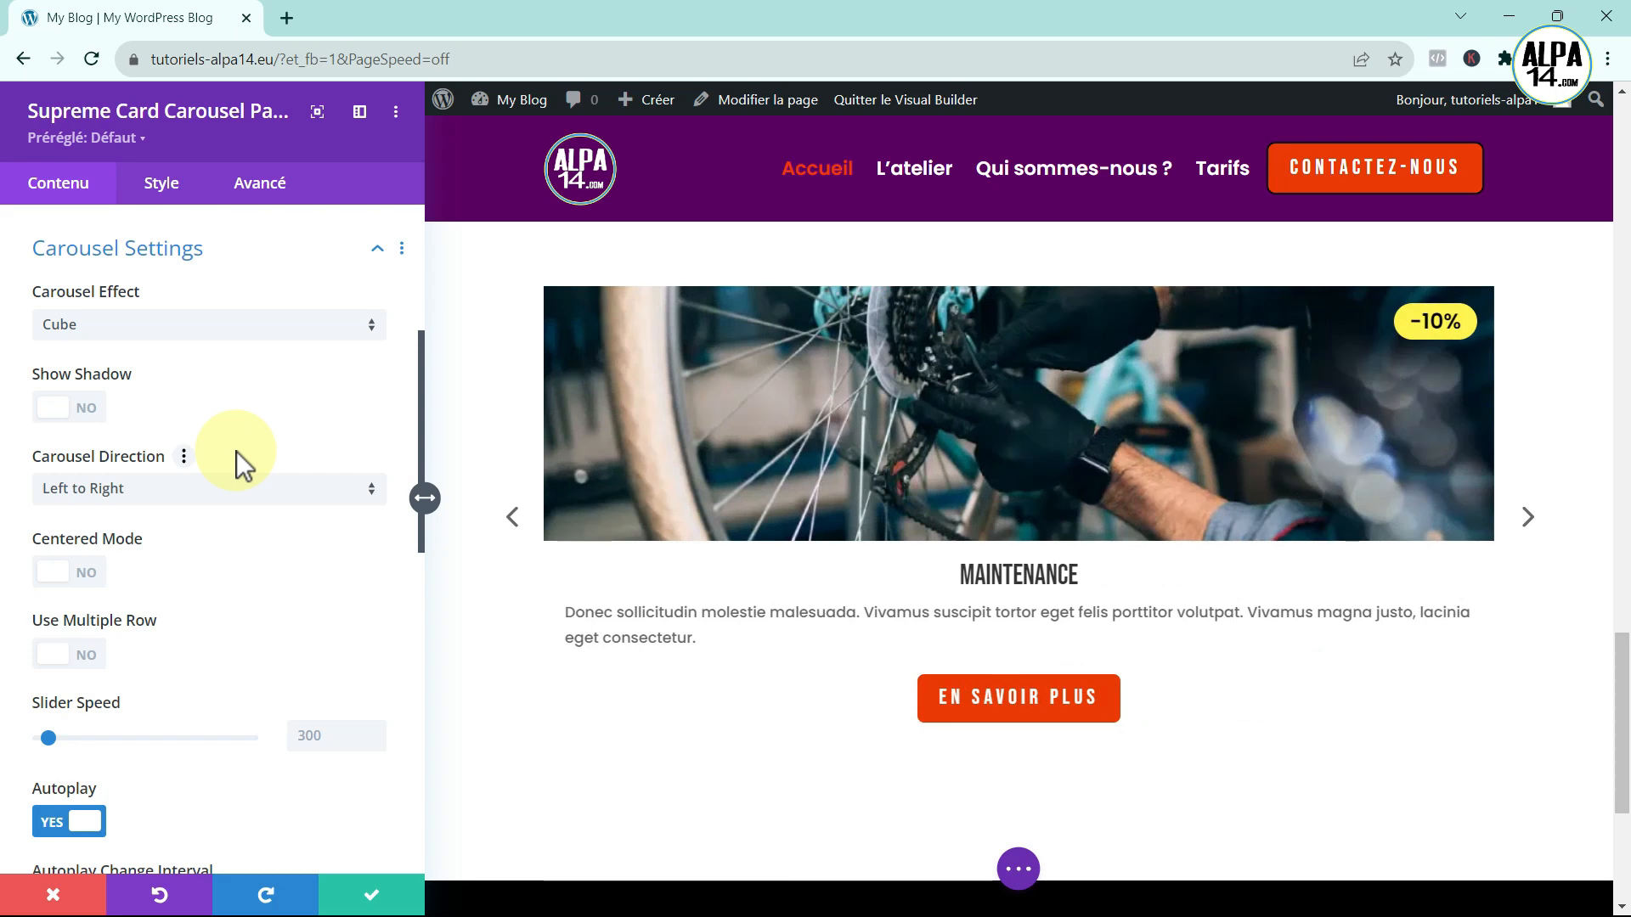
pyautogui.click(362, 324)
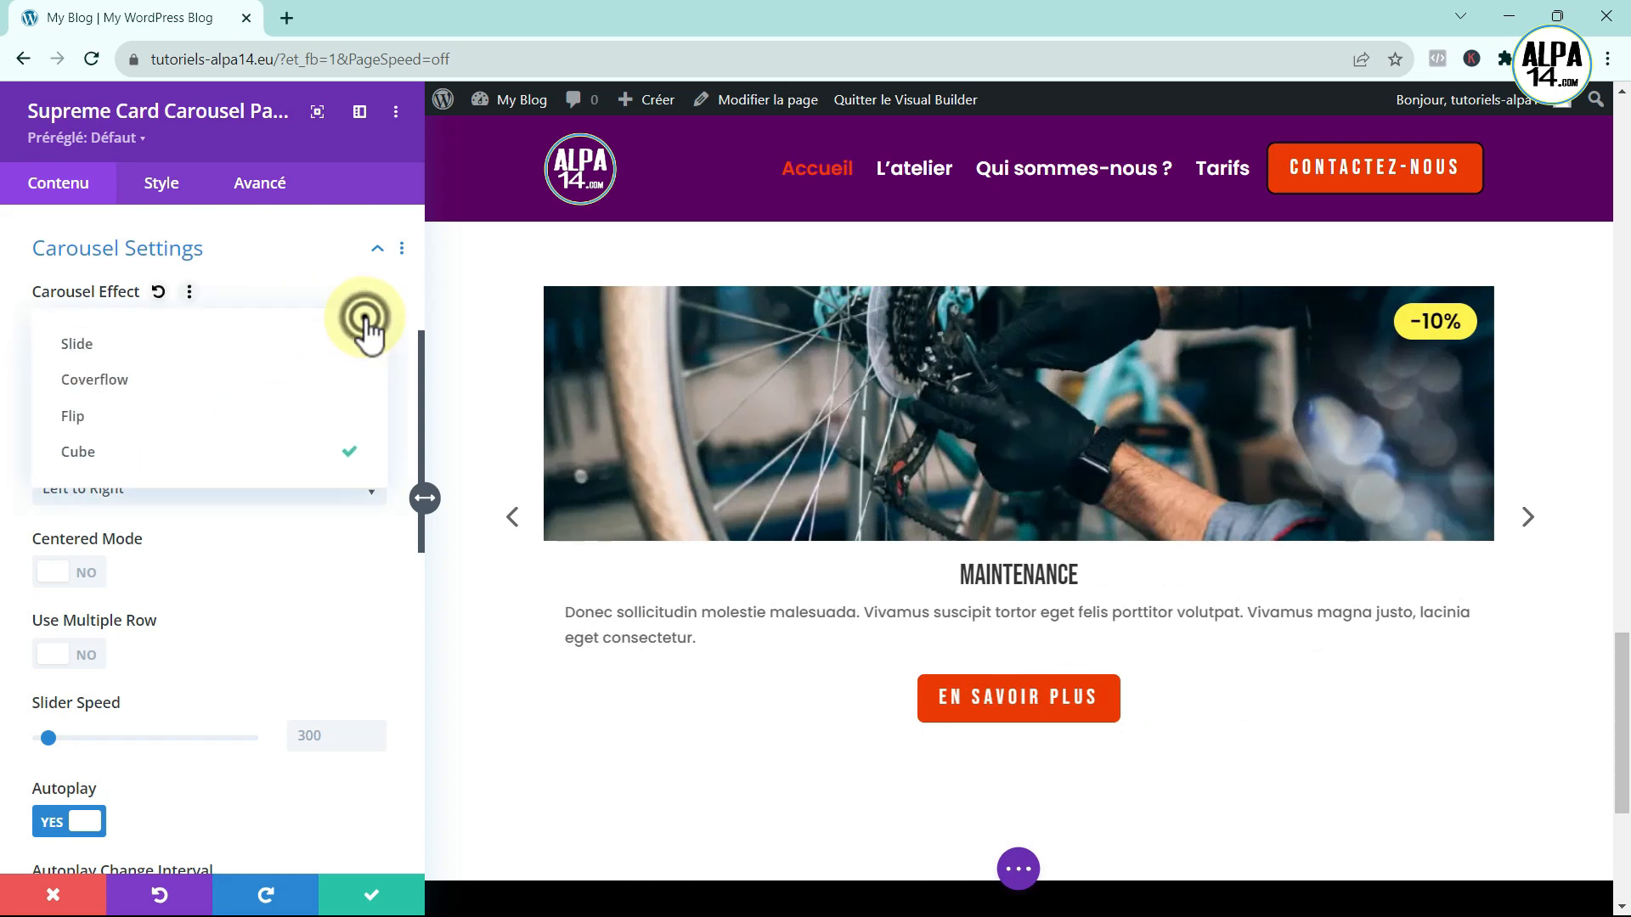
pyautogui.click(306, 355)
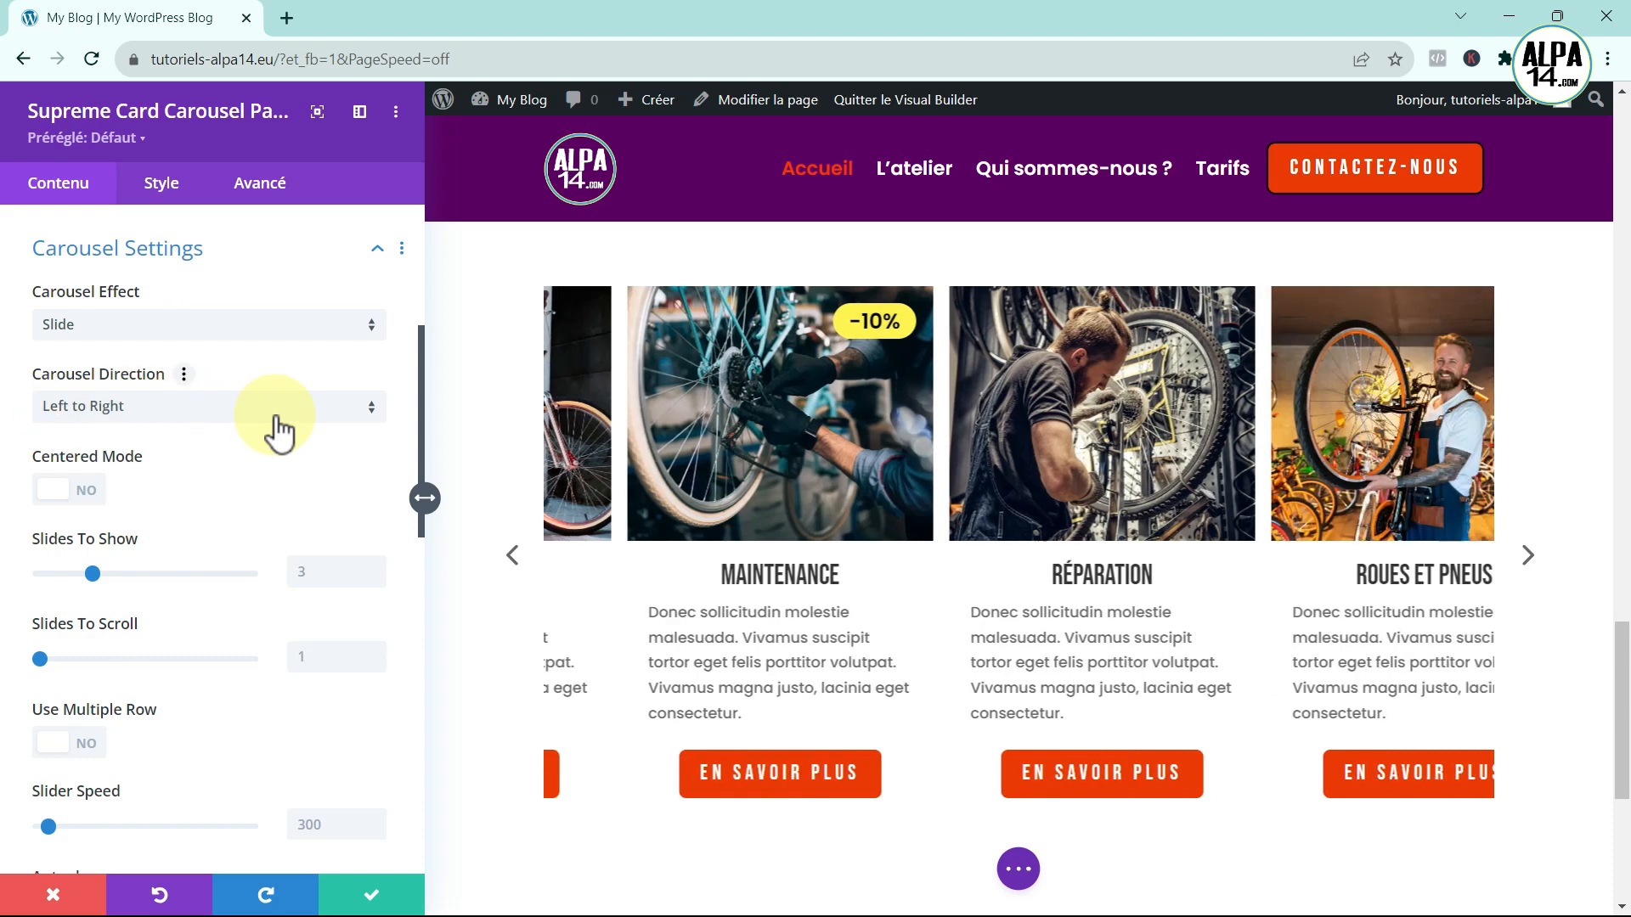
pyautogui.click(380, 412)
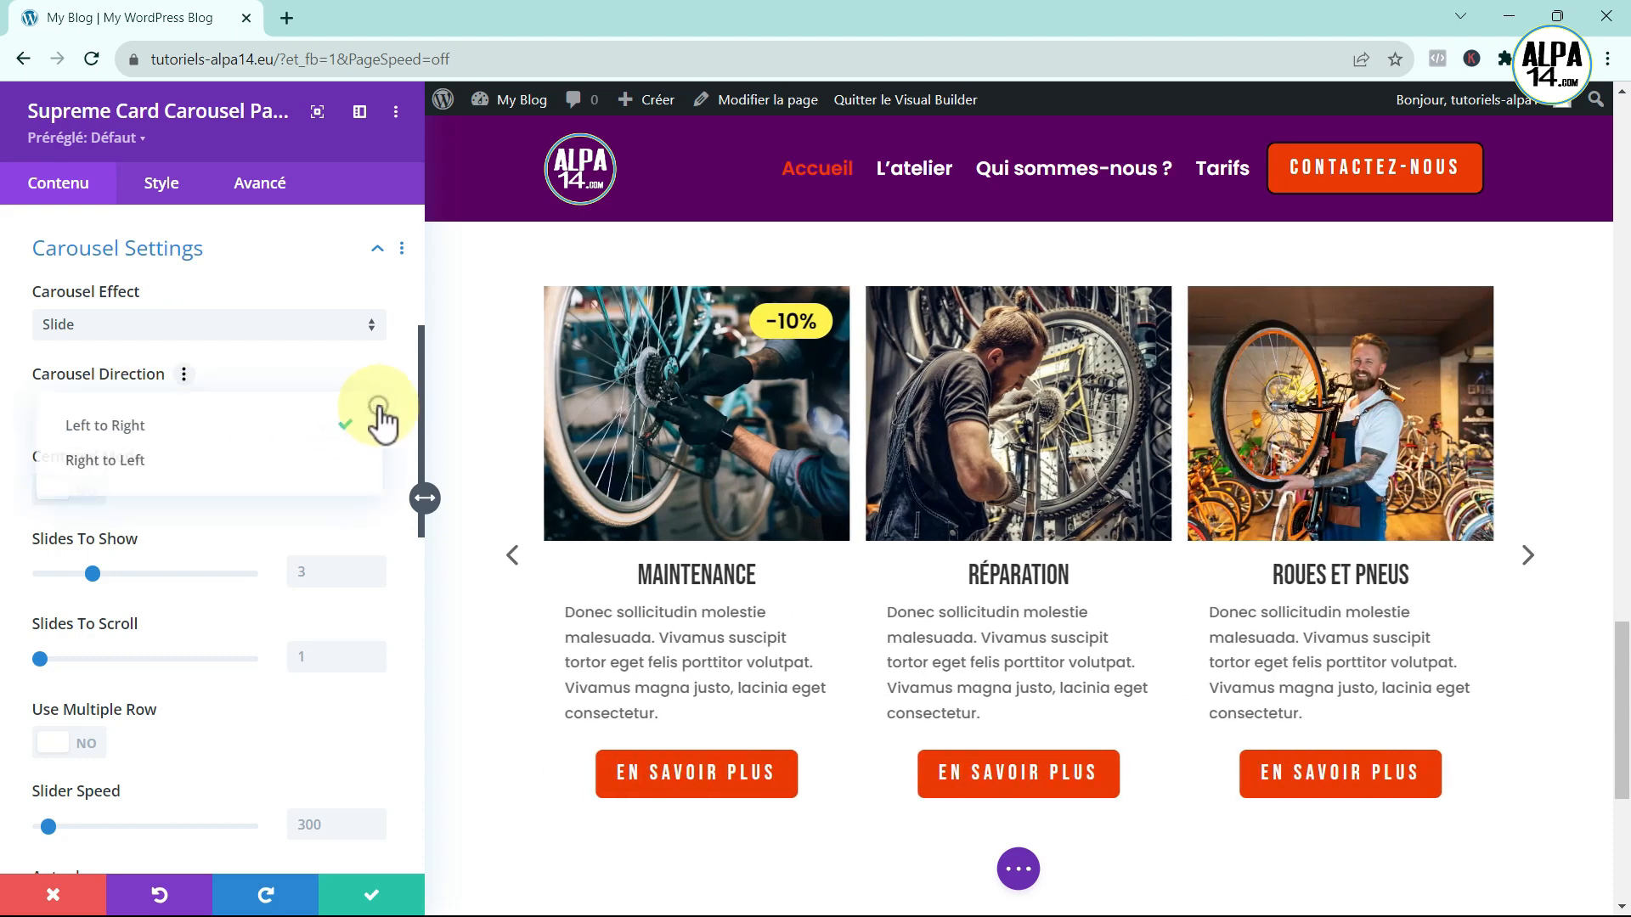
pyautogui.click(257, 425)
# - Try 4 slides to show and 2 slides to scroll, restoring them to 3 and 1
pyautogui.scroll(-1, 231, 507)
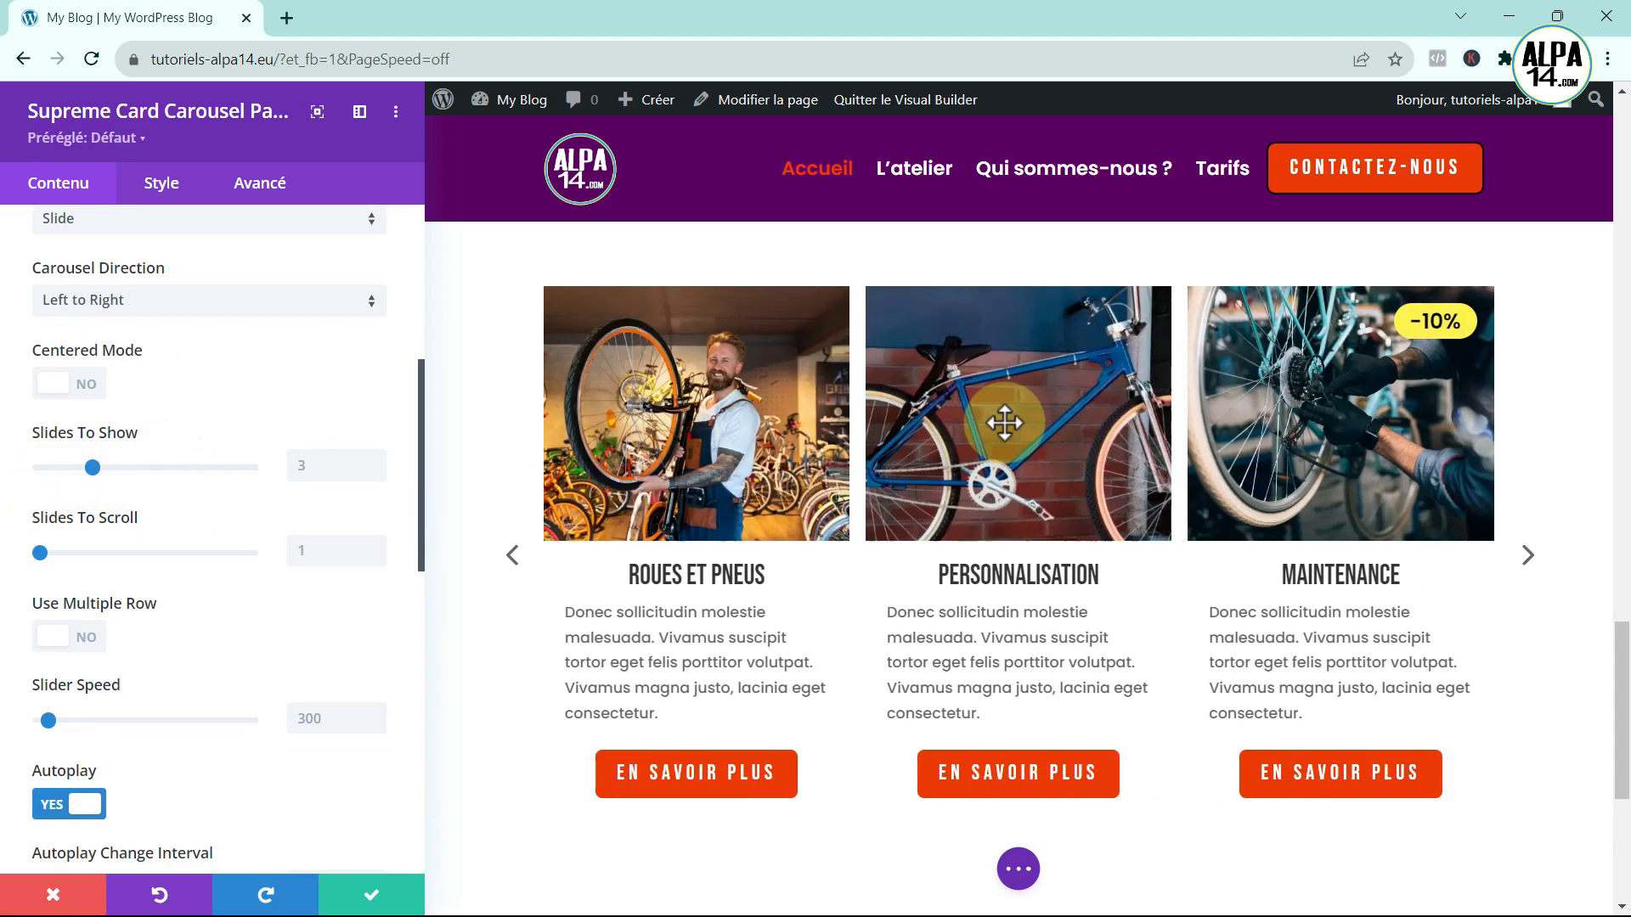
pyautogui.click(380, 458)
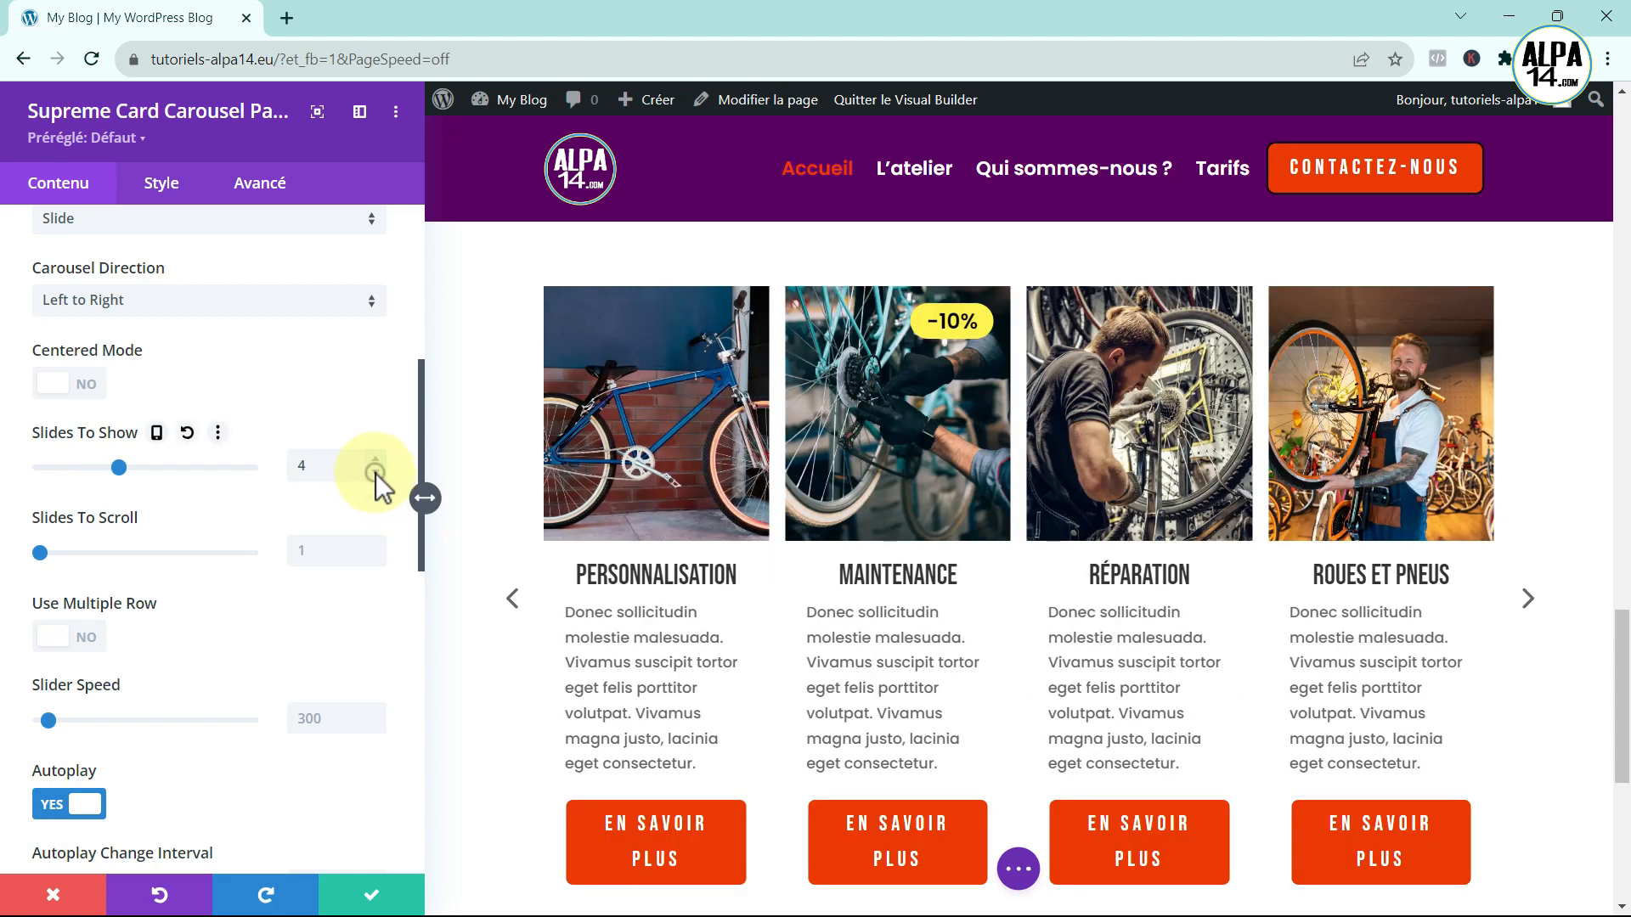
pyautogui.click(375, 473)
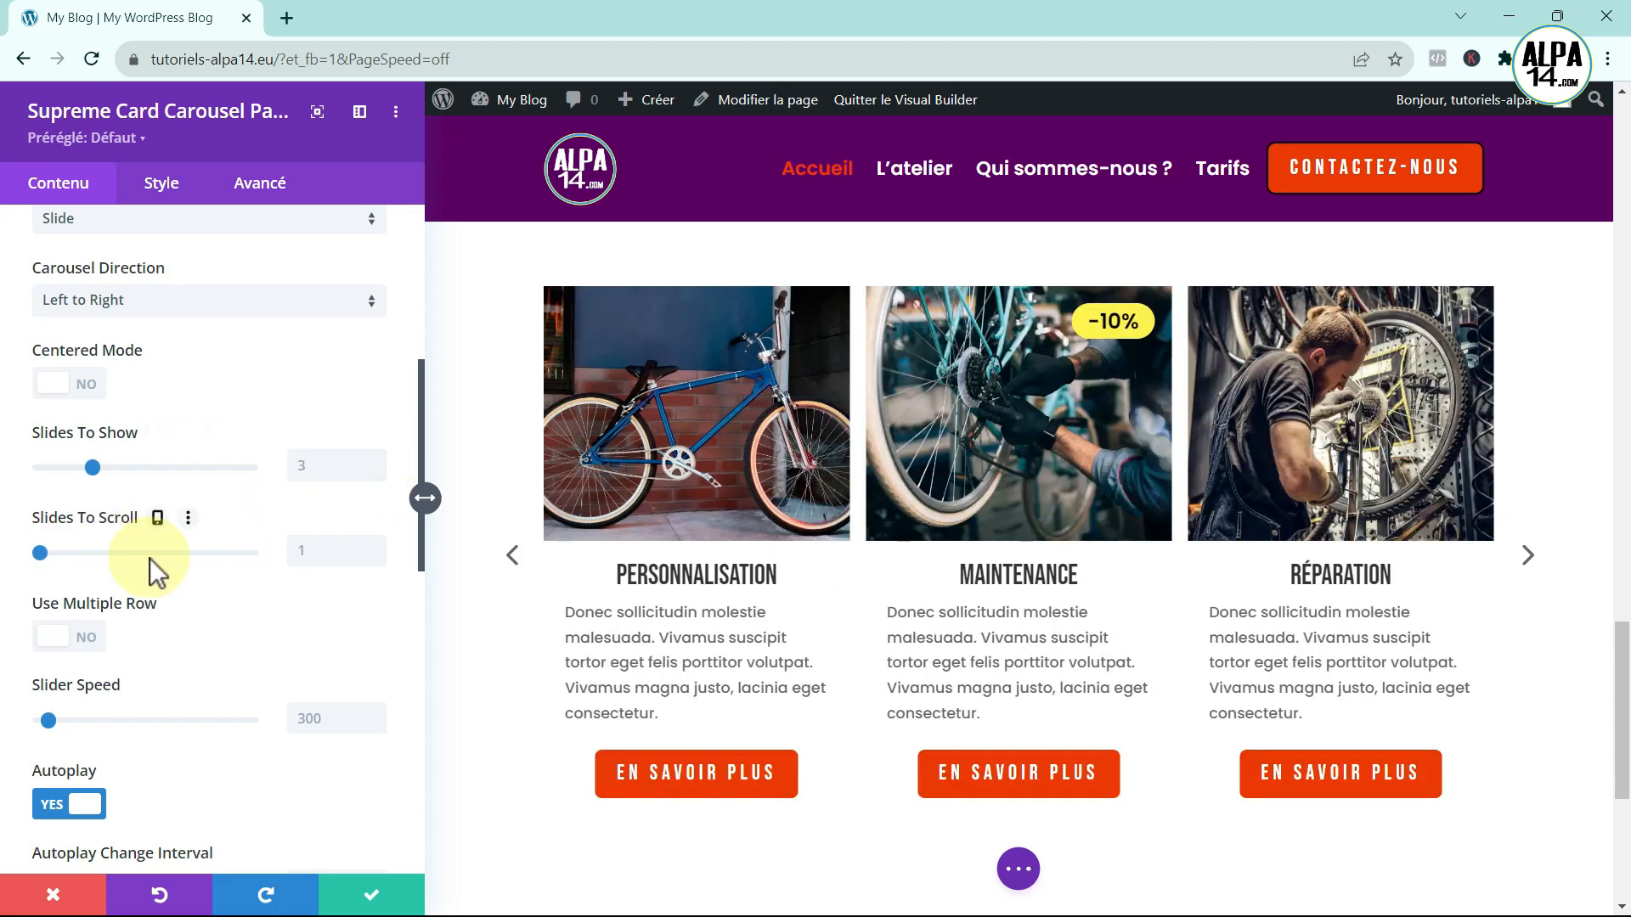
pyautogui.click(375, 543)
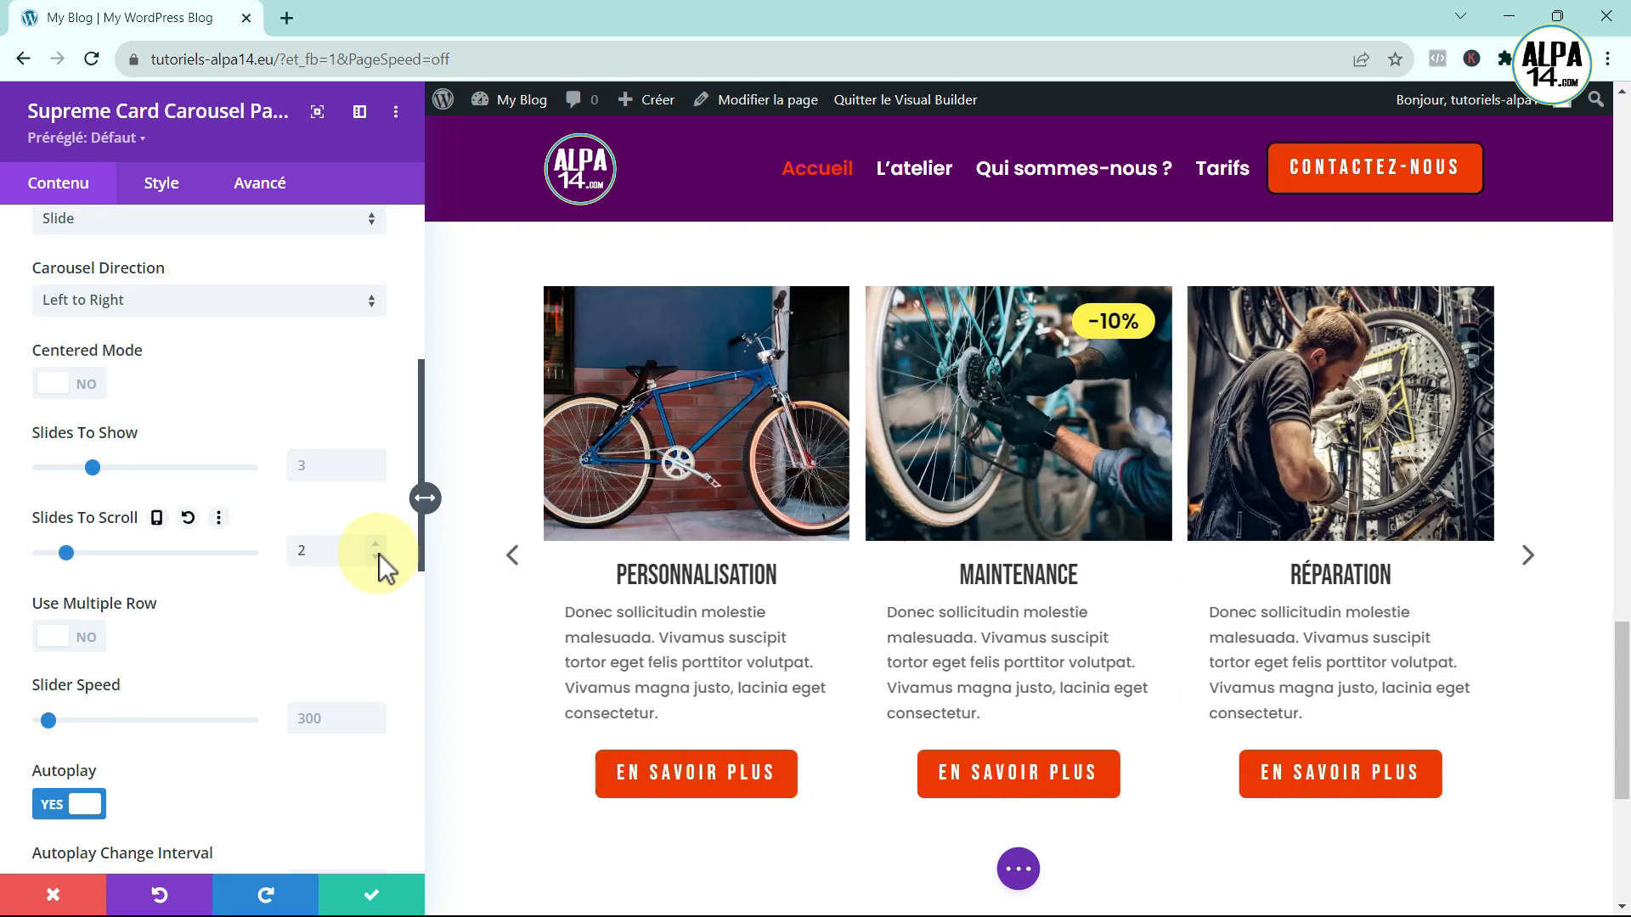
pyautogui.click(380, 557)
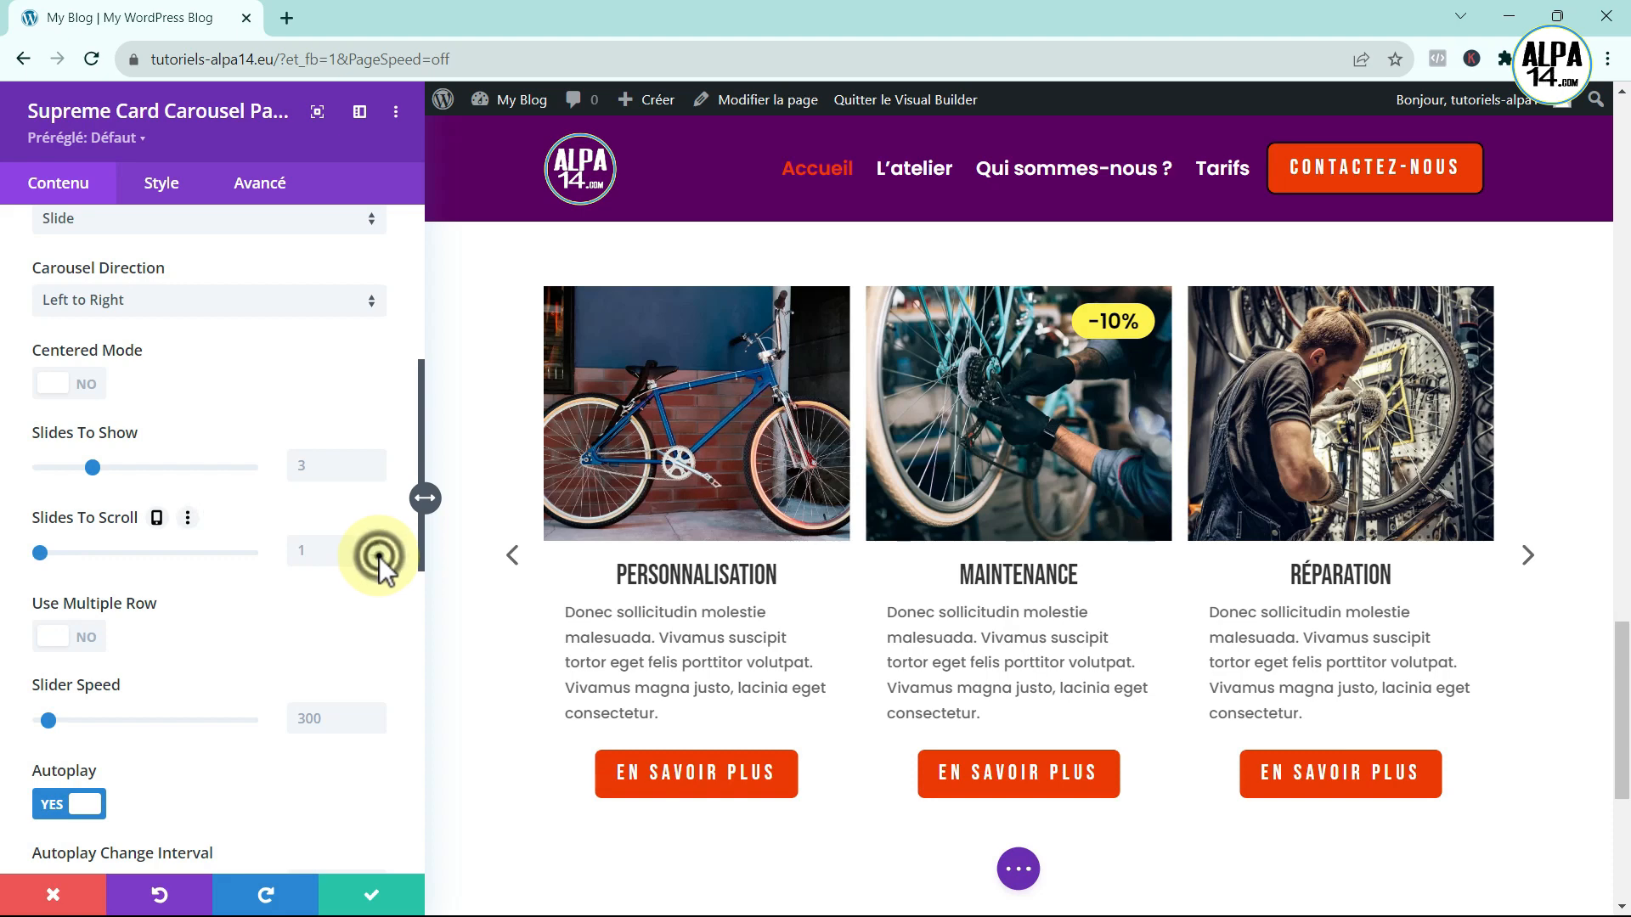
# - Enable multiple rows for the carousel with 2 rows per slide
pyautogui.scroll(-2, 364, 577)
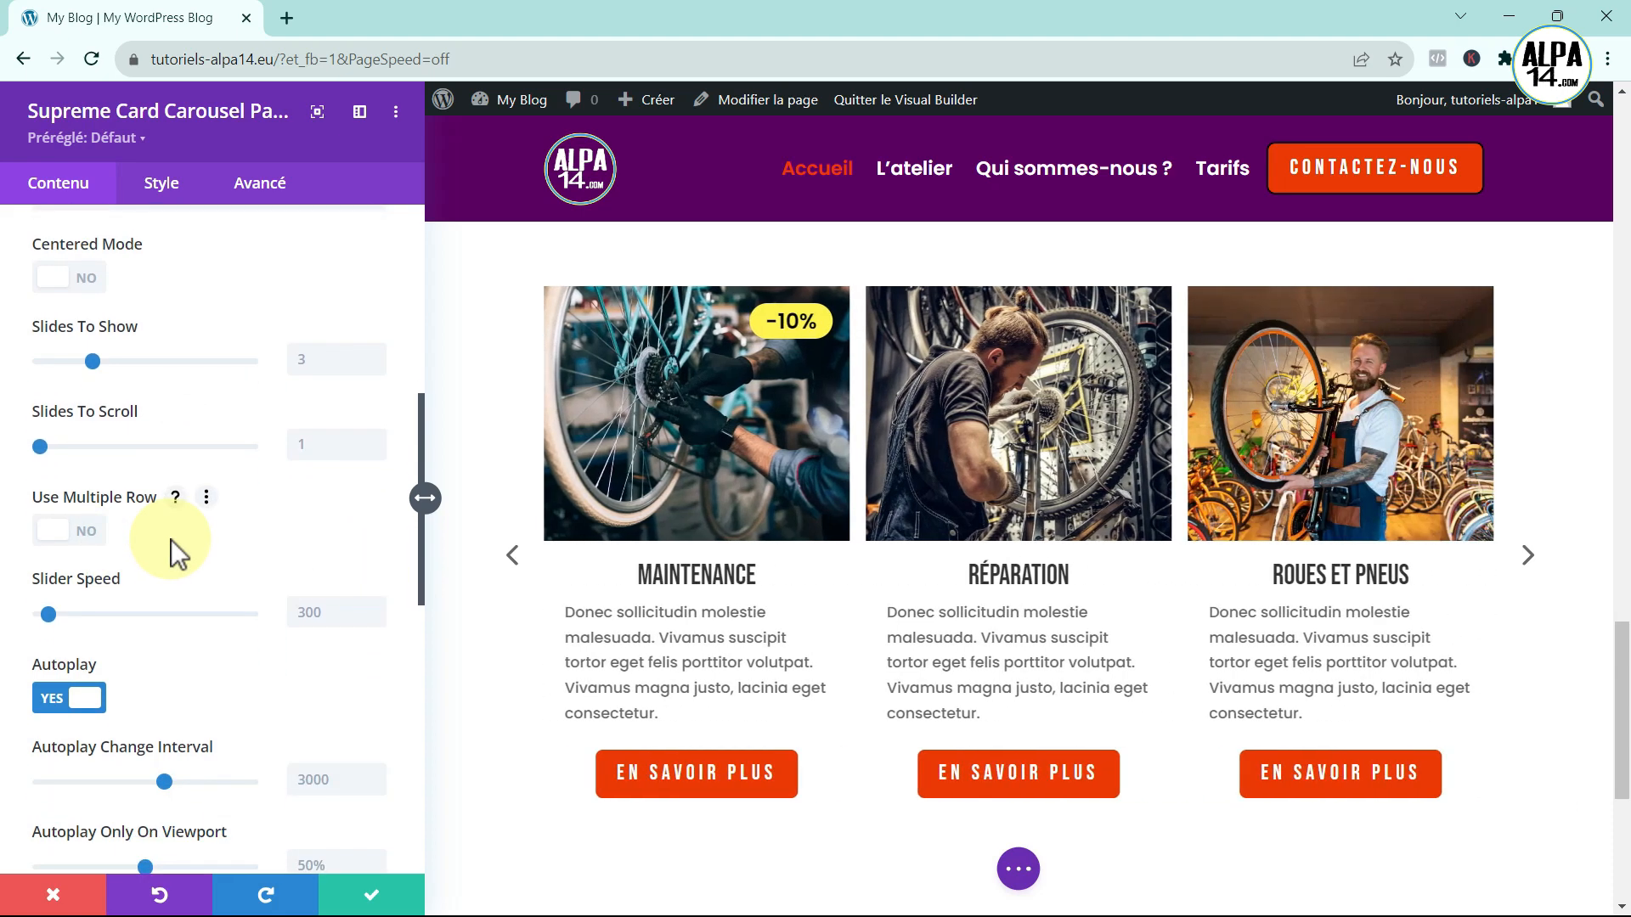
pyautogui.click(77, 528)
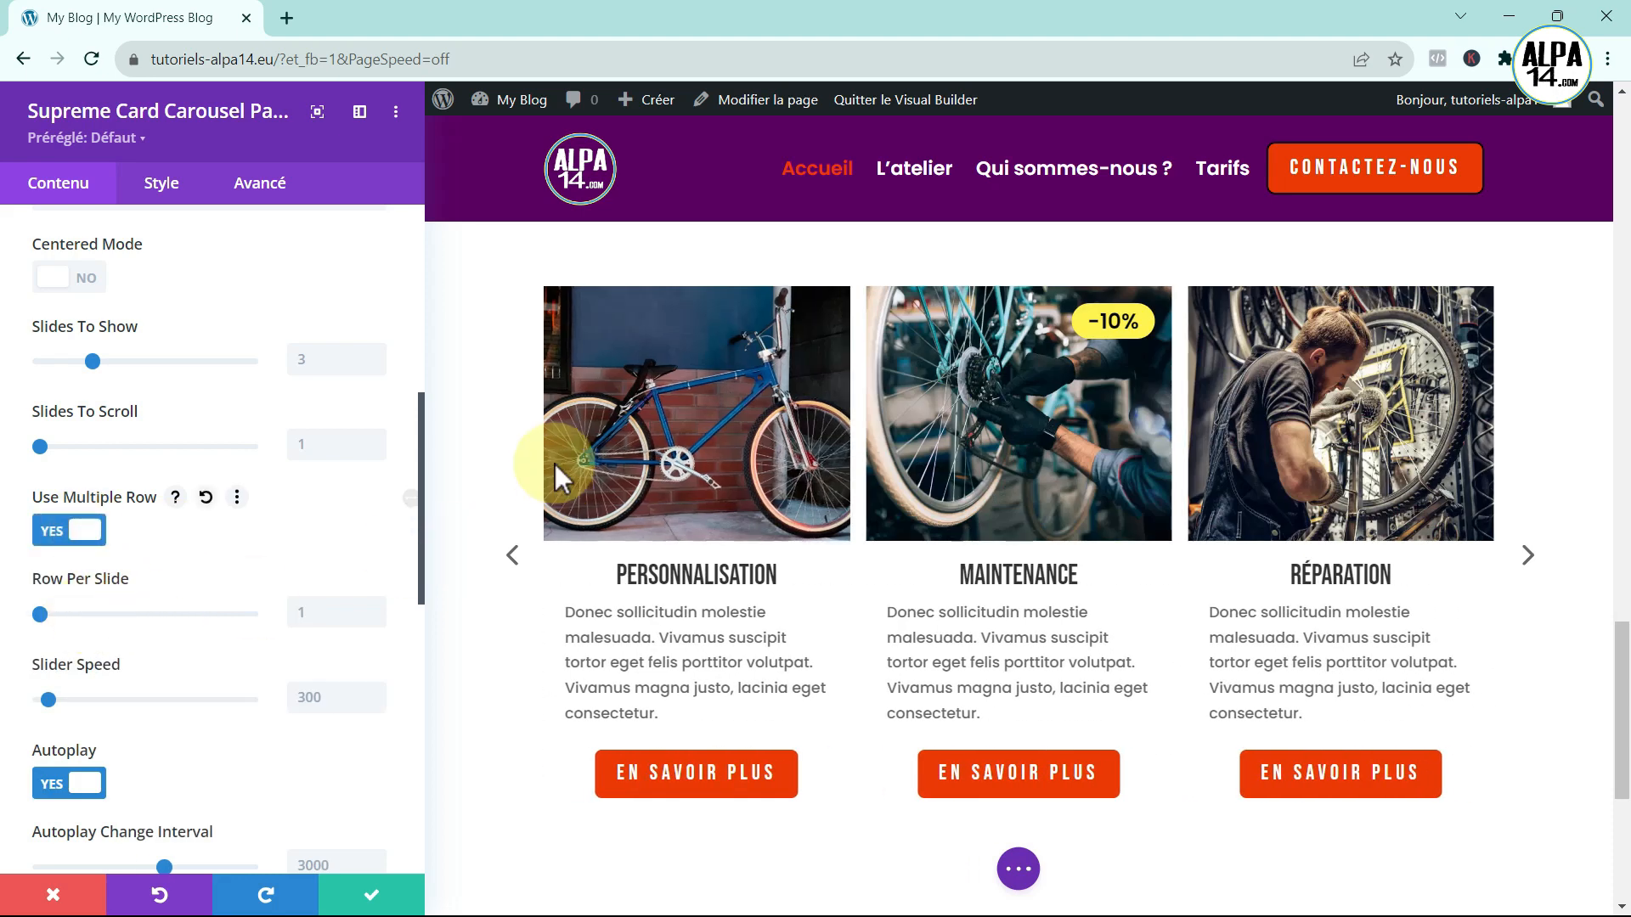
pyautogui.click(375, 604)
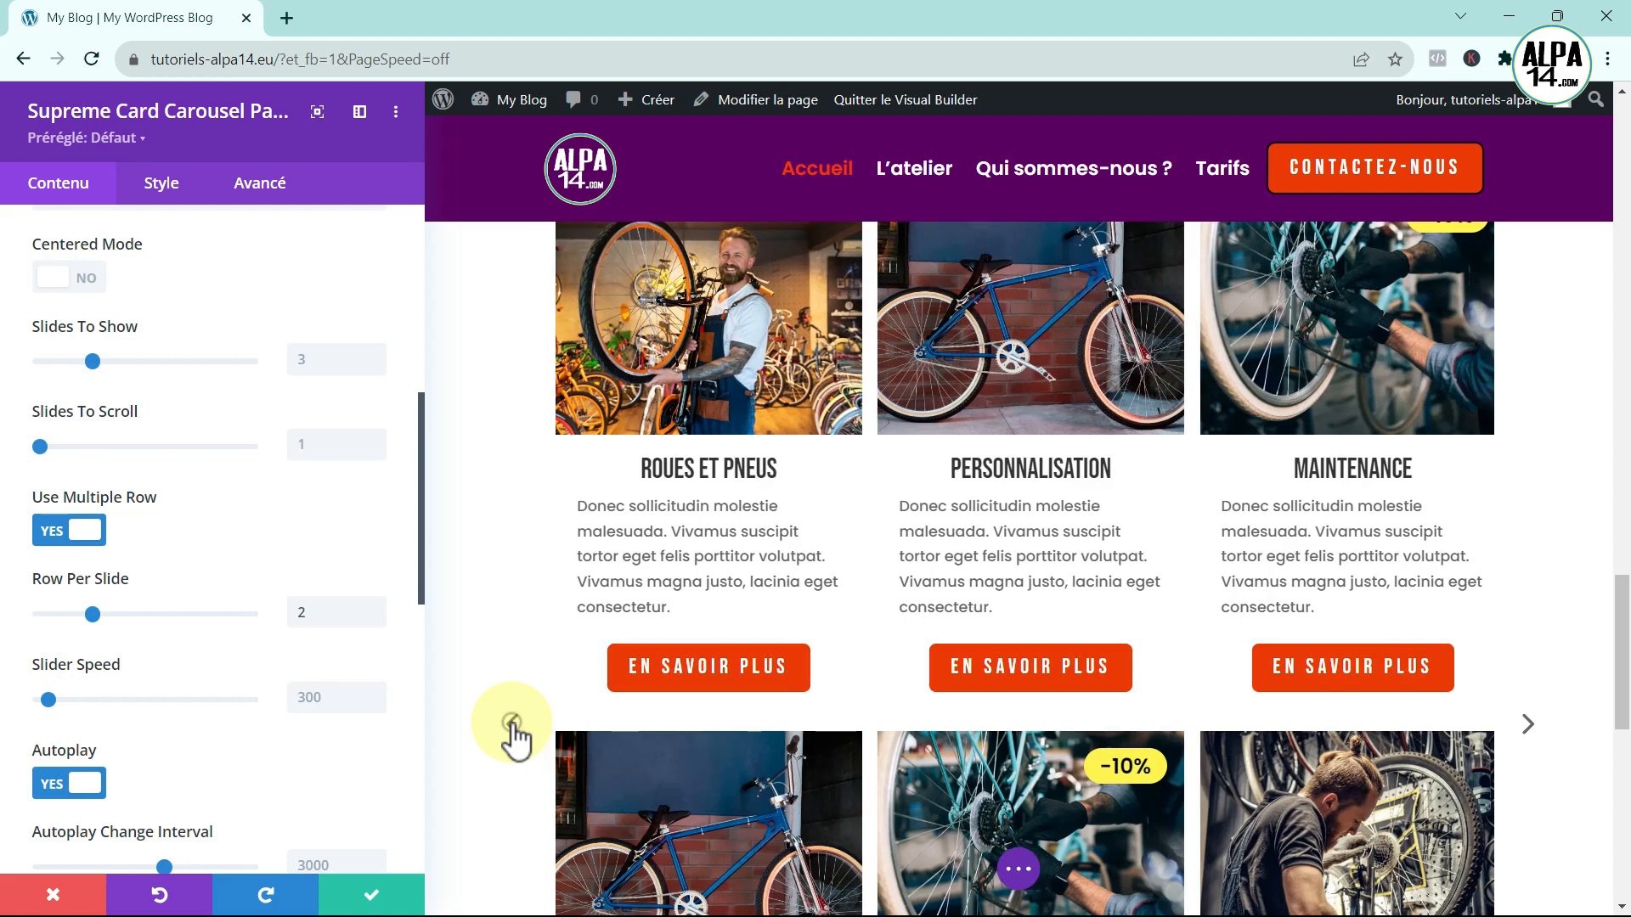
# - Preview the two-row carousel and turn off the Use Multiple Row option
pyautogui.click(513, 729)
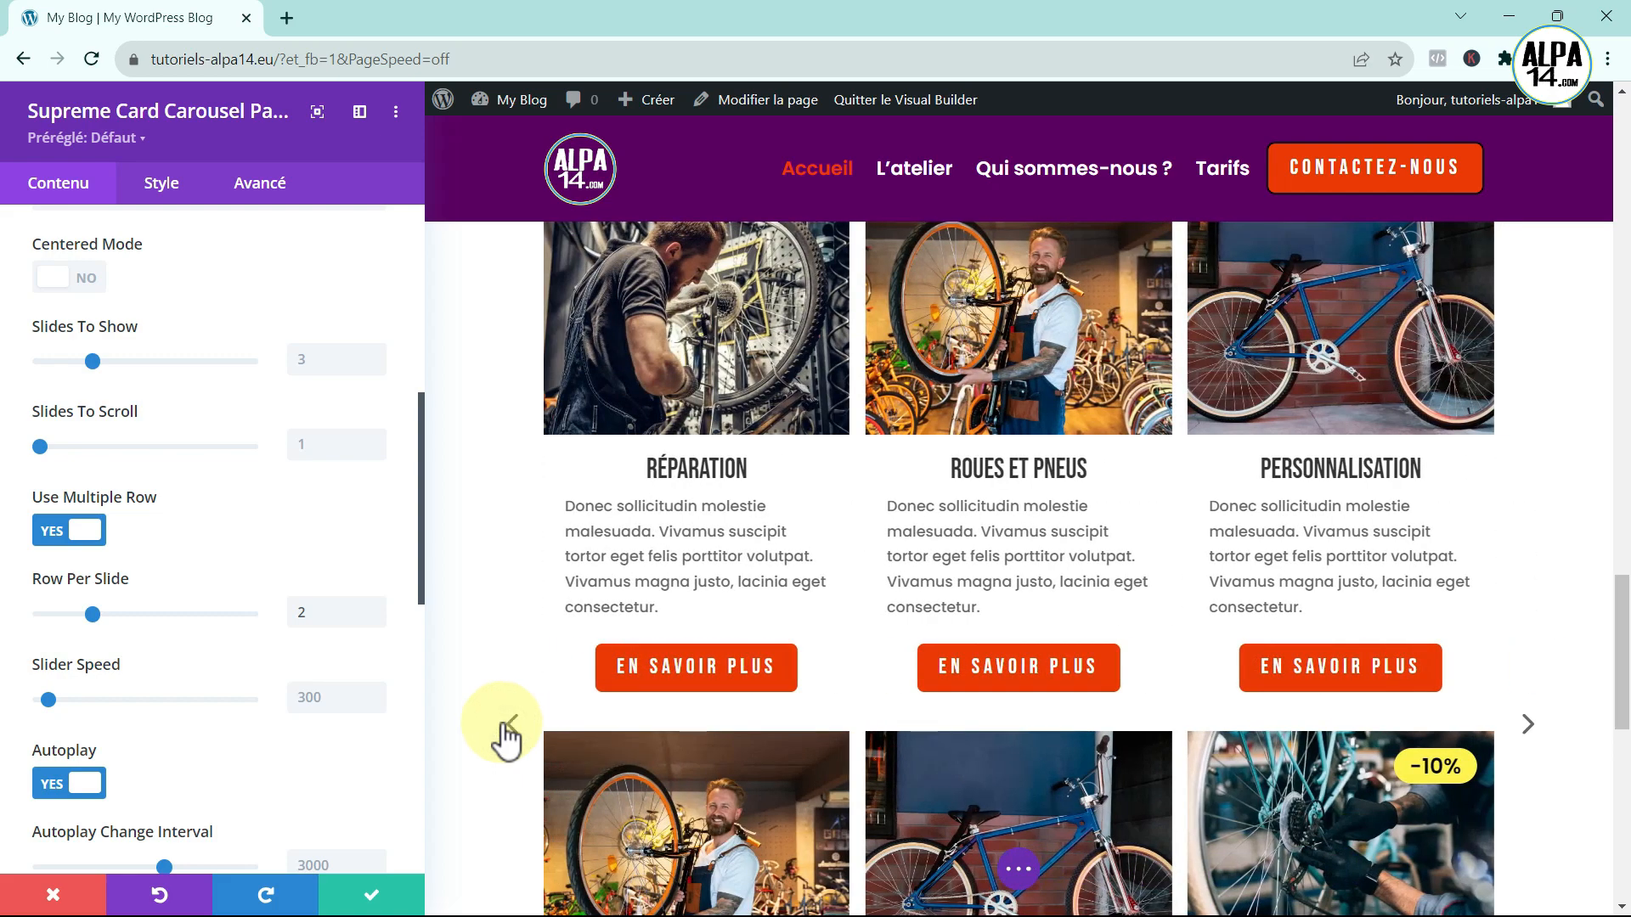
pyautogui.click(45, 530)
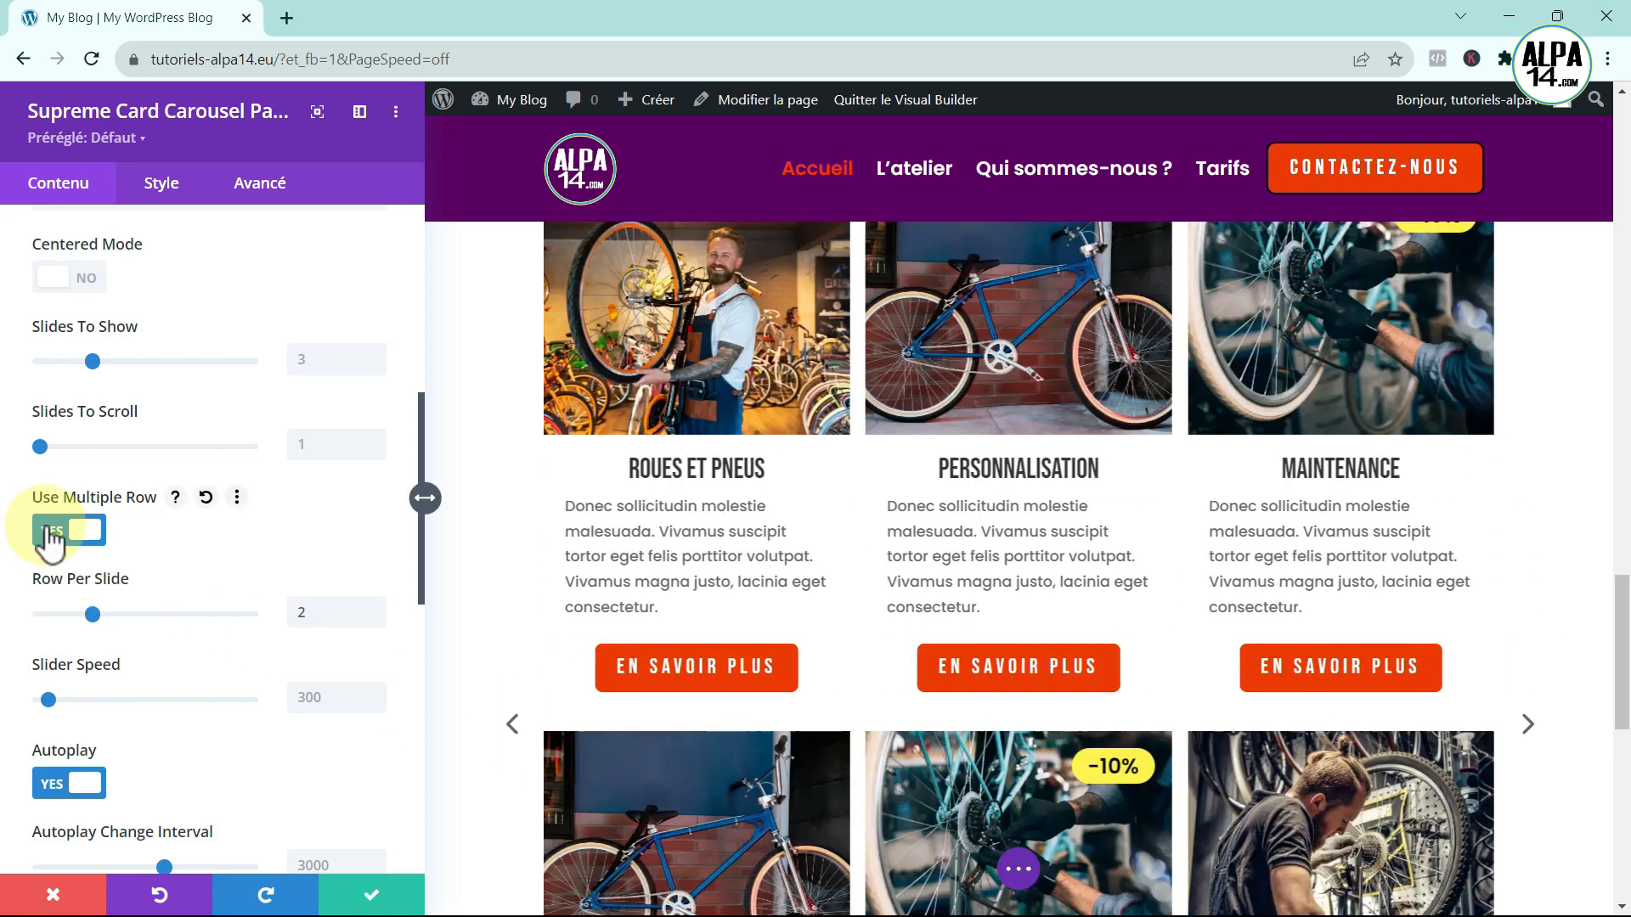
pyautogui.click(48, 530)
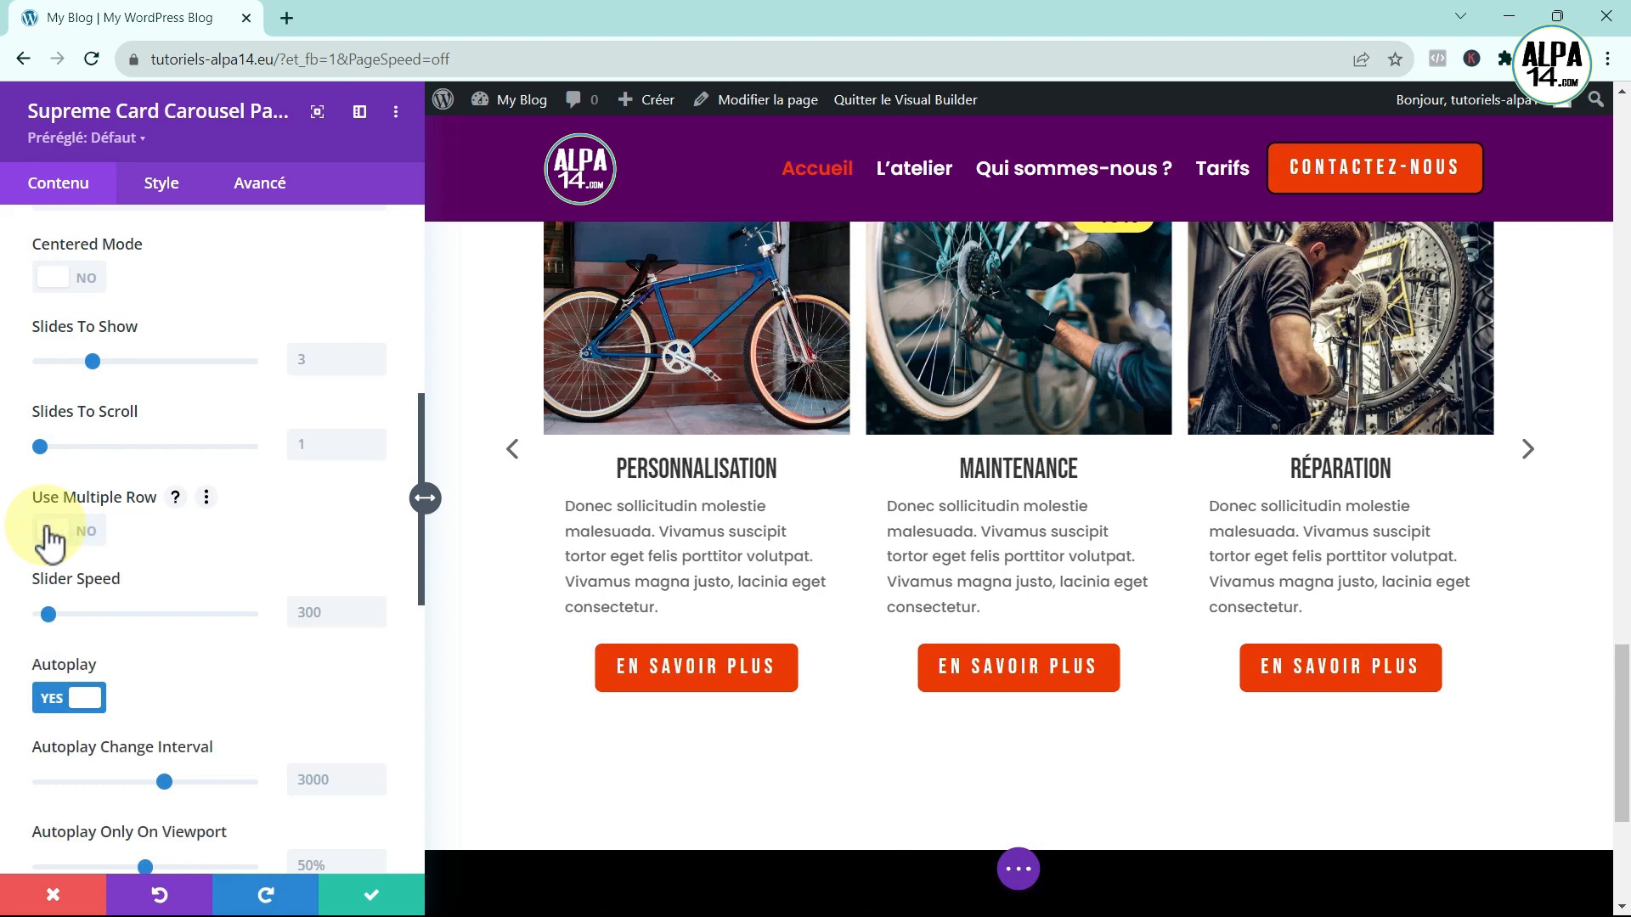
# - Review the carousel's slider speed, autoplay, pause on hover, spacing, infinite looping, equal card heights and arrow settings
pyautogui.scroll(-1, 241, 564)
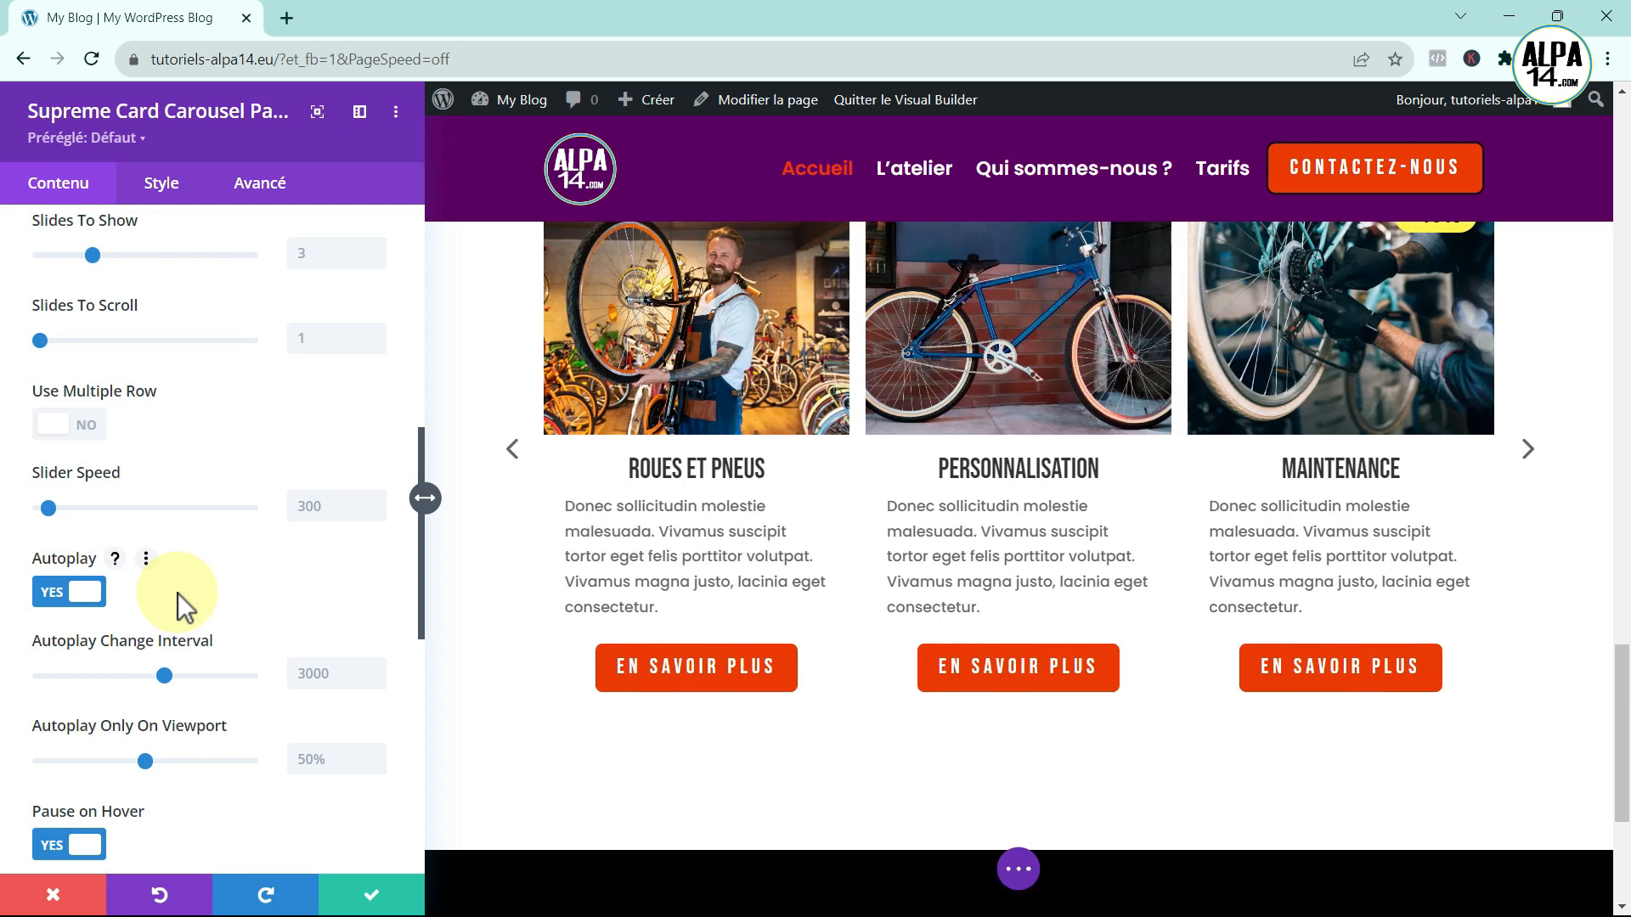
pyautogui.scroll(-1, 177, 593)
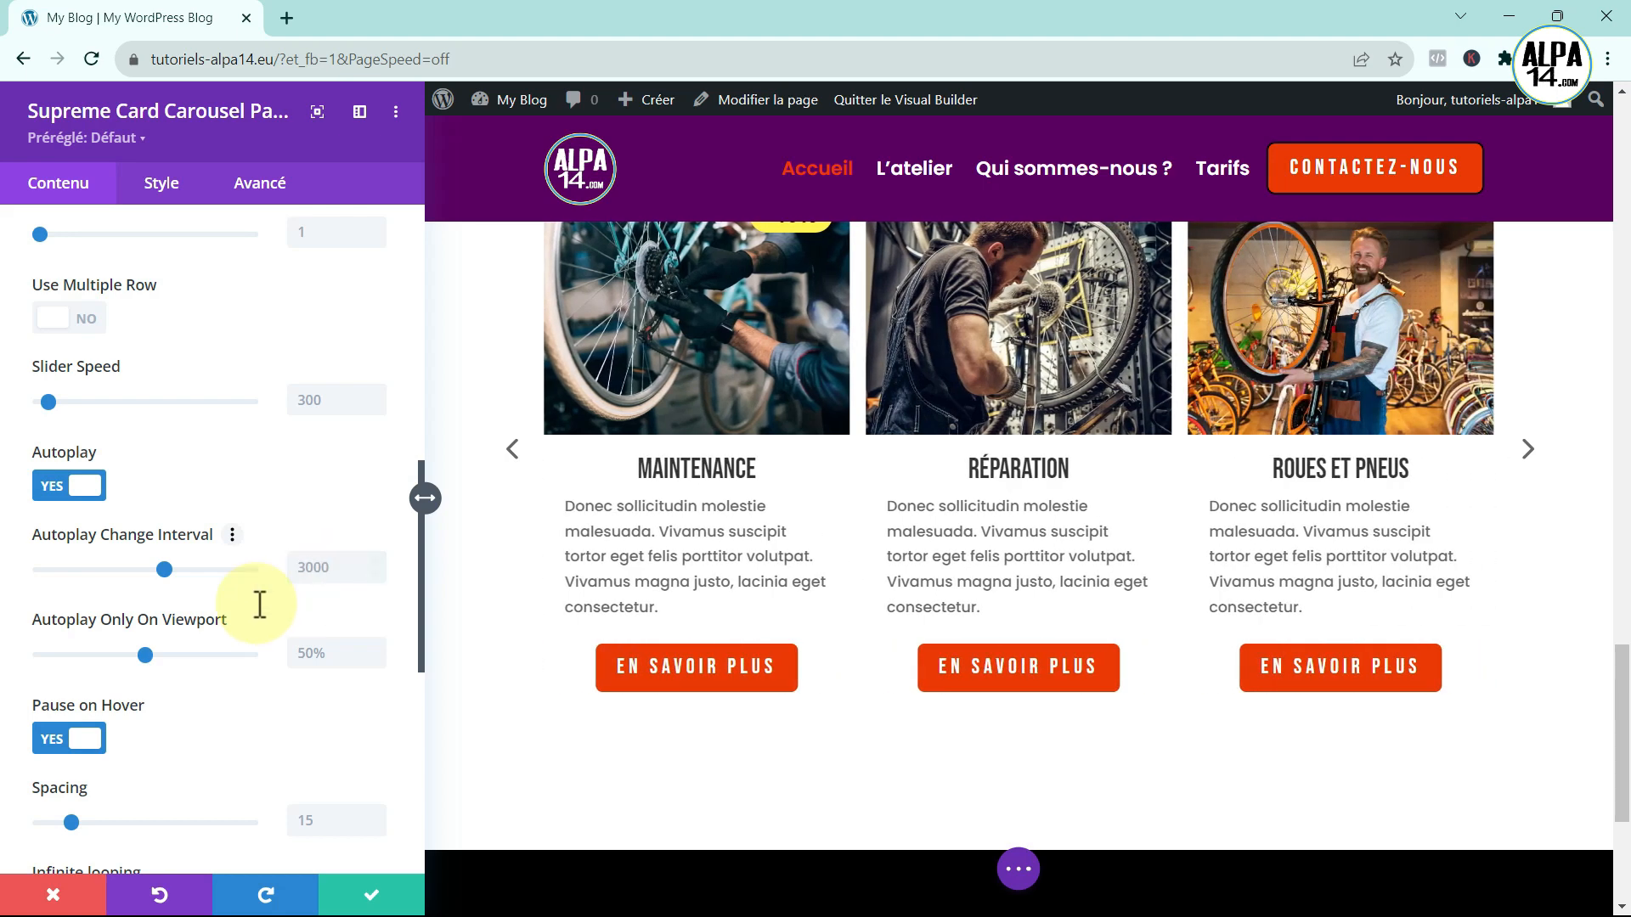
pyautogui.scroll(1, 256, 604)
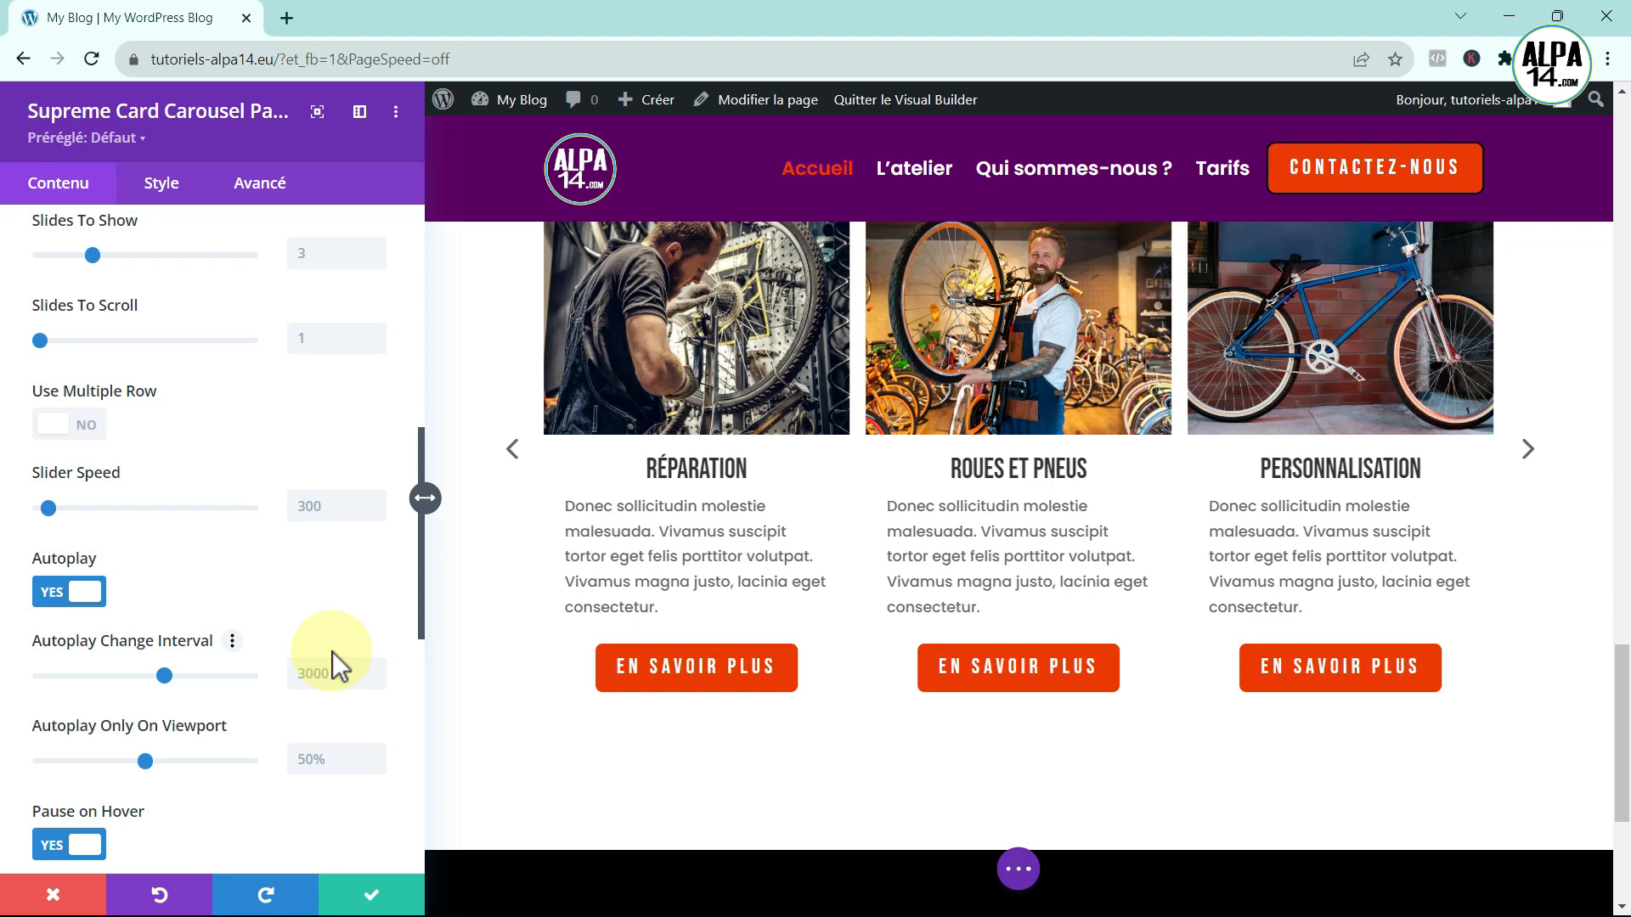
pyautogui.scroll(-2, 243, 726)
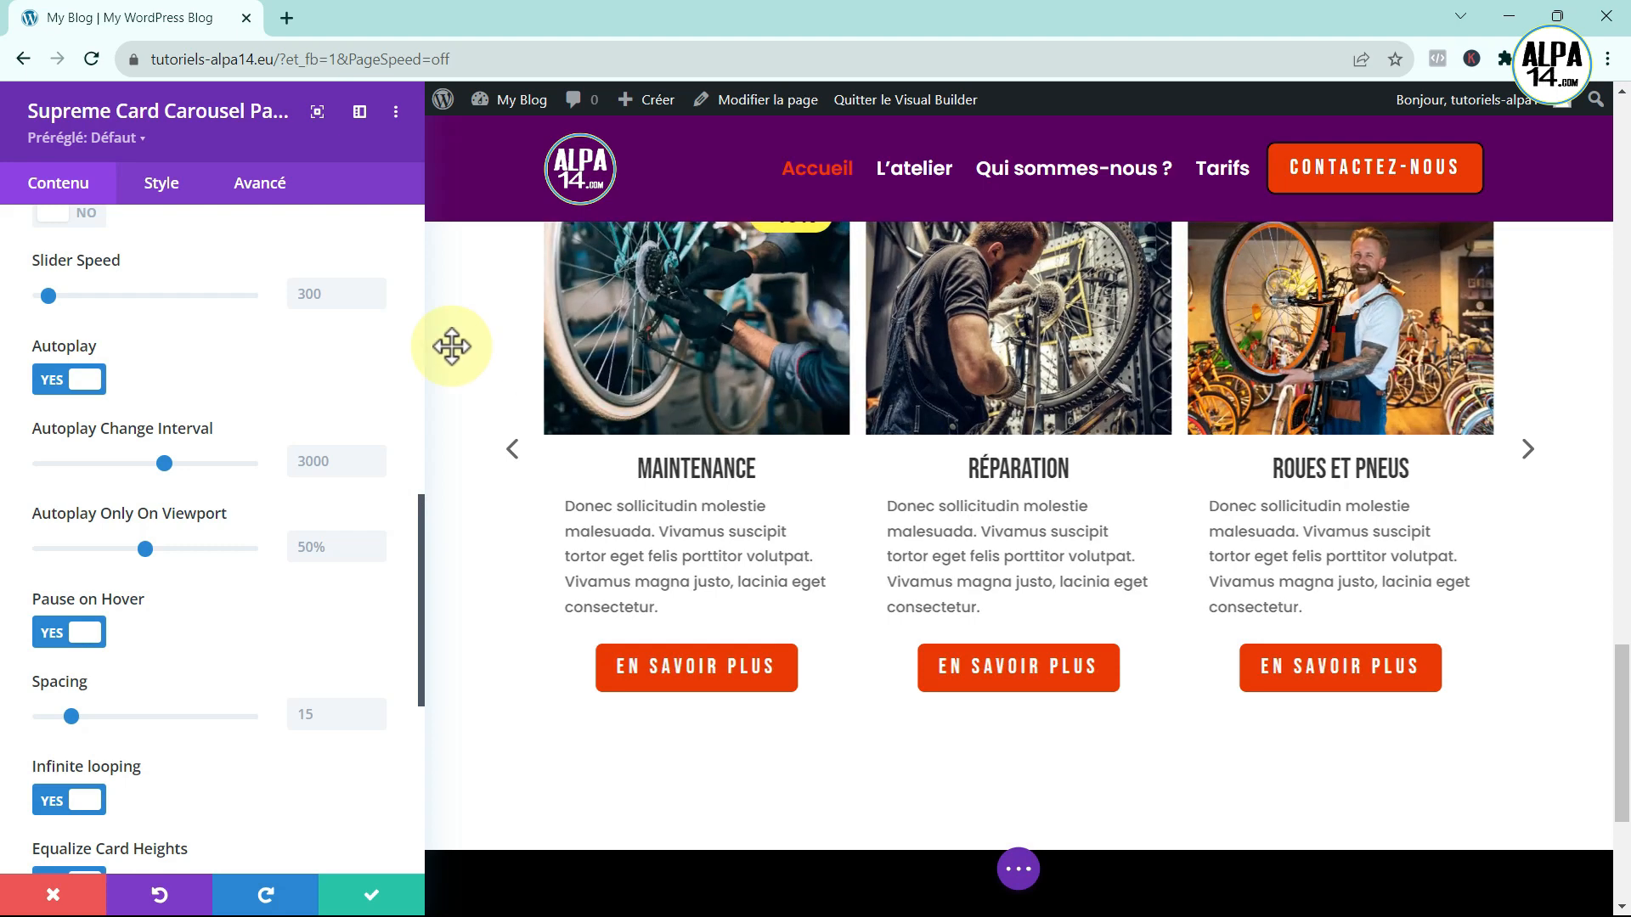
pyautogui.scroll(1, 451, 346)
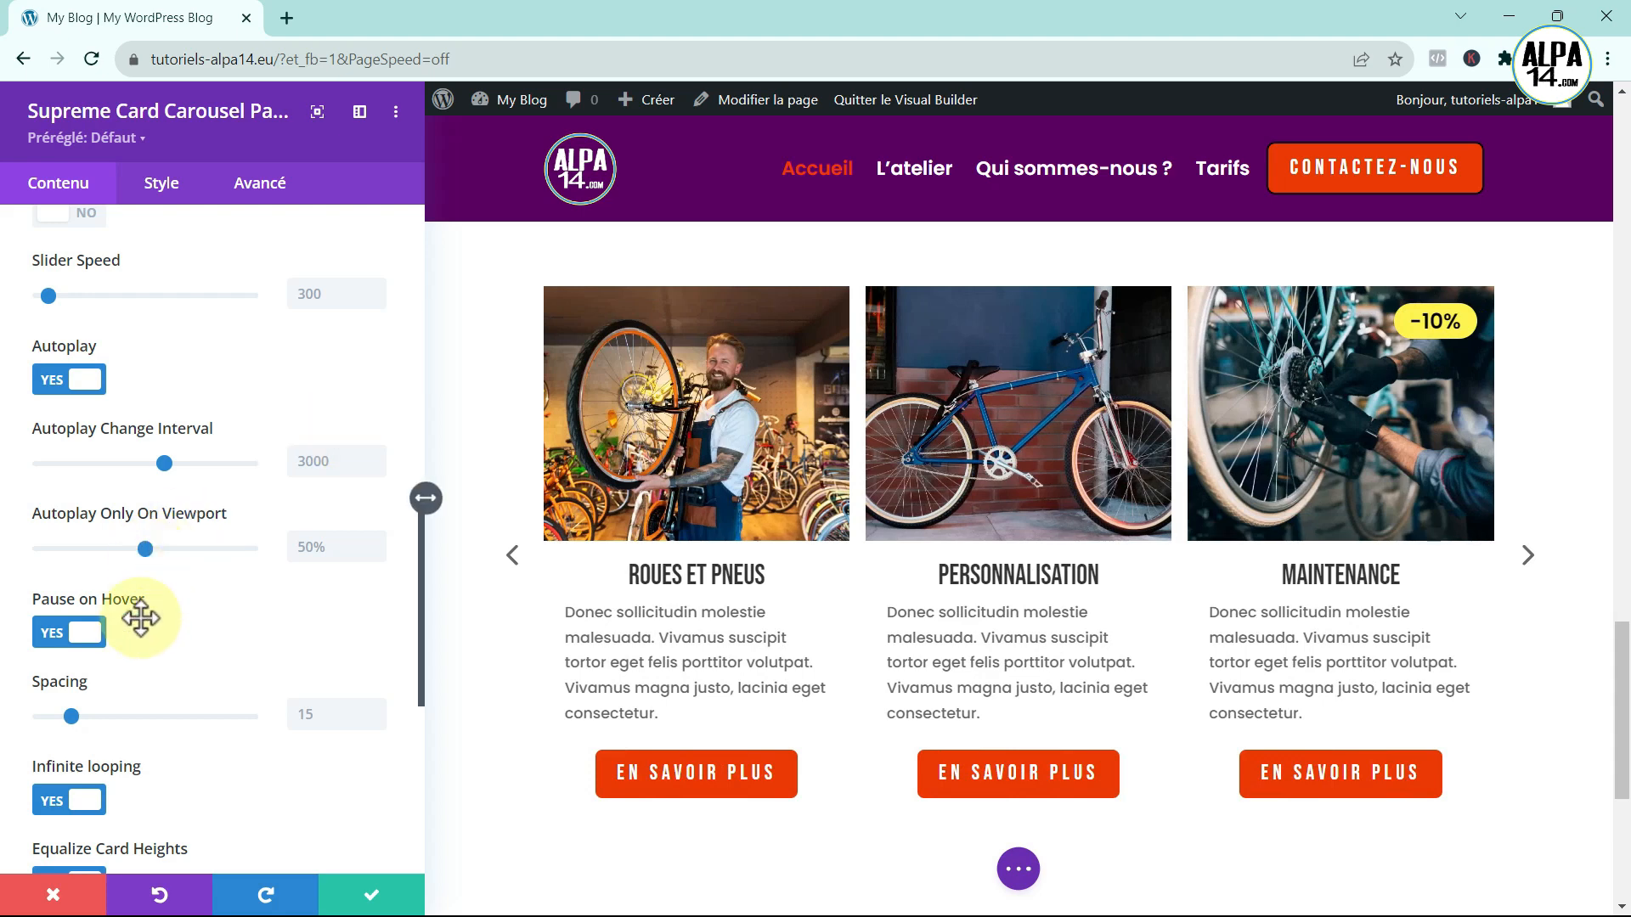
pyautogui.scroll(-1, 242, 654)
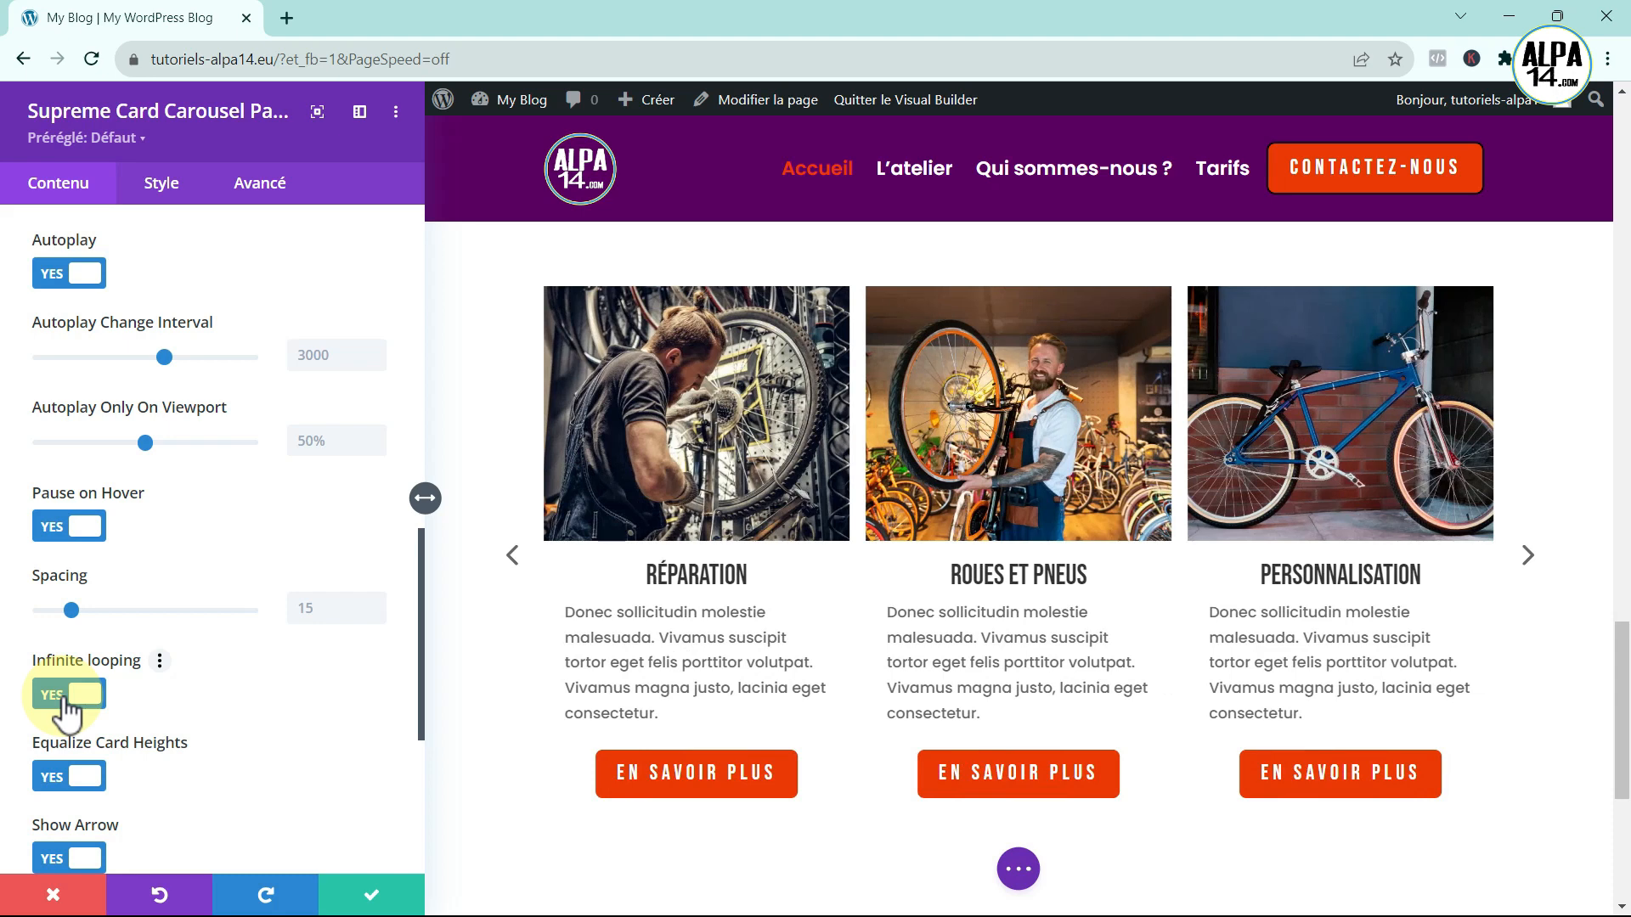
pyautogui.scroll(-3, 227, 686)
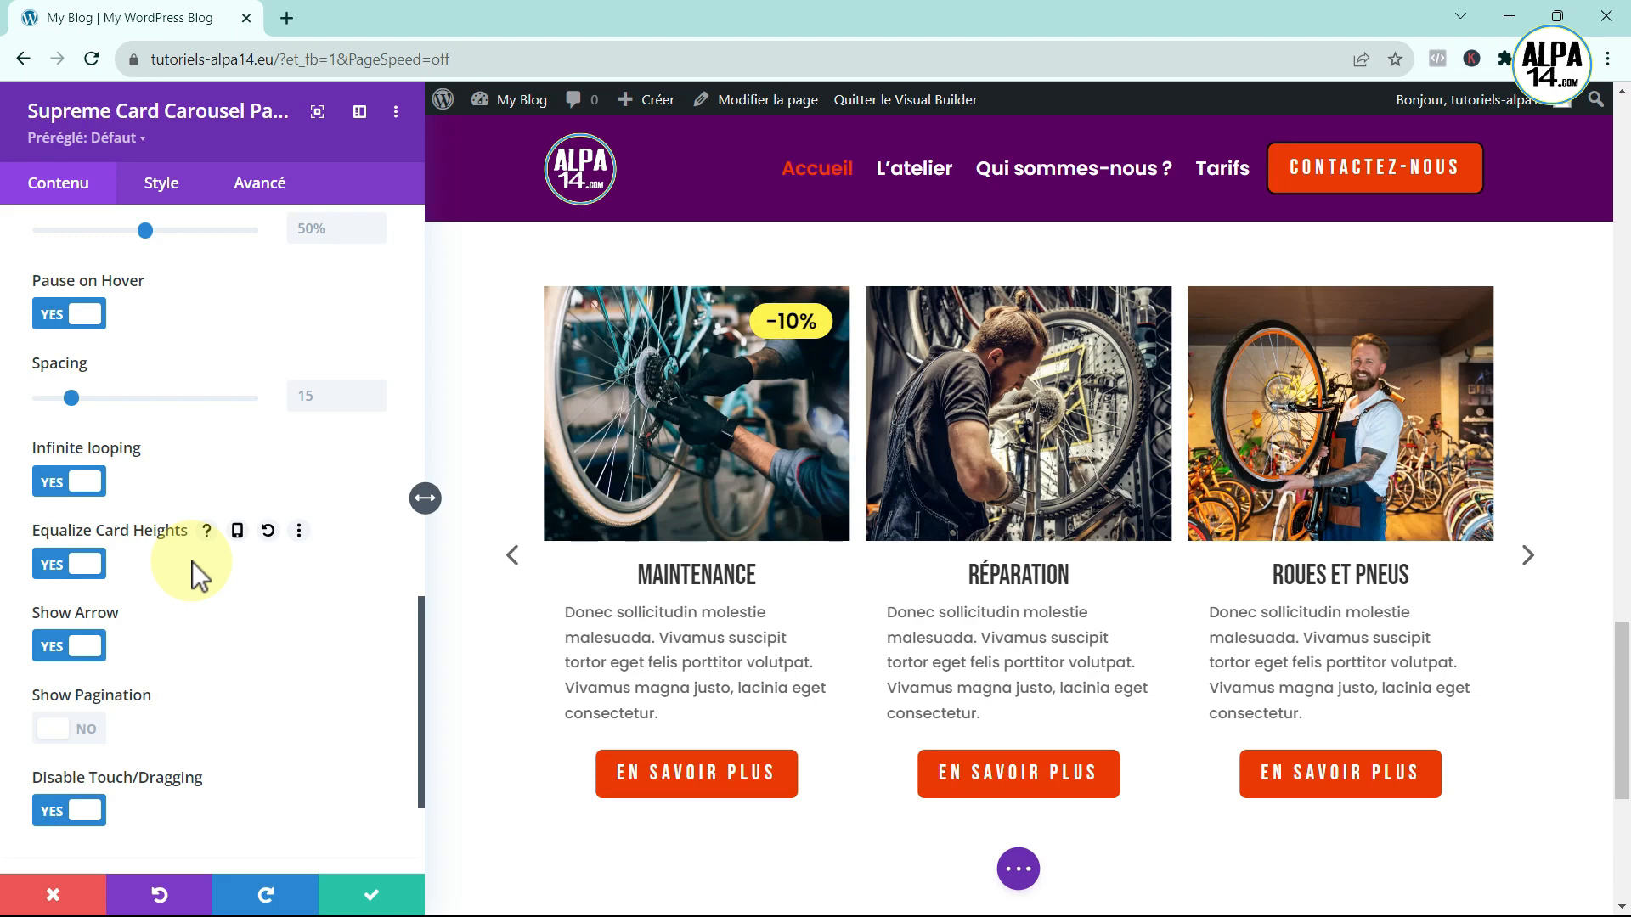
pyautogui.scroll(-2, 192, 562)
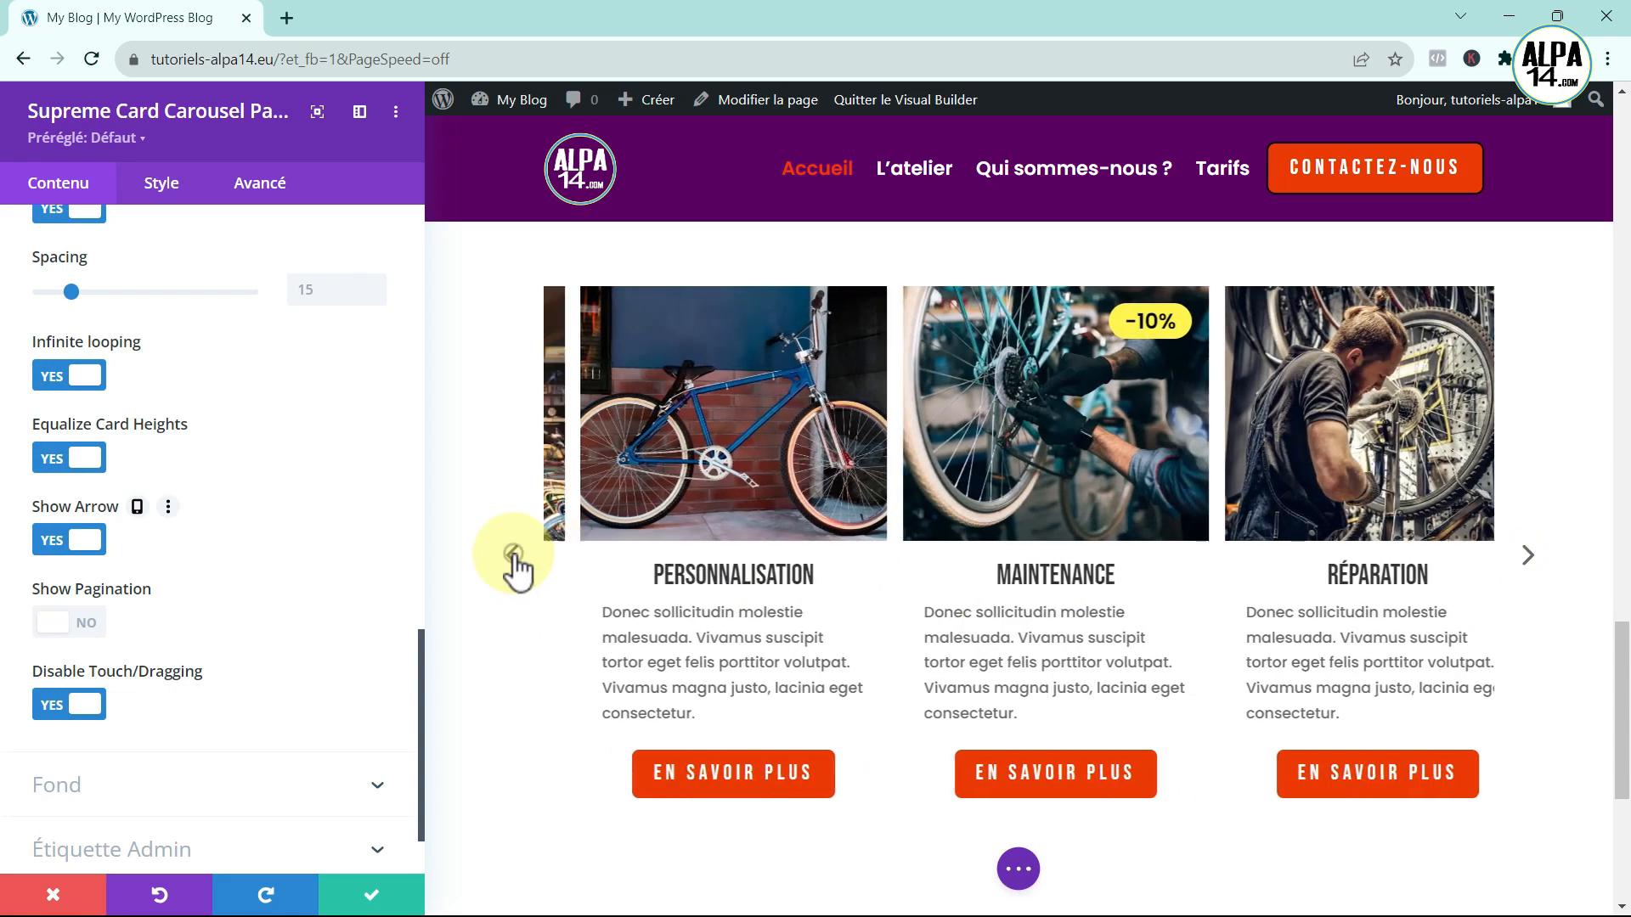
# - Test the carousel's previous arrow by going back through several cards in the preview
pyautogui.click(513, 554)
pyautogui.click(513, 555)
pyautogui.click(513, 555)
pyautogui.click(513, 554)
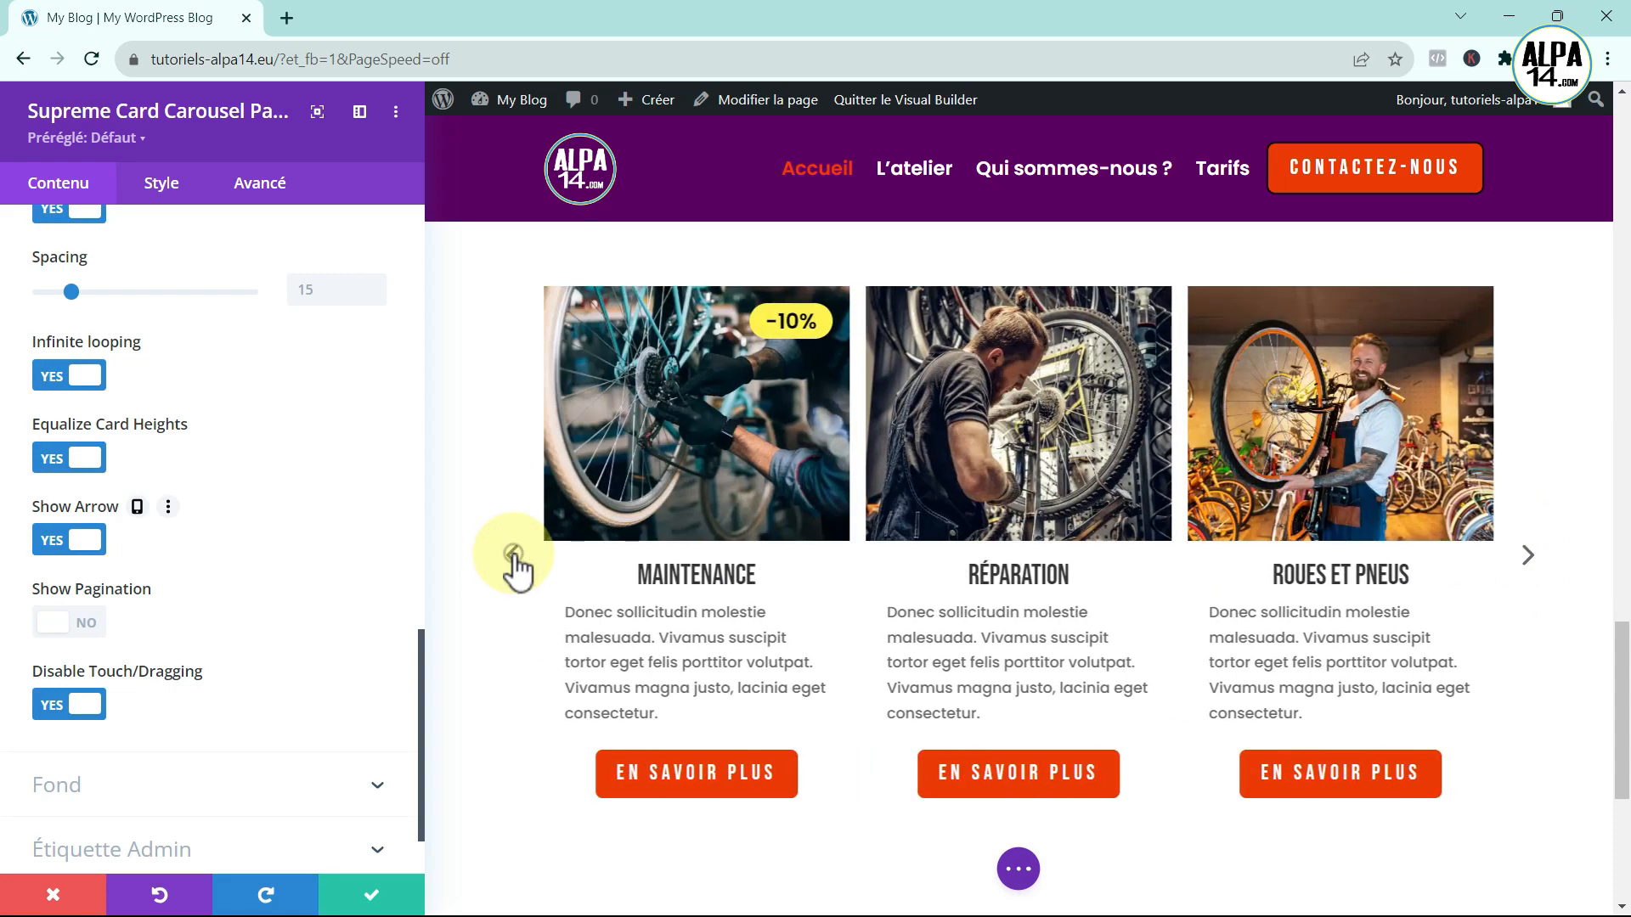
pyautogui.click(513, 554)
# - Try showing the pagination dots below the carousel, and hide them again
pyautogui.click(82, 624)
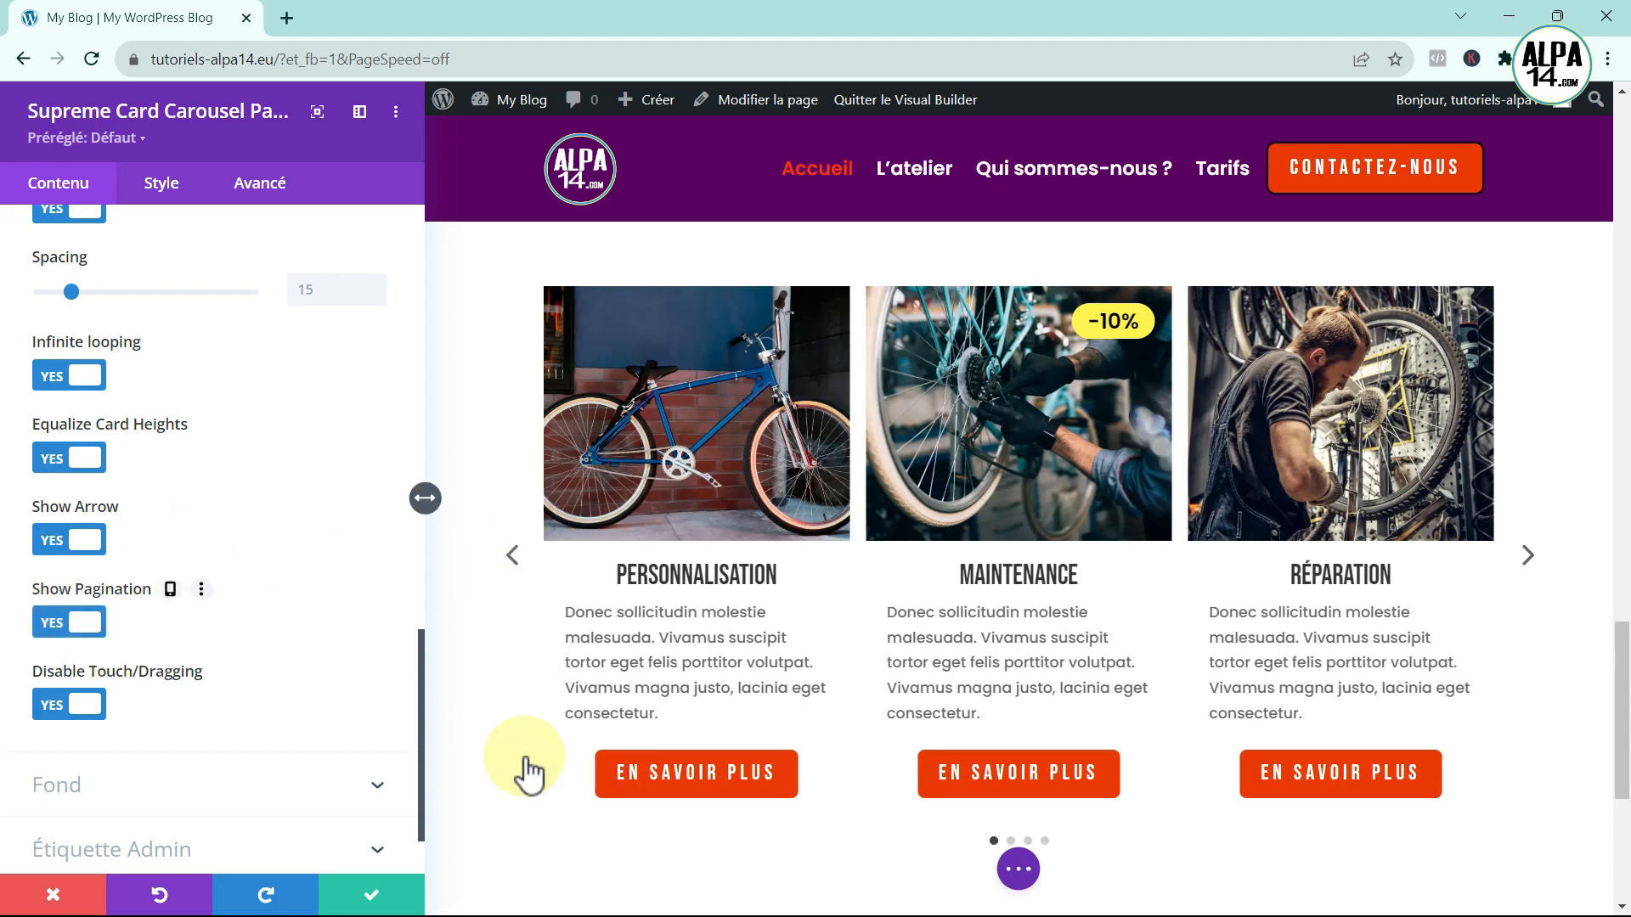
pyautogui.scroll(-3, 1027, 729)
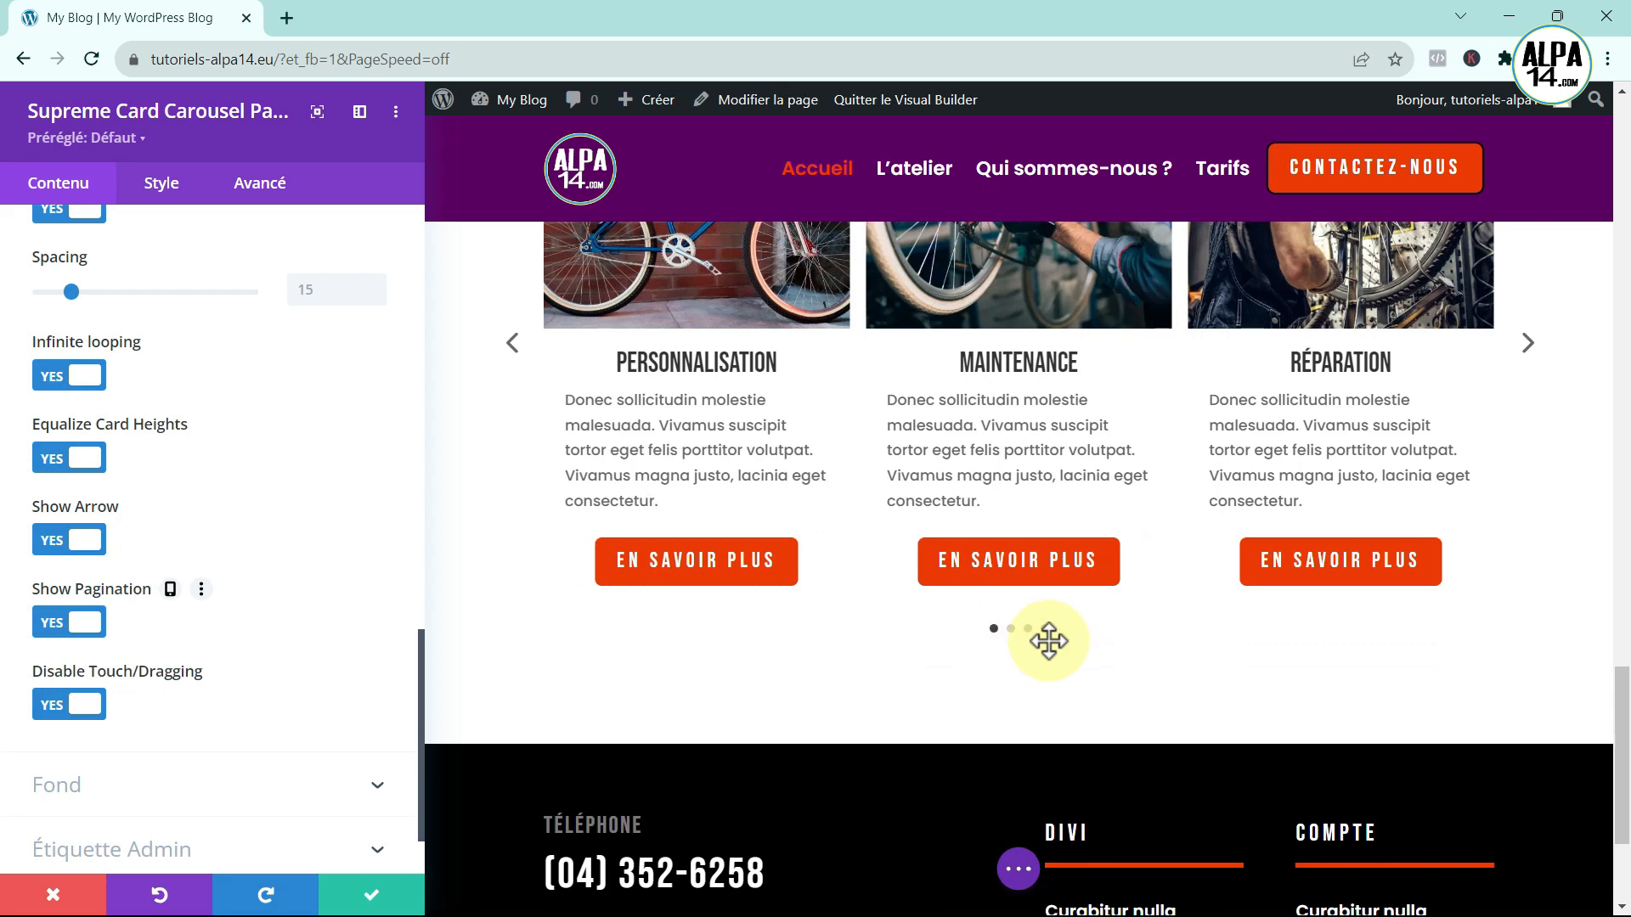
pyautogui.scroll(1, 635, 665)
pyautogui.scroll(1, 583, 699)
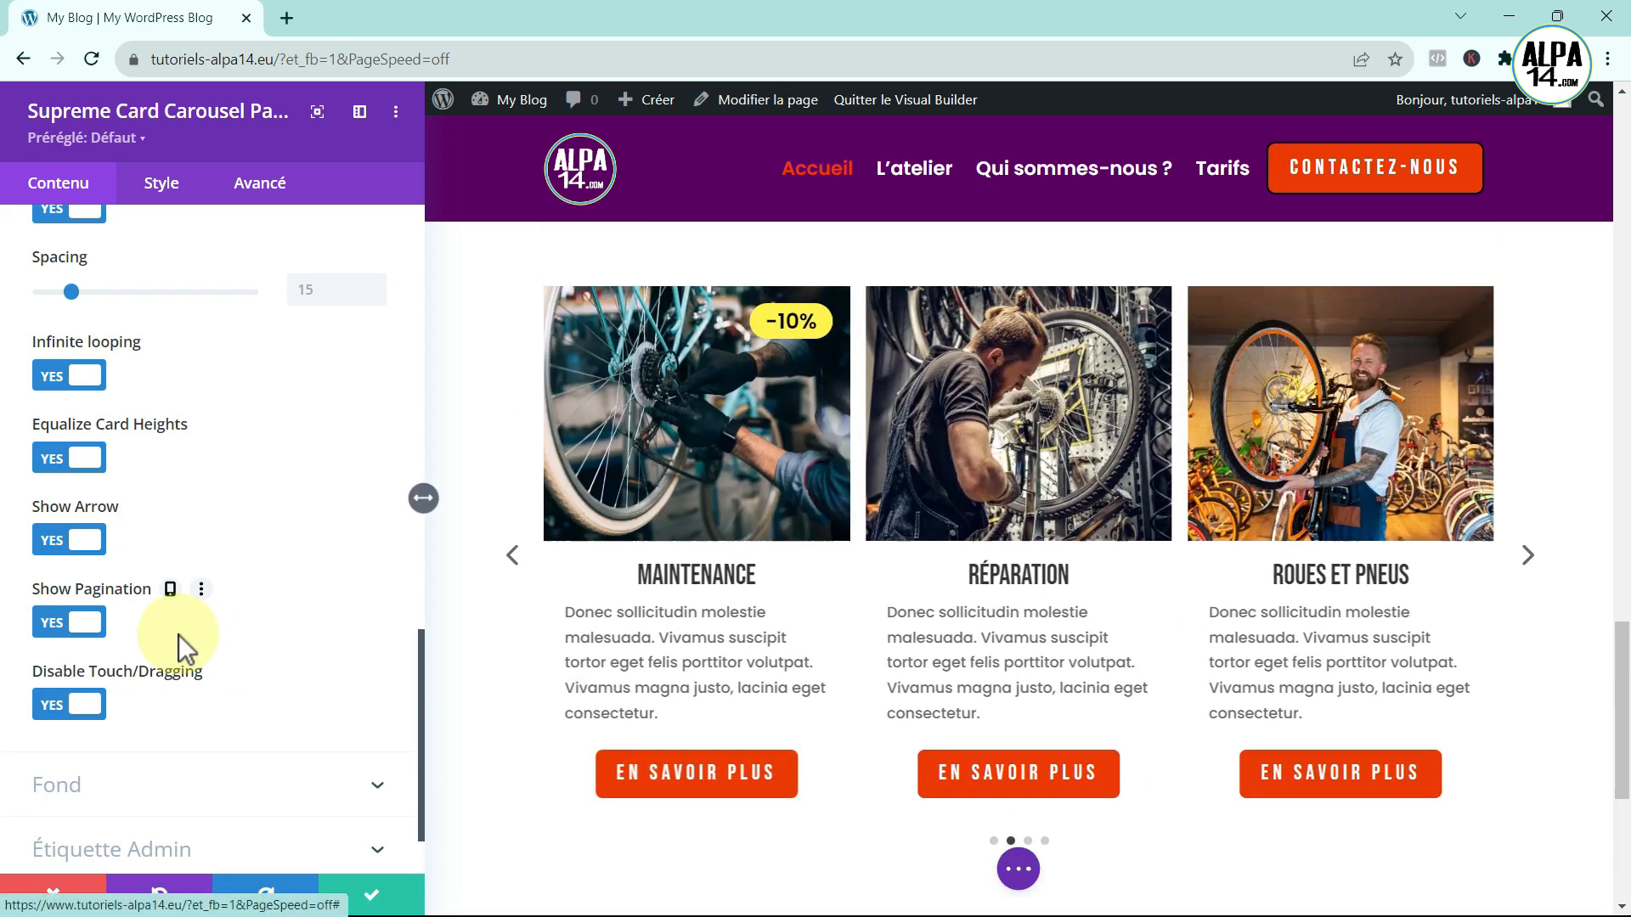
pyautogui.click(56, 623)
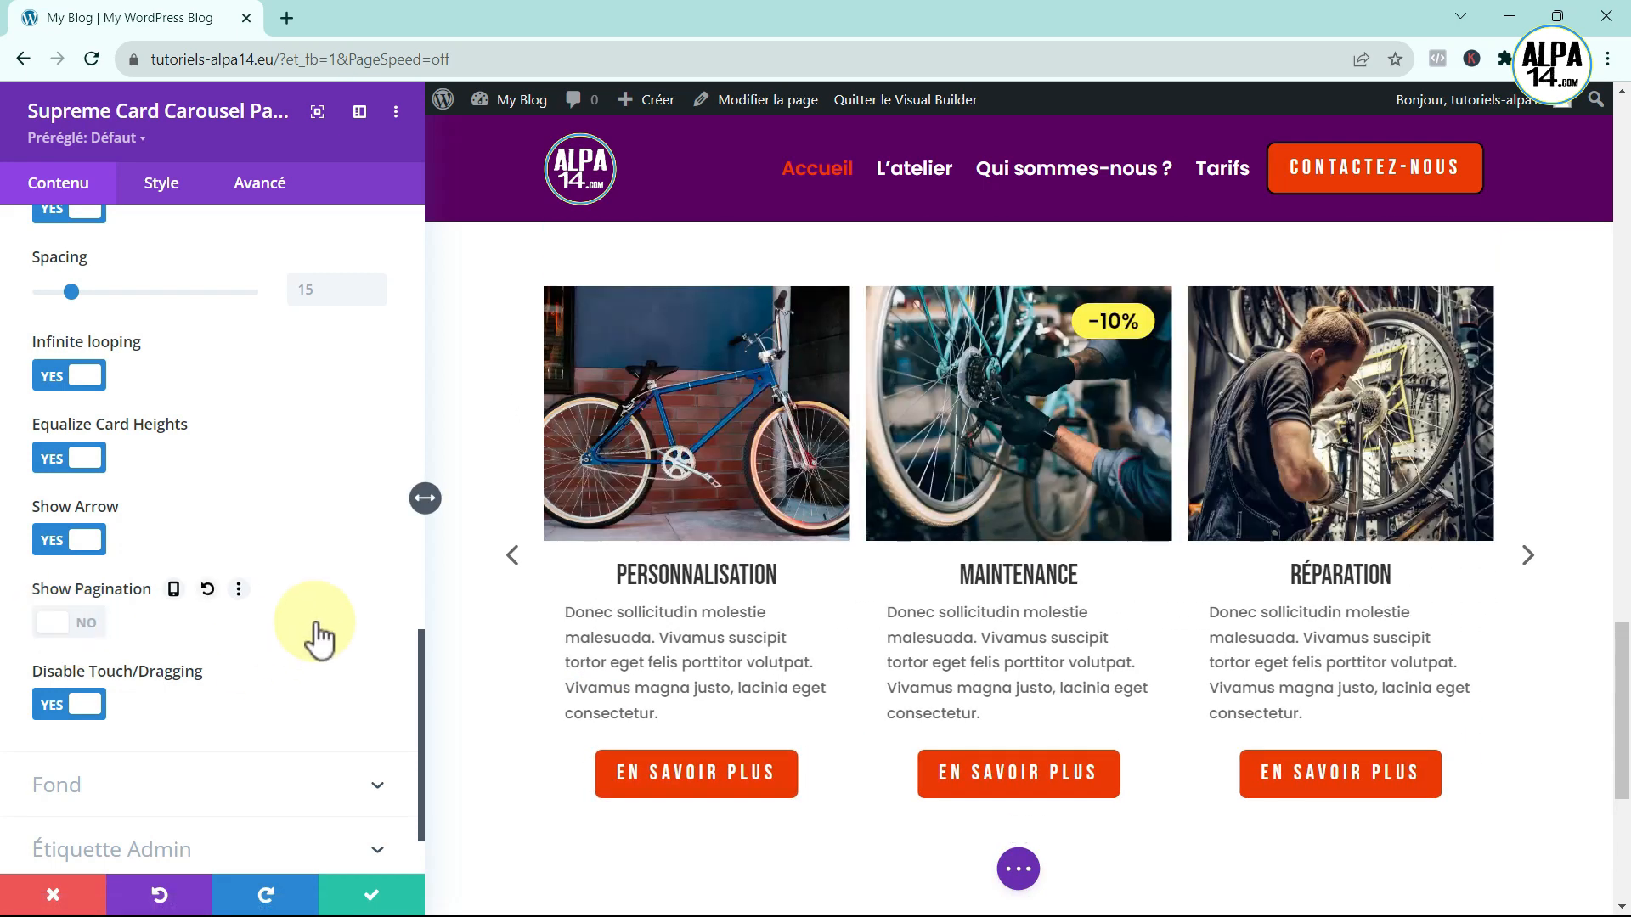
# - Set the carousel's Disable Touch/Dragging option to No
pyautogui.scroll(-2, 316, 629)
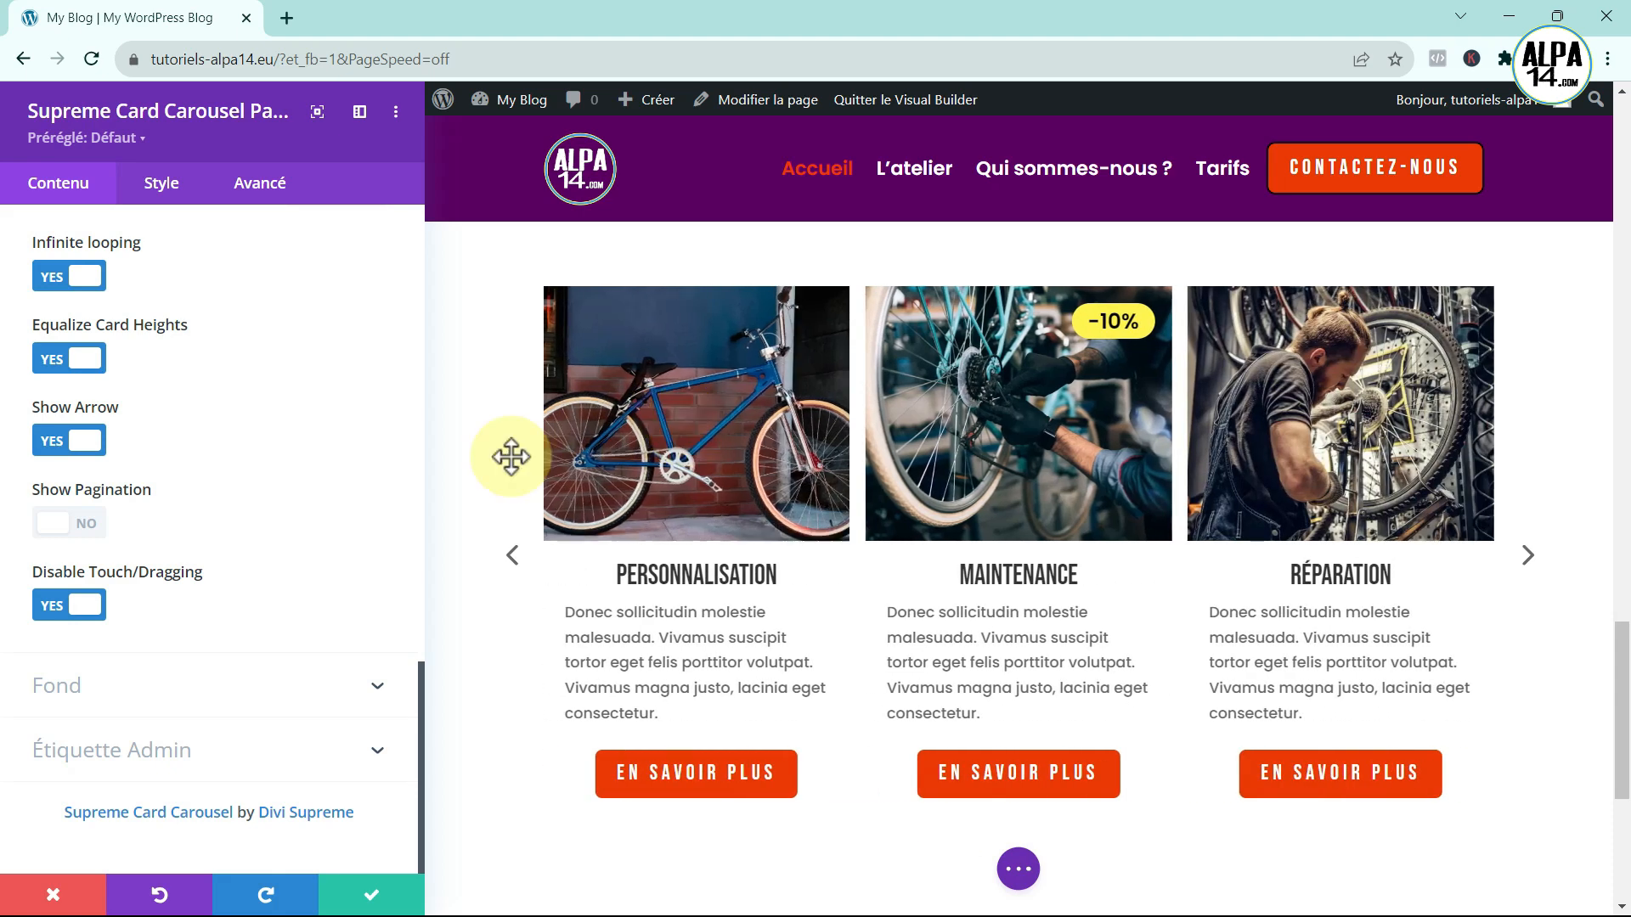
pyautogui.click(50, 605)
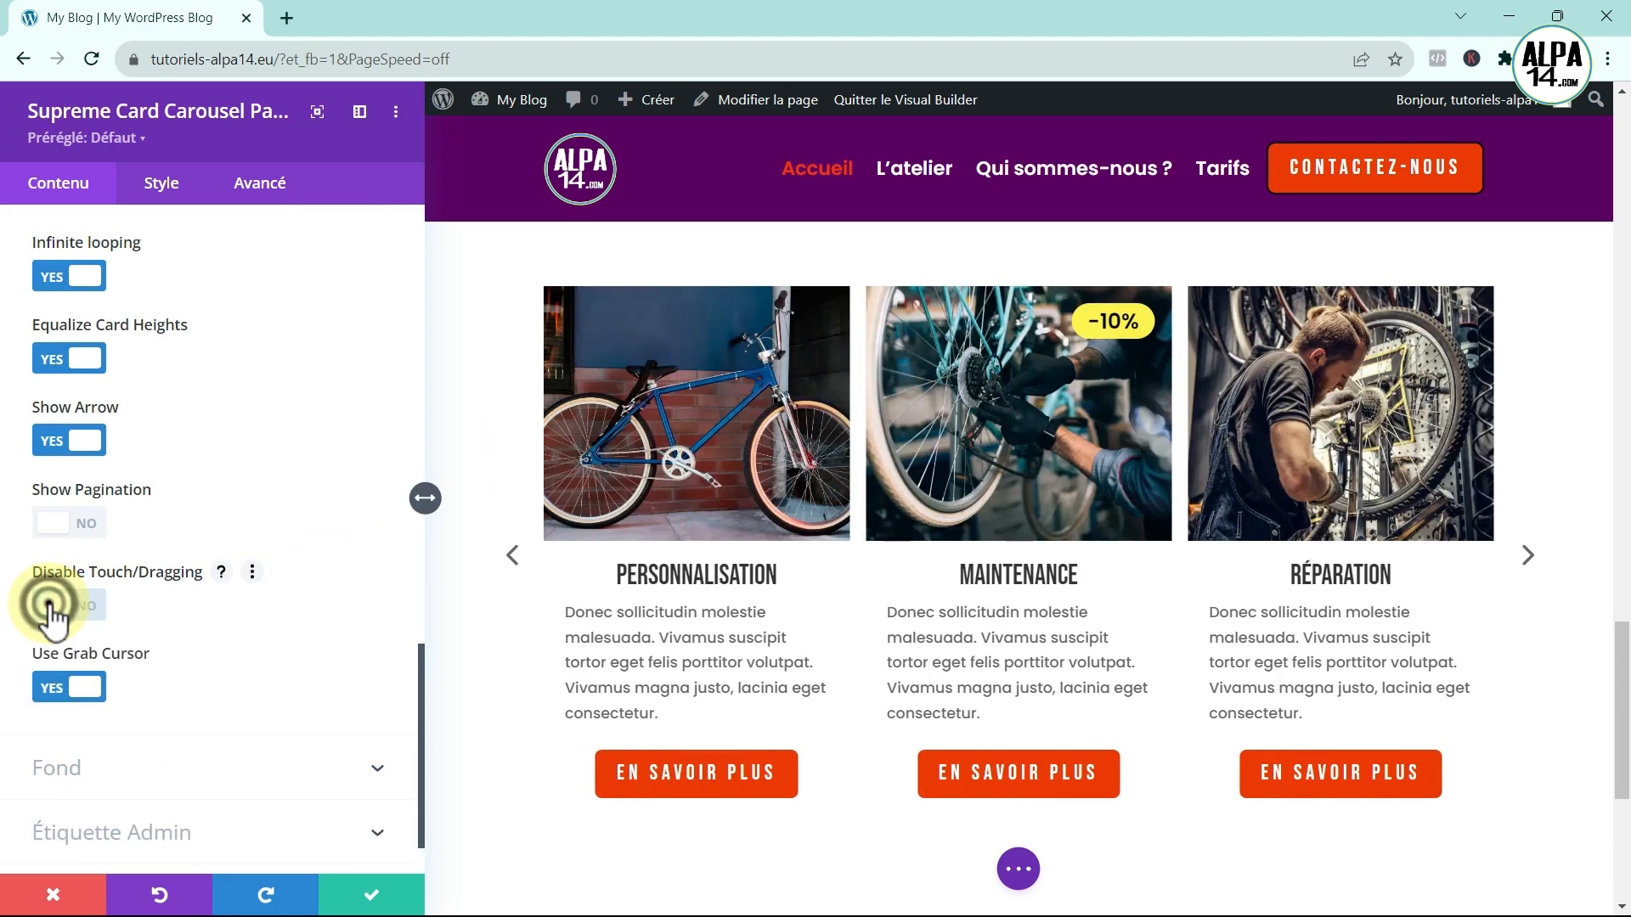
pyautogui.click(49, 604)
pyautogui.click(49, 604)
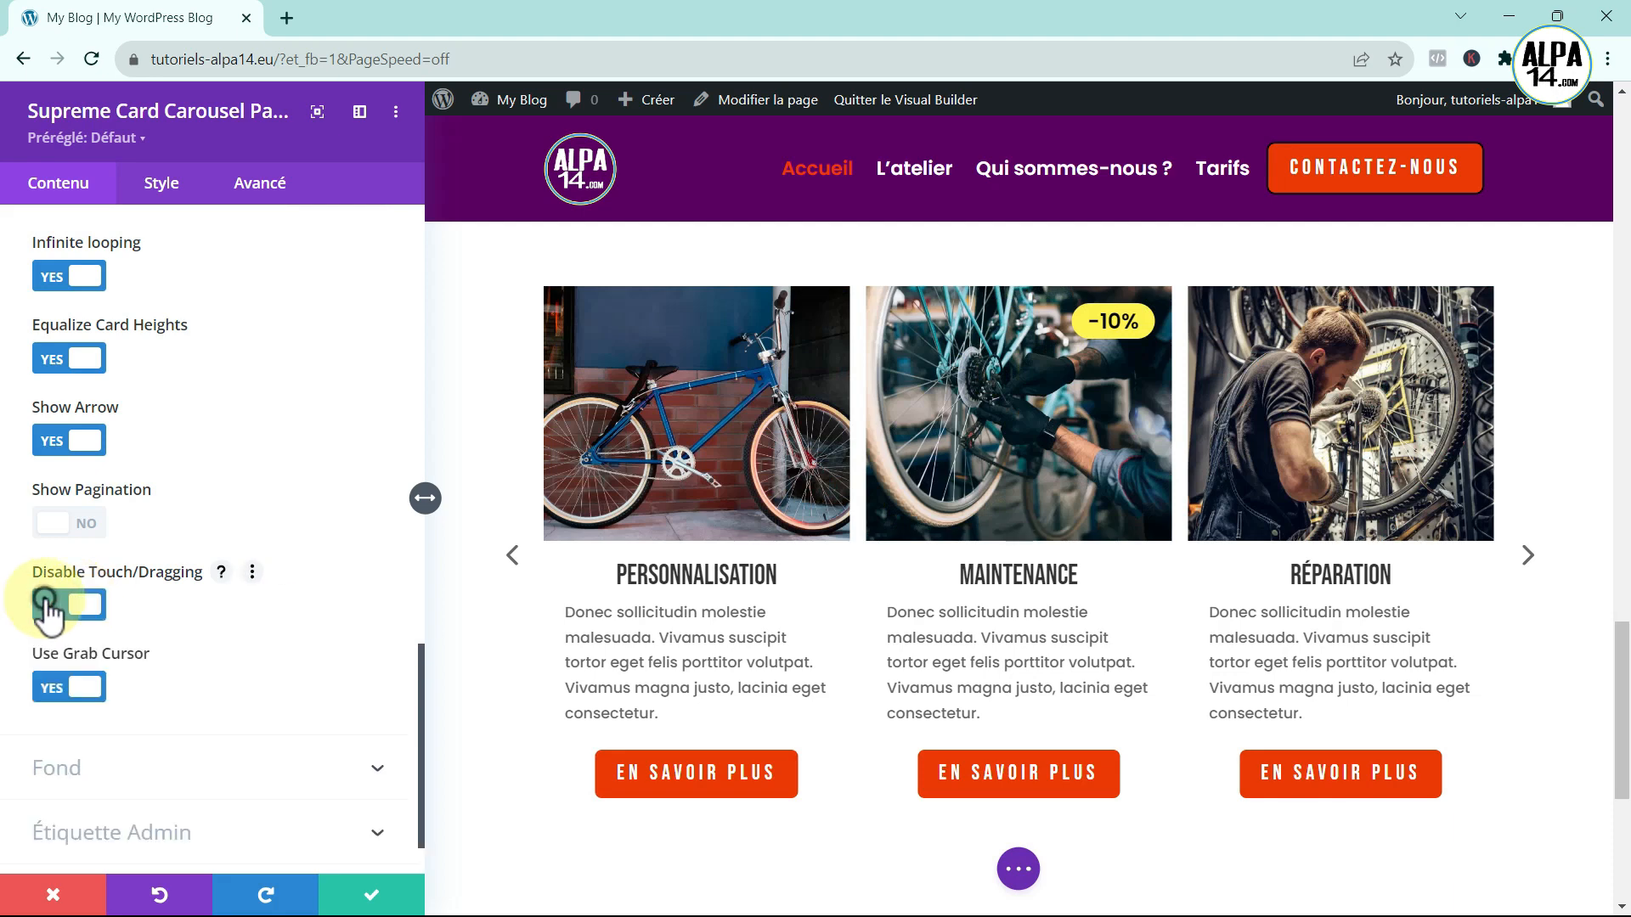
# - Try turning off the Use Grab Cursor option, and set it back to Yes
pyautogui.click(53, 685)
pyautogui.click(86, 685)
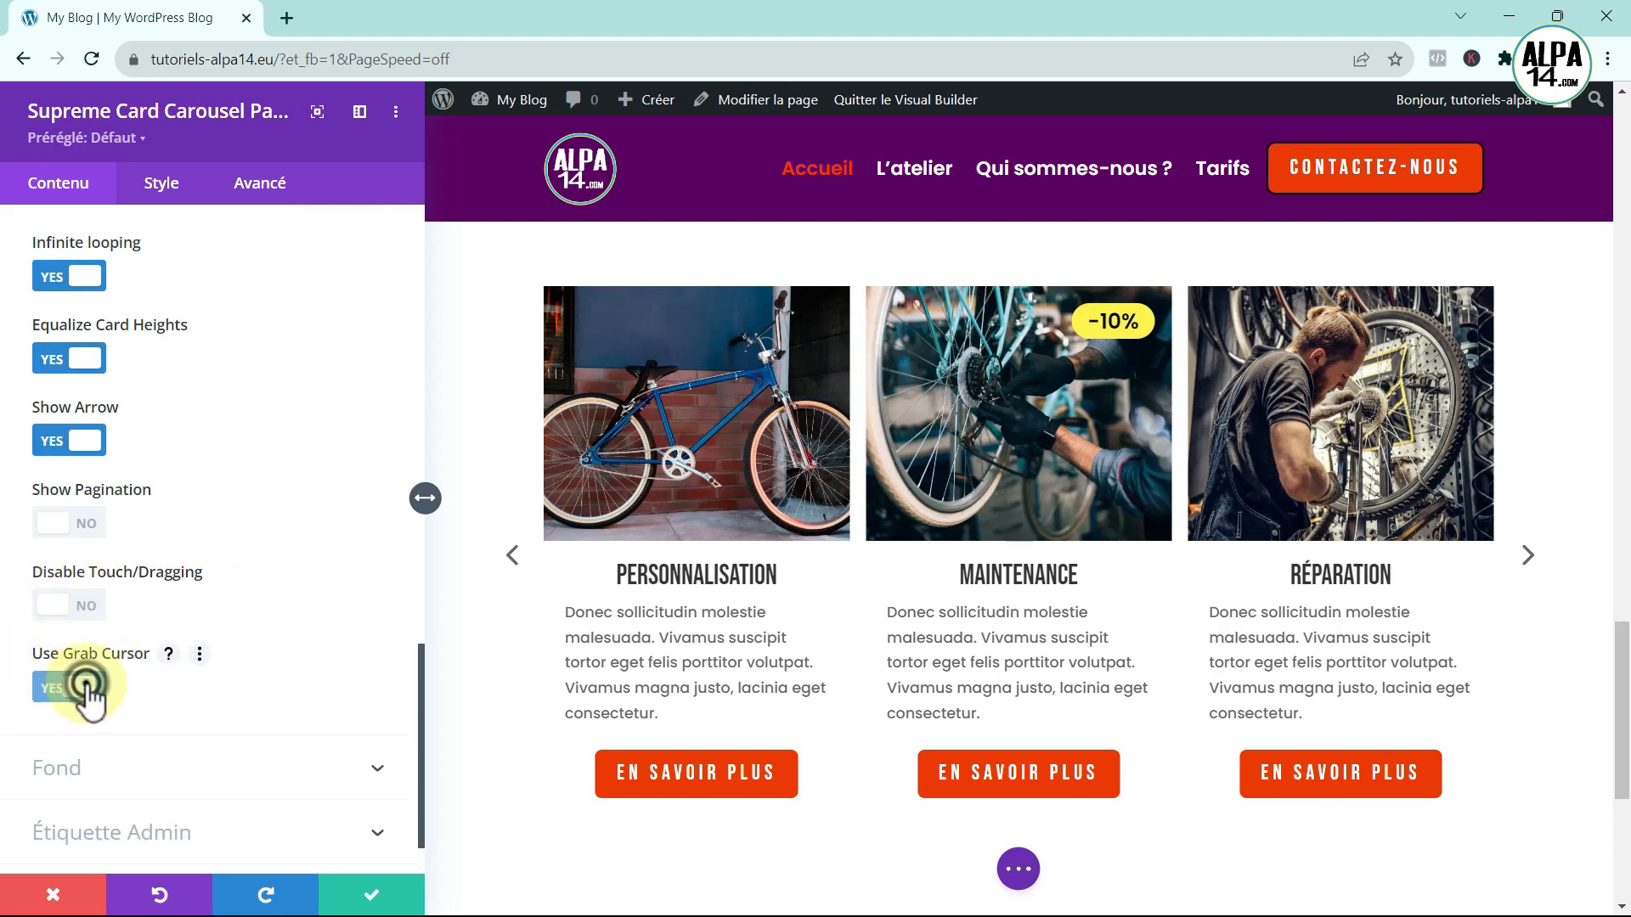
pyautogui.click(86, 685)
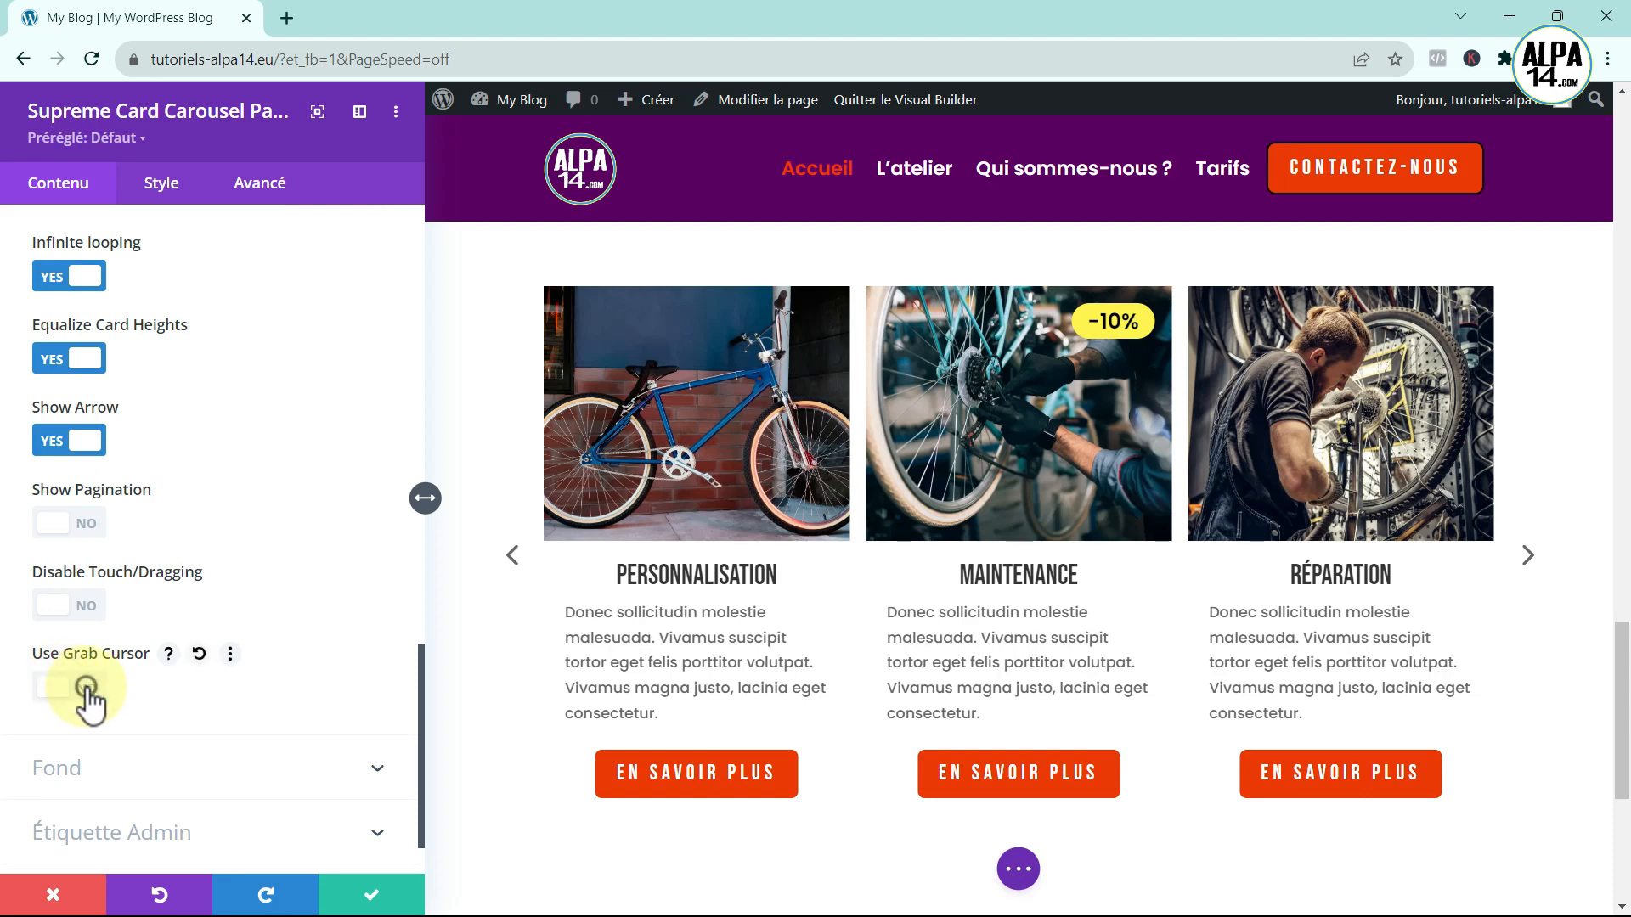
pyautogui.click(86, 686)
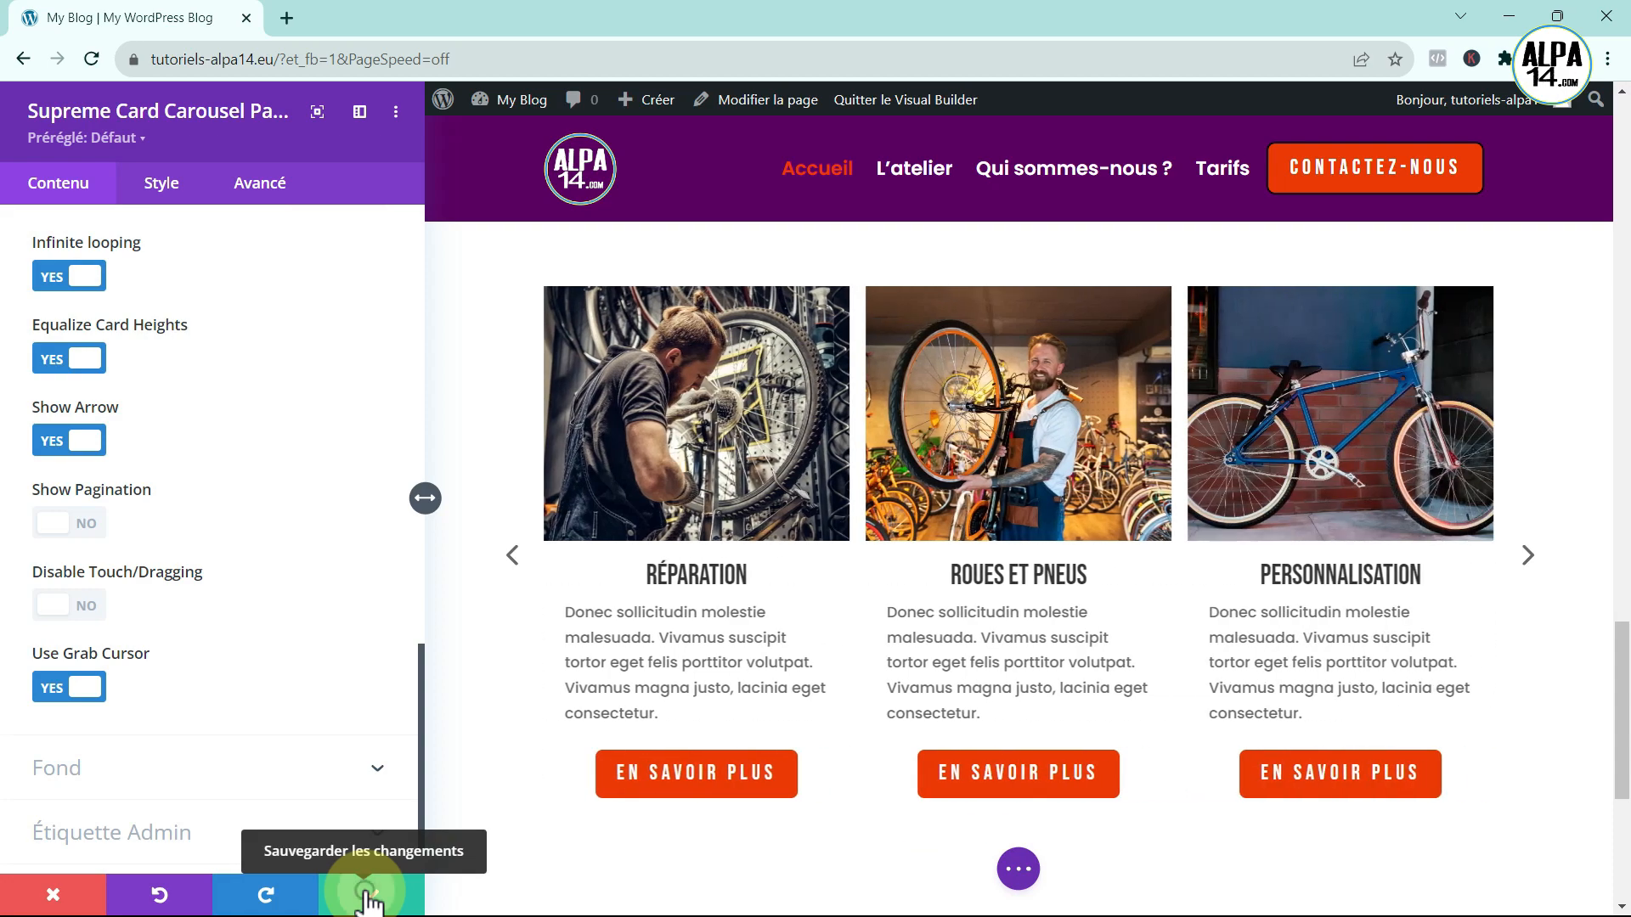
# - Save the carousel module's settings and the edited homepage
pyautogui.click(371, 898)
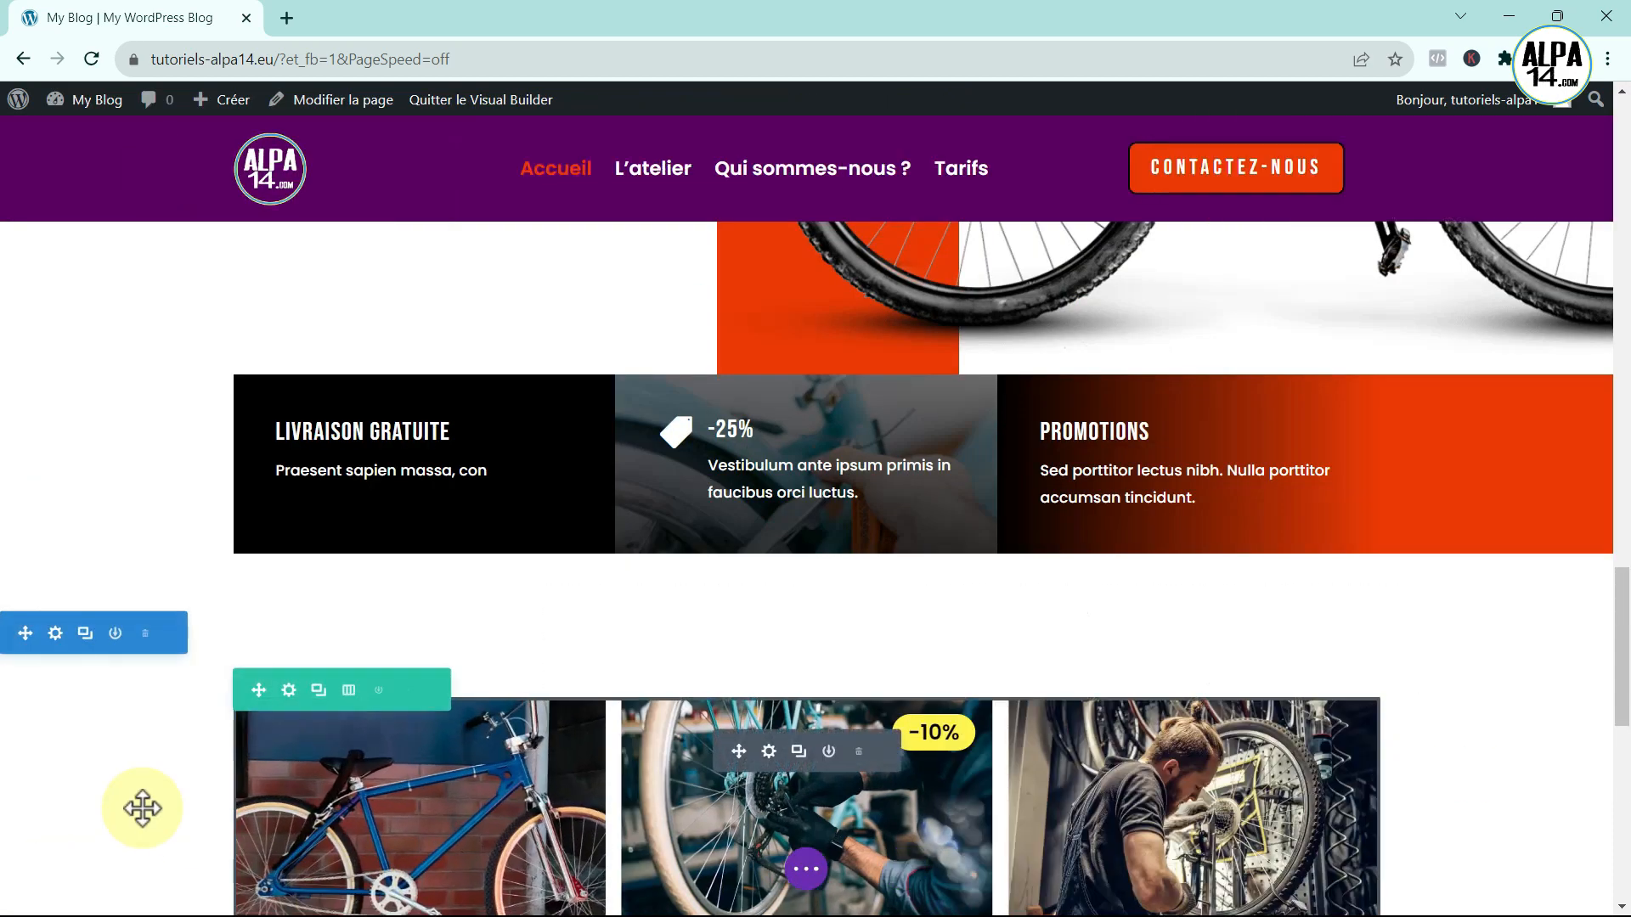
pyautogui.scroll(-1, 131, 695)
pyautogui.scroll(-1, 130, 695)
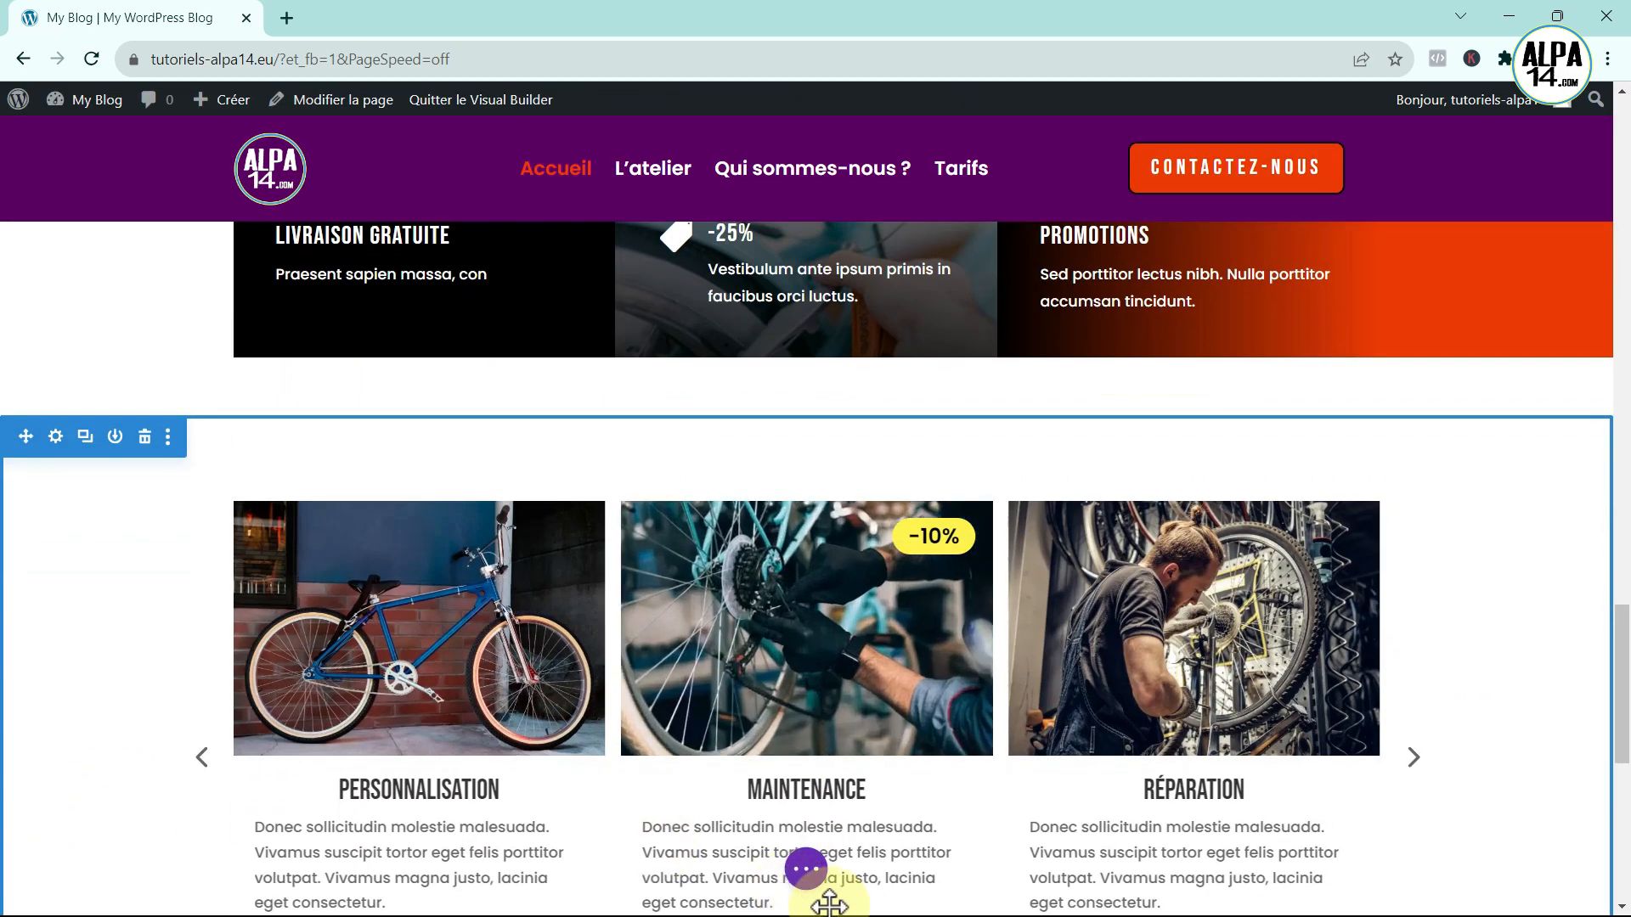
pyautogui.click(805, 869)
pyautogui.click(1503, 877)
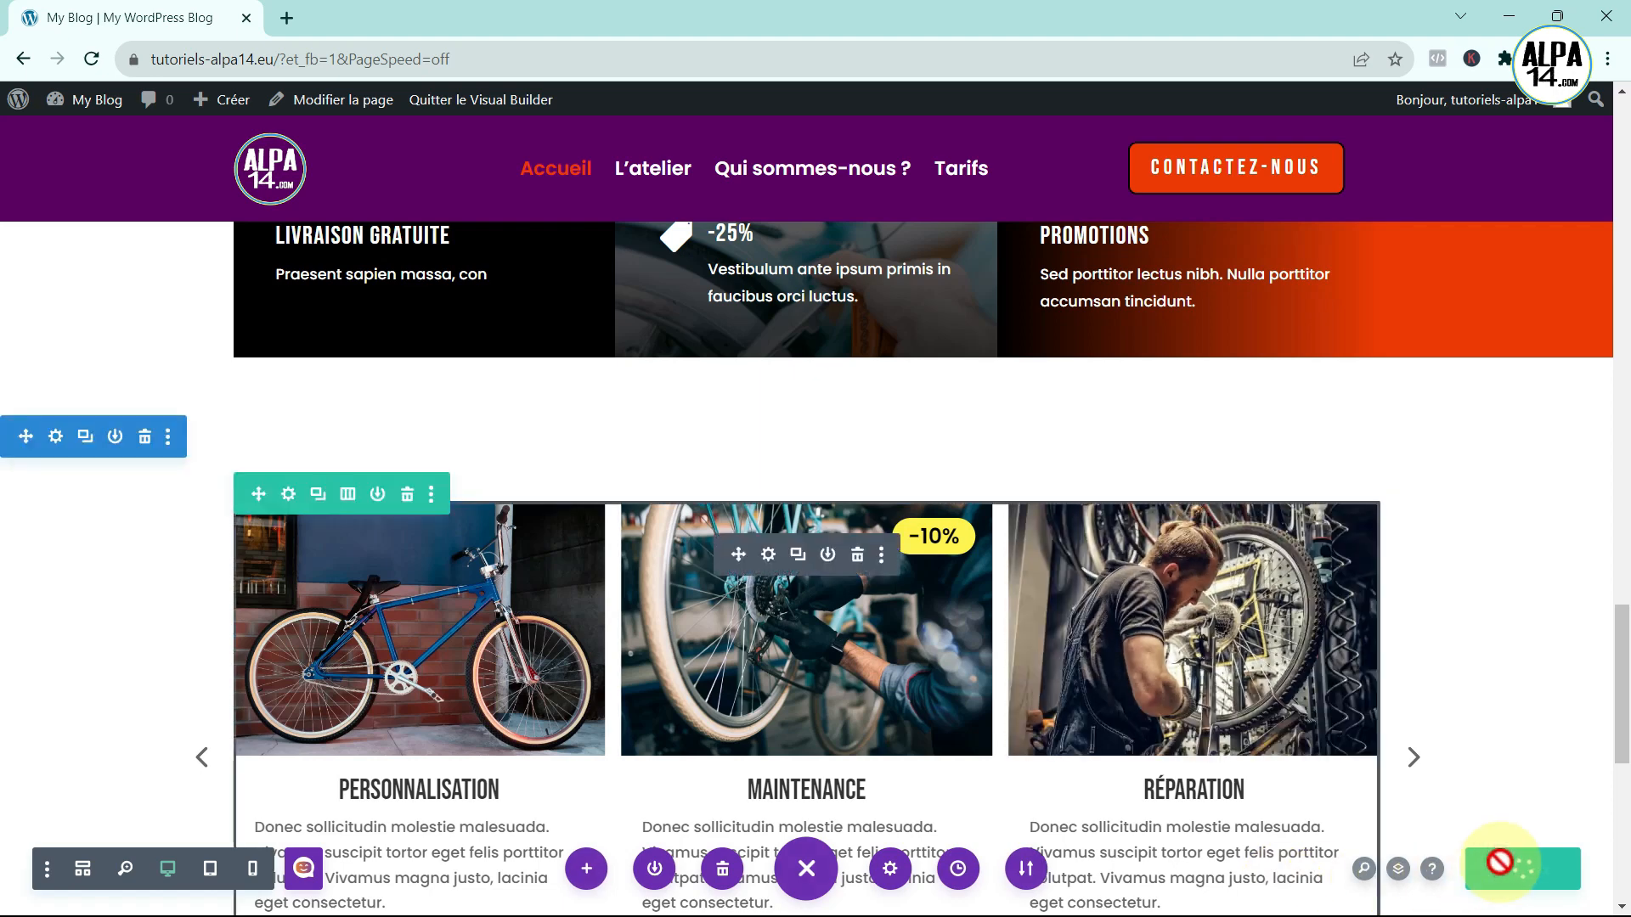
# - Exit the Visual Builder and bring up the service card carousel on the live homepage
pyautogui.click(465, 102)
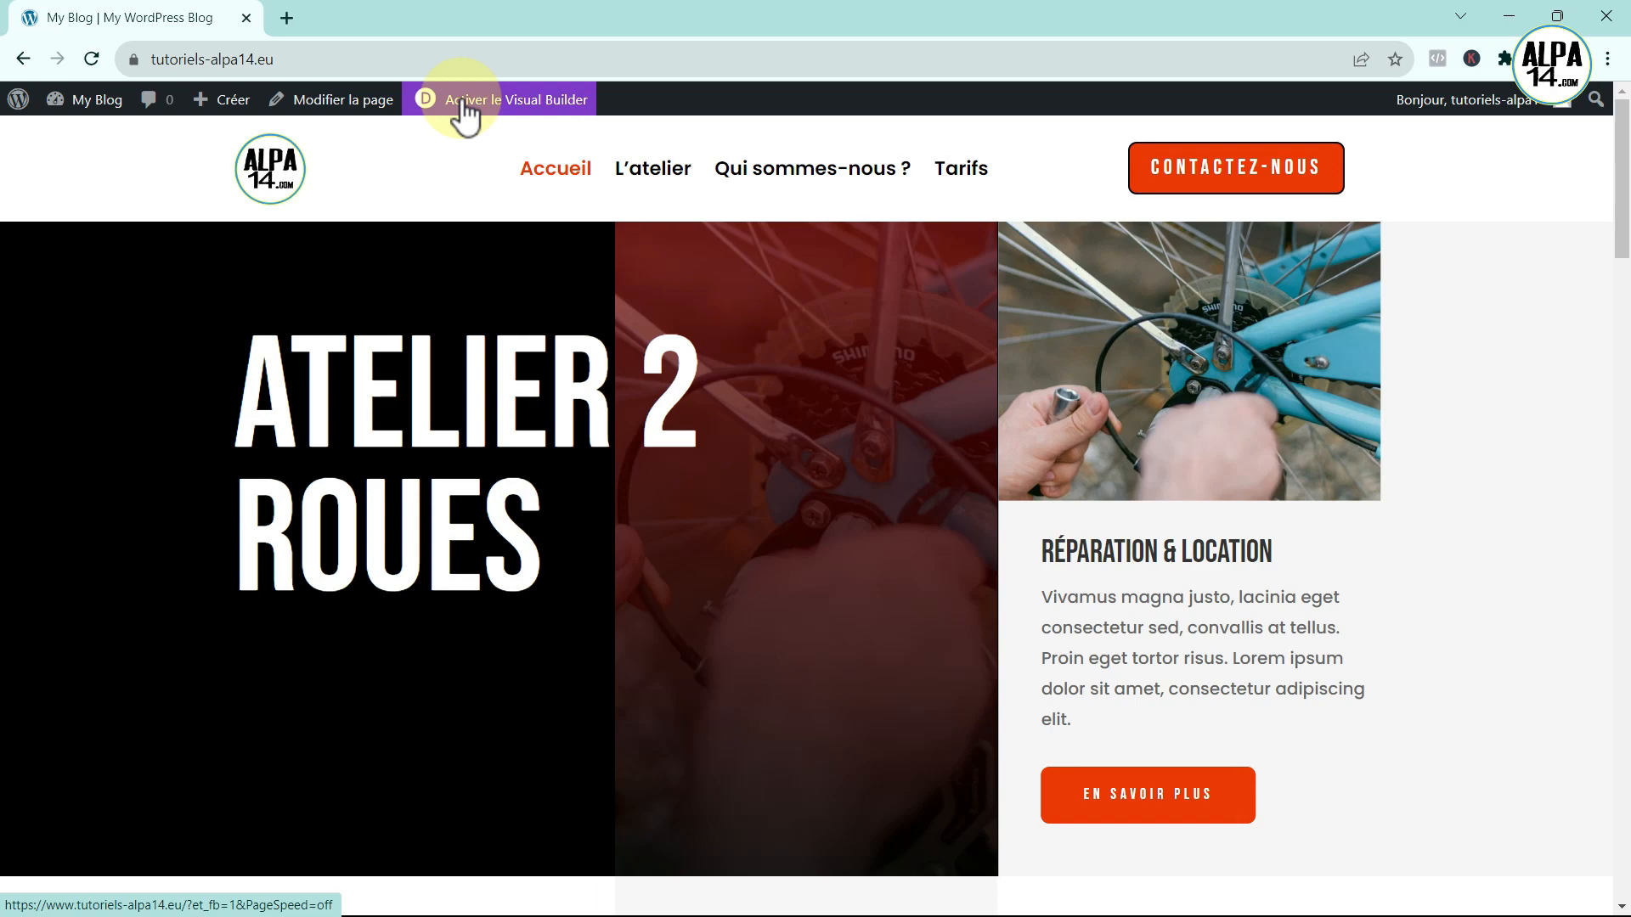
pyautogui.scroll(-10, 885, 309)
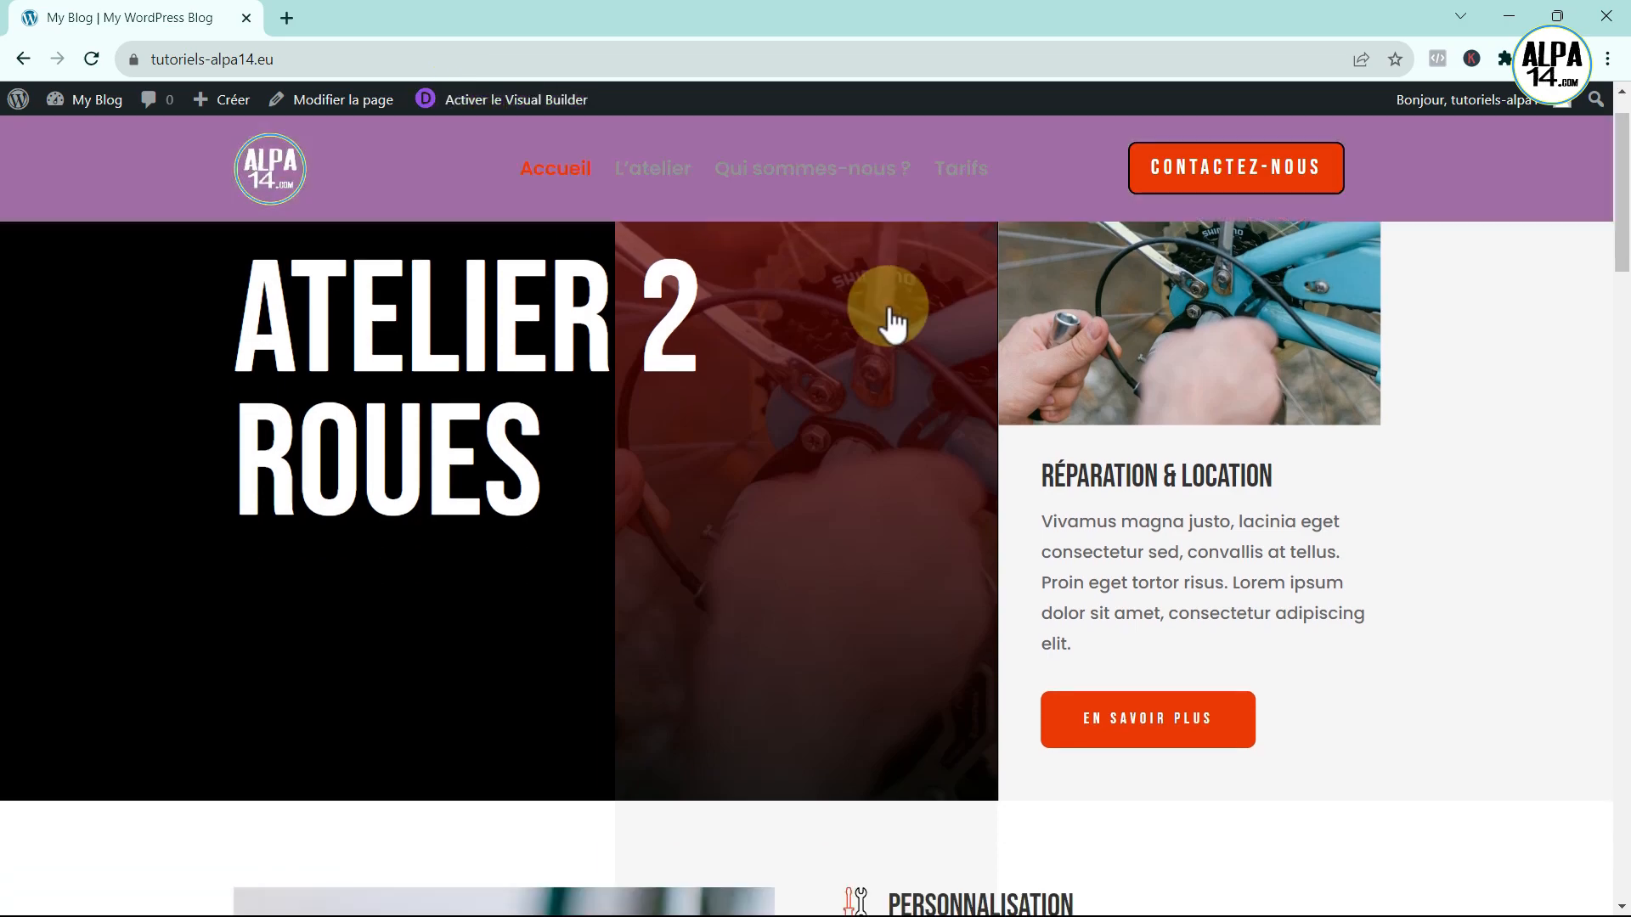
pyautogui.scroll(-15, 890, 327)
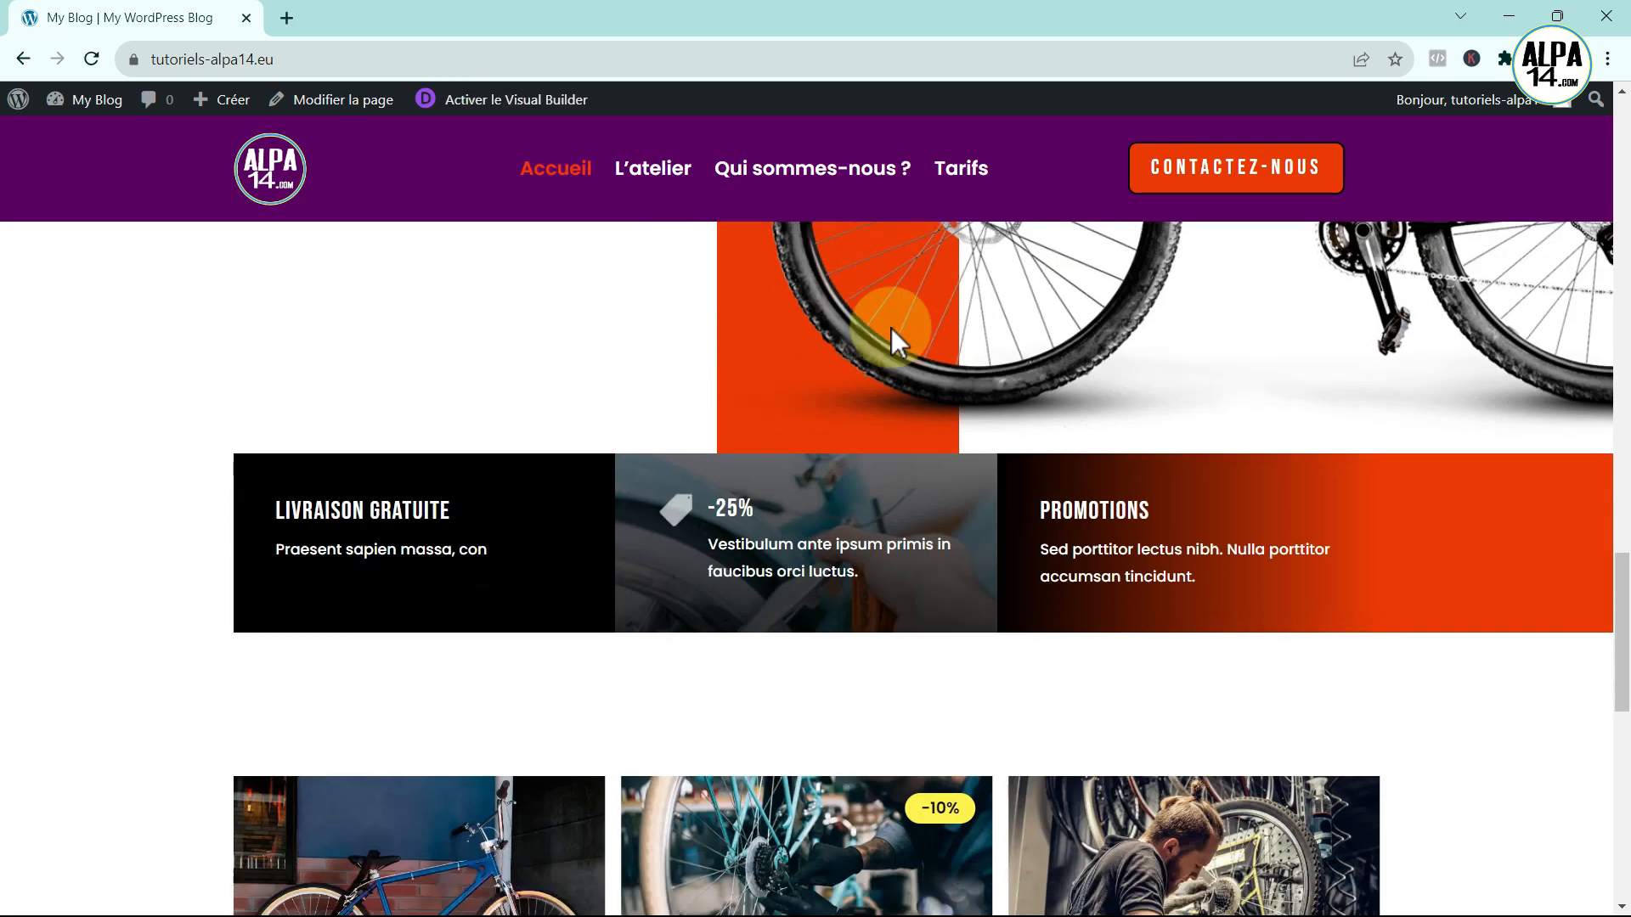
pyautogui.scroll(-1, 890, 328)
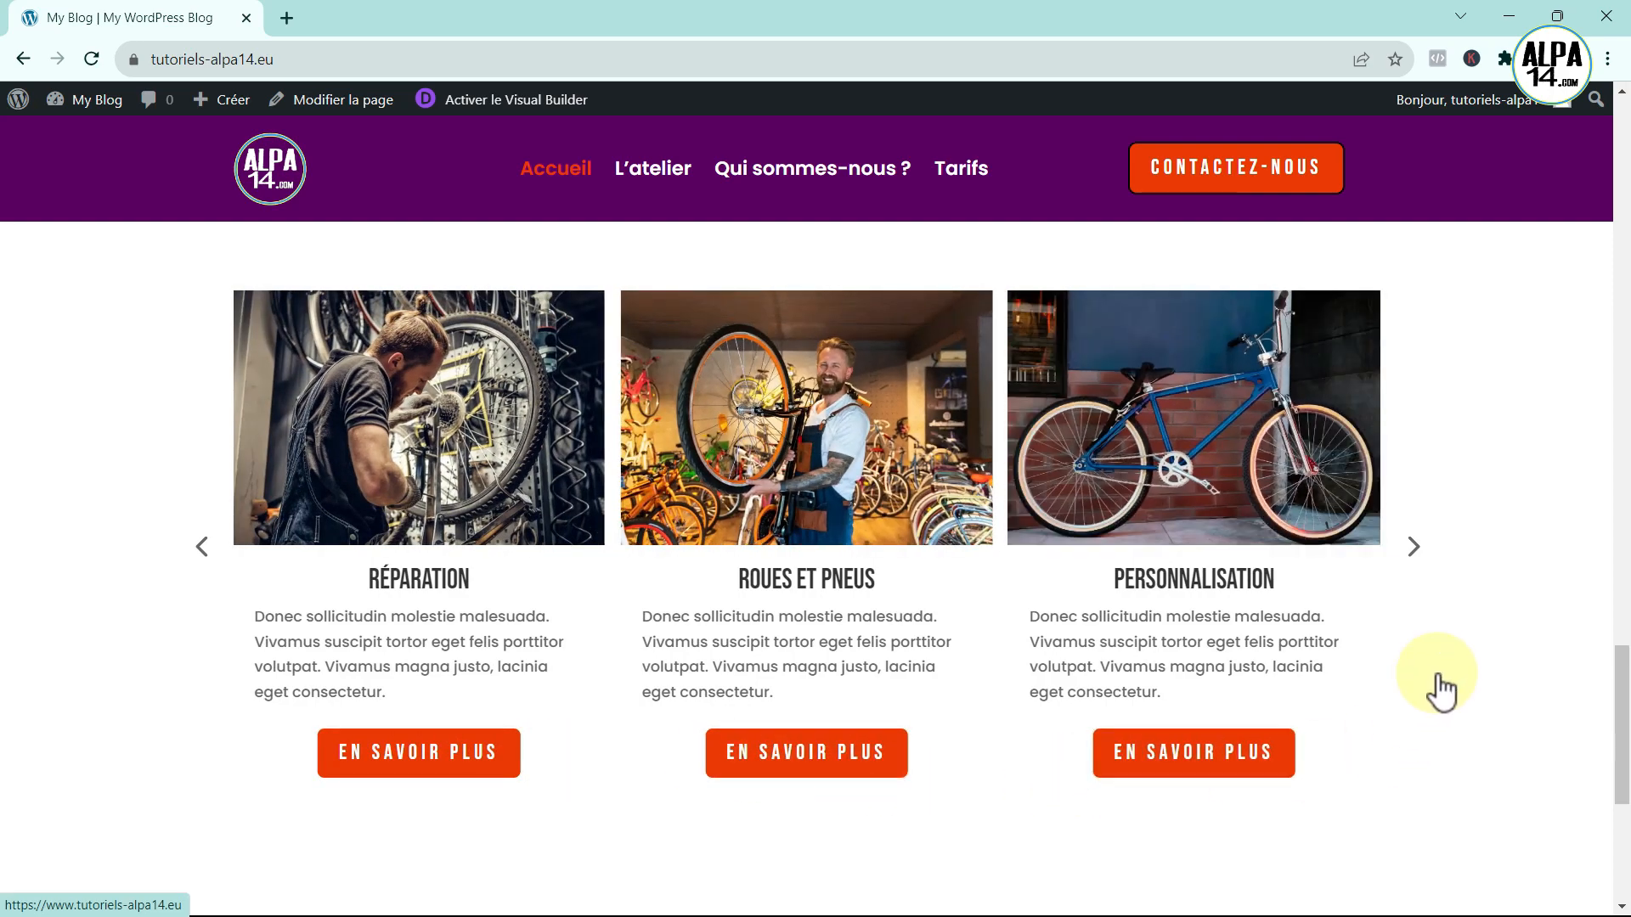
# - Test the live carousel's navigation arrows, going forward and back through the service cards
pyautogui.click(1413, 551)
pyautogui.click(1412, 550)
pyautogui.click(1412, 550)
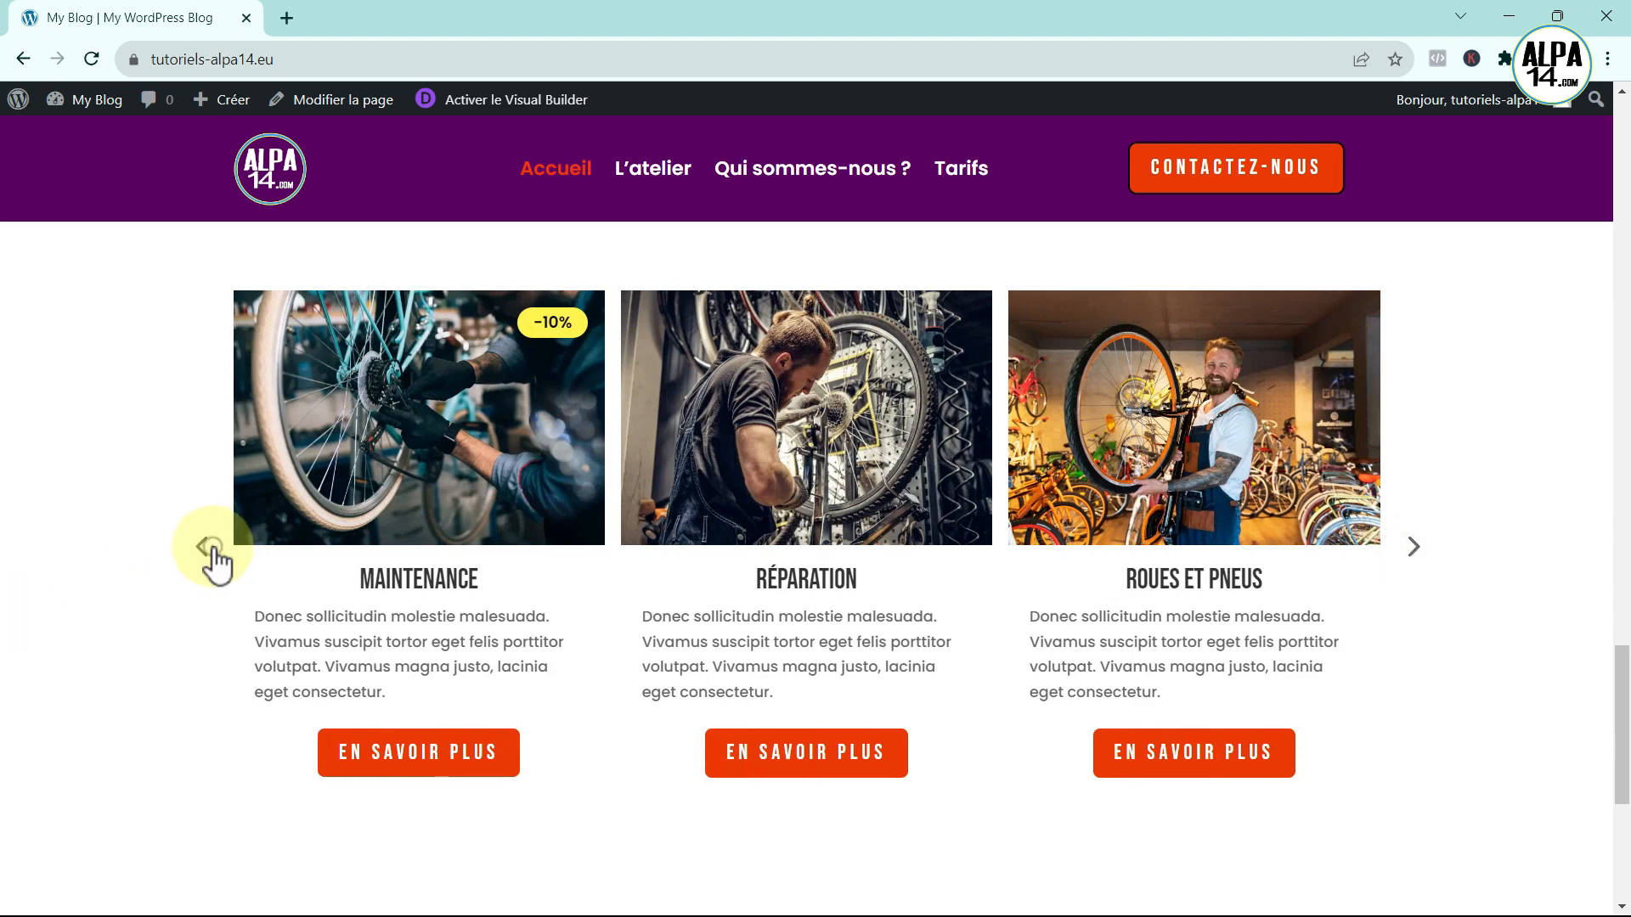
pyautogui.click(211, 549)
pyautogui.click(212, 550)
pyautogui.click(212, 549)
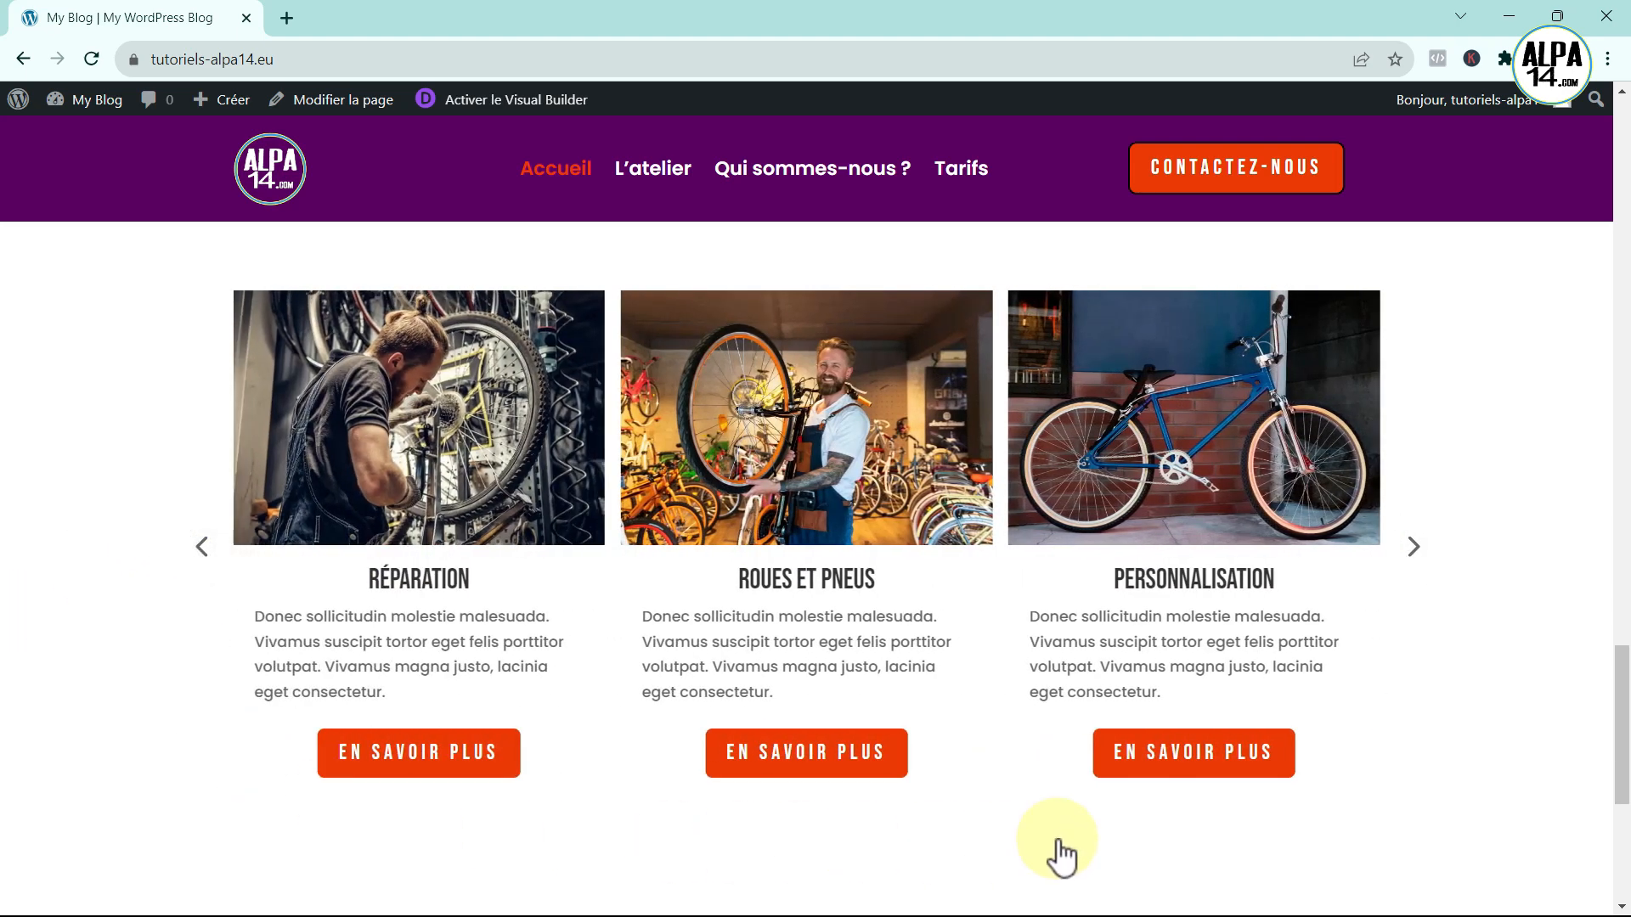